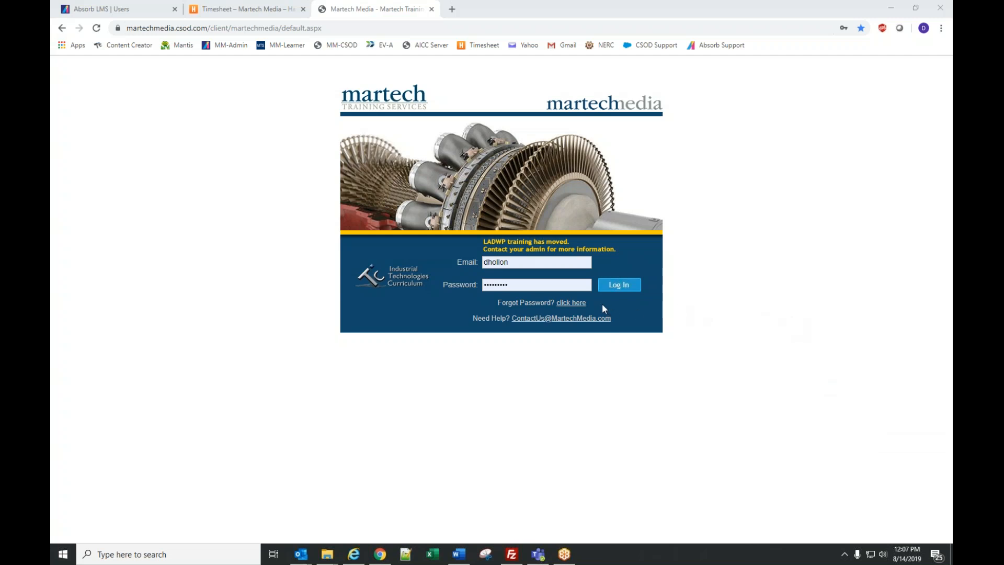
- Log in to the Martech Media training site with the saved username and password
left_click(566, 305)
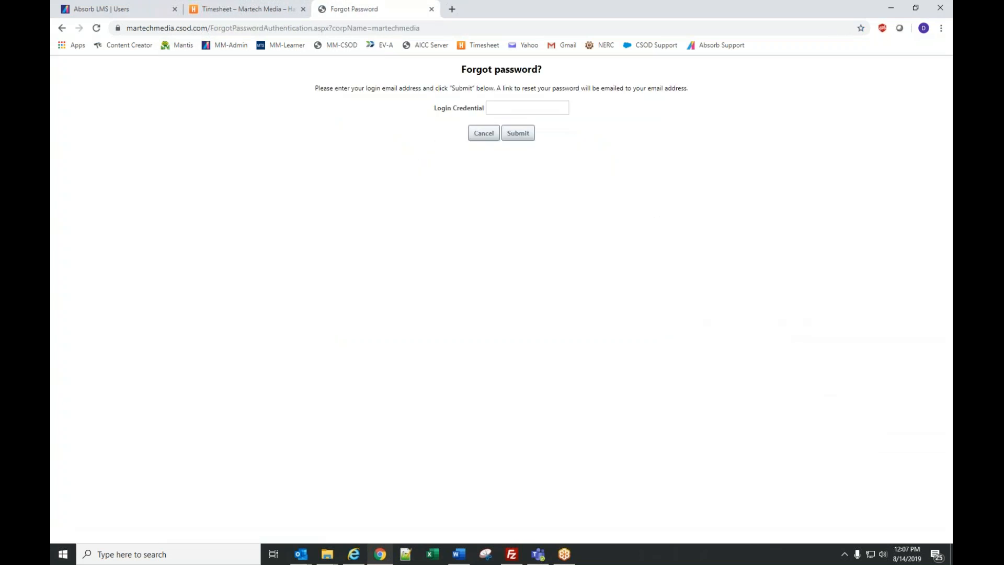
left_click(480, 139)
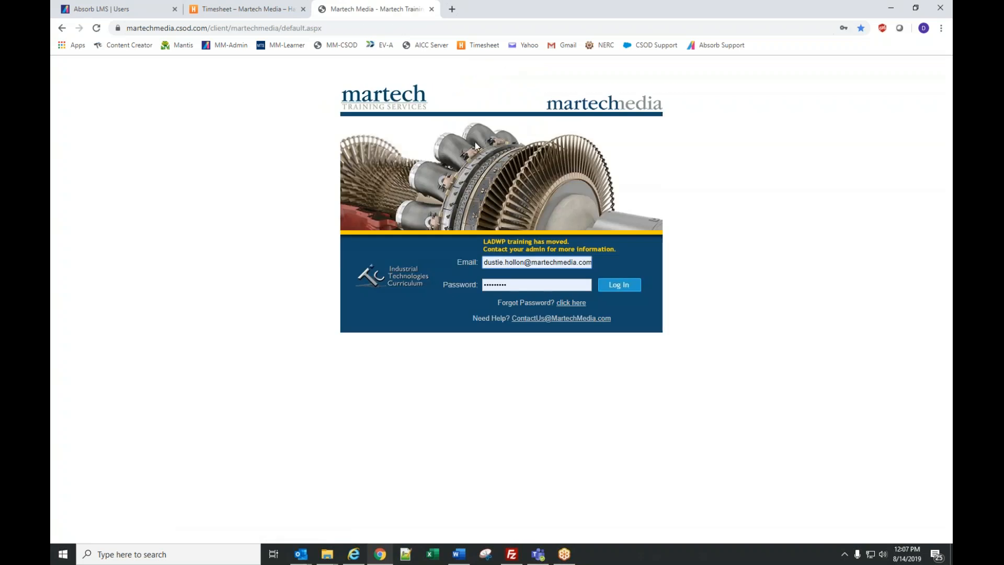
triple_click(505, 261)
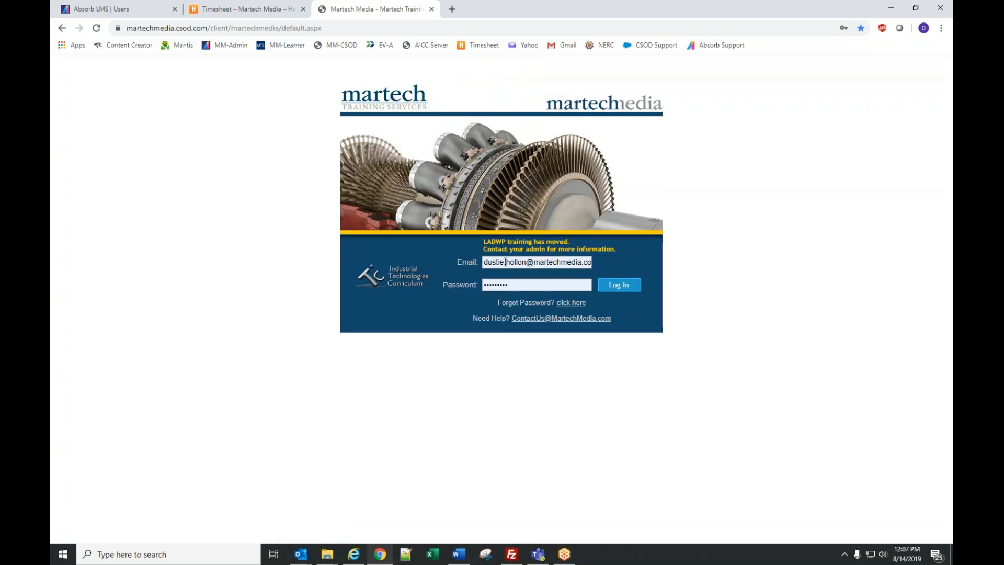
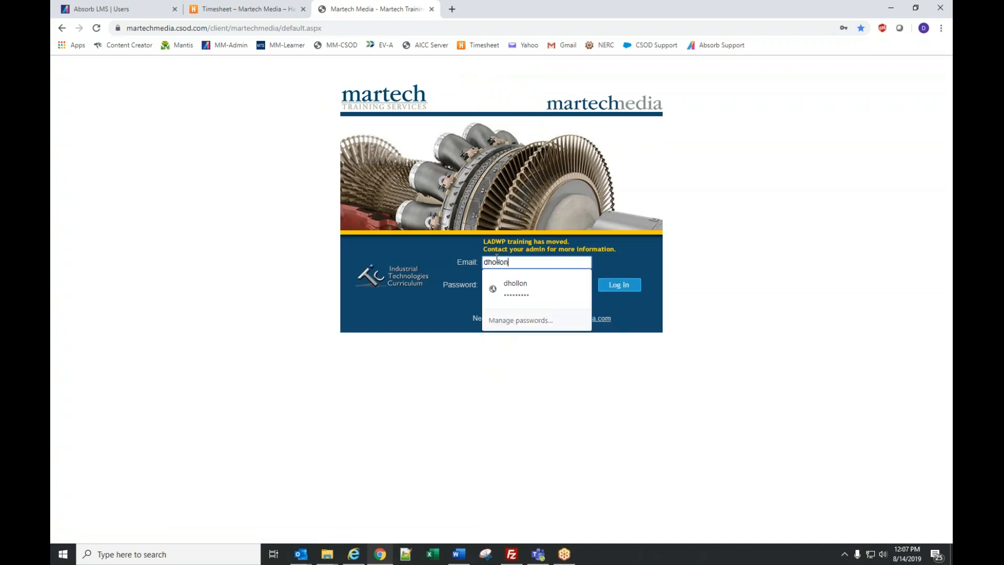
key("Tab")
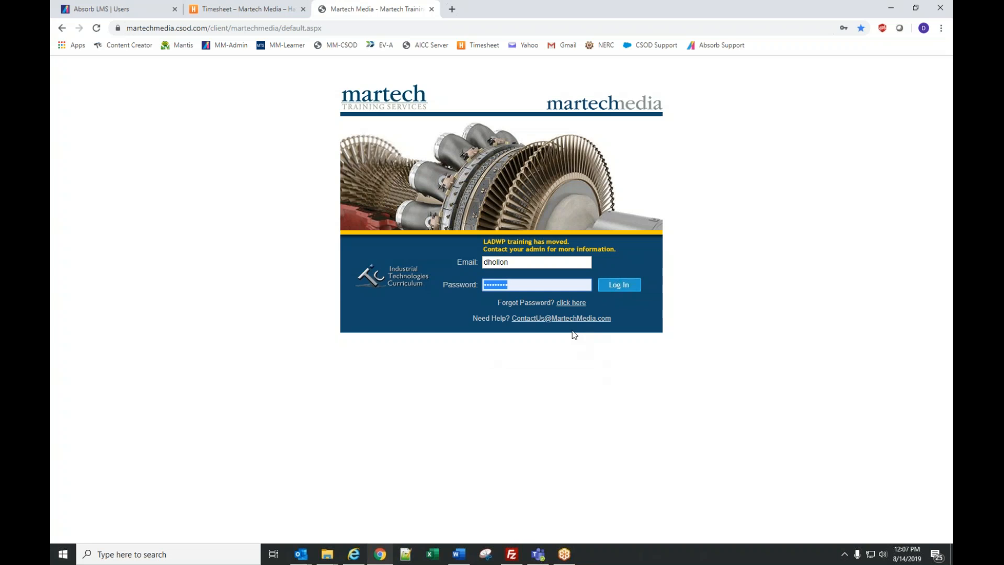
left_click(615, 291)
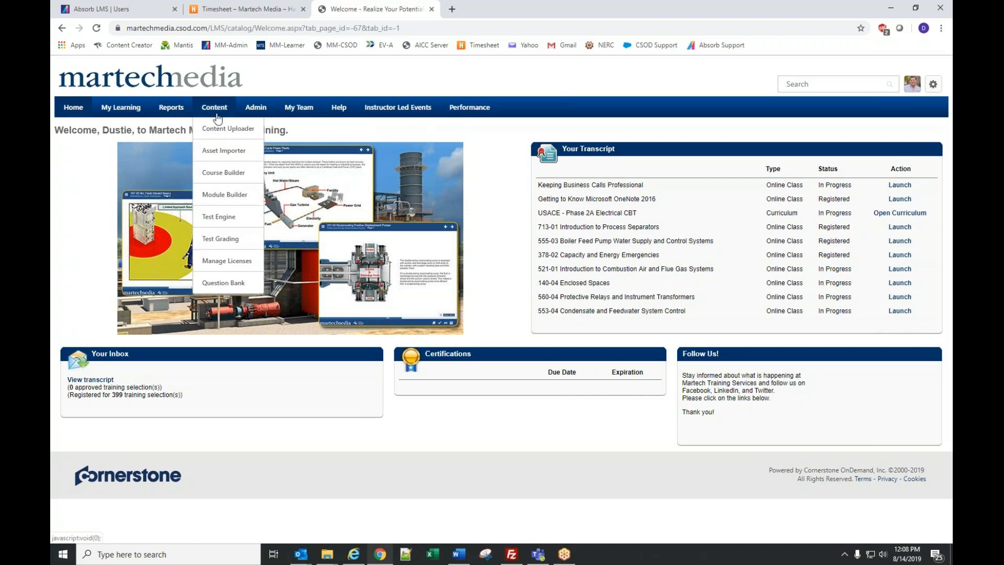
mouse_move(269, 110)
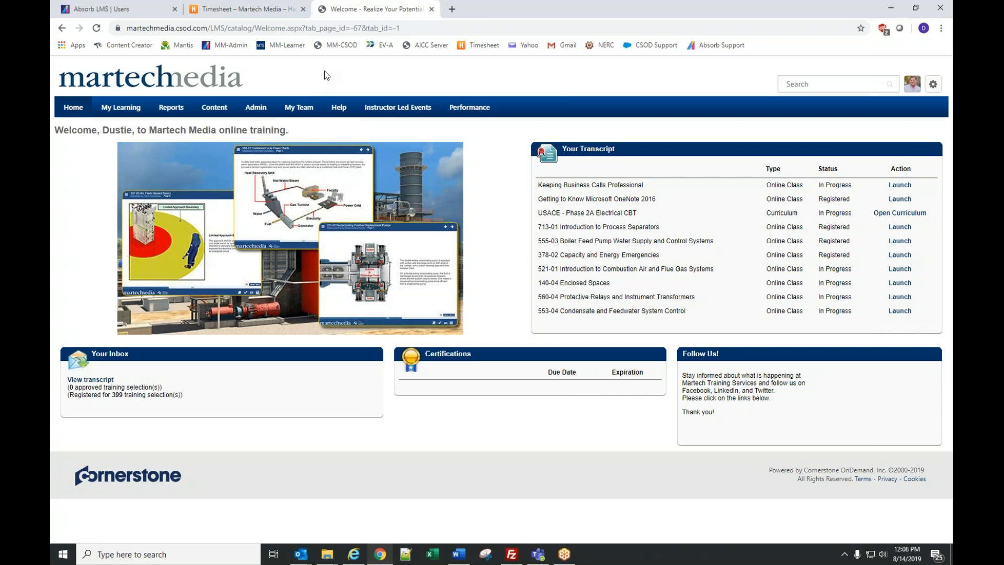
mouse_move(123, 108)
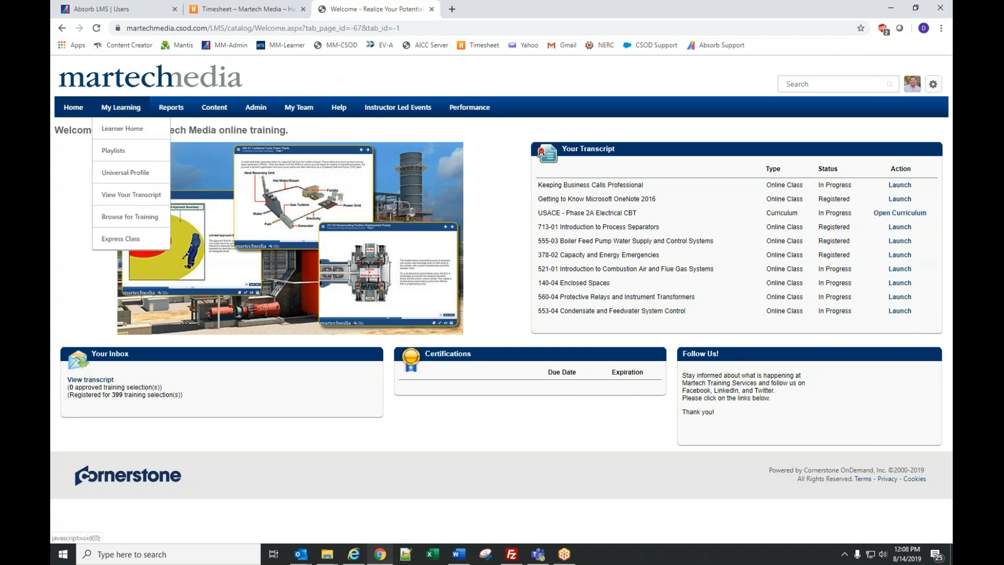
mouse_move(413, 116)
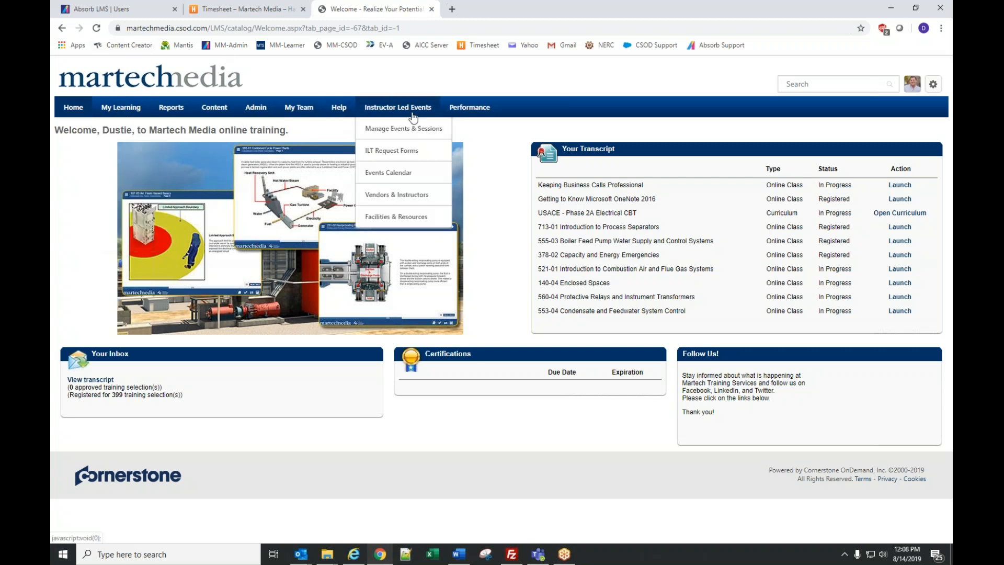
mouse_move(476, 106)
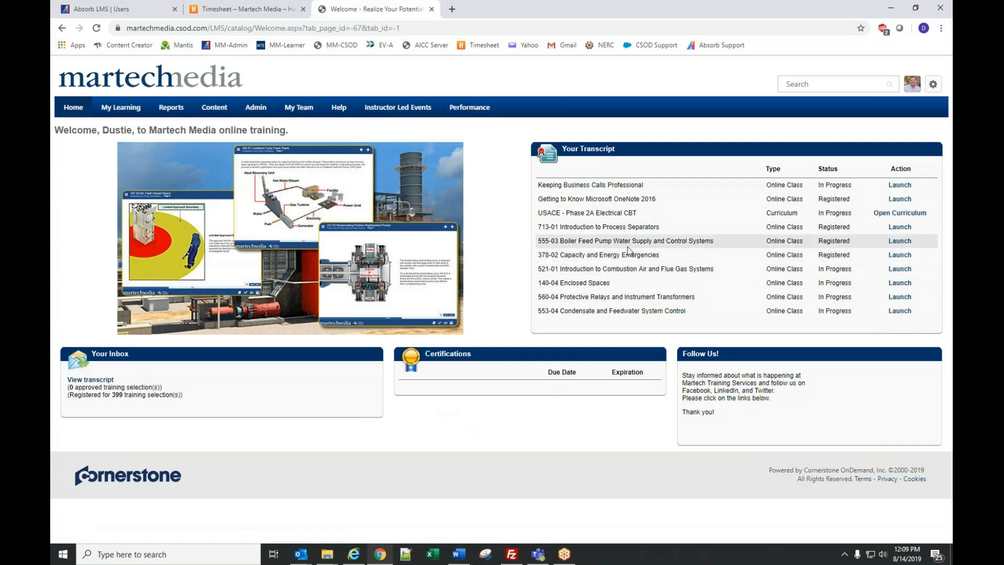
- Search the training catalogue for '101-', then replace the search term with 'safety'
left_click(791, 82)
type("101-")
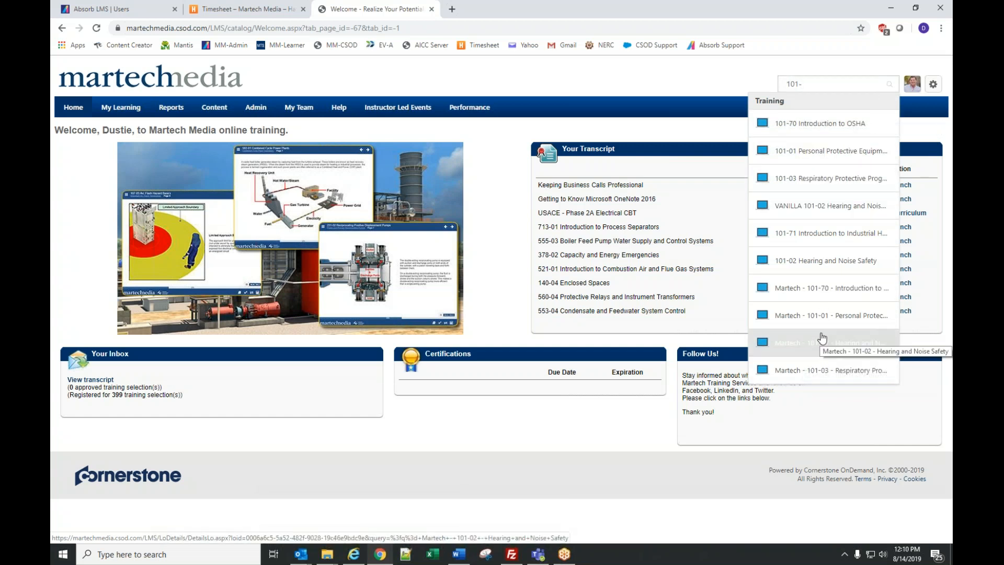
triple_click(818, 83)
type("safet")
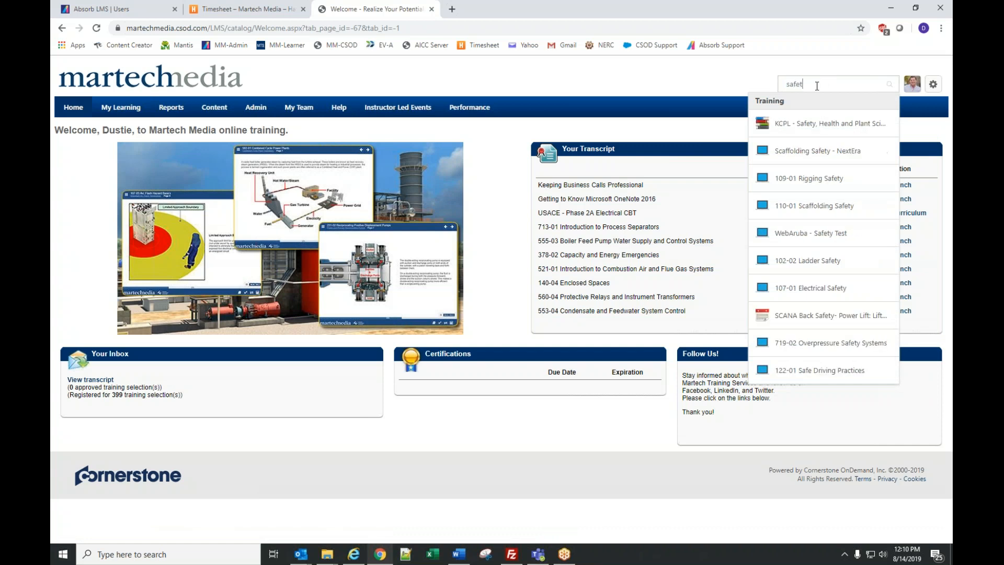
type("y")
left_click(405, 70)
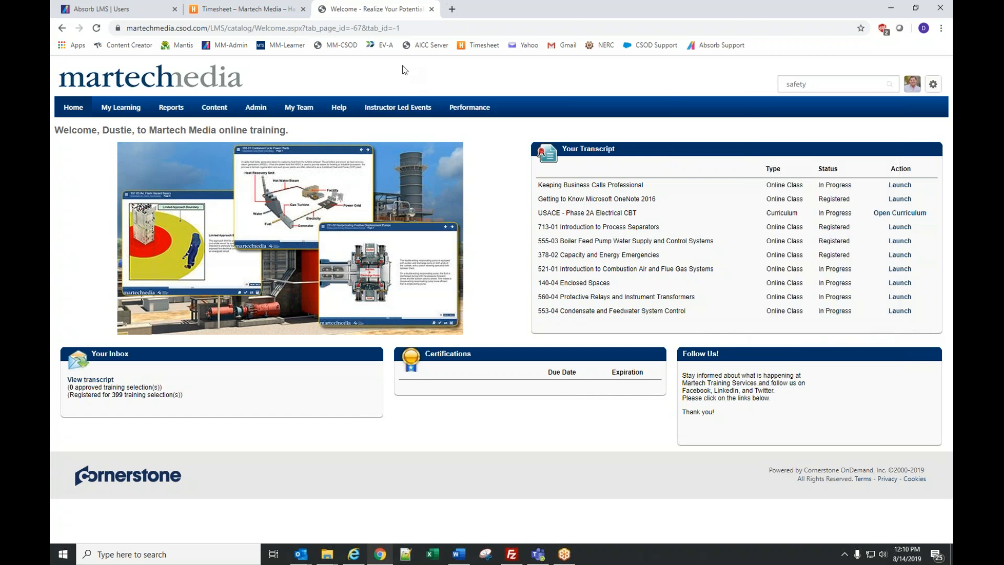
mouse_move(126, 108)
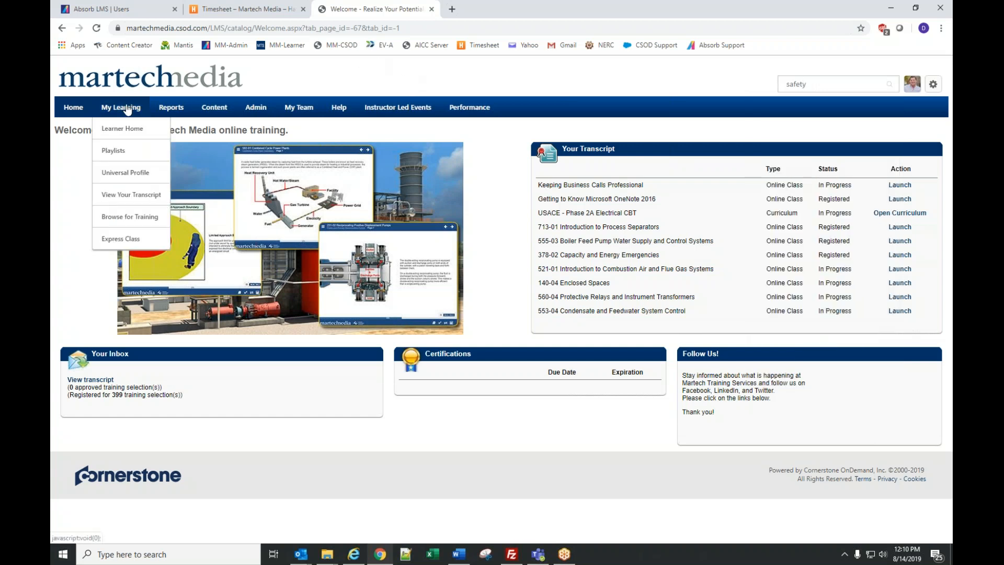
- Browse training filtered to 100 Safety and 200 Mechanical Maintenance, then open 201-01 Working Principles of Simple Machines
left_click(134, 219)
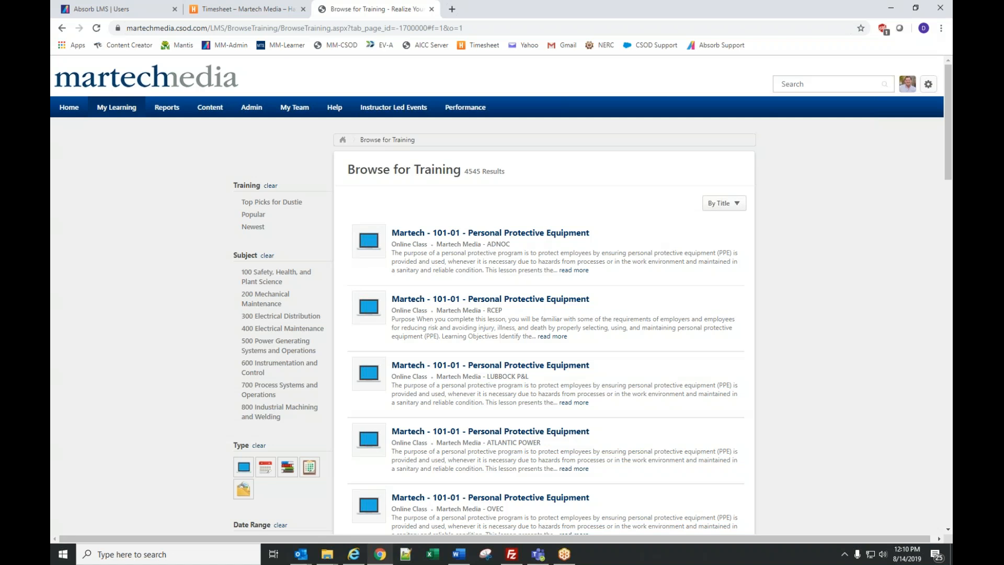
left_click(261, 282)
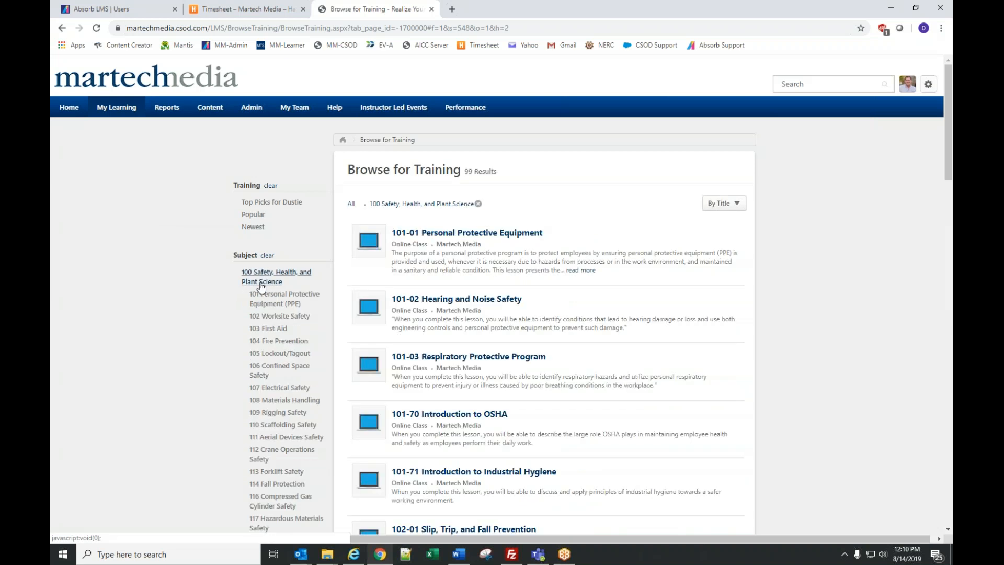
scroll(270, 441, "down", 4)
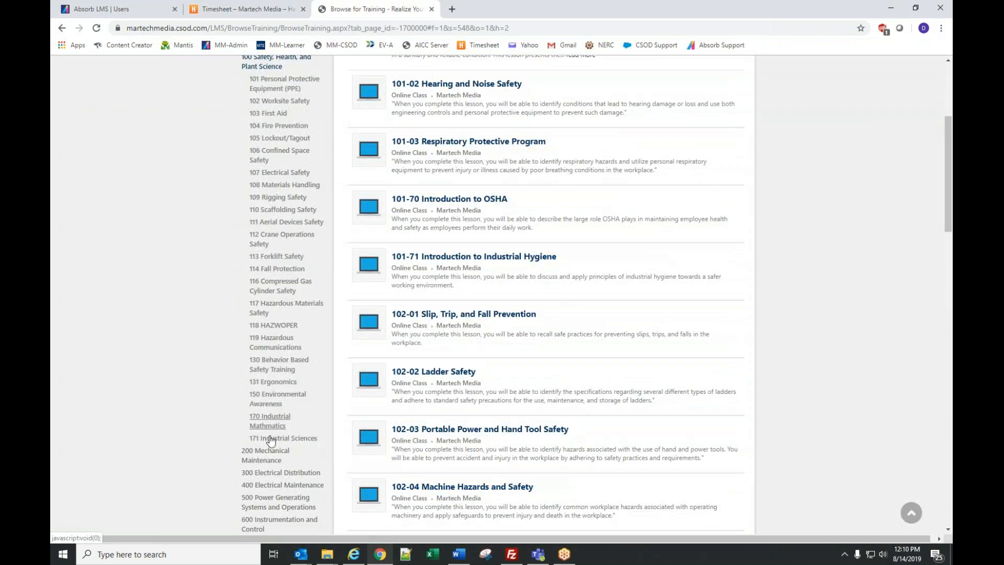
left_click(266, 452)
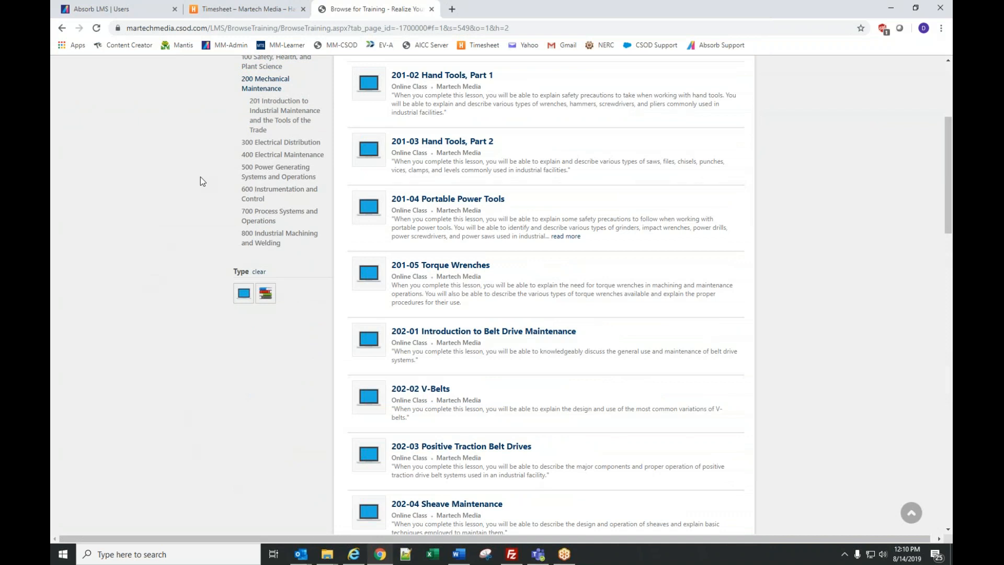
scroll(706, 235, "up", 3)
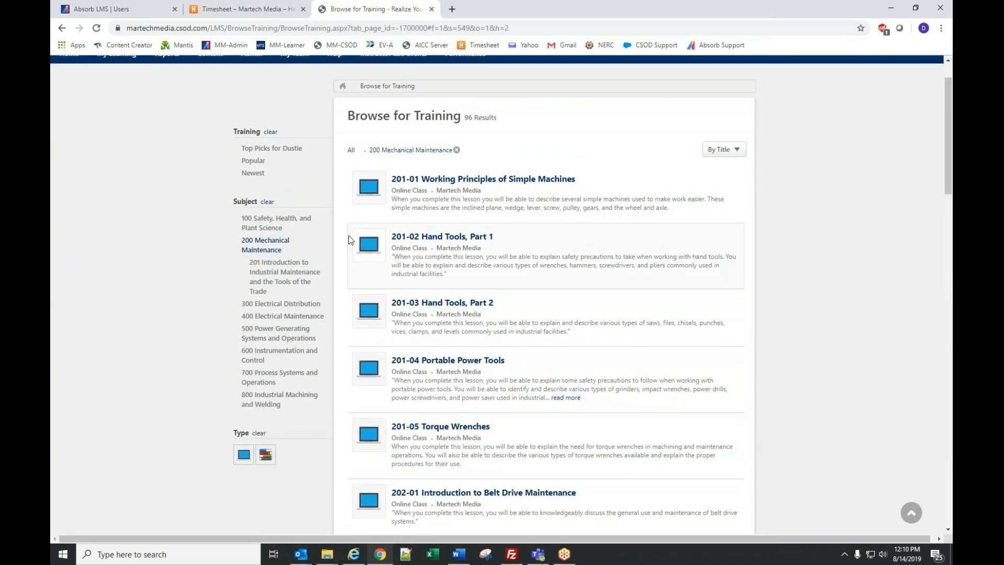
left_click(472, 181)
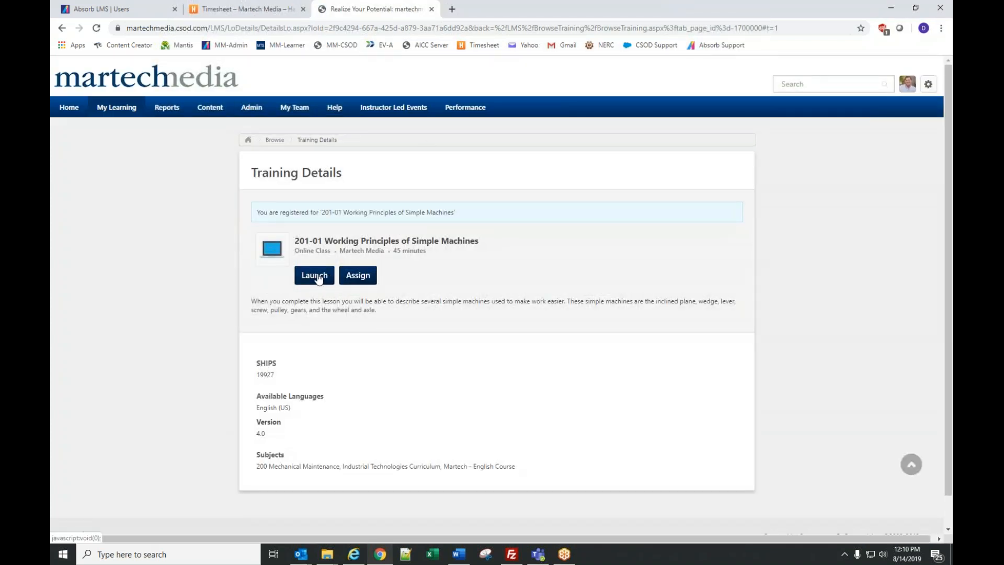
- Launch 201-01, jump to The Lever page 3, mute audio, and close the player
left_click(317, 278)
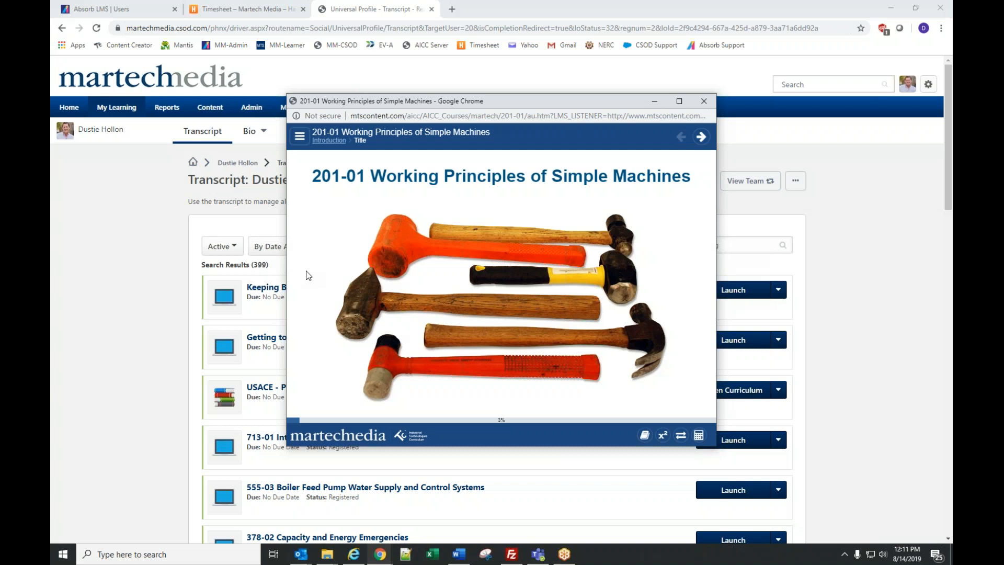
left_click(300, 136)
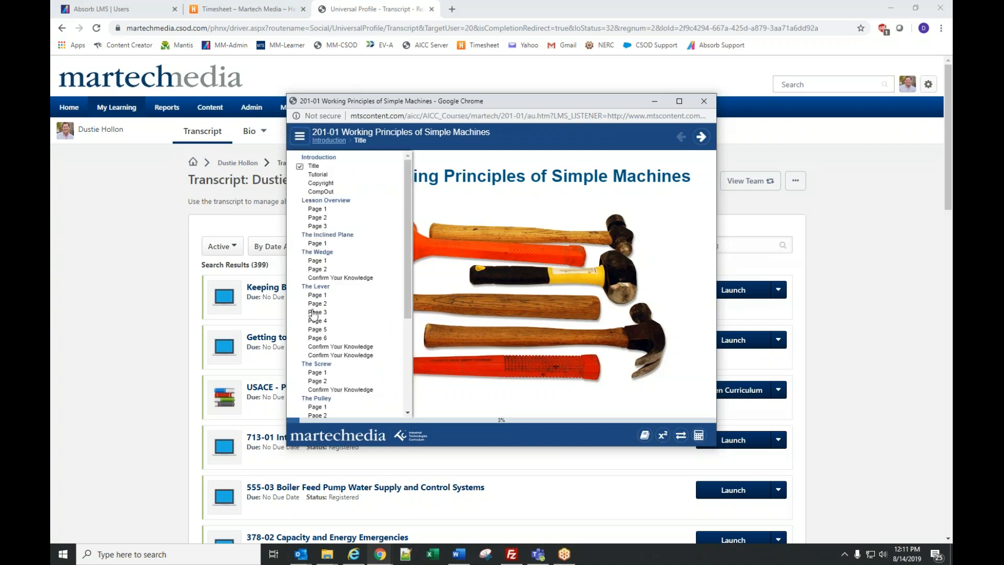
left_click(316, 313)
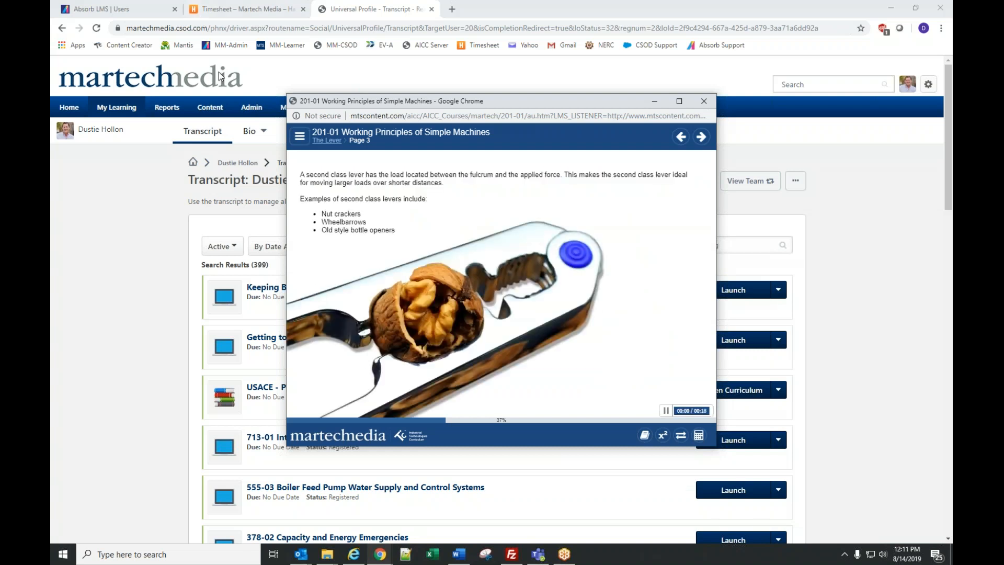
key("XF86AudioMute")
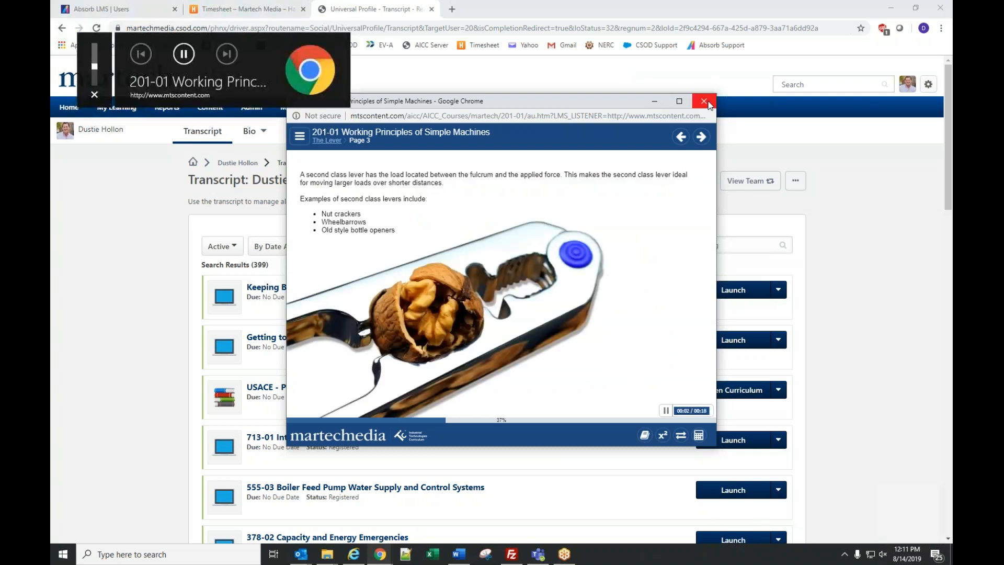
left_click(704, 101)
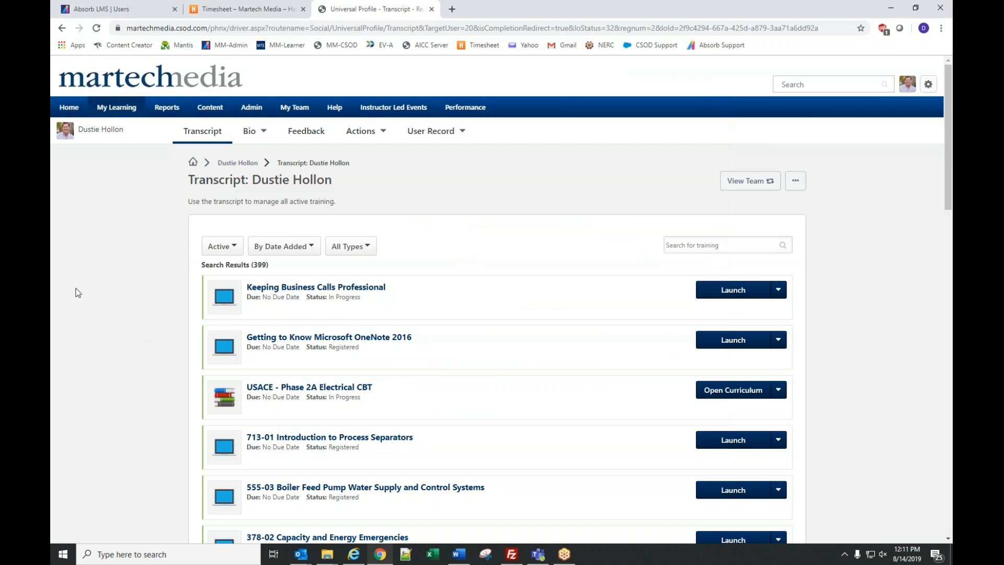
- Filter the transcript by '201' and relaunch 201-01 Working Principles of Simple Machines
left_click(732, 243)
type("201")
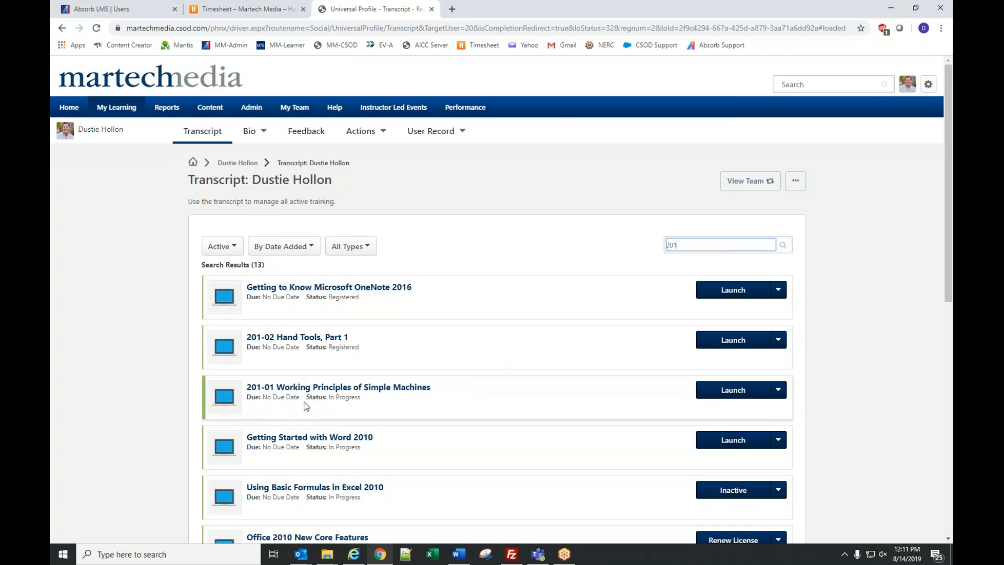
left_click(734, 390)
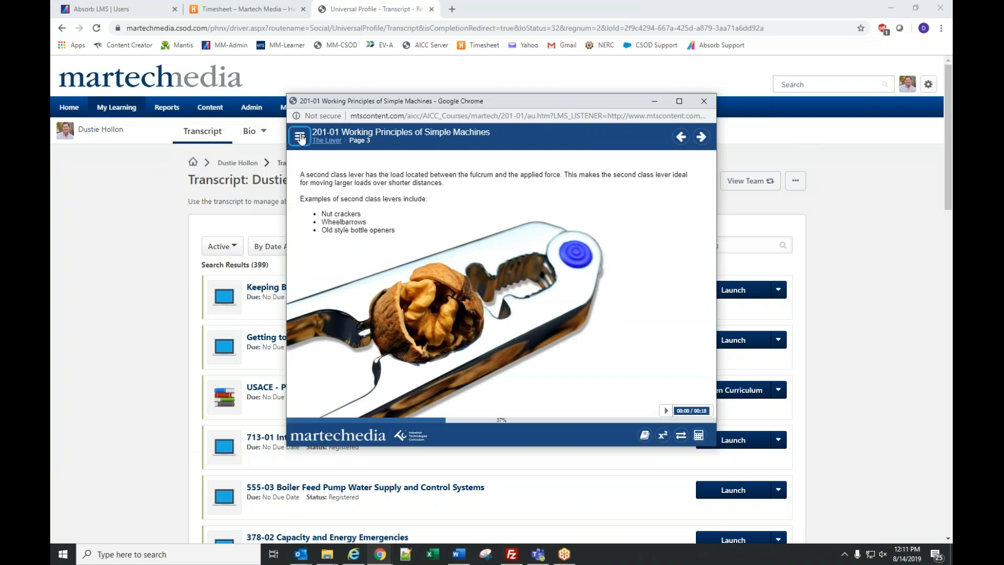
- Jump to Gears page 2 and advance through the pages to the Gears knowledge check
left_click(300, 140)
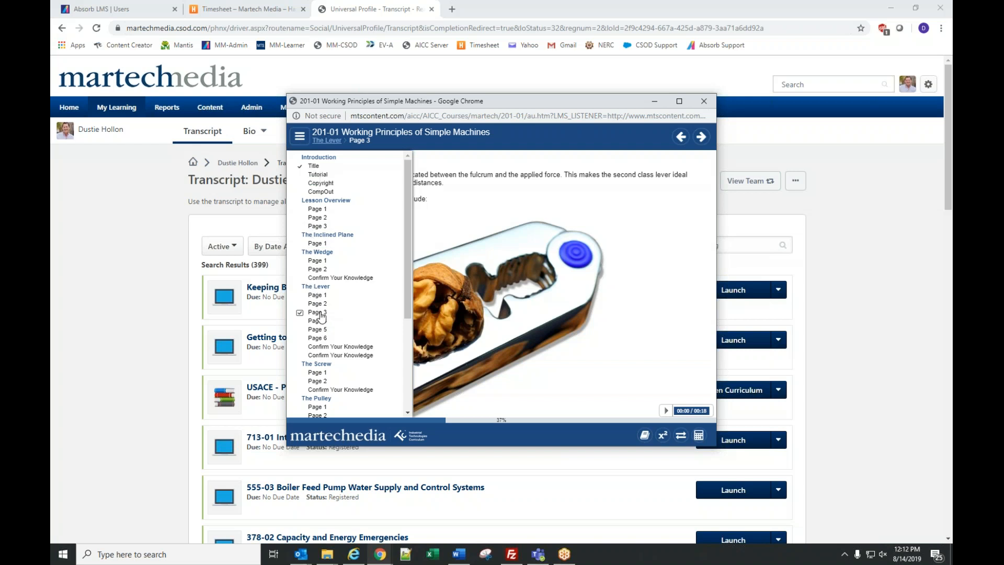
left_click_drag(408, 299, 413, 390)
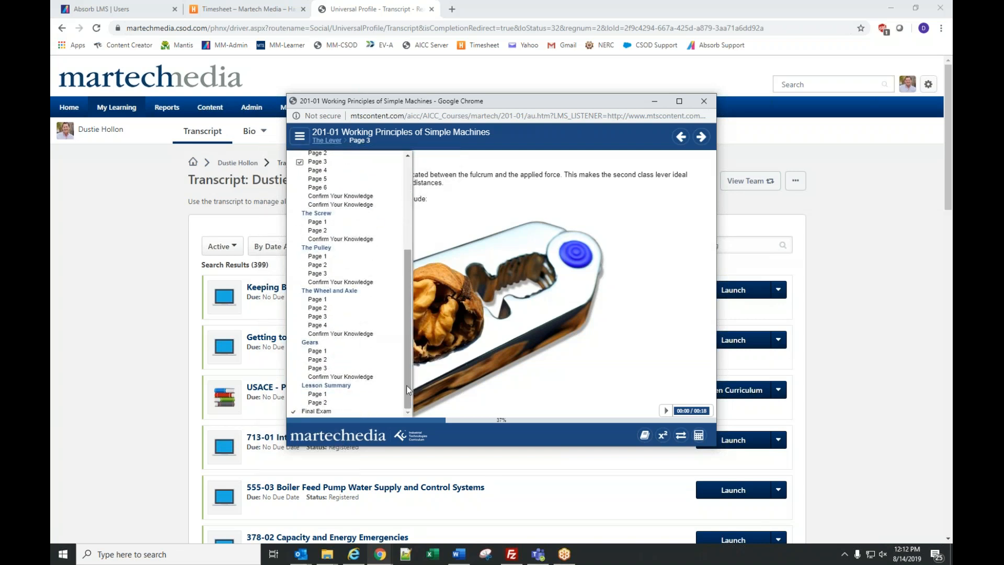
left_click(317, 360)
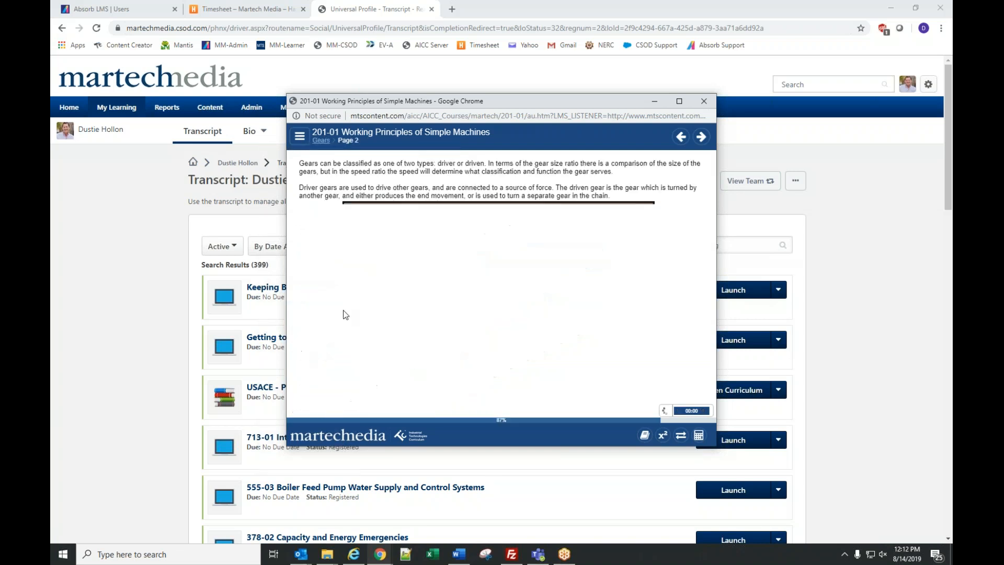
left_click(702, 136)
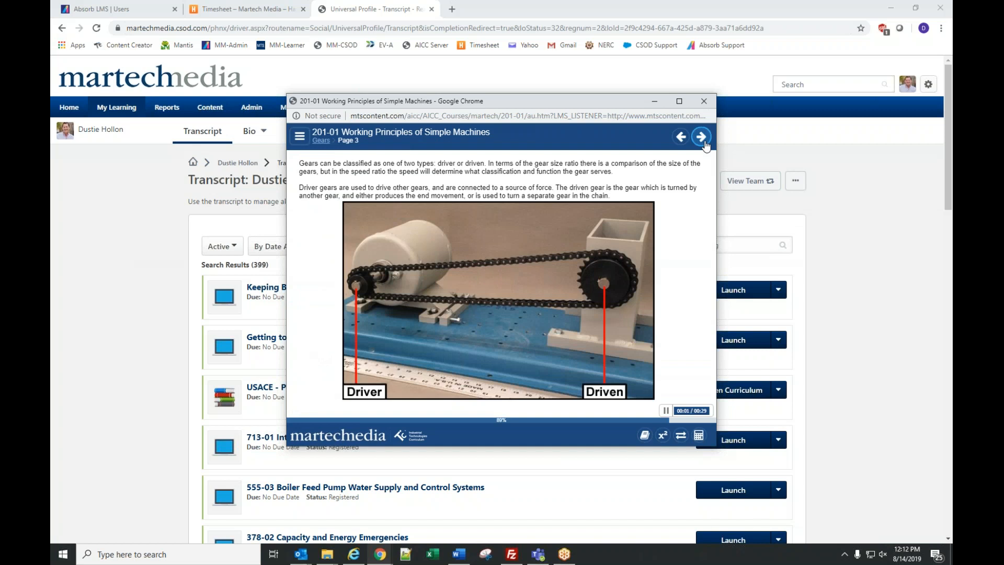
left_click(701, 137)
- Submit 'four' for the Gears knowledge check, then jump to the Final Exam
left_click(303, 270)
left_click(330, 354)
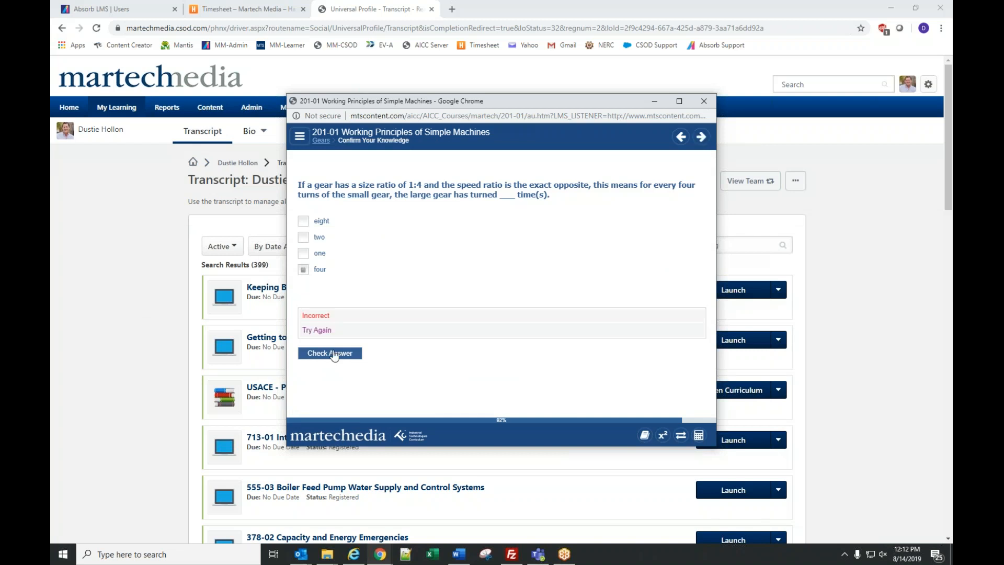
left_click(701, 137)
left_click(300, 137)
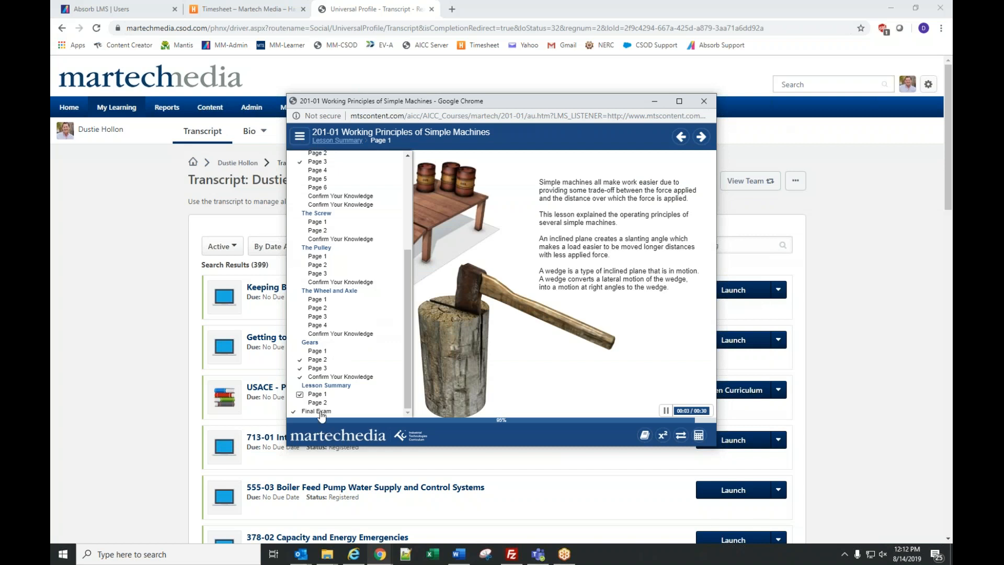
left_click(319, 412)
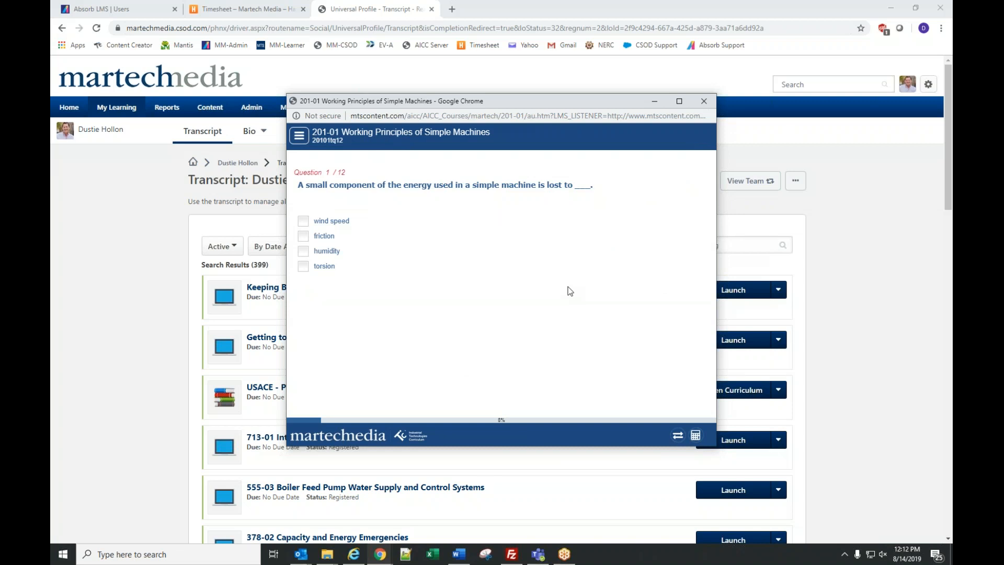
- Answer Final Exam questions 1–6: torsion, the load, fulcrum, fourth option, first option, eight
left_click(317, 267)
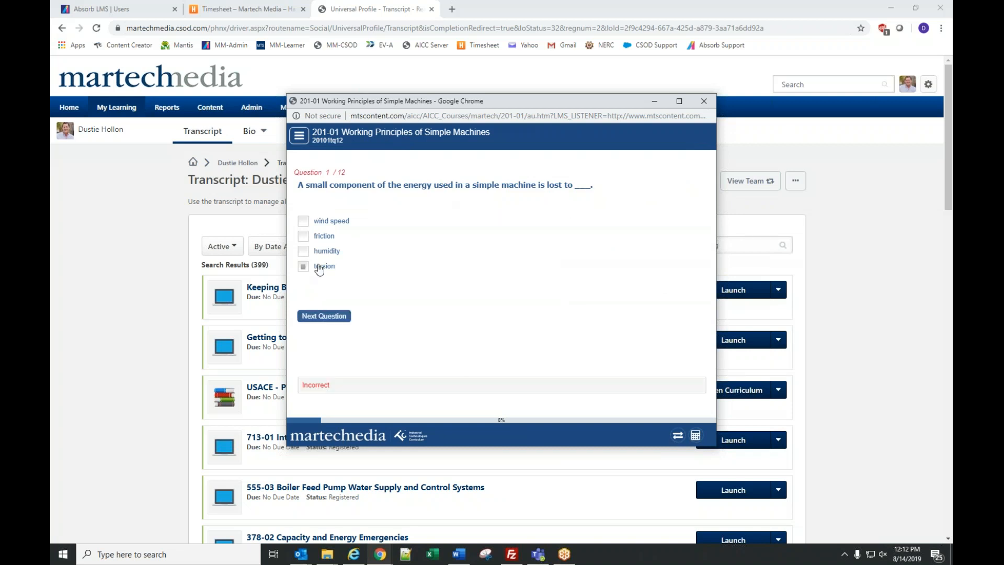
left_click(316, 316)
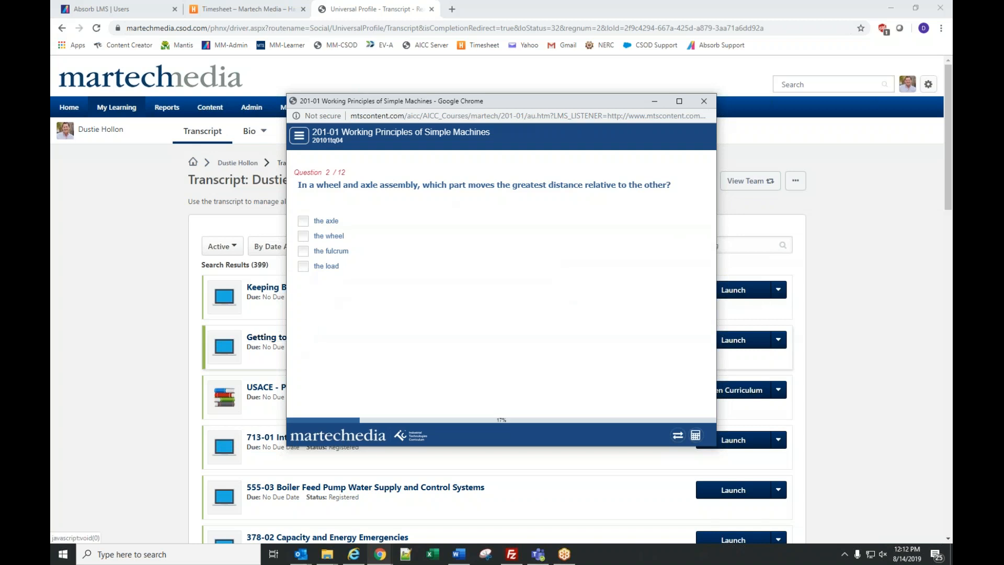
left_click(324, 268)
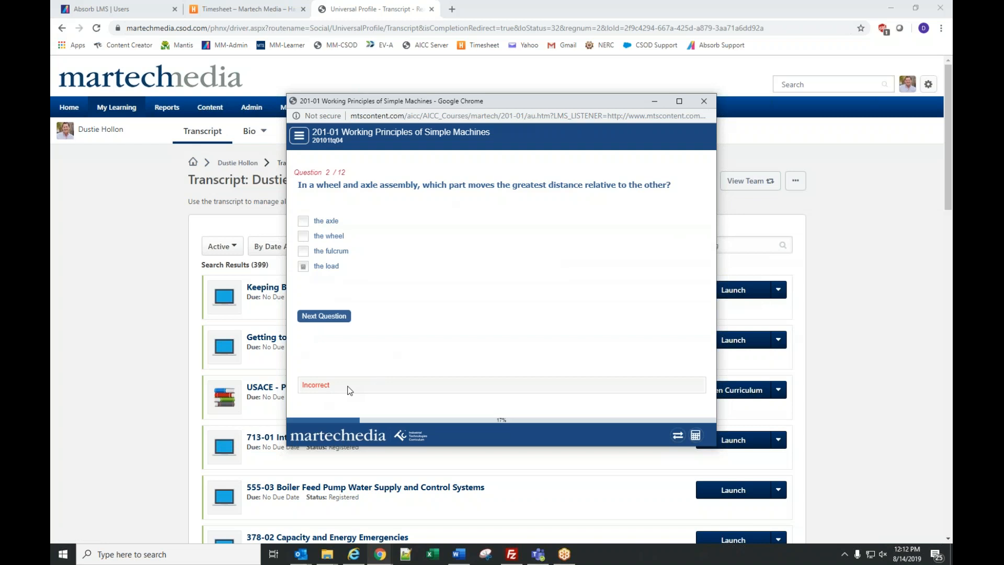
left_click(329, 317)
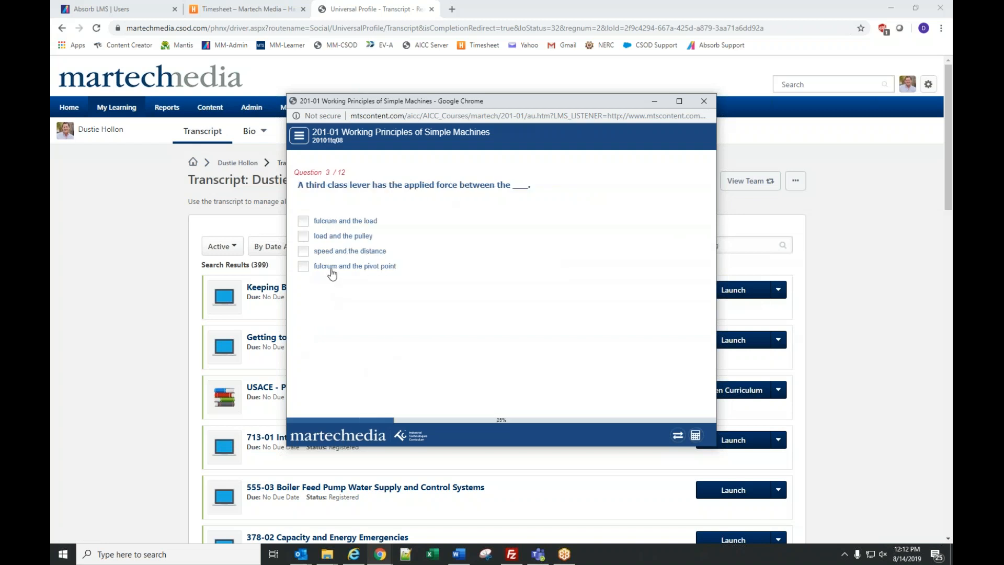
left_click(327, 267)
left_click(325, 316)
left_click(321, 267)
left_click(325, 316)
left_click(324, 267)
left_click(325, 316)
left_click(321, 266)
left_click(325, 316)
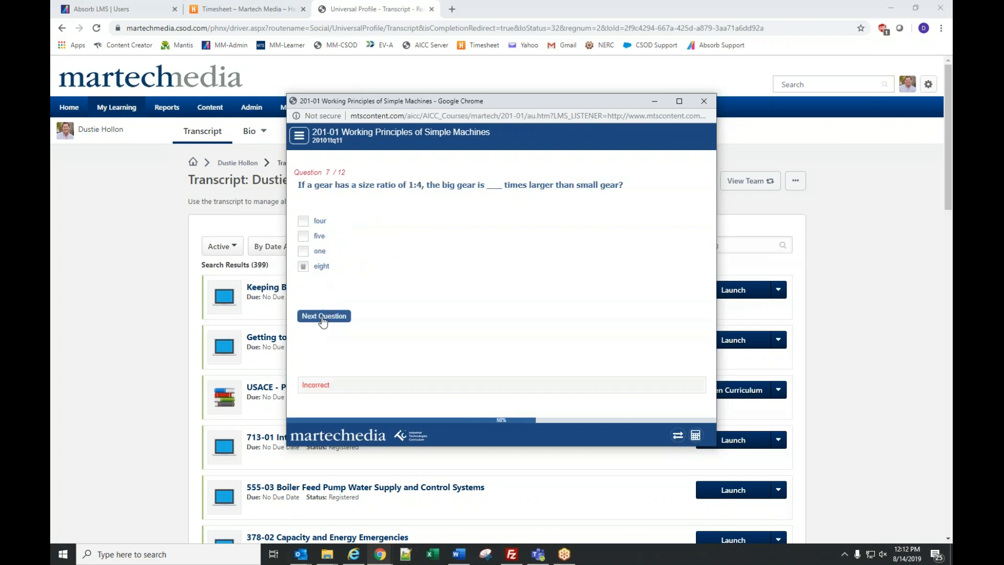
- Answer questions 7–12: wheelbarrow, screwdriver, lever pivot point, tweezers, moves, load position
left_click(321, 267)
left_click(325, 316)
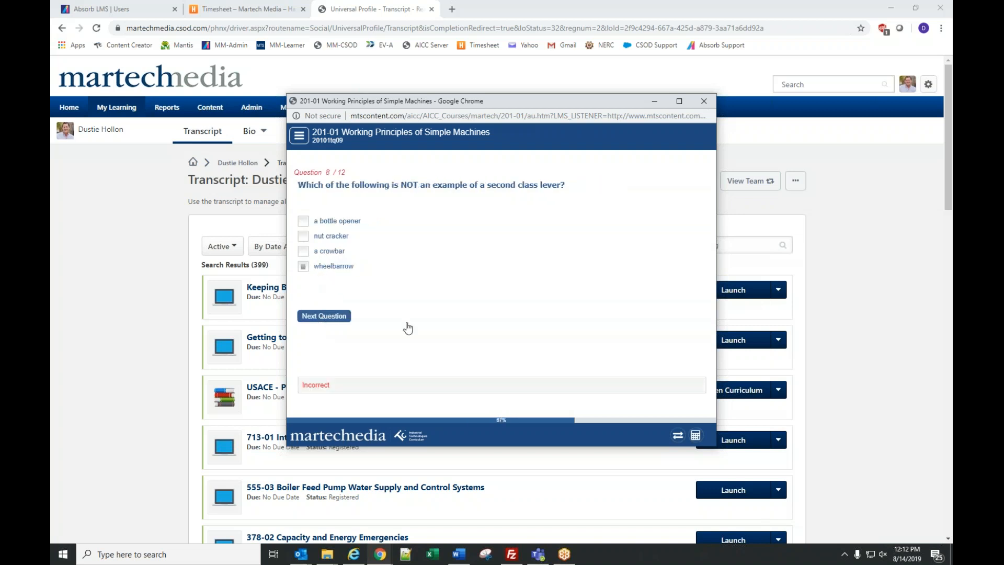
left_click(321, 267)
left_click(325, 313)
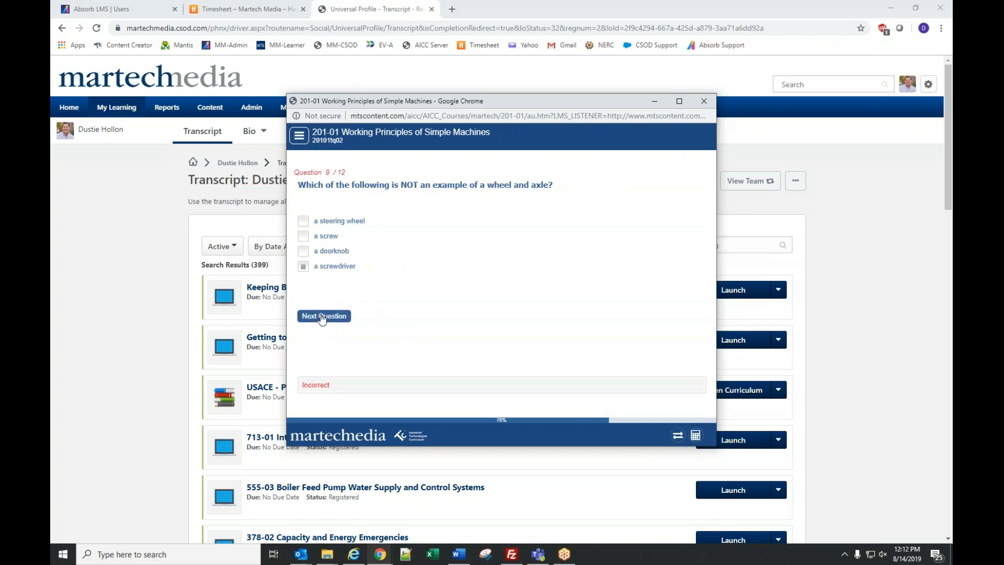
left_click(312, 268)
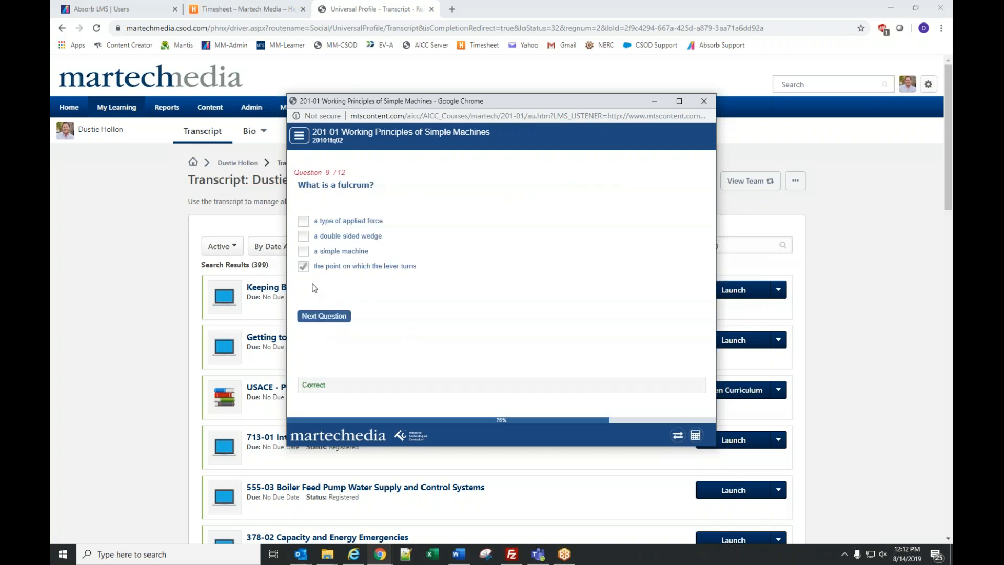
left_click(321, 317)
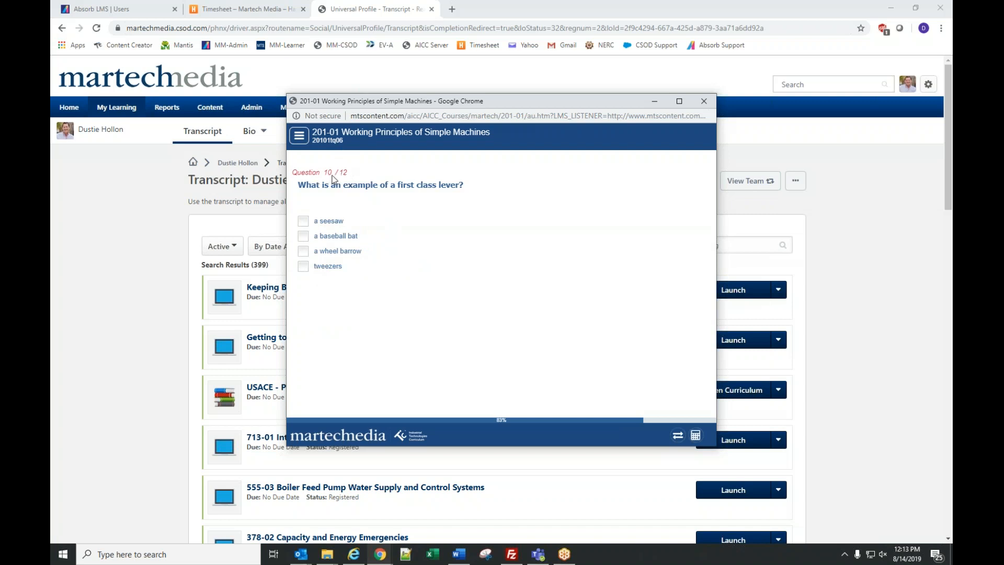
left_click(332, 267)
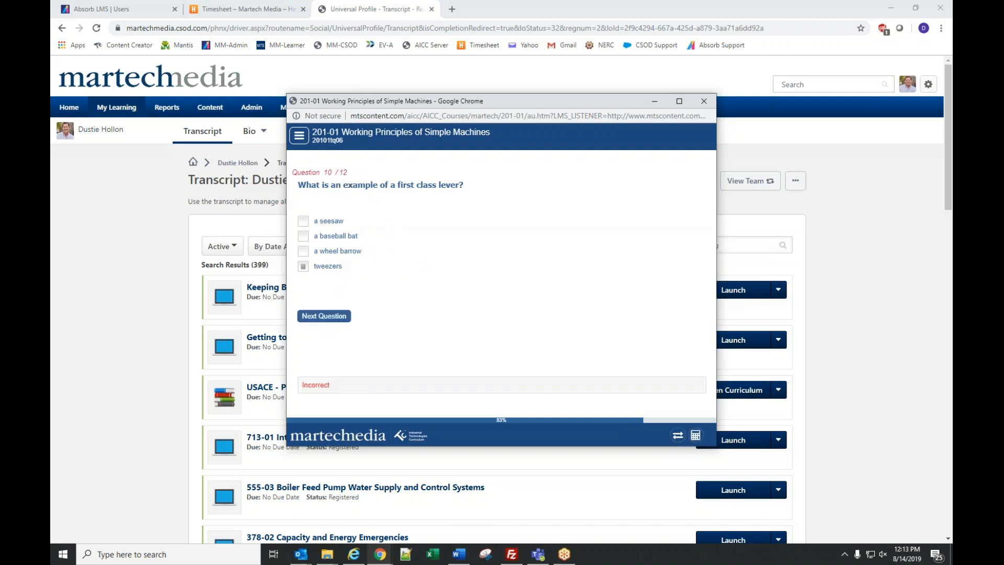
left_click(325, 316)
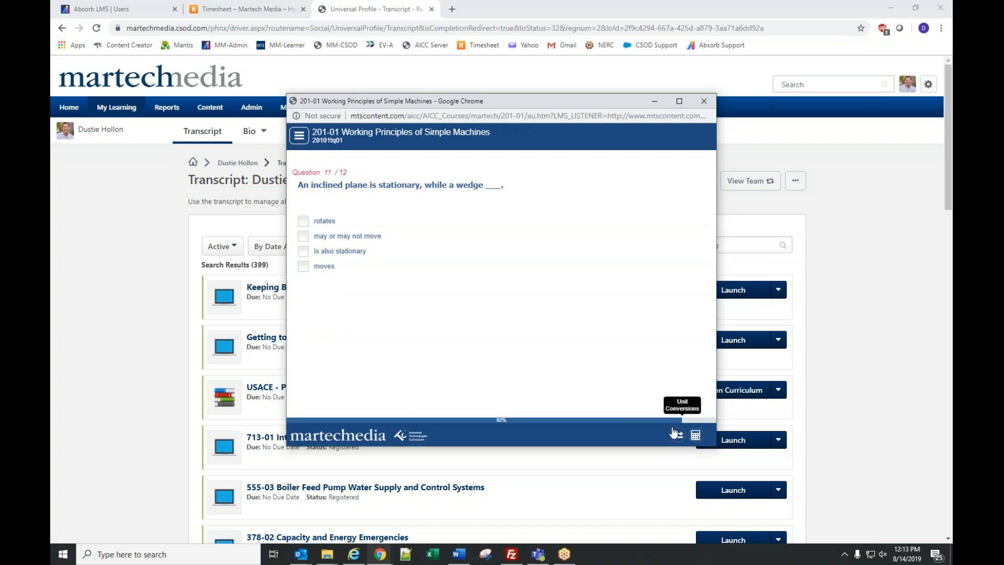
left_click(323, 267)
left_click(325, 317)
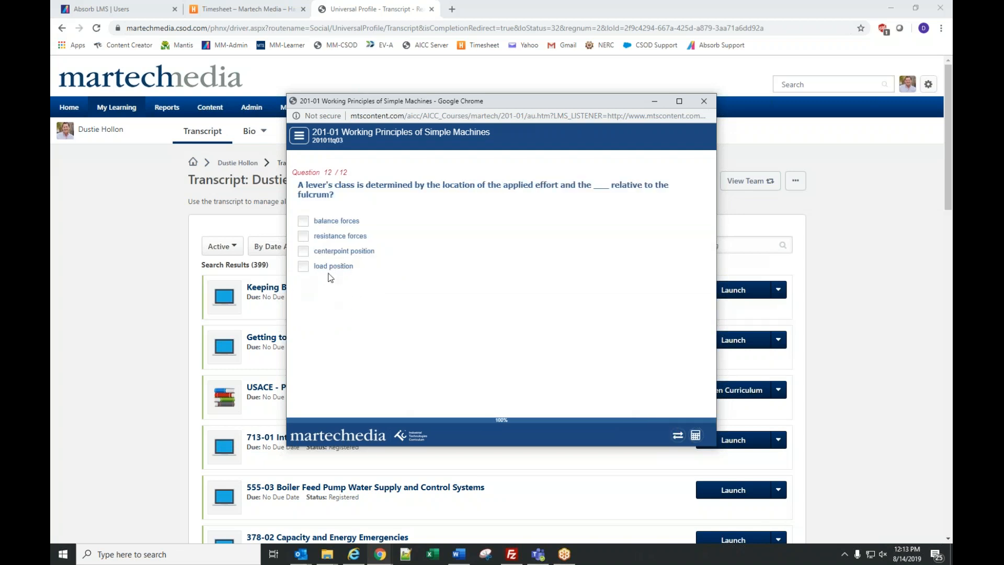
left_click(337, 272)
left_click(345, 320)
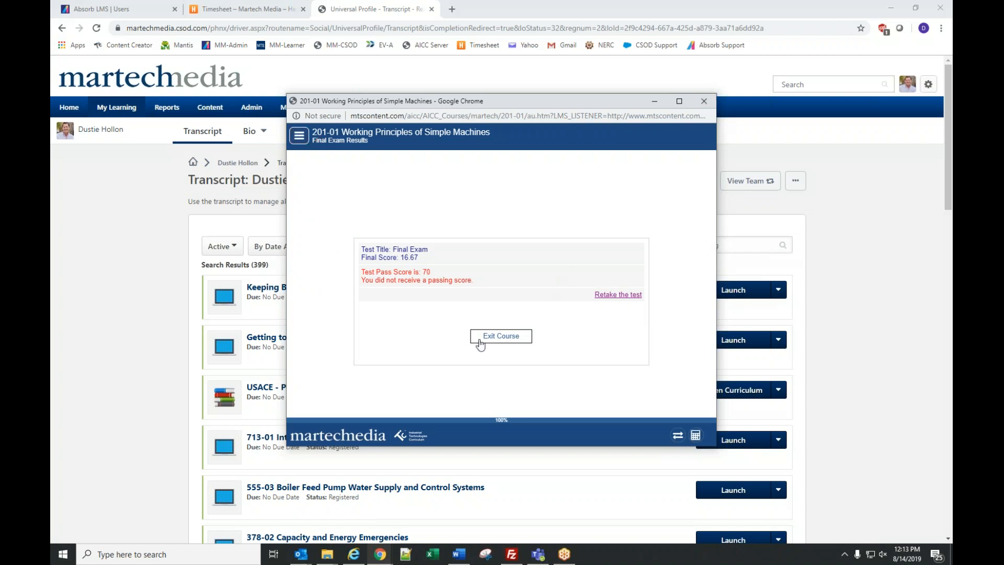
- Close the course window, go to Home > Welcome, then open My Learning > View Your Transcript
left_click(703, 101)
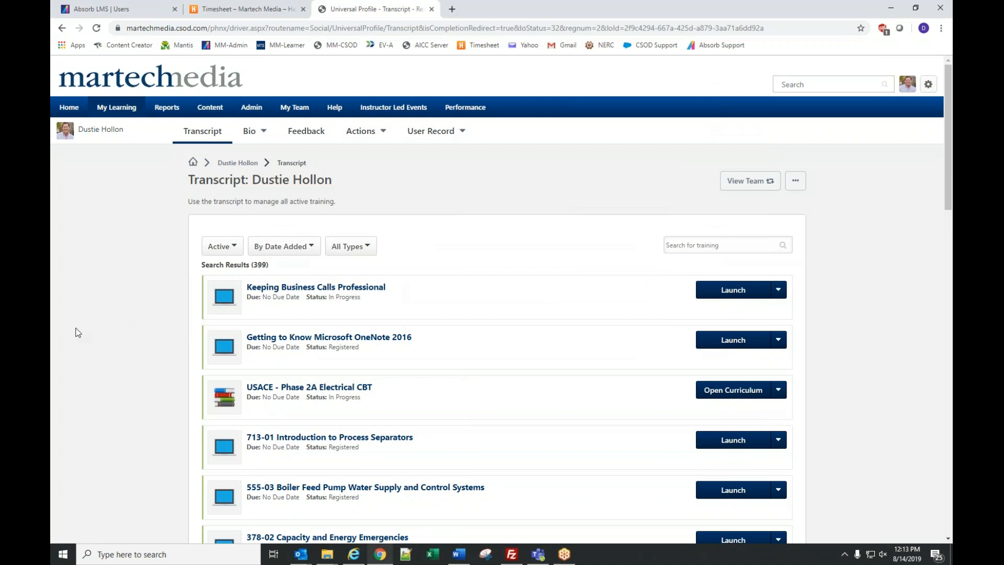
mouse_move(67, 106)
left_click(72, 131)
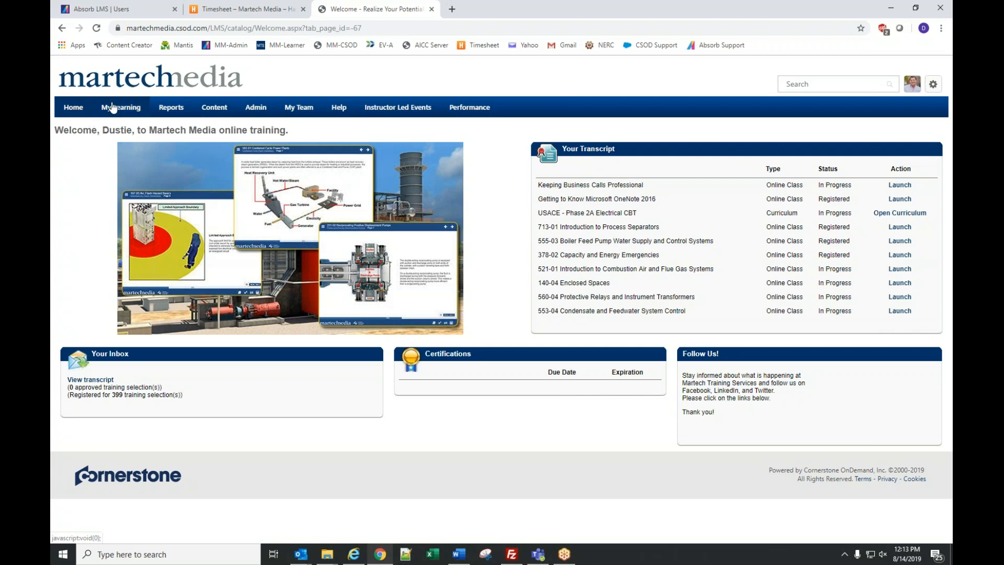
mouse_move(112, 107)
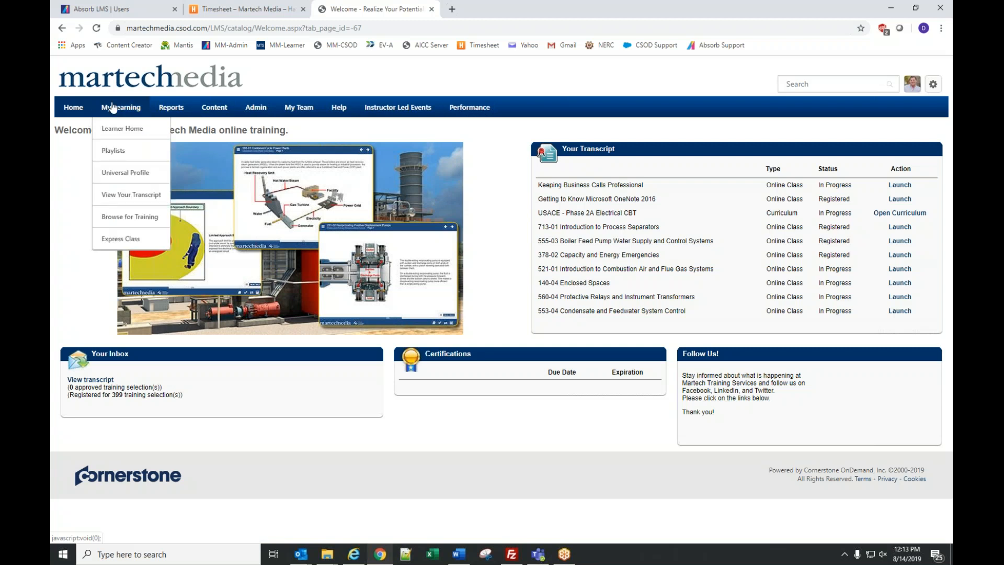
left_click(124, 195)
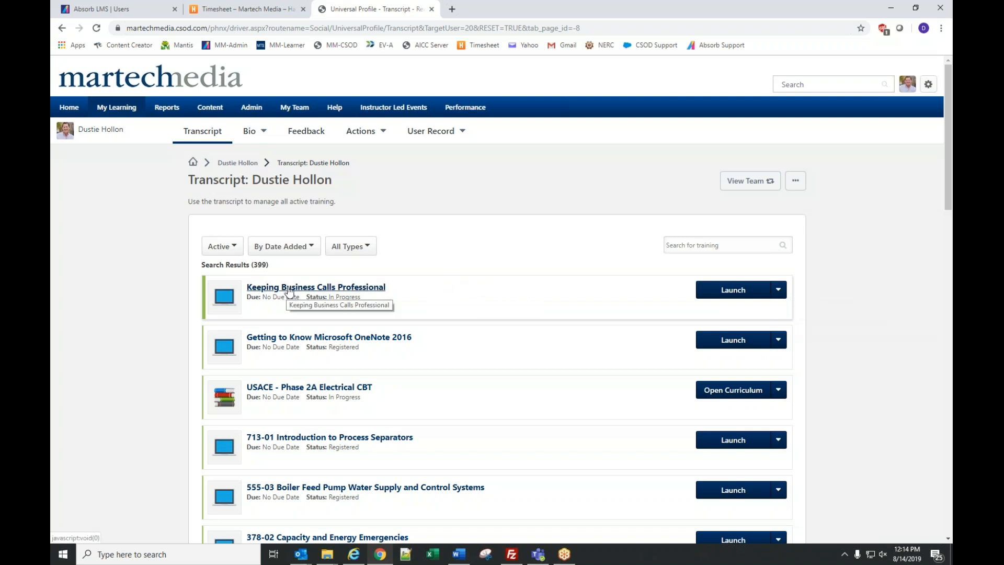
- View the training details of Keeping Business Calls Professional, then go back to the transcript
left_click(779, 291)
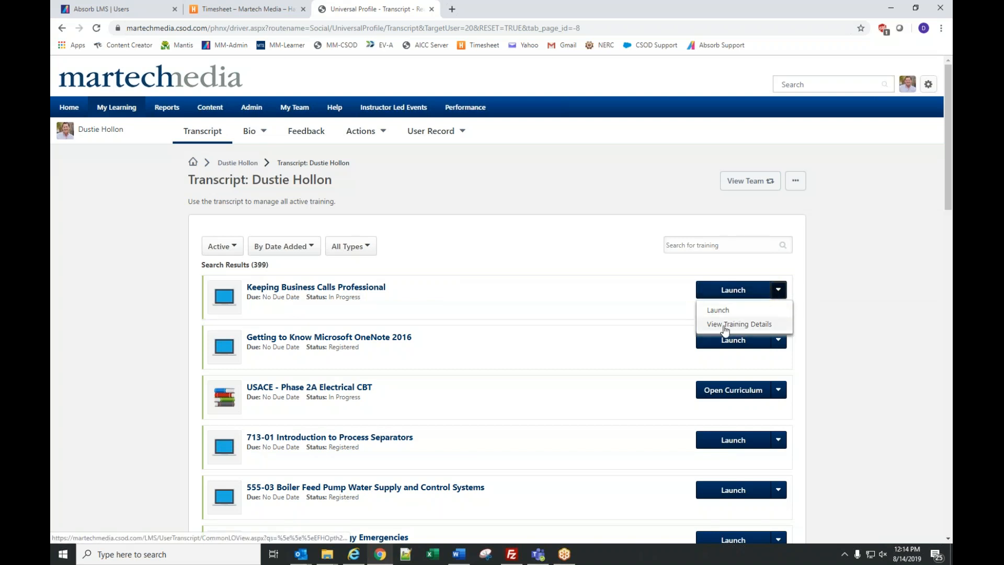
left_click(725, 327)
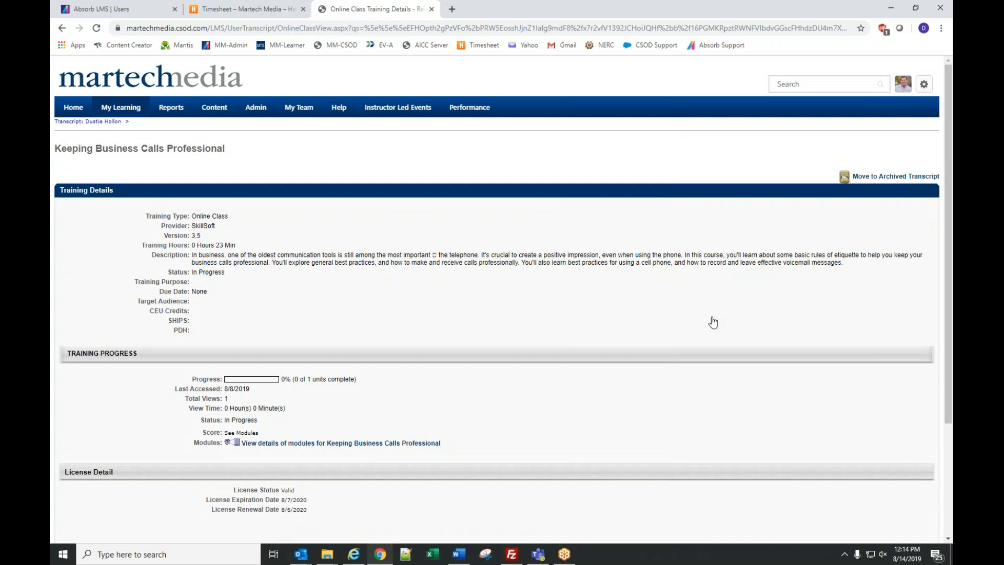
scroll(633, 325, "down", 2)
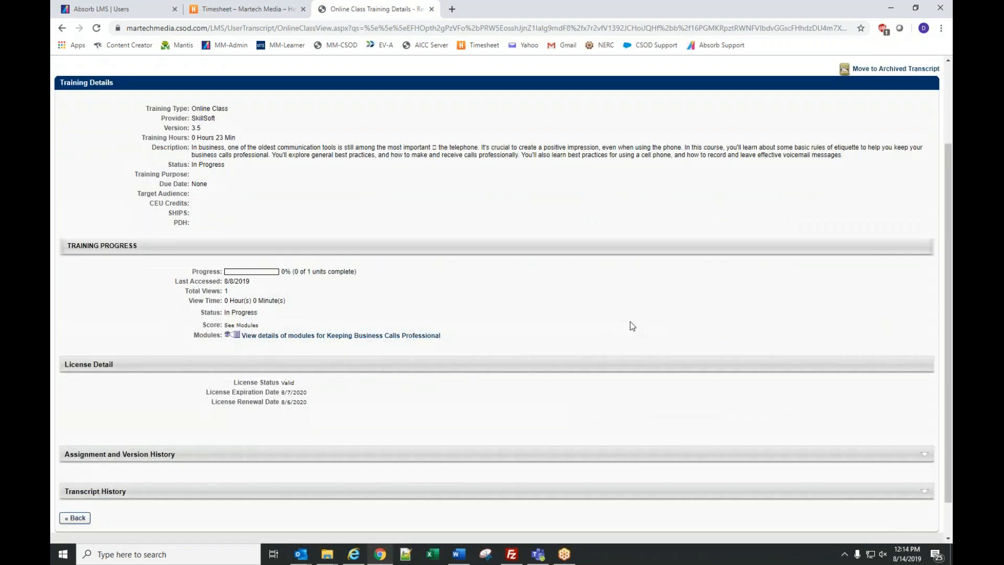
scroll(631, 322, "up", 2)
key("alt+Left")
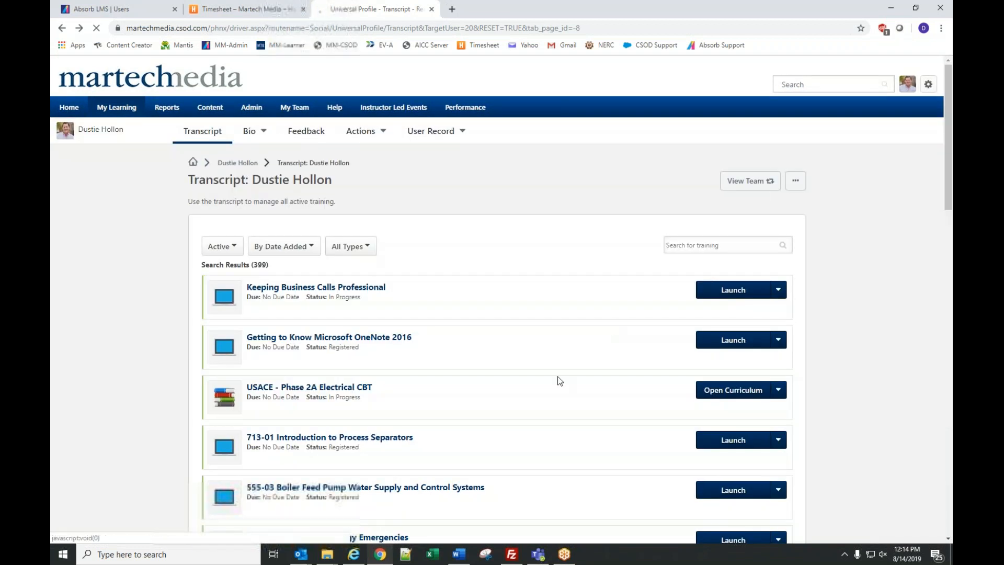
- Open 713-01 Introduction to Process Separators' details and check its Registered status and View Time
scroll(430, 422, "down", 2)
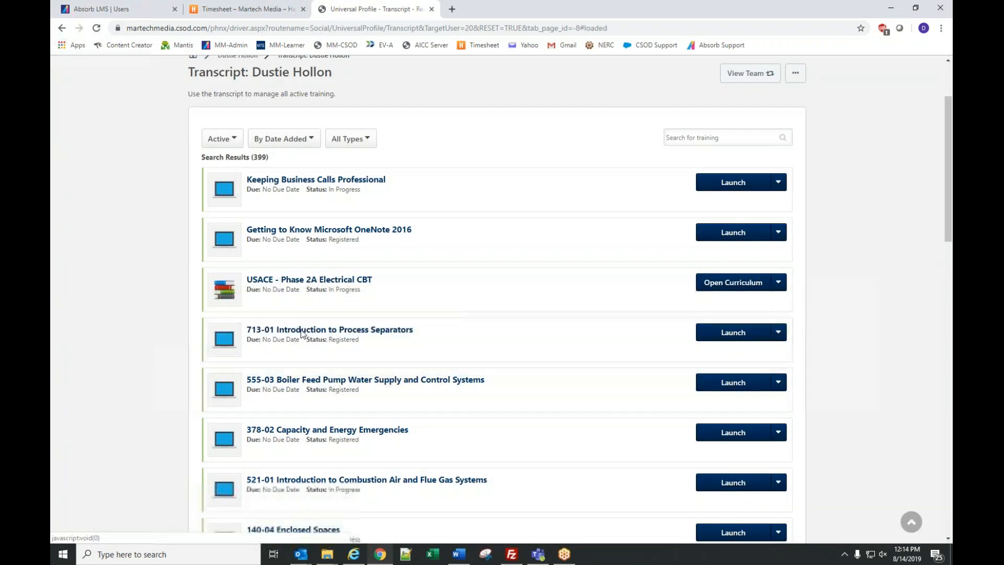
left_click(300, 330)
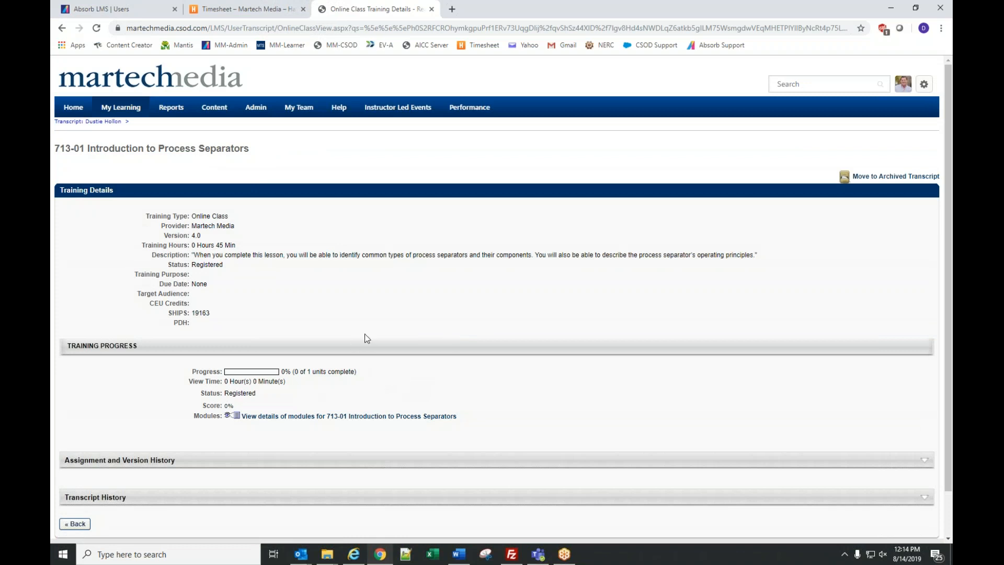
double_click(241, 393)
left_click_drag(226, 381, 289, 384)
- Launch 713-01 from the transcript, close its window, and highlight its In Progress status
left_click(76, 523)
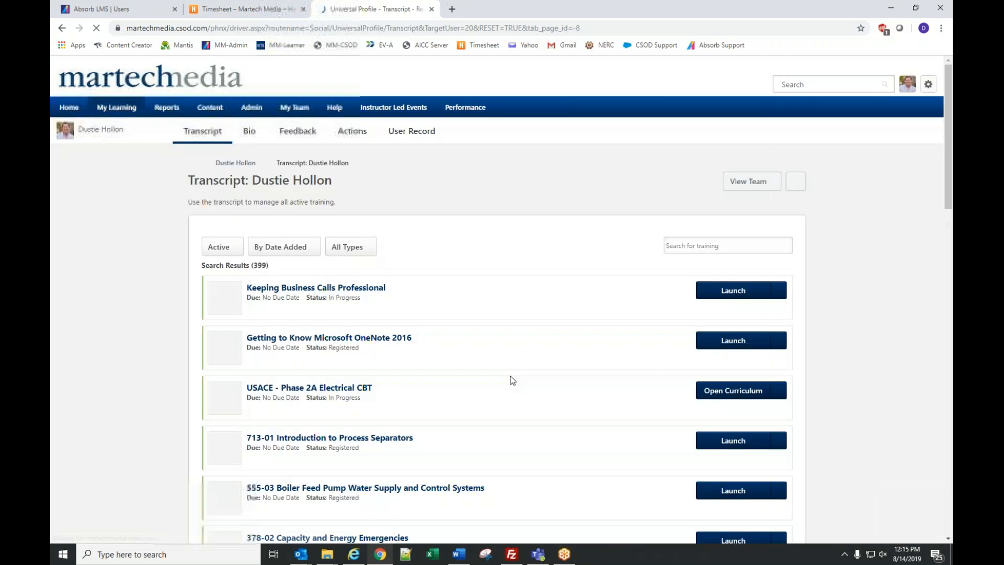
left_click(733, 439)
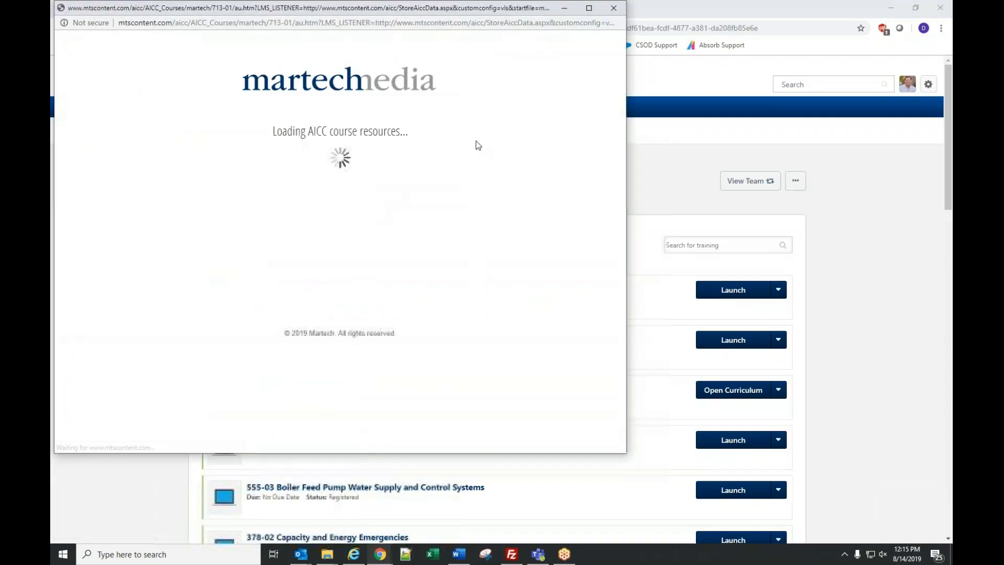
left_click(614, 8)
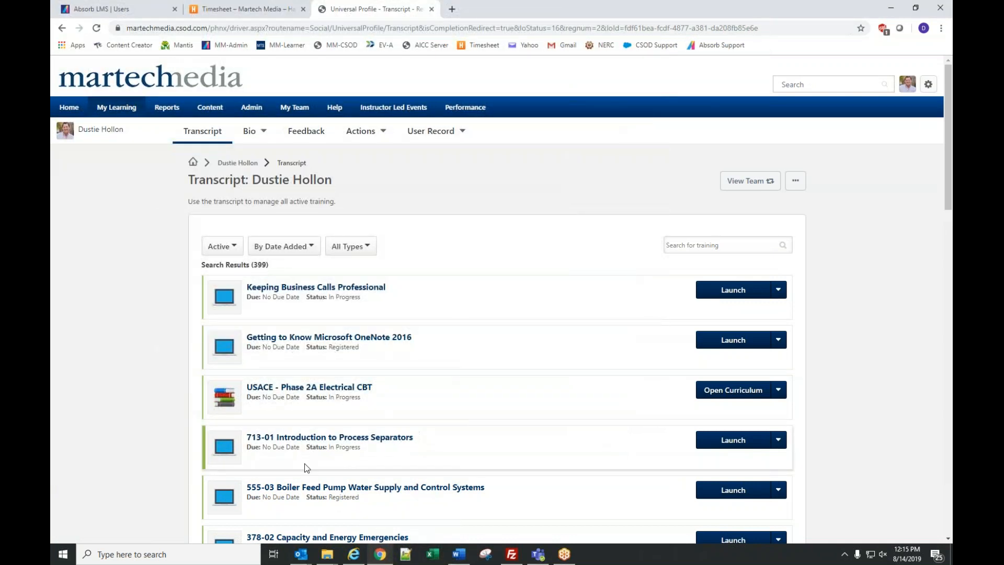
left_click_drag(329, 449, 361, 449)
- Filter the transcript to Completed and open course 388-02 Active and Reactive Power Limits and Flows
left_click(215, 246)
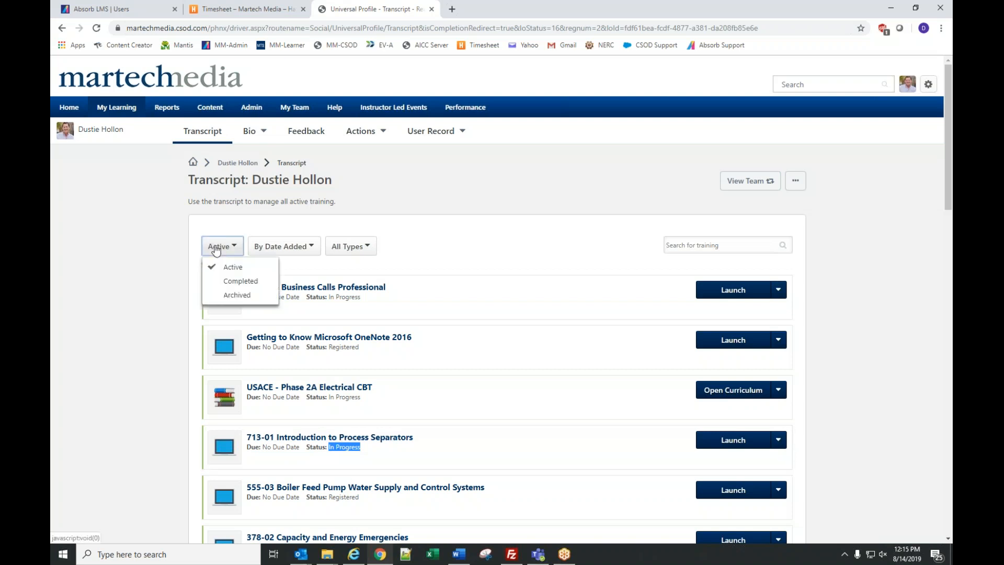
left_click(229, 282)
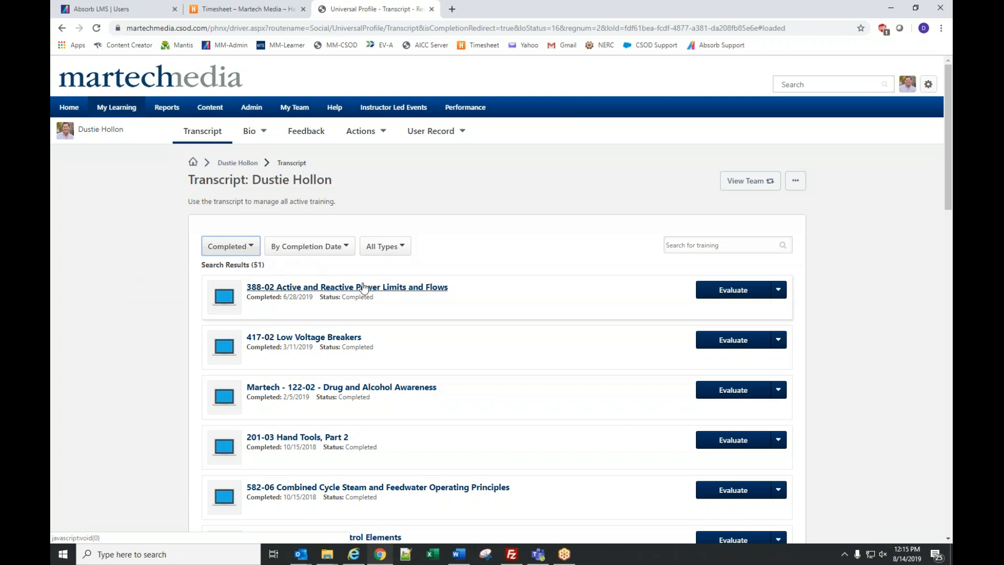
left_click(365, 288)
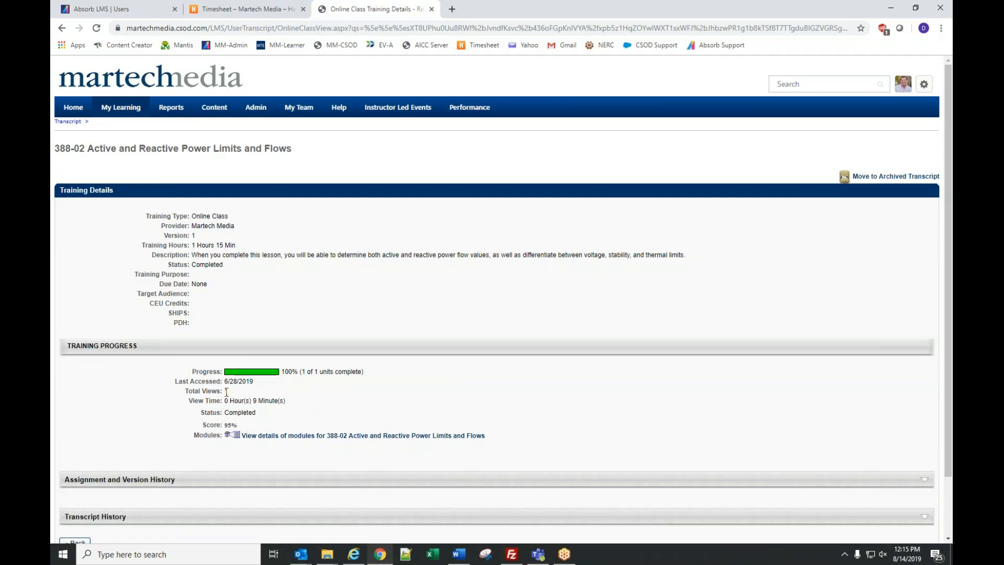
- Highlight the Last Accessed date 6/28/2019 and the 9 Minute(s) view time
left_click_drag(225, 382, 291, 387)
left_click(303, 386)
left_click_drag(253, 401, 285, 401)
left_click(250, 427)
- Expand the Assignment and Version History and Transcript History sections, then return to the top
scroll(452, 375, "down", 2)
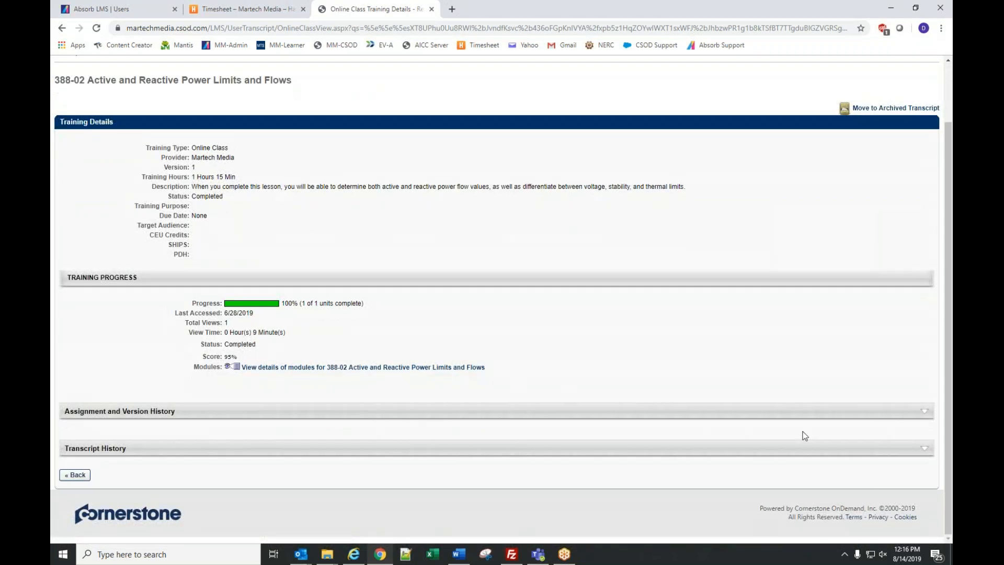
left_click(925, 417)
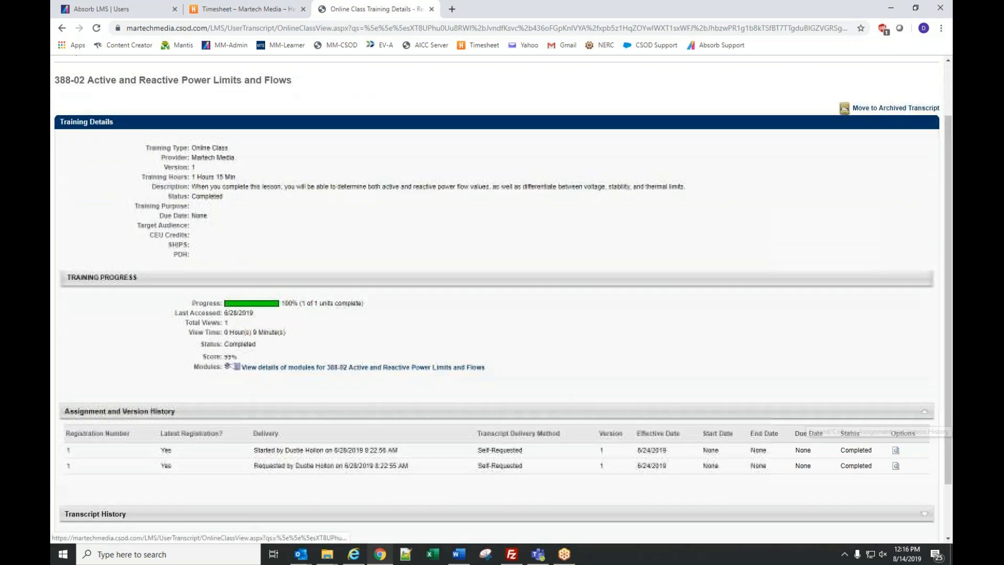
scroll(902, 484, "down", 2)
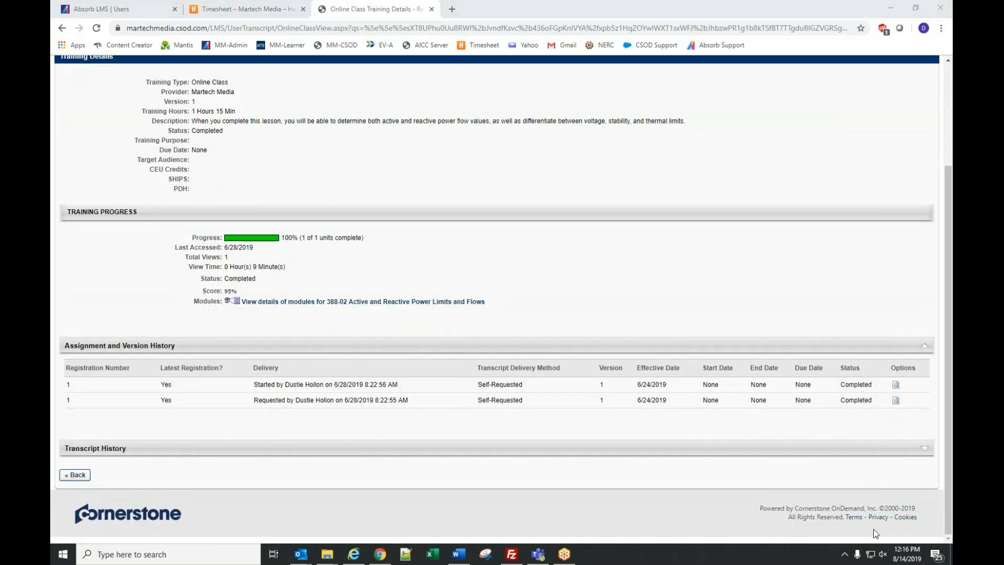
left_click(924, 449)
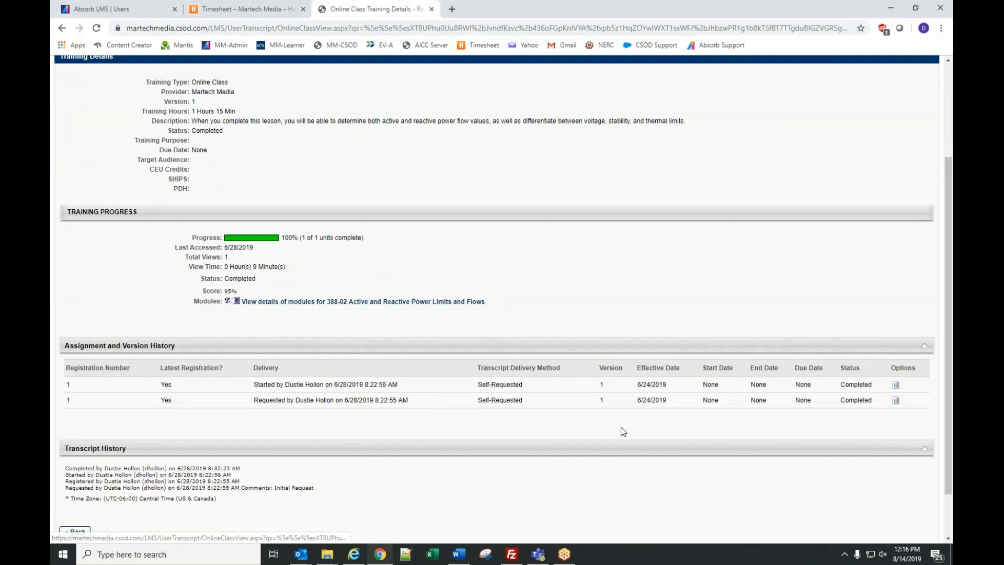
scroll(529, 425, "down", 1)
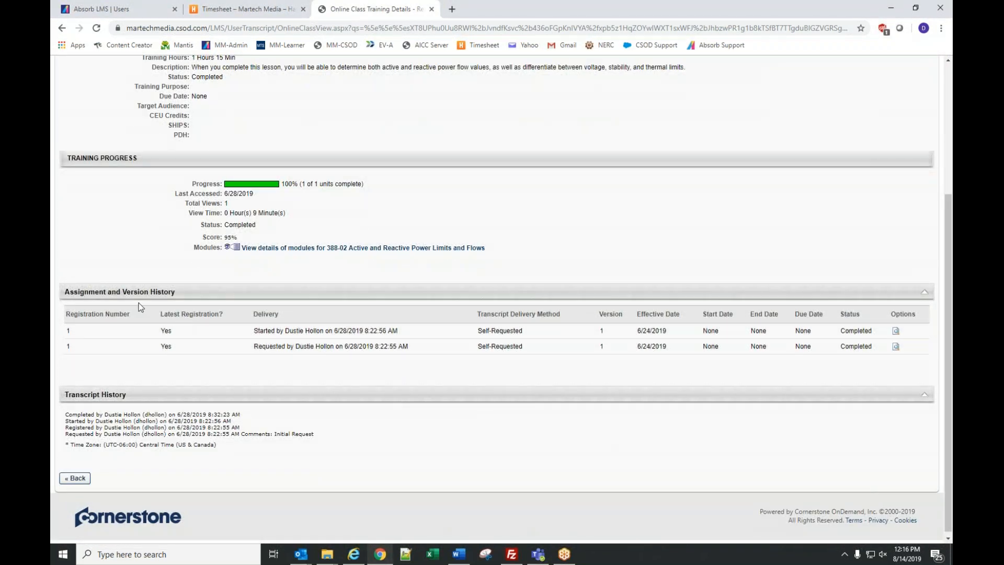
scroll(494, 363, "up", 1)
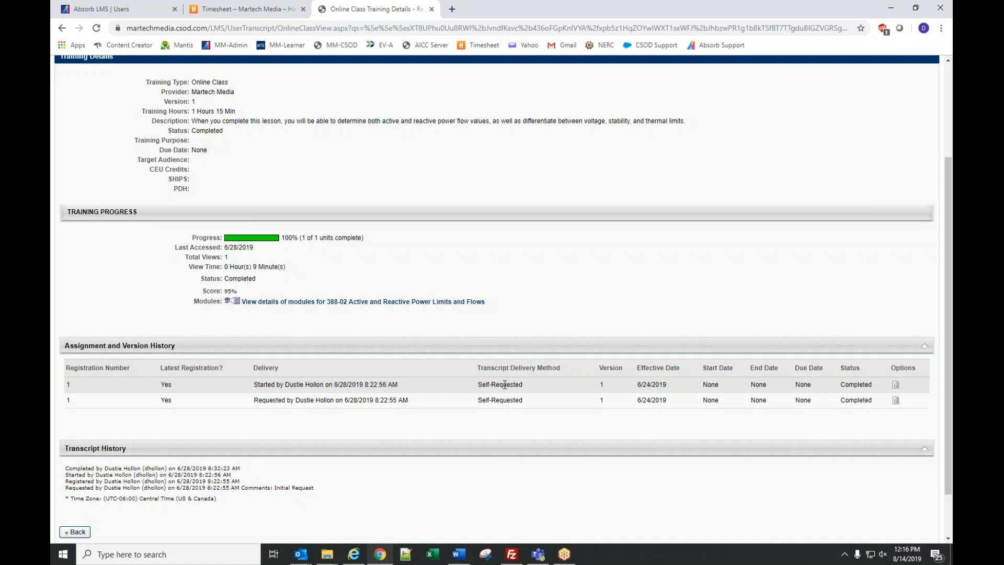
scroll(555, 275, "up", 3)
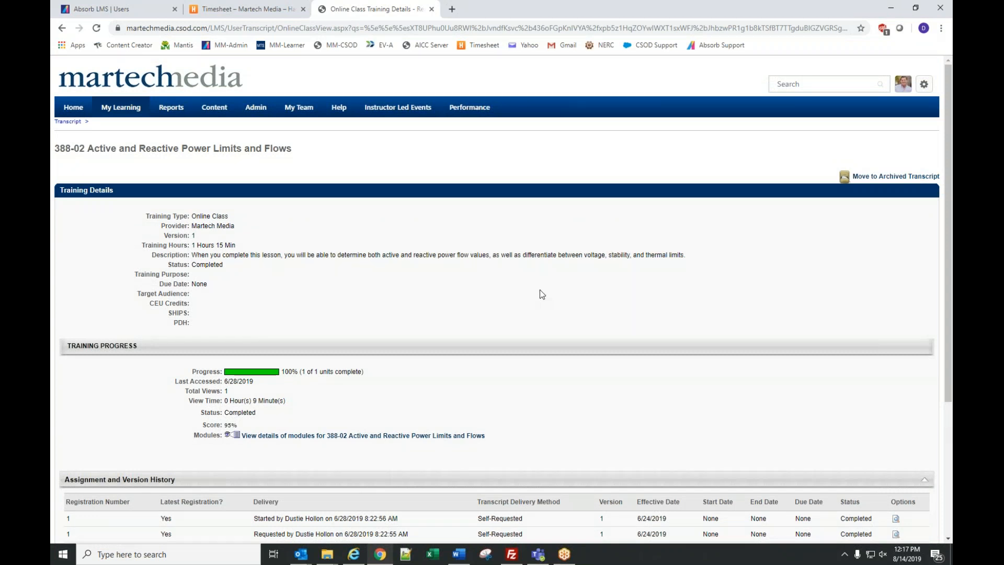
scroll(540, 291, "down", 5)
scroll(542, 291, "up", 4)
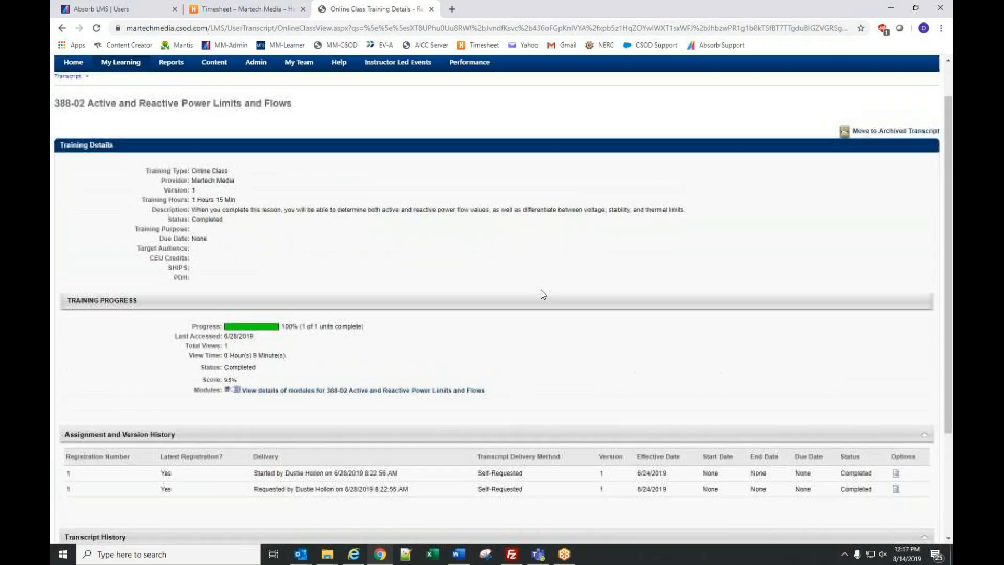
scroll(541, 291, "up", 1)
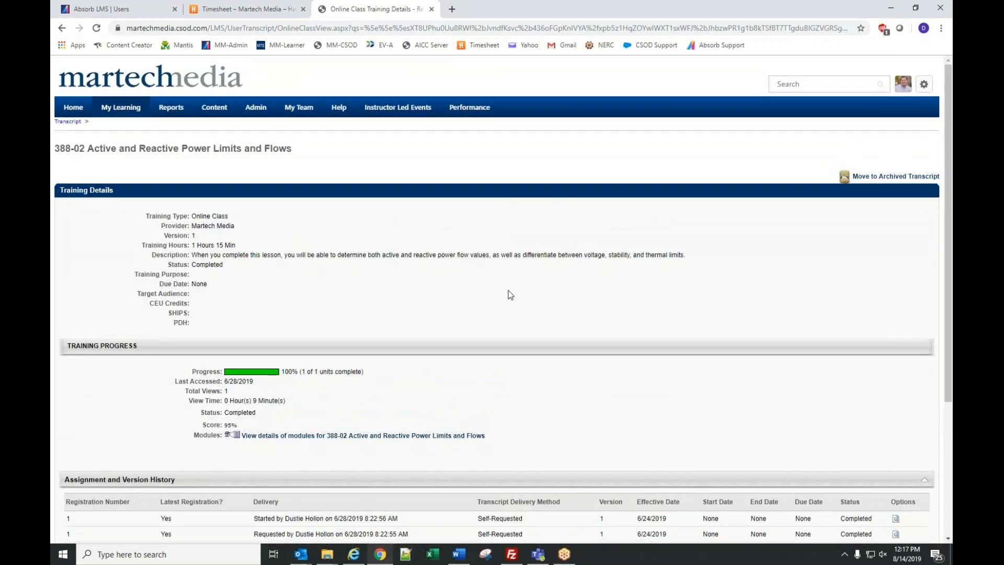
- Return to the transcript, note its 399 results and view the second page
left_click(63, 124)
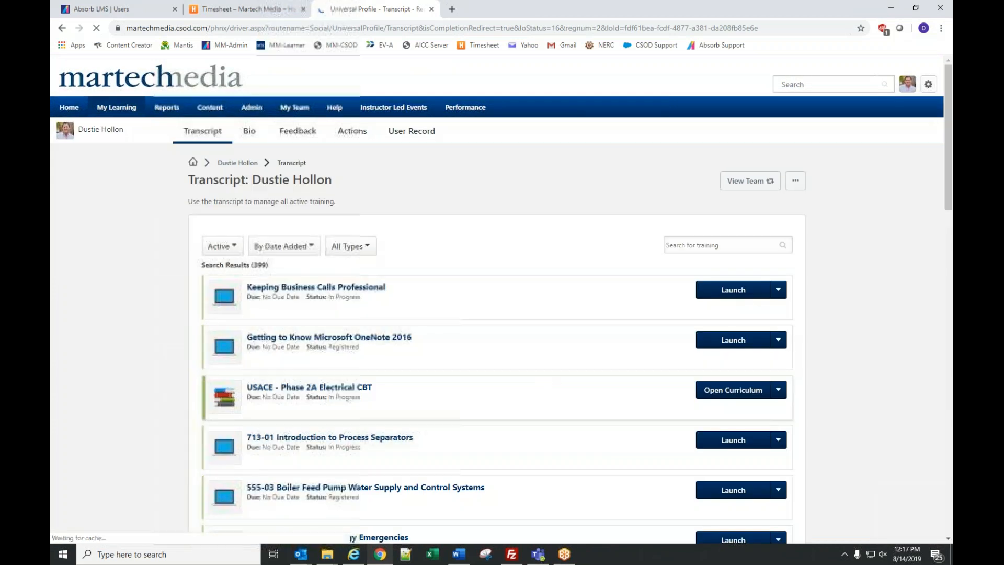
scroll(346, 386, "down", 3)
scroll(345, 313, "up", 3)
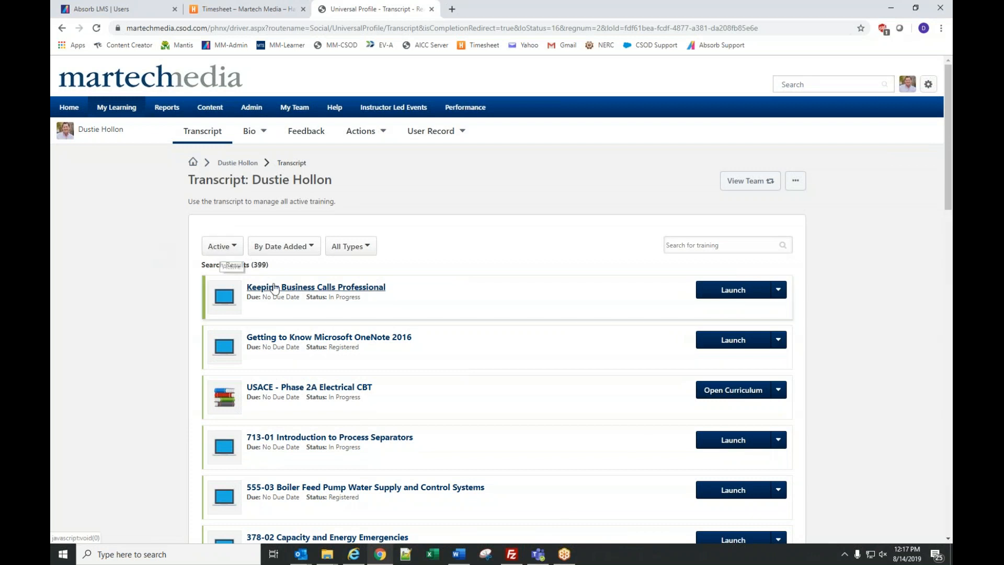
double_click(257, 265)
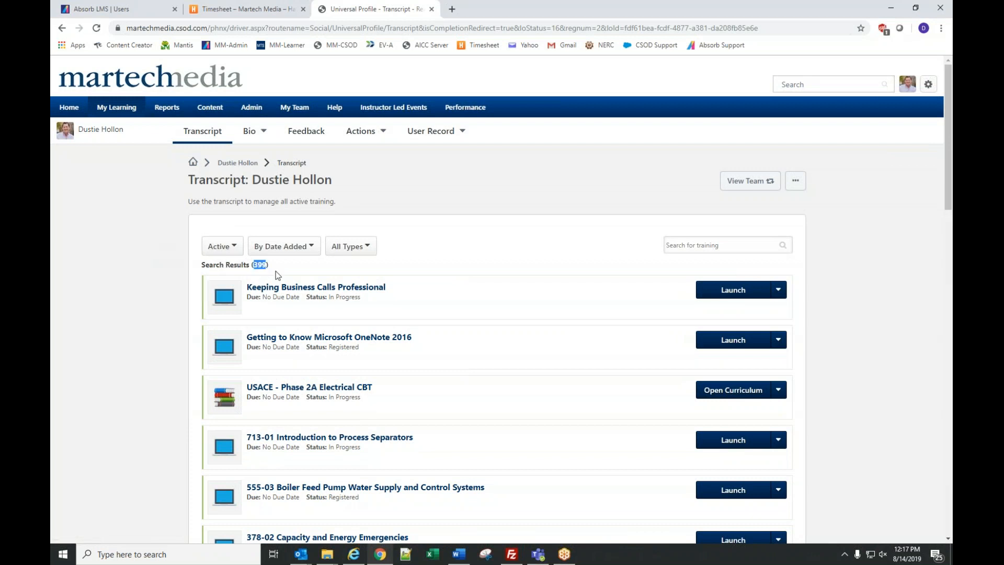
scroll(449, 400, "down", 20)
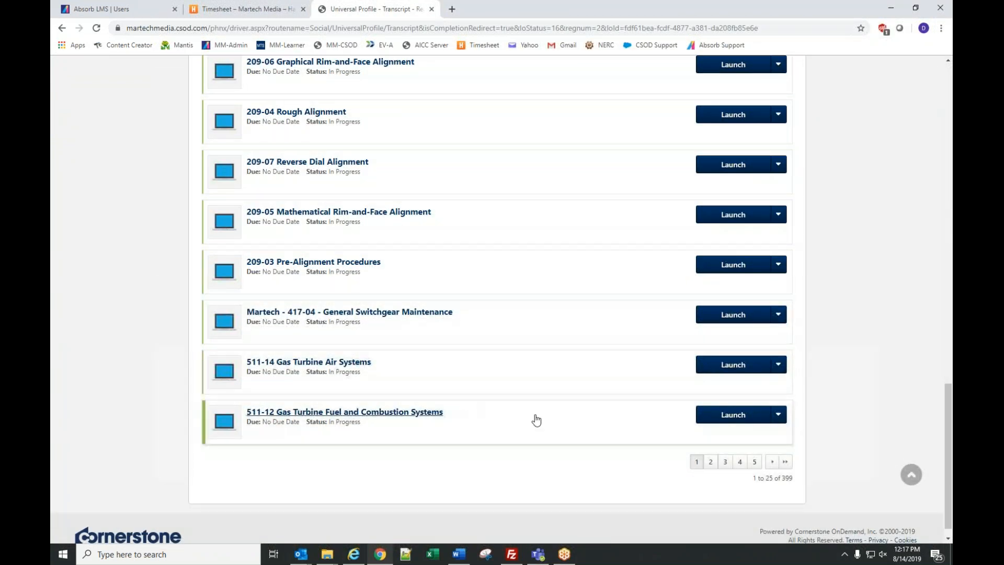
left_click(772, 461)
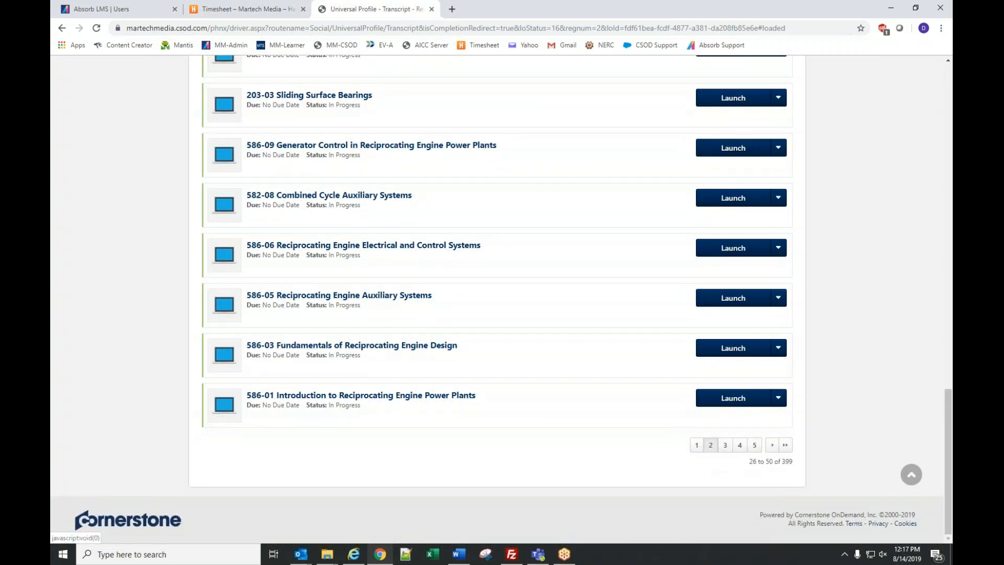
scroll(610, 438, "up", 1)
scroll(610, 436, "up", 19)
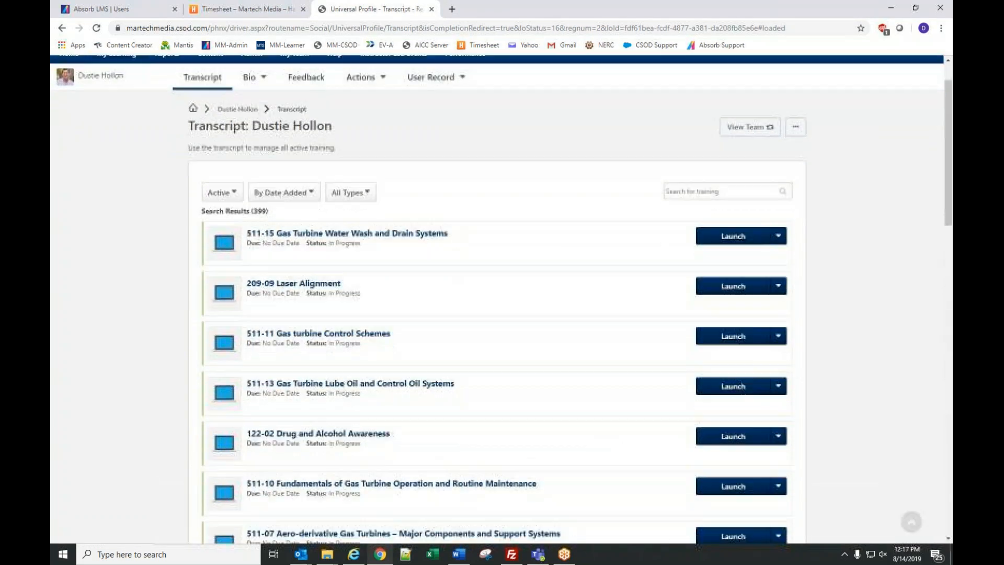
- Switch the transcript to Completed, note the 51 results, then go back Home
left_click(218, 192)
left_click(237, 227)
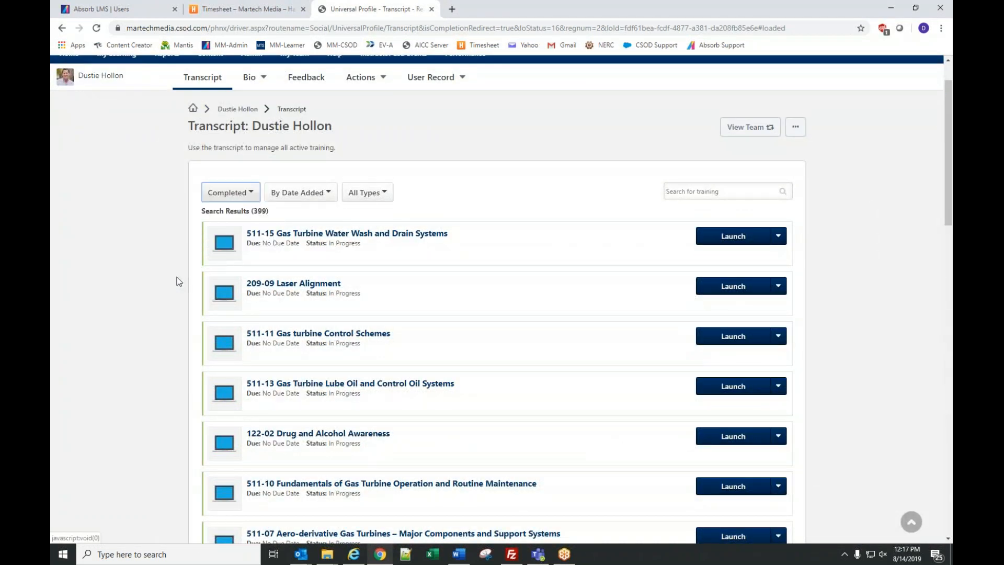
scroll(162, 337, "down", 5)
scroll(164, 336, "down", 5)
scroll(165, 321, "up", 15)
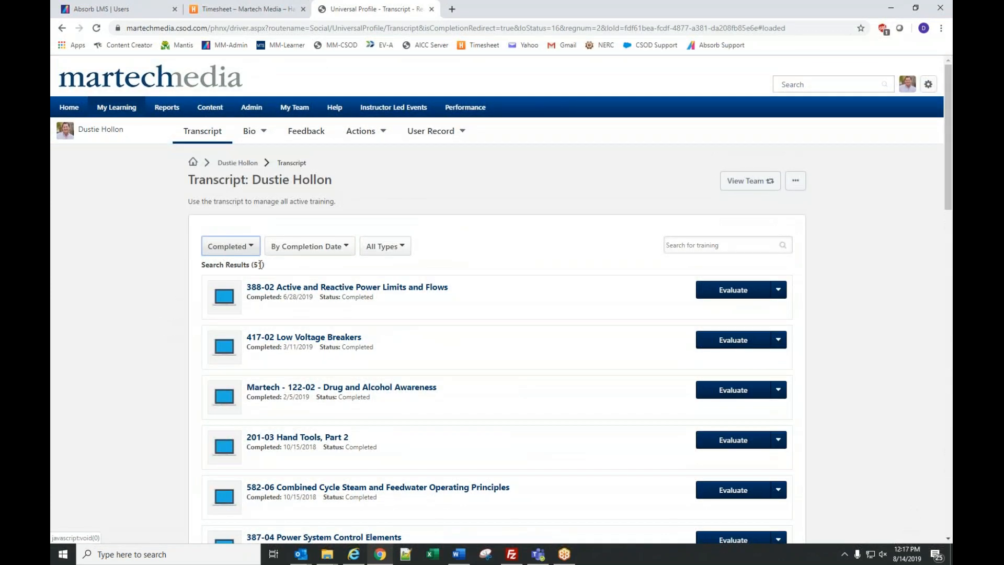
double_click(257, 265)
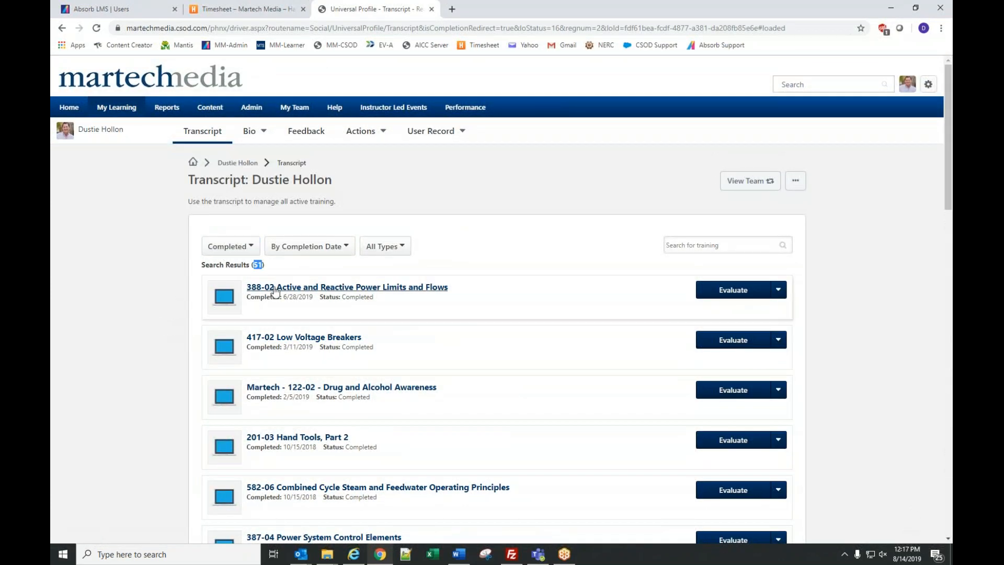
left_click(69, 106)
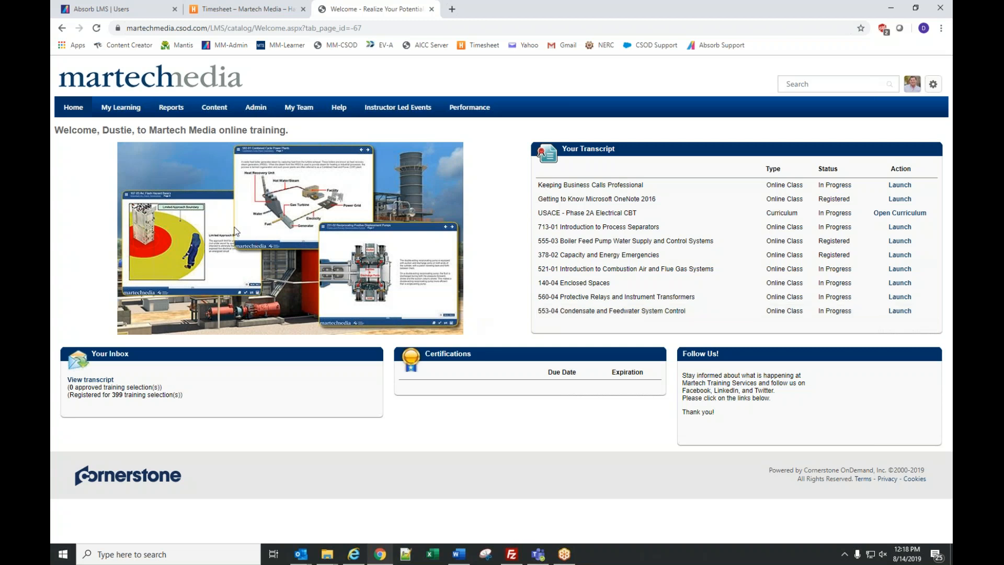
- Go to Admin > Users to reach the user search page
mouse_move(256, 115)
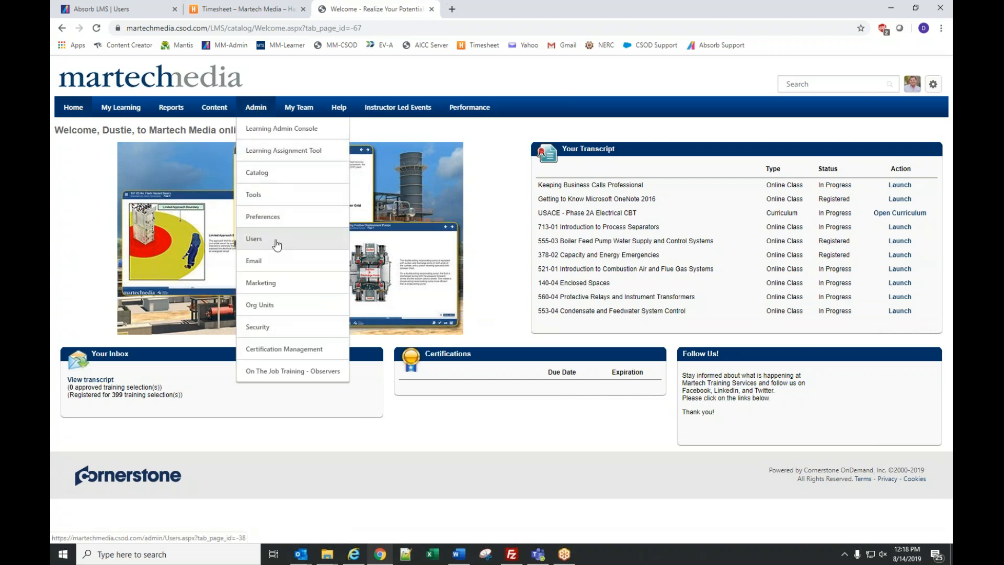
left_click(277, 243)
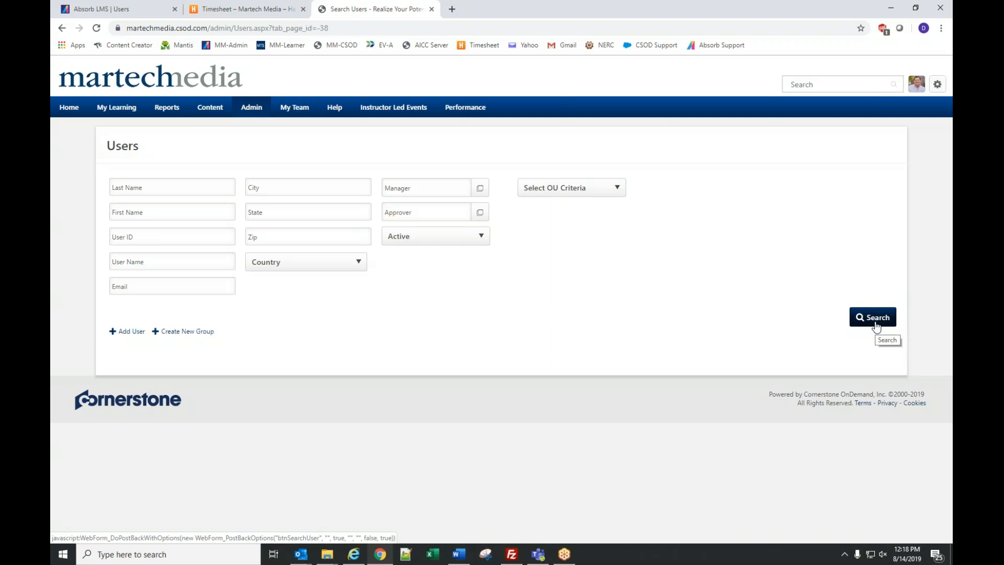
left_click(553, 192)
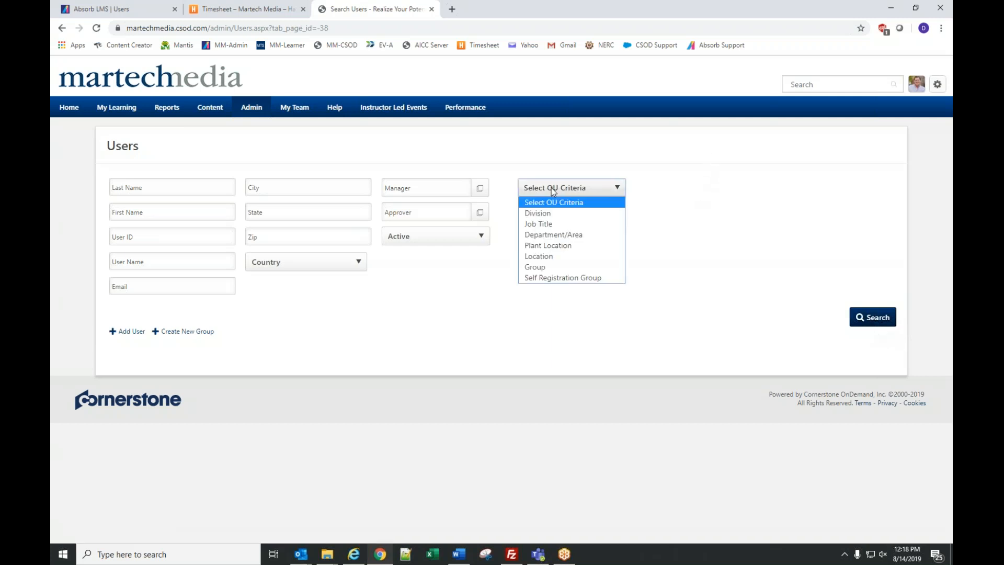
left_click(434, 557)
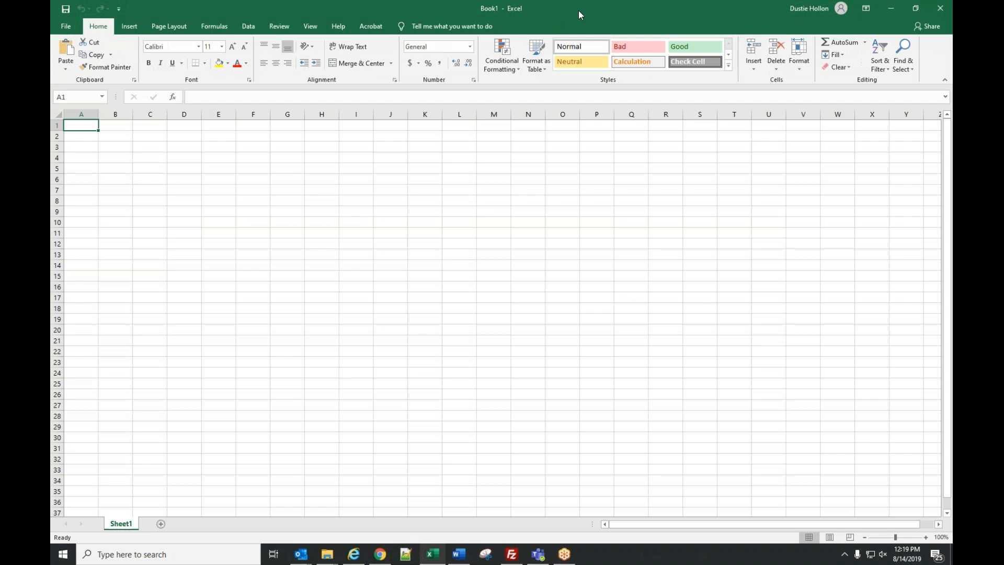
left_click_drag(579, 11, 952, 12)
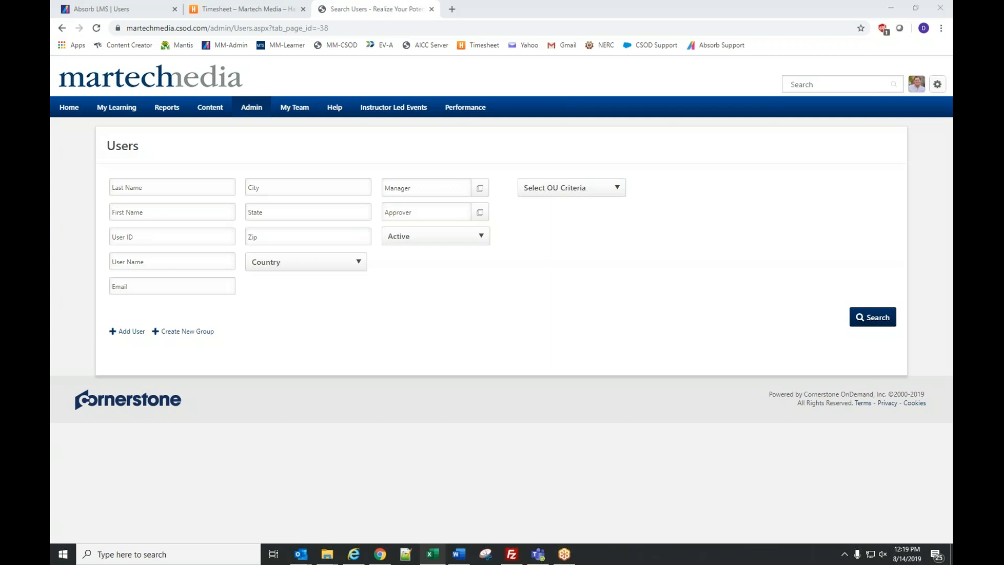
- Open the Select OU Criteria dropdown on the Users search page
left_click(577, 190)
- Filter users by Plant Location Bluearth - Hydro and search, returning 18 active users
left_click(564, 246)
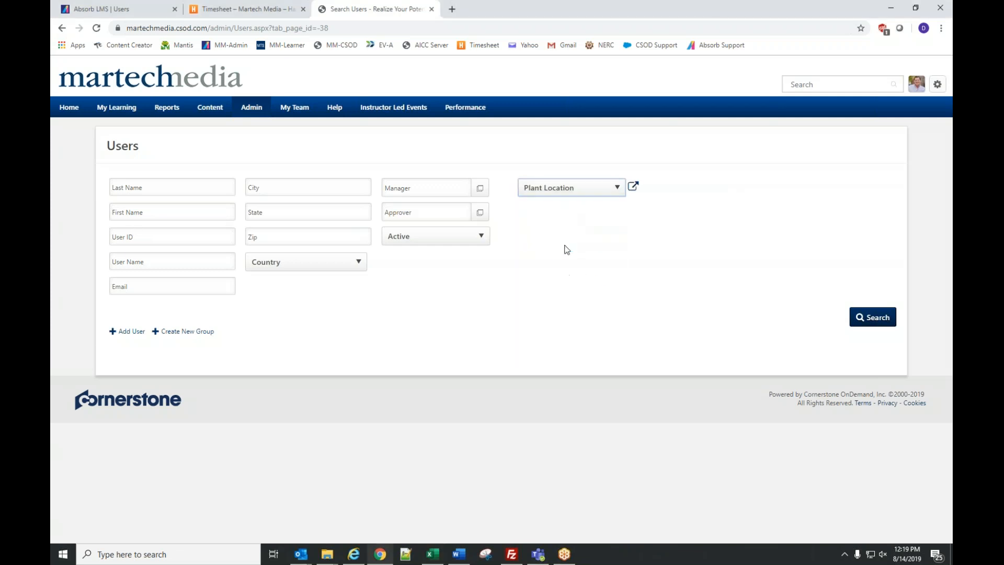
left_click(633, 190)
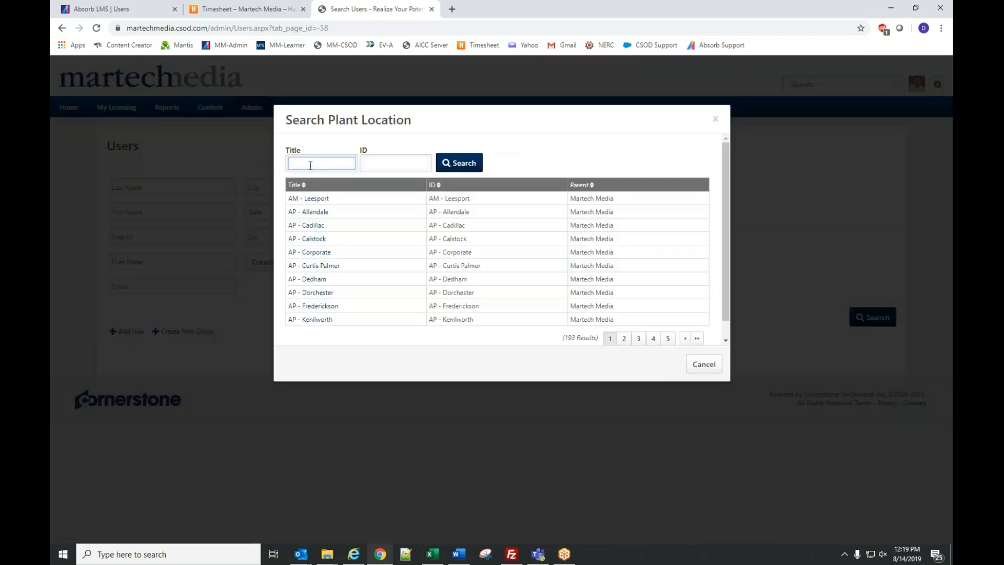
type("bluearth")
key("Return")
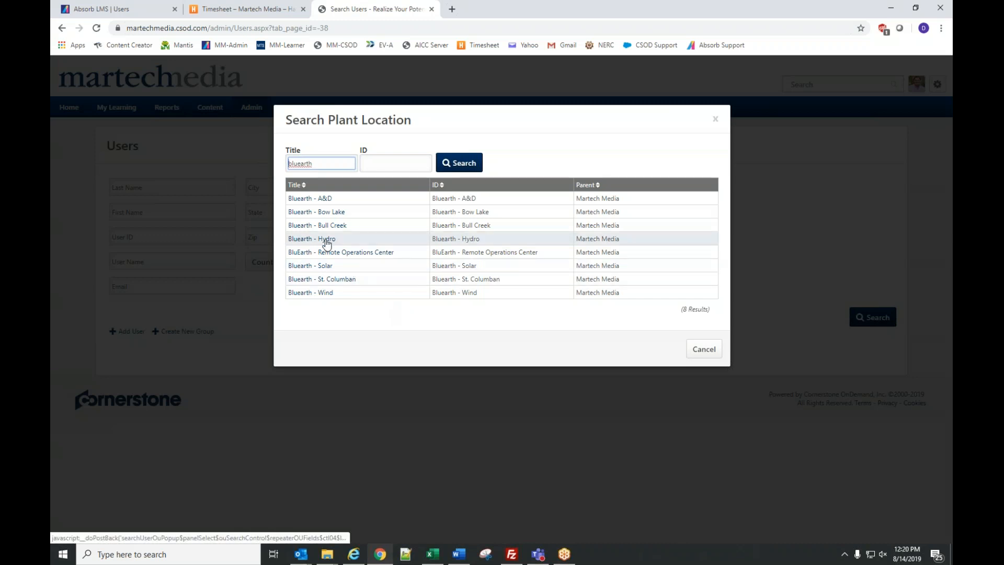
left_click(326, 240)
left_click(878, 318)
scroll(521, 297, "down", 3)
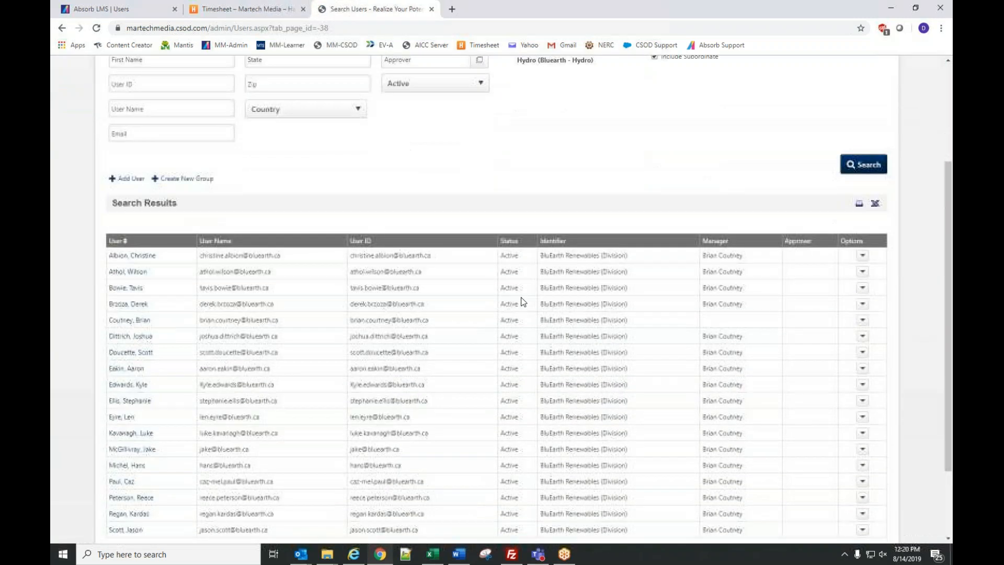
scroll(521, 297, "down", 2)
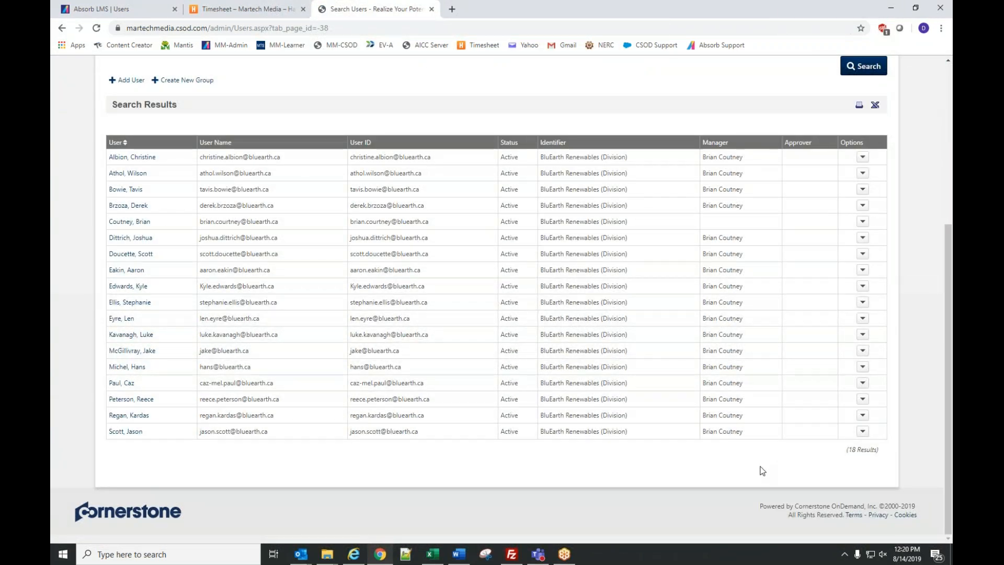
scroll(745, 430, "up", 3)
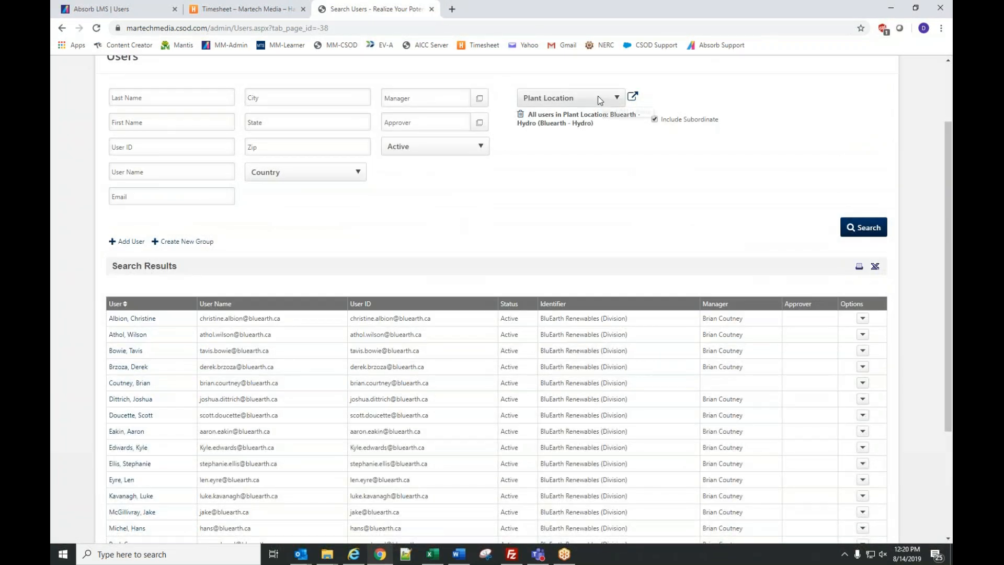
left_click(597, 97)
left_click(765, 166)
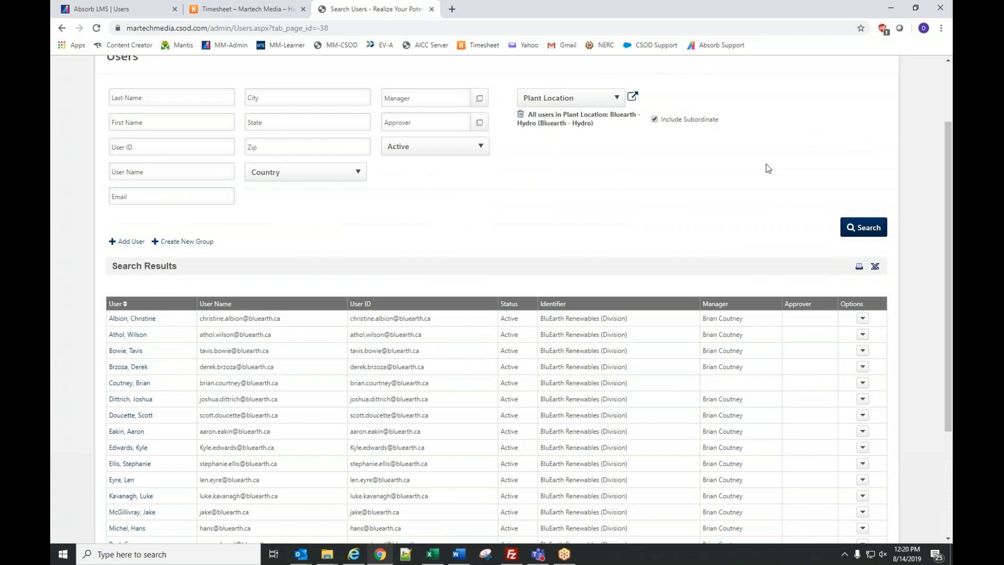
- Add Bluearth - Solar as a second plant location and rerun the user search
left_click(633, 99)
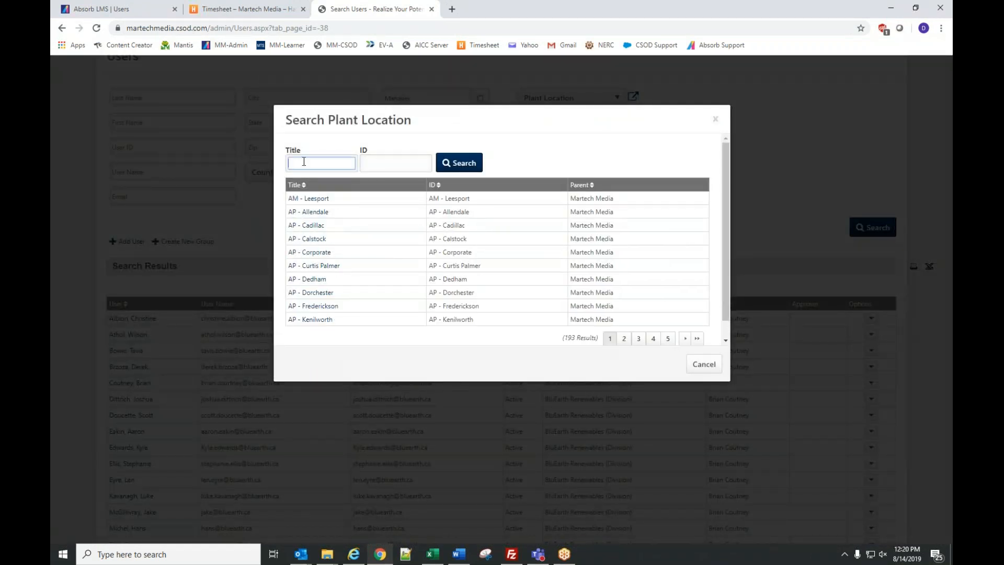
type("bluearth")
key("Return")
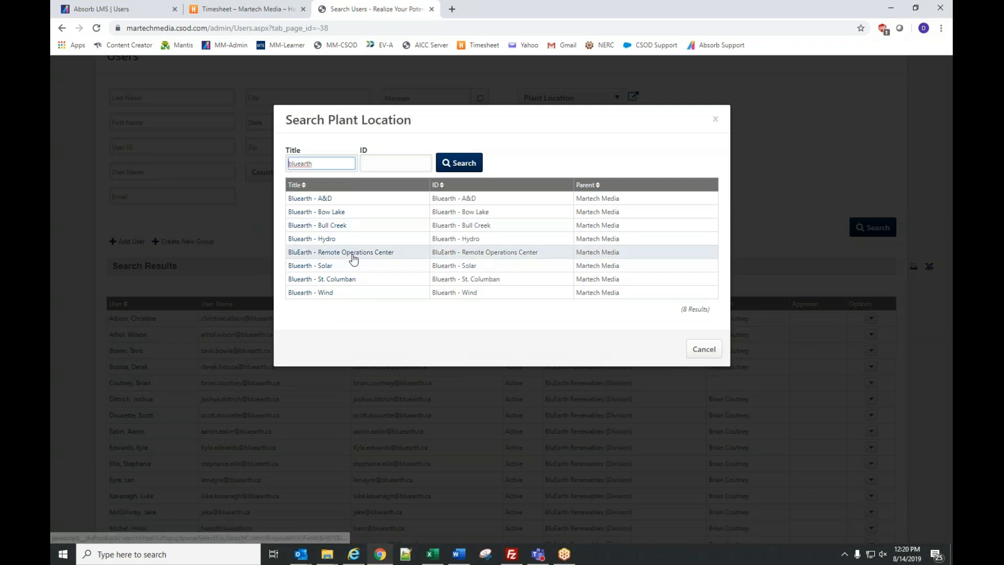
left_click(331, 267)
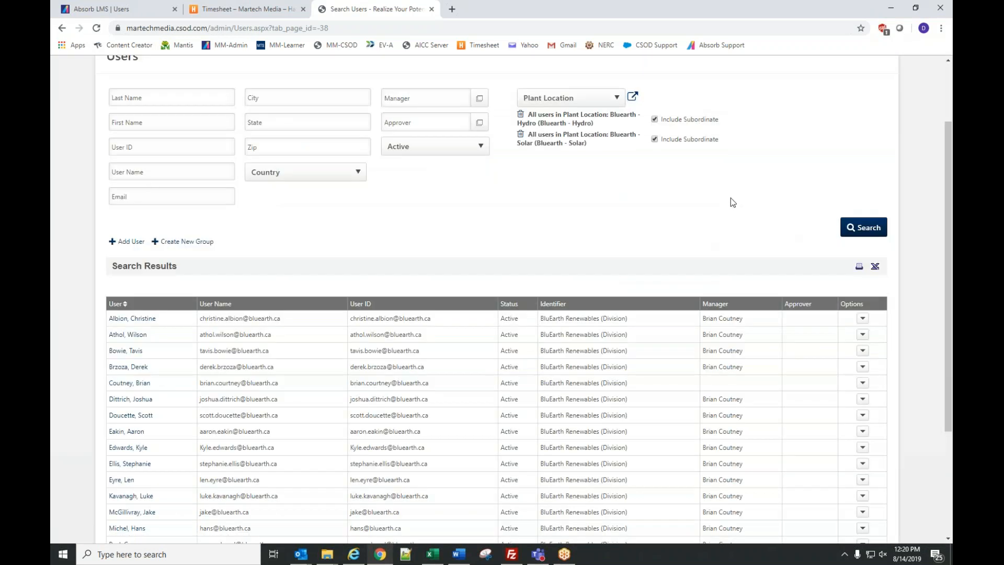
left_click(866, 229)
scroll(595, 236, "down", 3)
scroll(595, 236, "down", 2)
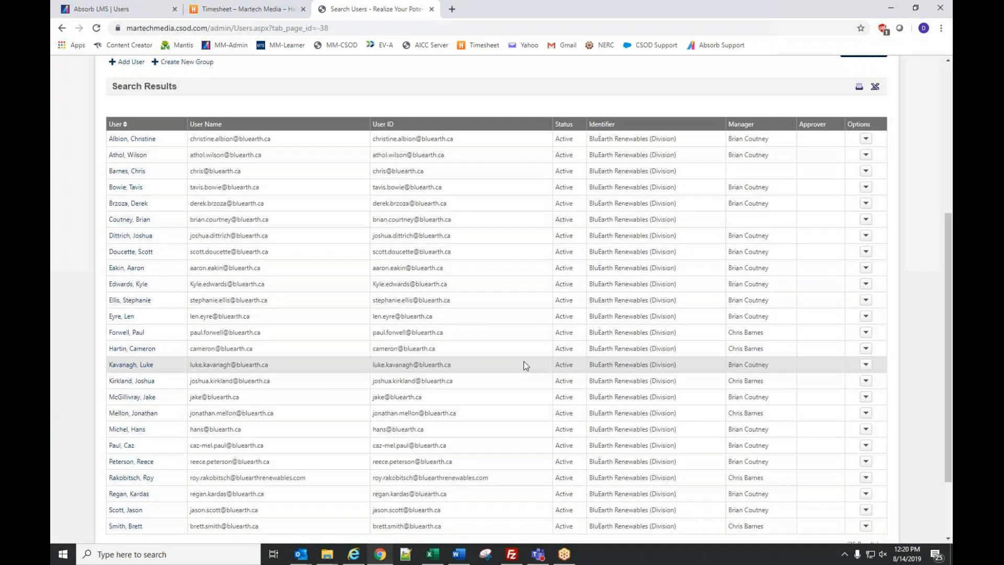
scroll(523, 361, "down", 2)
scroll(525, 365, "up", 4)
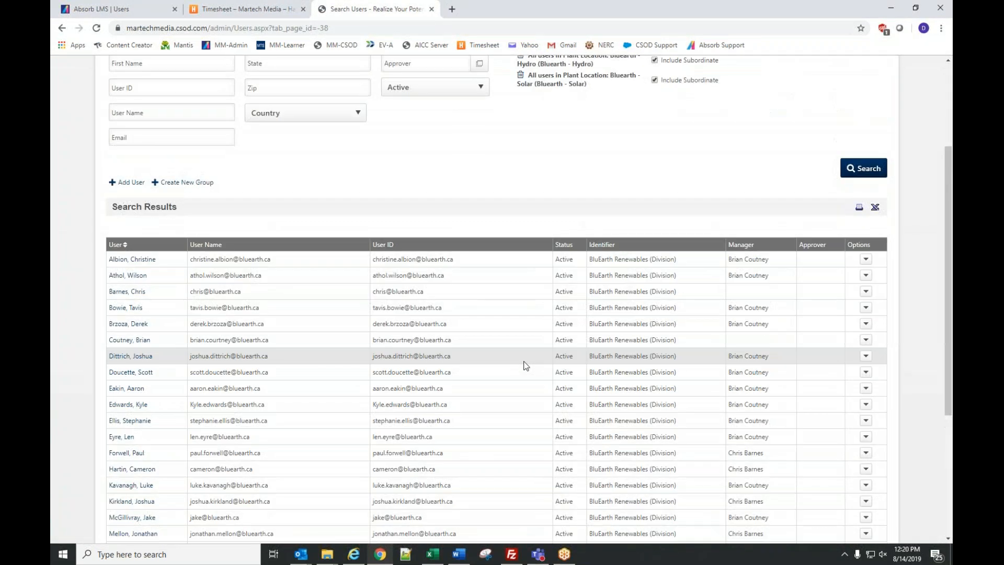
scroll(523, 361, "up", 2)
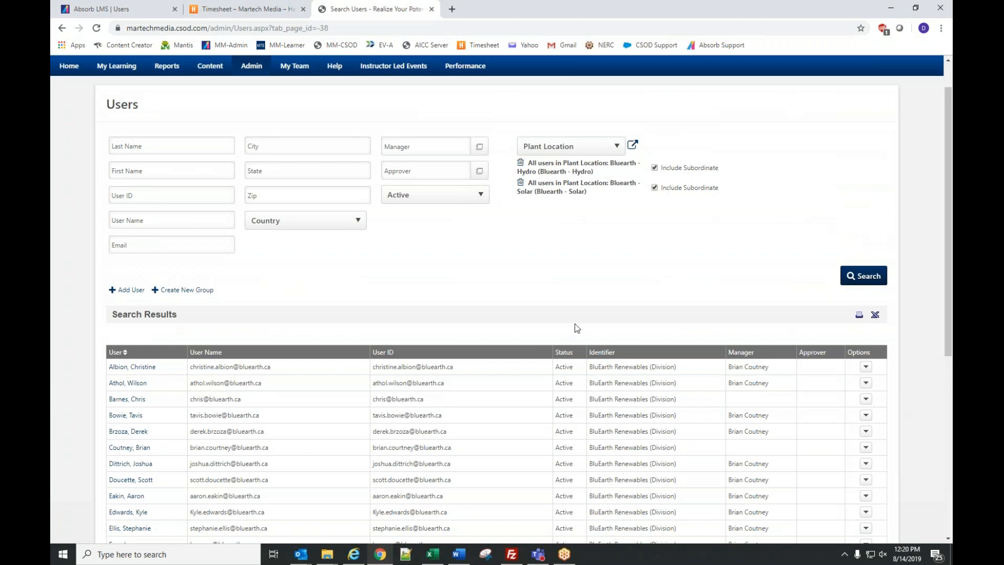
scroll(575, 324, "down", 2)
scroll(575, 325, "down", 2)
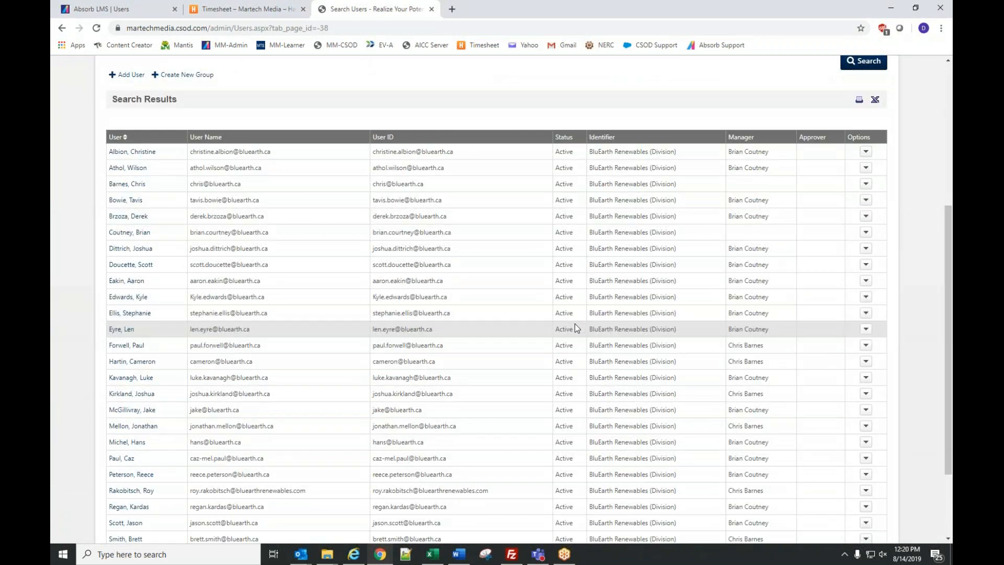
scroll(576, 329, "up", 4)
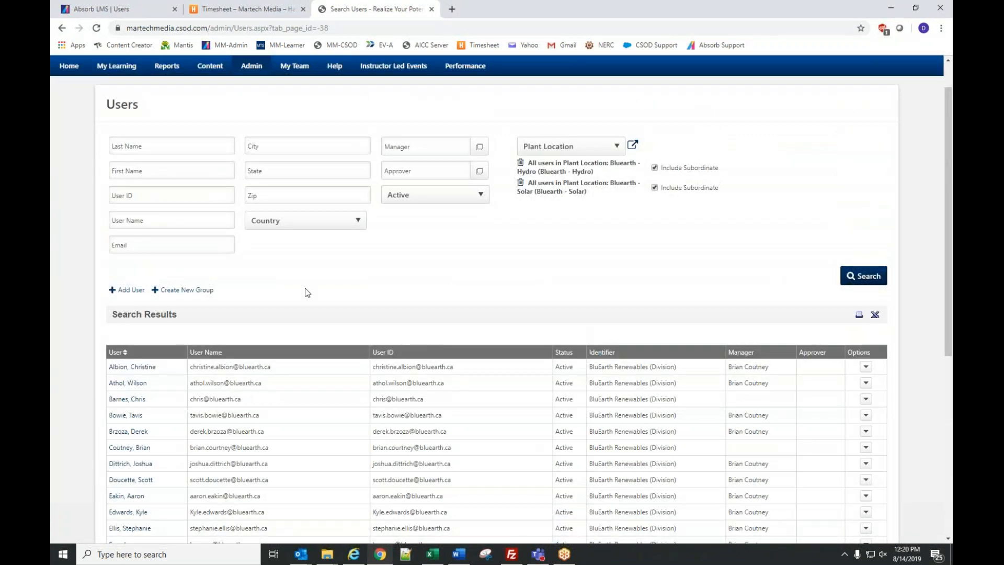
left_click(164, 147)
type("bowie")
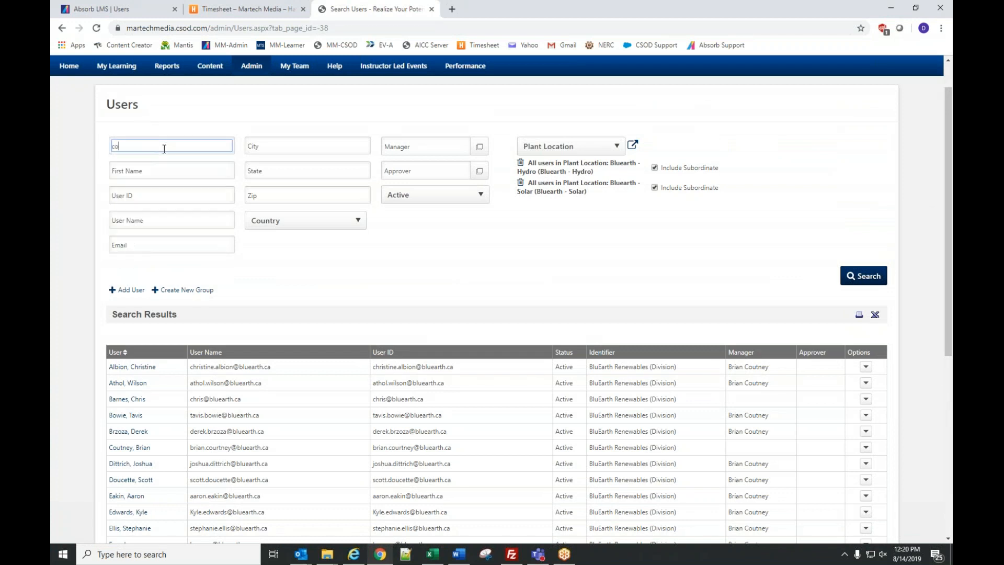
key("Return")
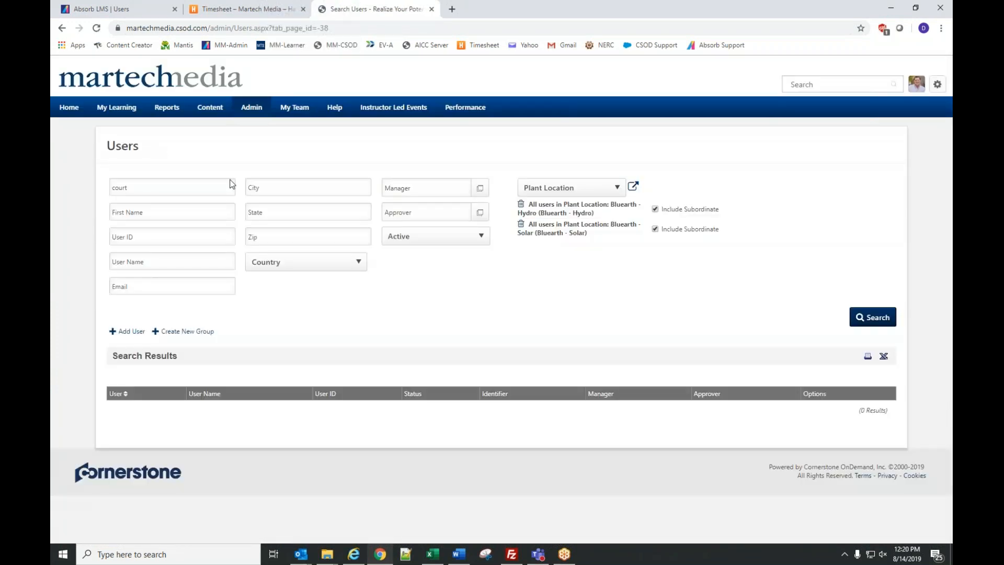
left_click(164, 185)
type("court")
key("ctrl+a")
key("BackSpace")
type("co")
key("Tab")
type("b")
key("Return")
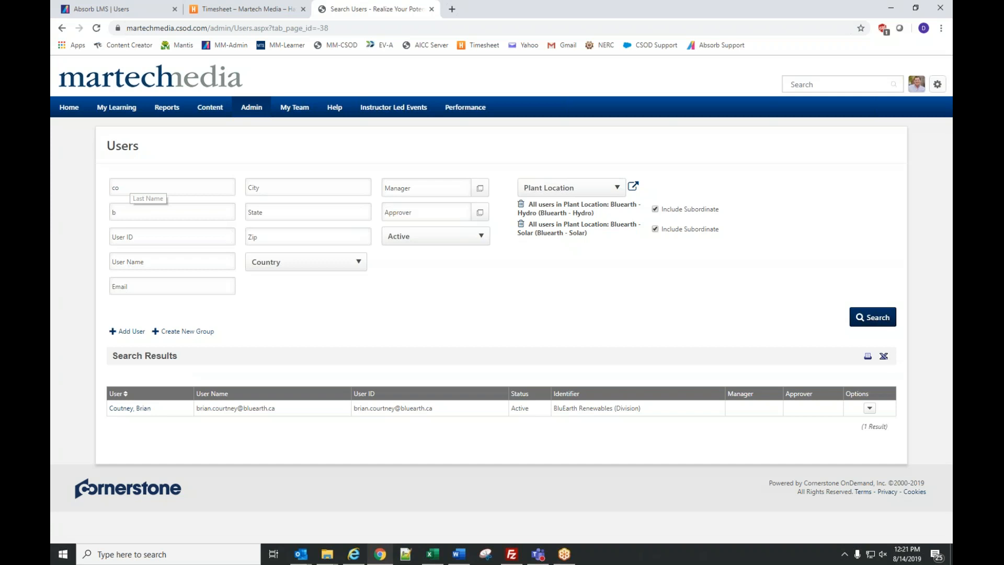
key("shift+Tab")
key("BackSpace")
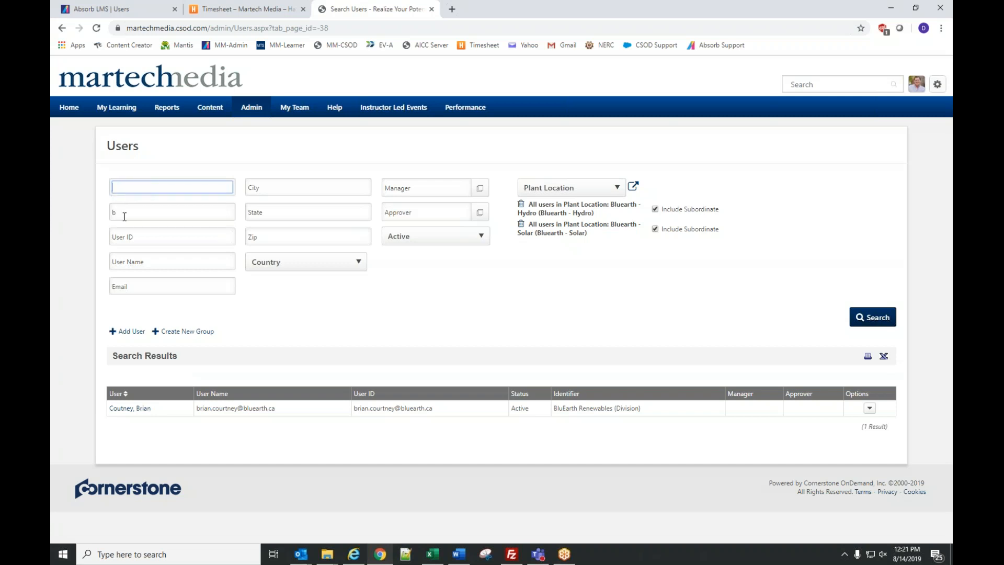
double_click(125, 211)
key("BackSpace")
left_click(876, 317)
scroll(599, 301, "down", 5)
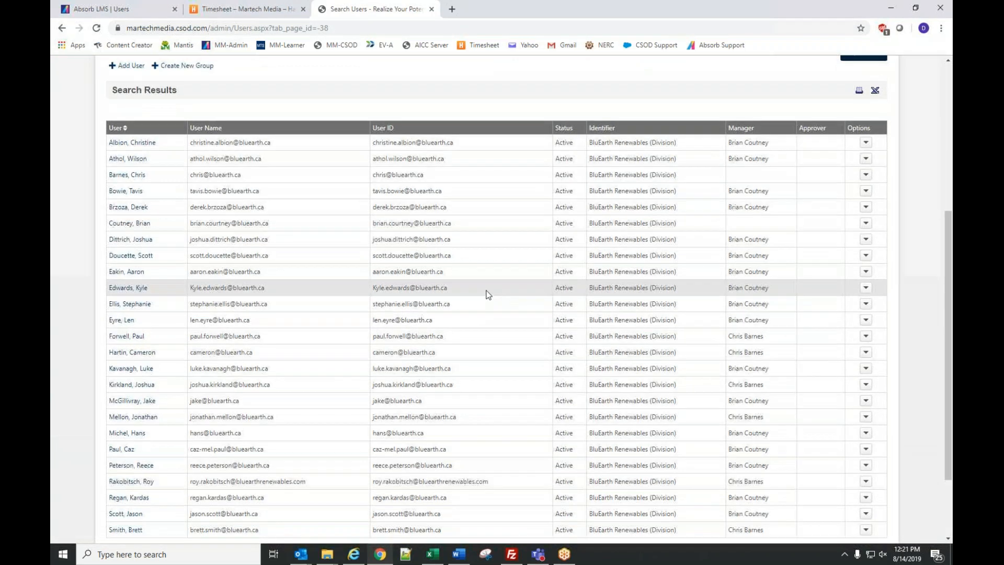
scroll(486, 295, "up", 2)
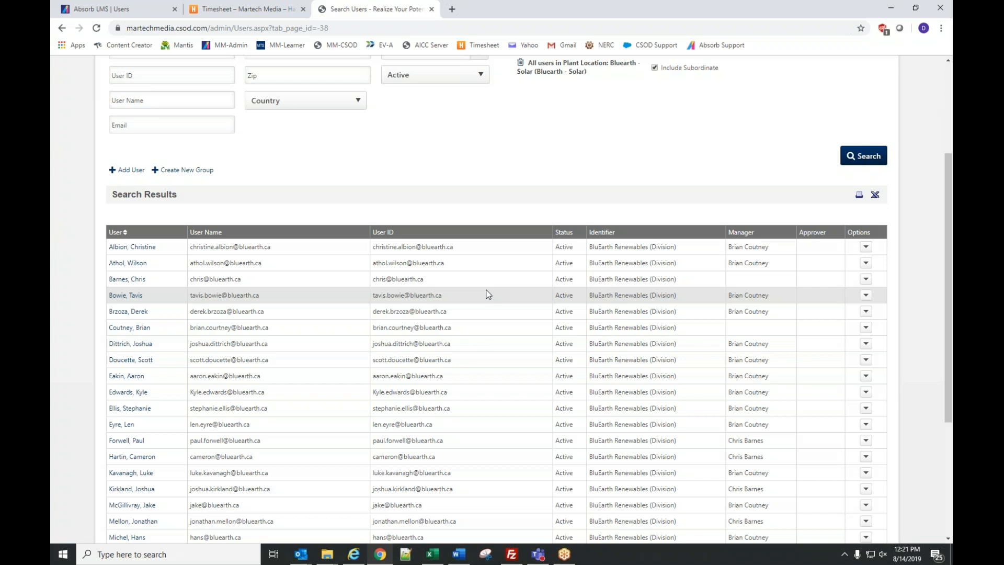
left_click(866, 248)
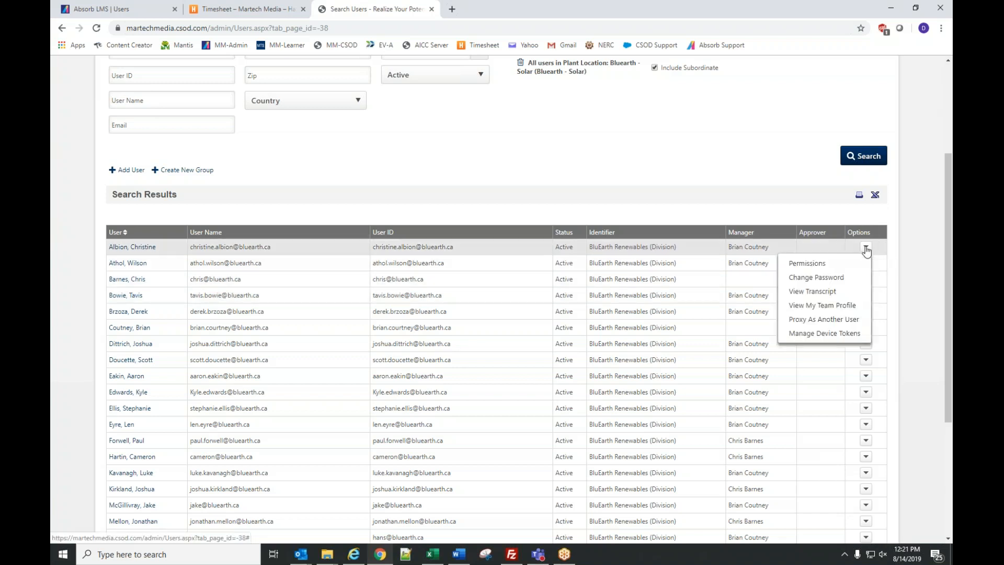
left_click(824, 281)
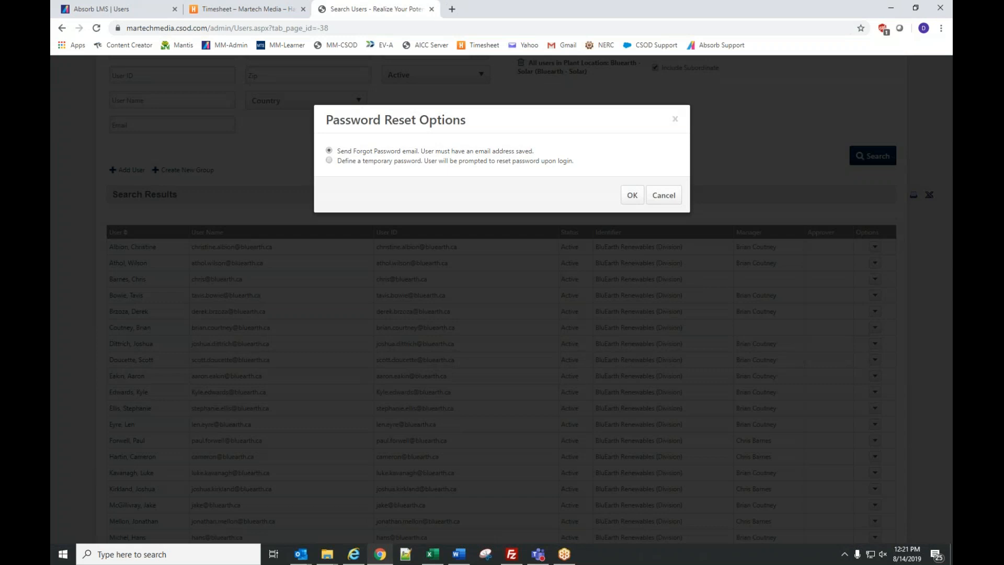
left_click(329, 161)
left_click(631, 195)
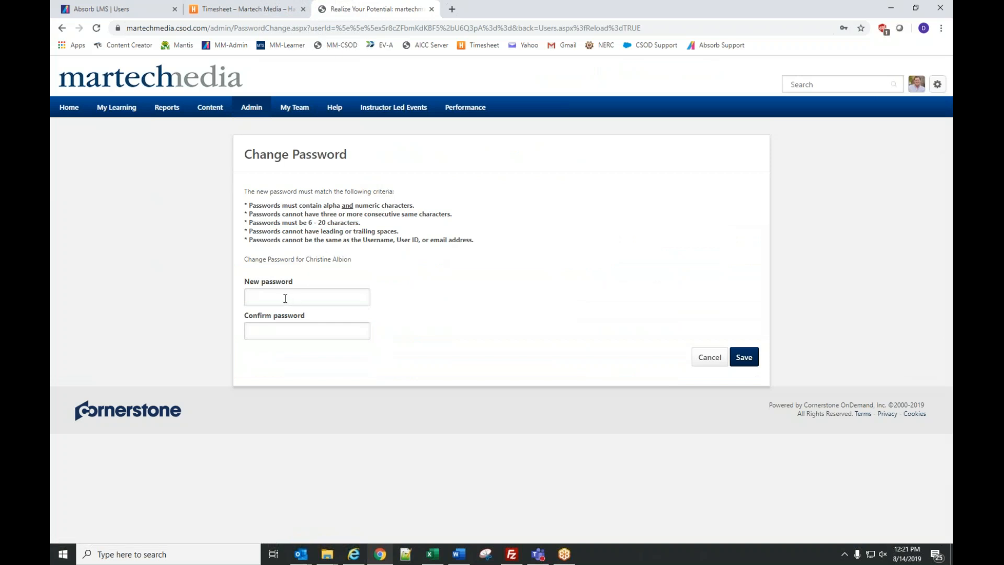
left_click(710, 358)
scroll(708, 358, "down", 2)
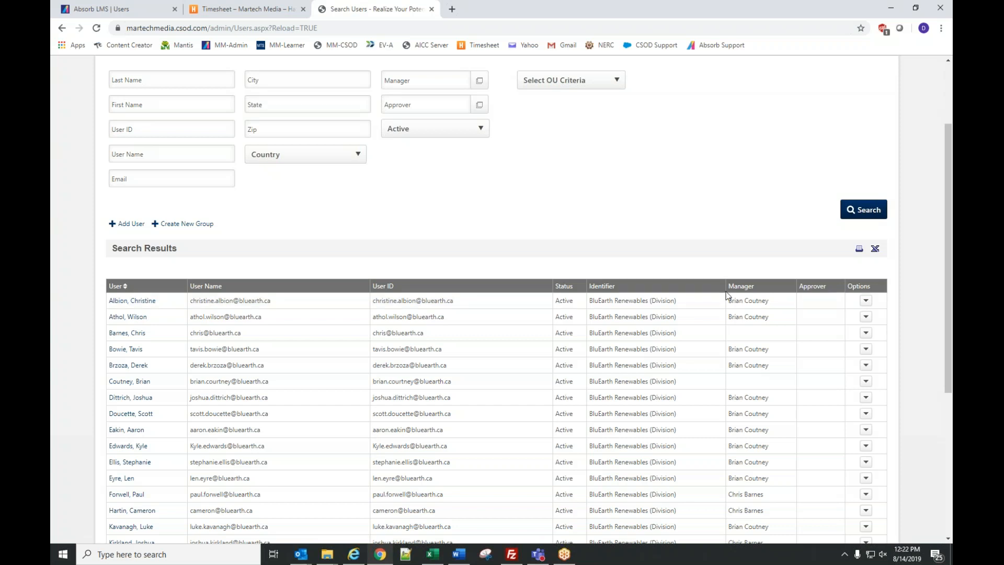
- View the first listed user's transcript, which shows no training
left_click(866, 303)
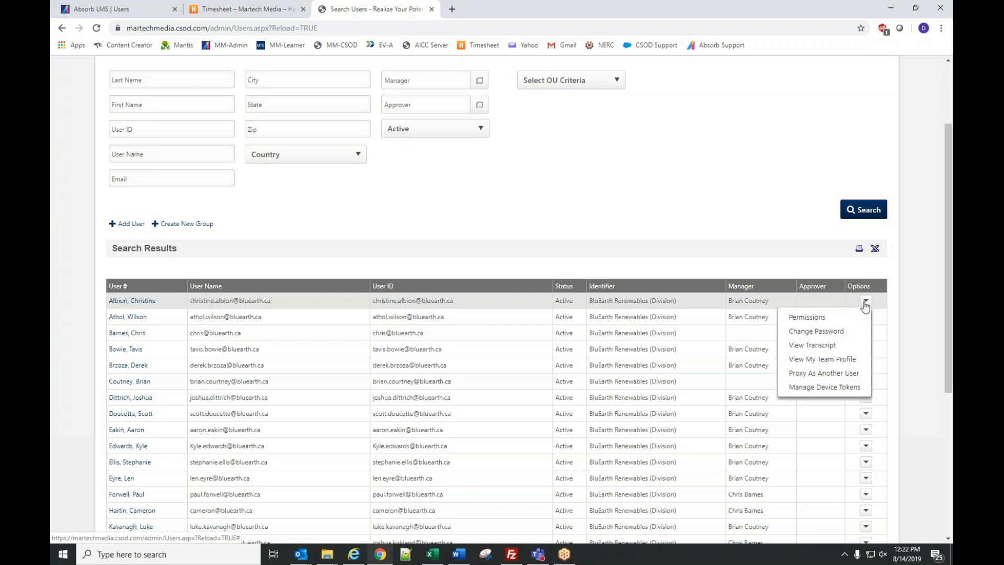
left_click(813, 346)
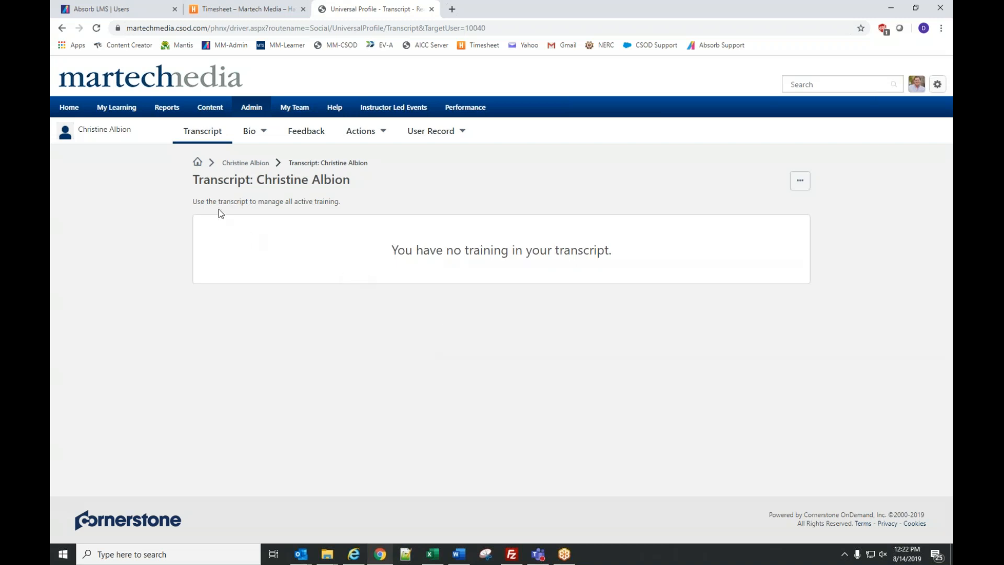
mouse_move(247, 113)
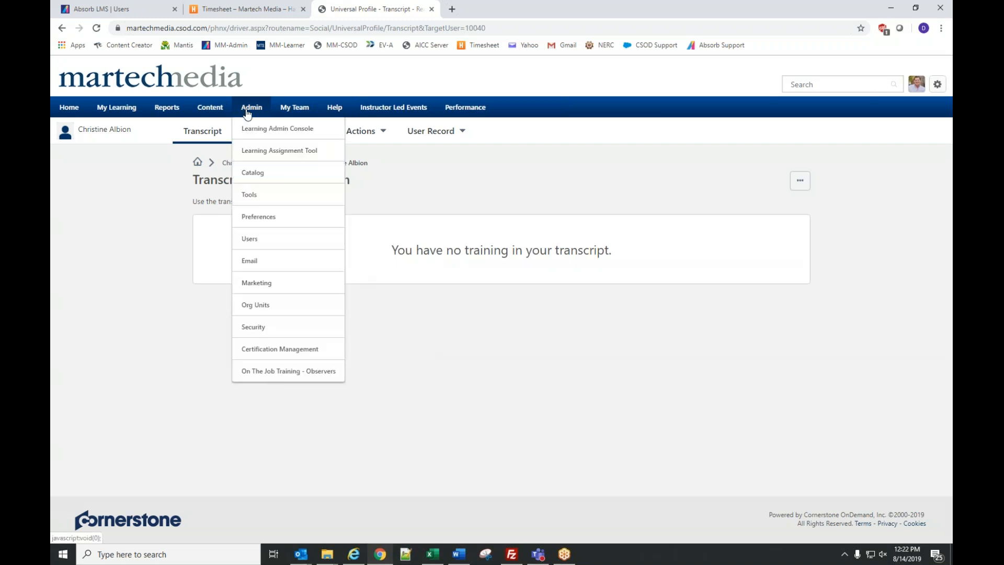
left_click(251, 238)
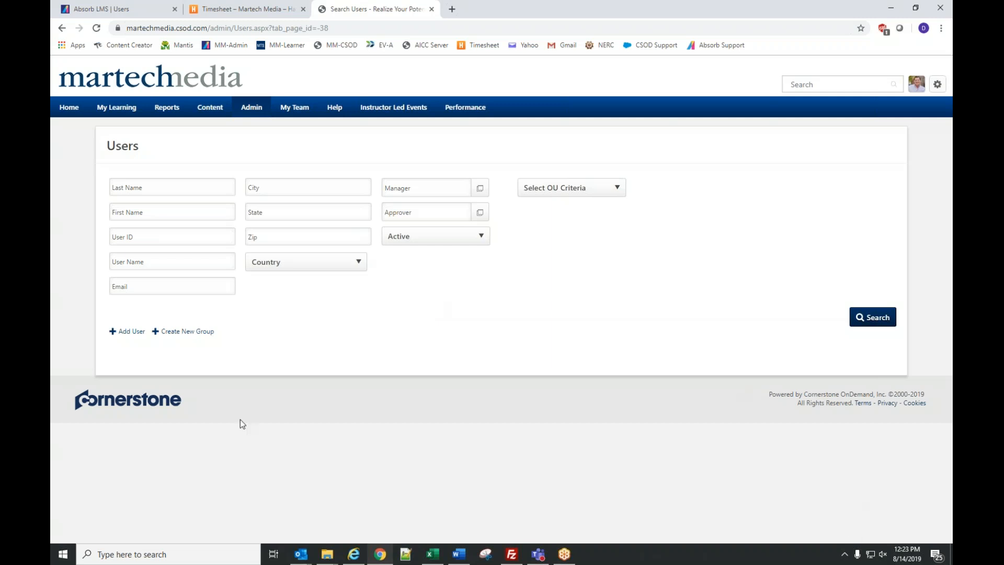
key("alt+Tab")
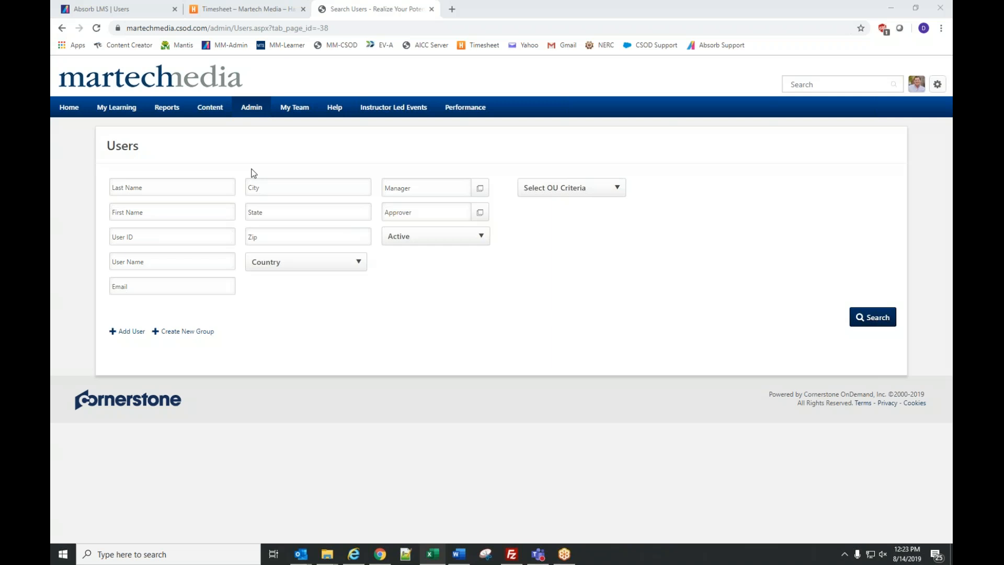
mouse_move(287, 114)
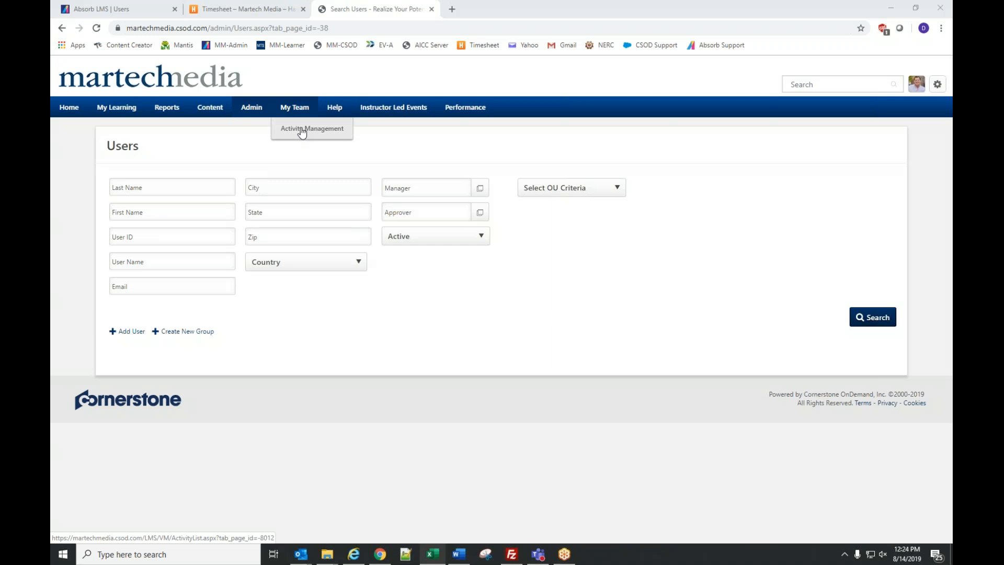
left_click(301, 131)
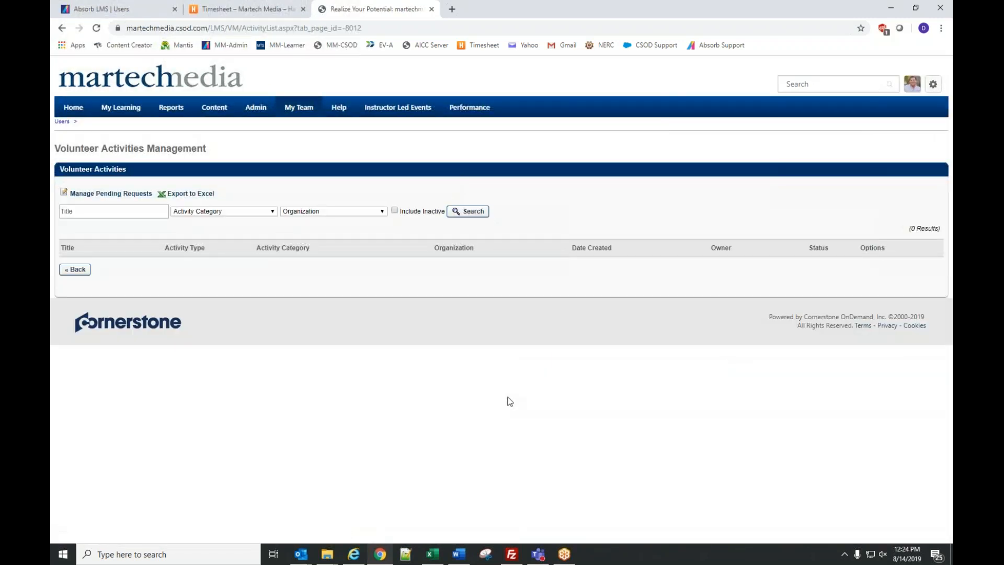
left_click(117, 198)
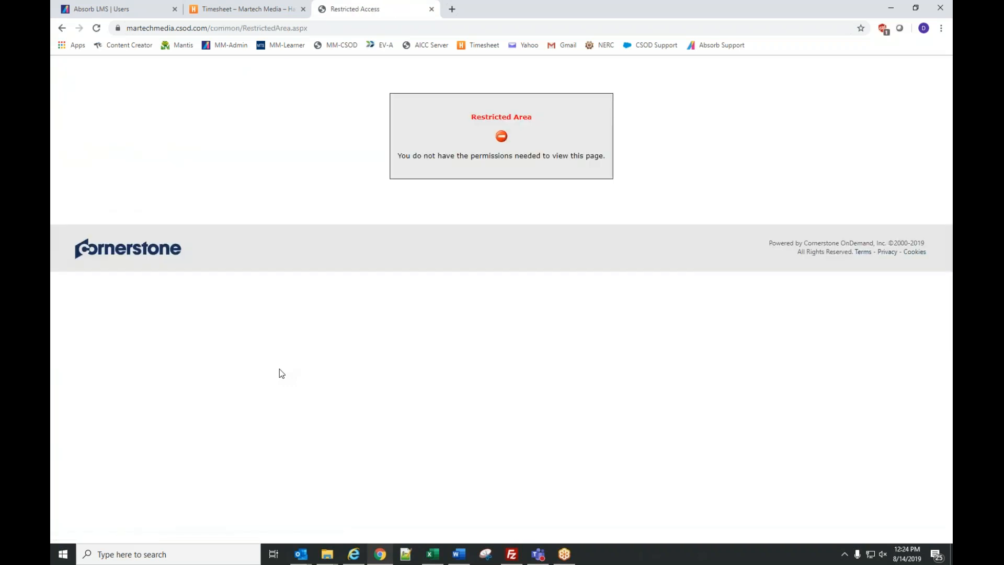
key("alt+Left")
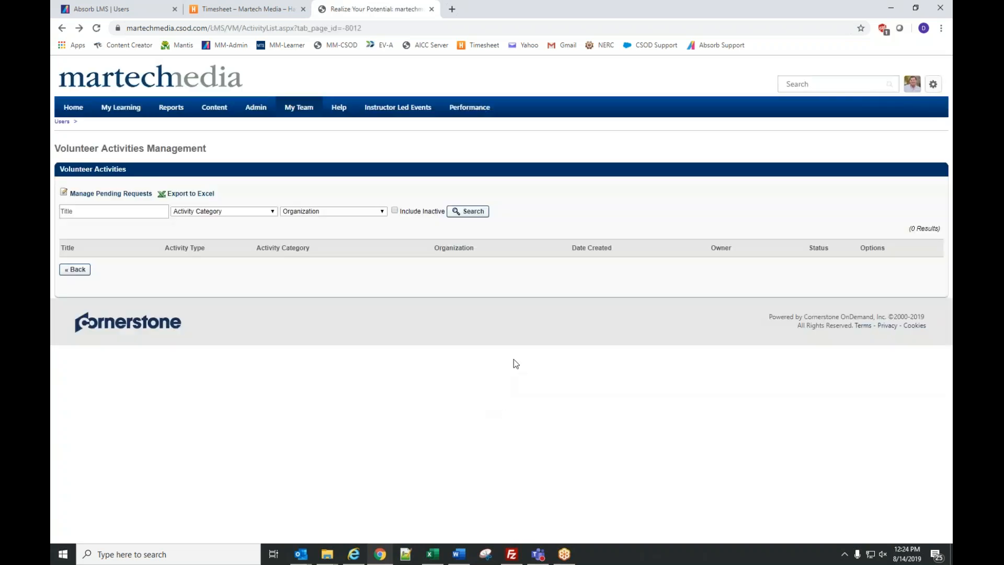
mouse_move(261, 107)
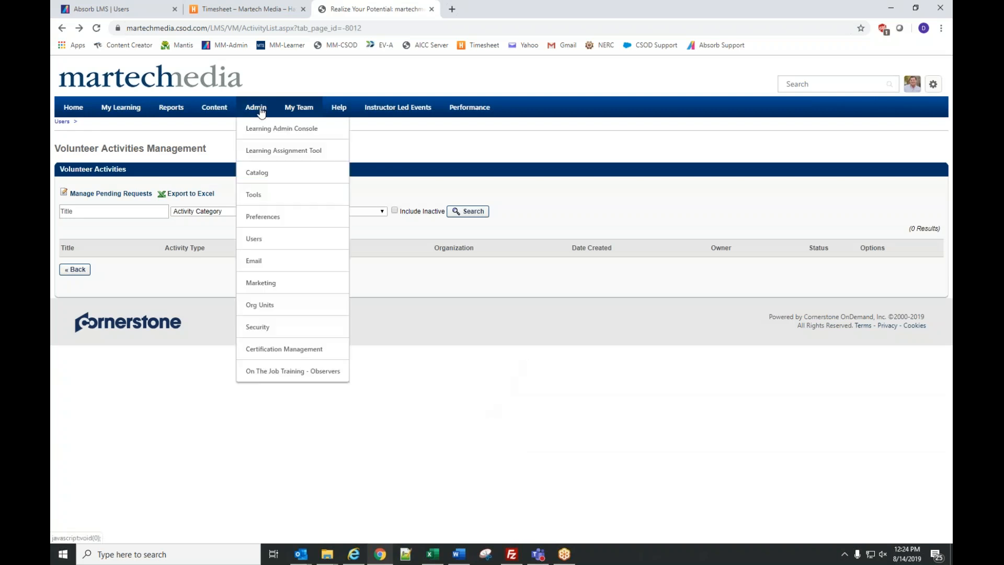
left_click(254, 240)
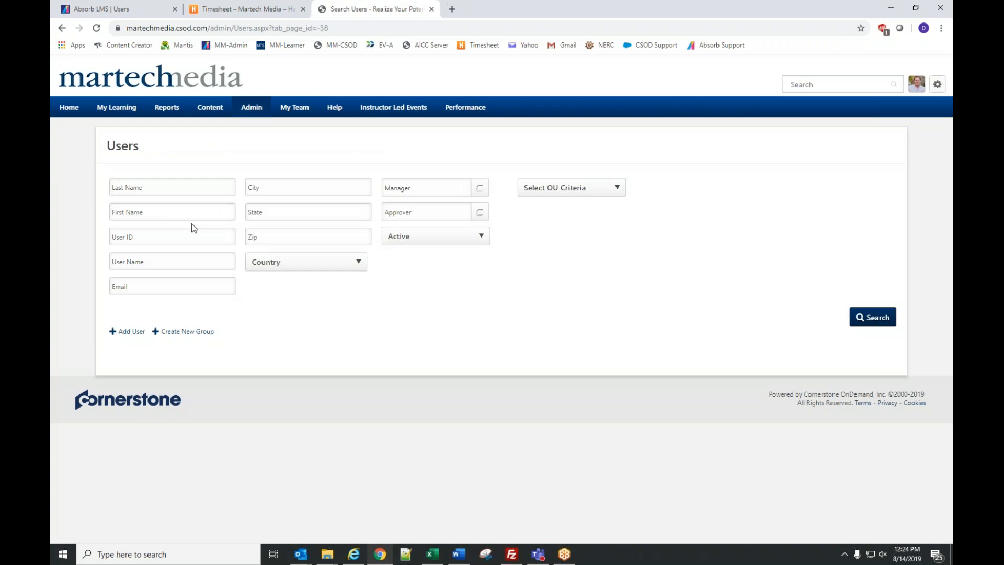
- Switch between the spreadsheet and the browser windows
key("alt+Tab")
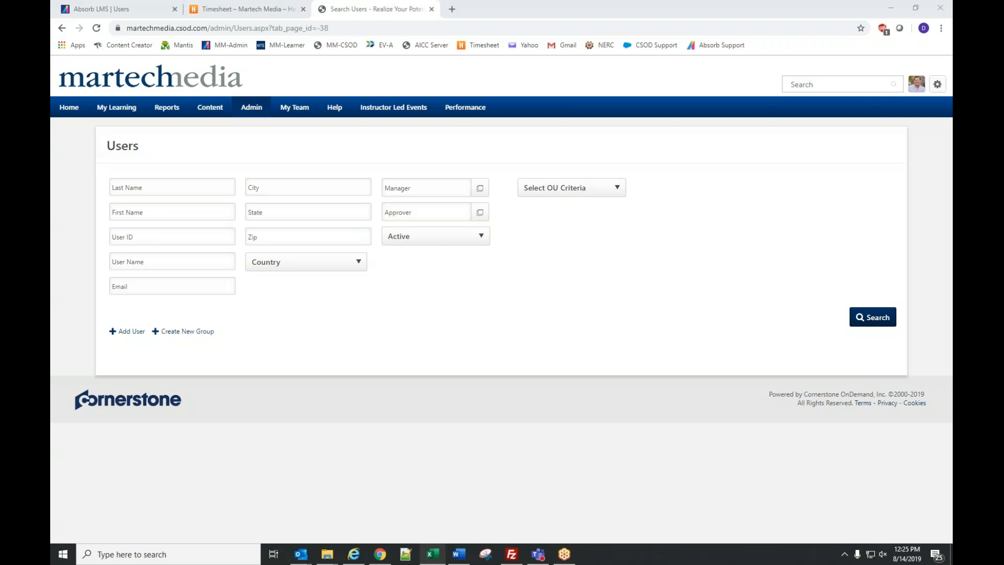
left_click(588, 305)
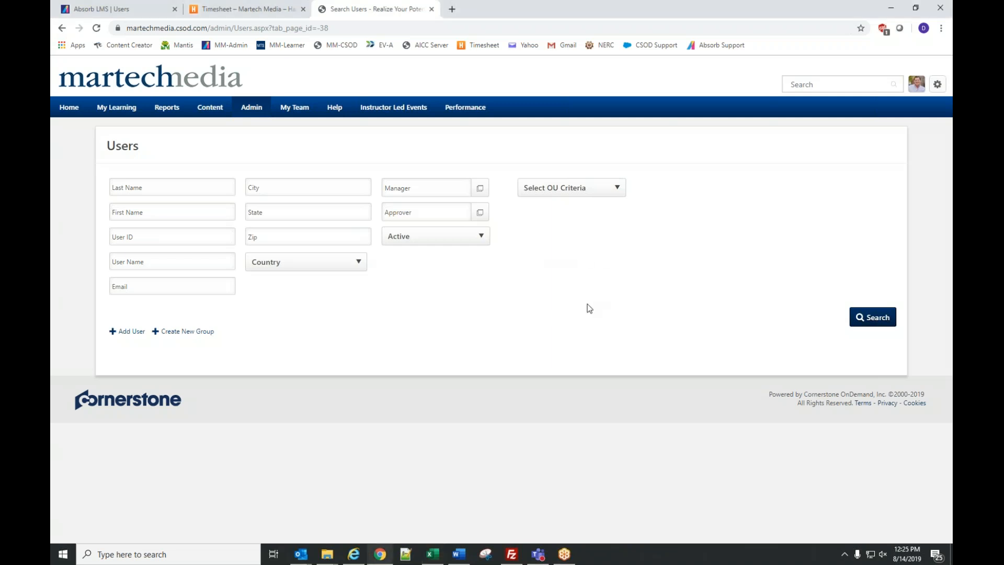
mouse_move(242, 113)
key("alt+Tab")
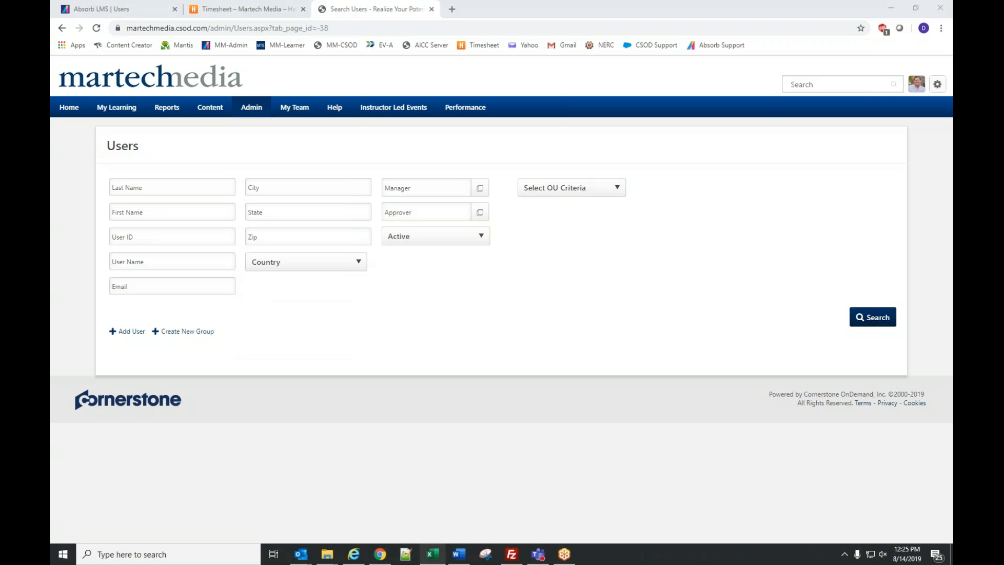
- Set the OU criterion to Department/Area and search department titles for 'bluearth'
left_click(588, 191)
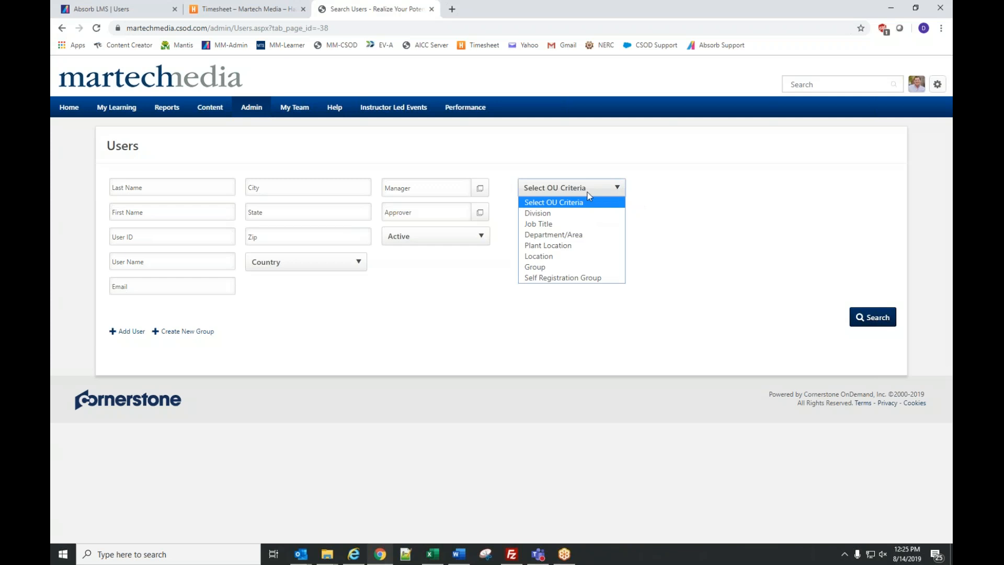
left_click(554, 234)
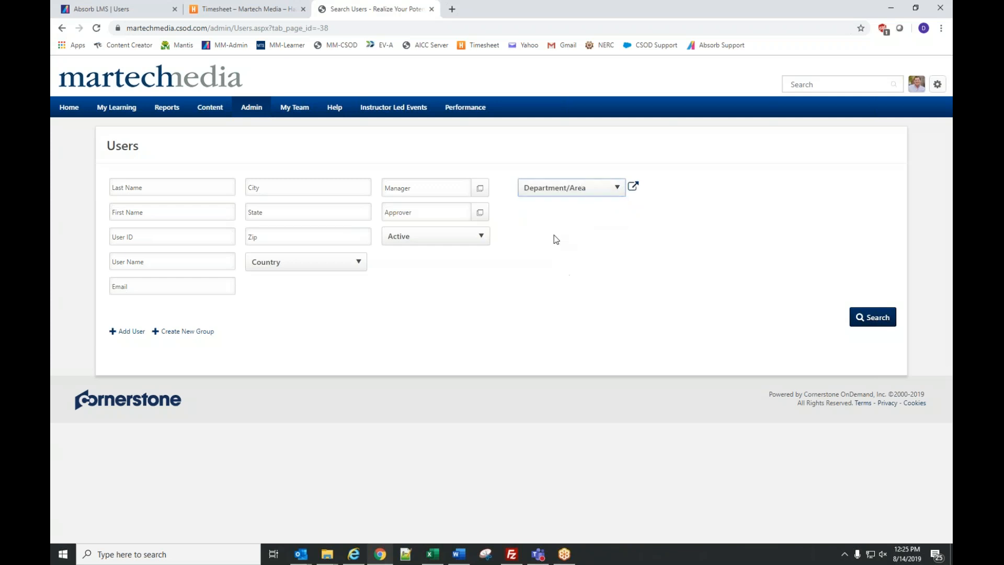
left_click(633, 187)
type("blueea")
key("BackSpace")
key("BackSpace")
type("arth")
key("Return")
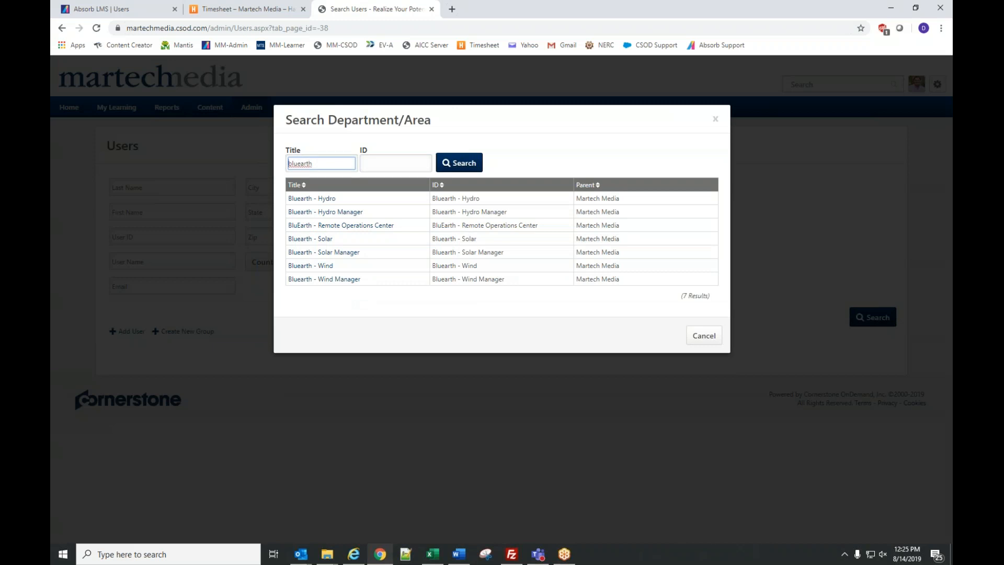
- Clear the 'bluearth' search term, dismiss the mail notification, and cancel the department lookup
double_click(331, 163)
key("BackSpace")
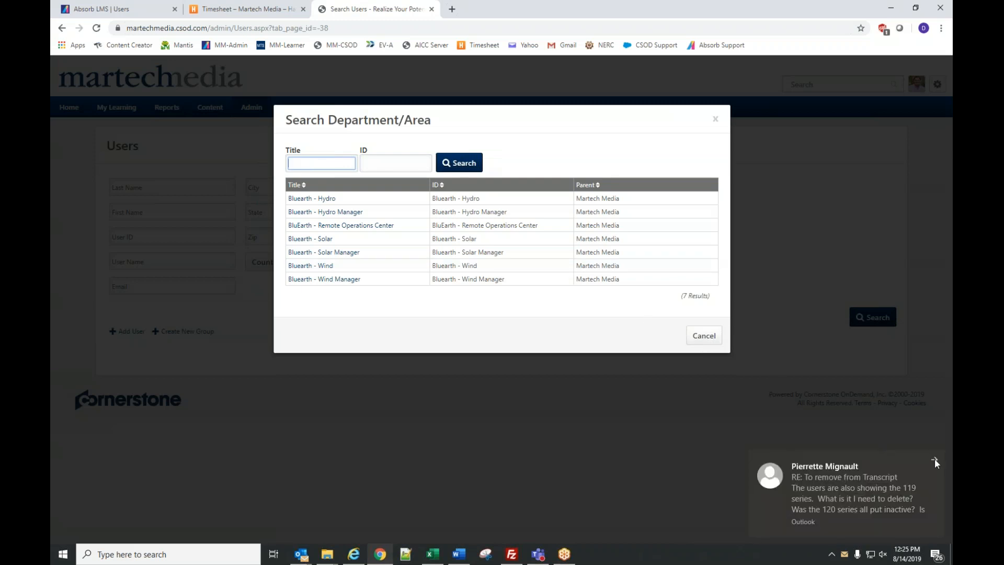
left_click(935, 462)
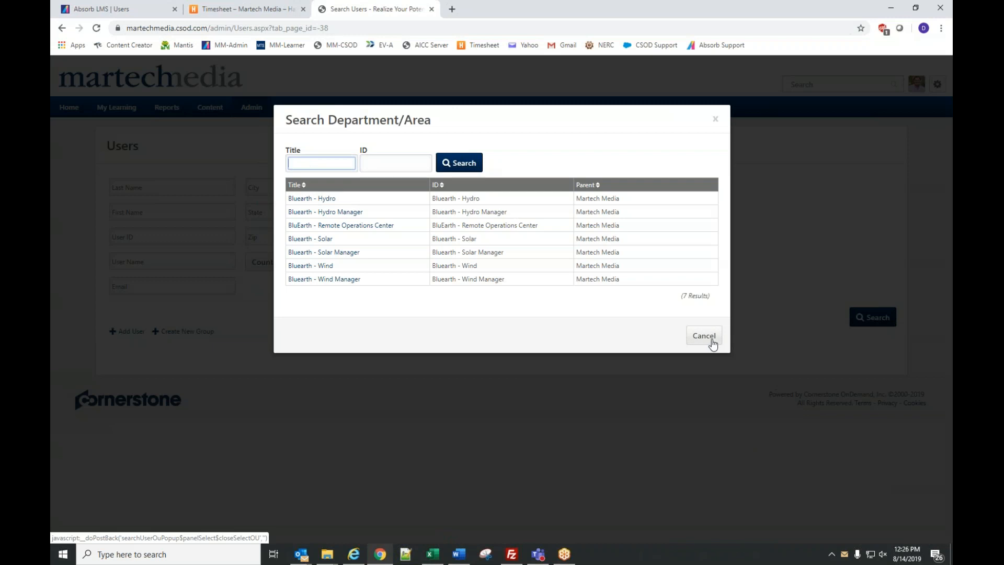
left_click(704, 336)
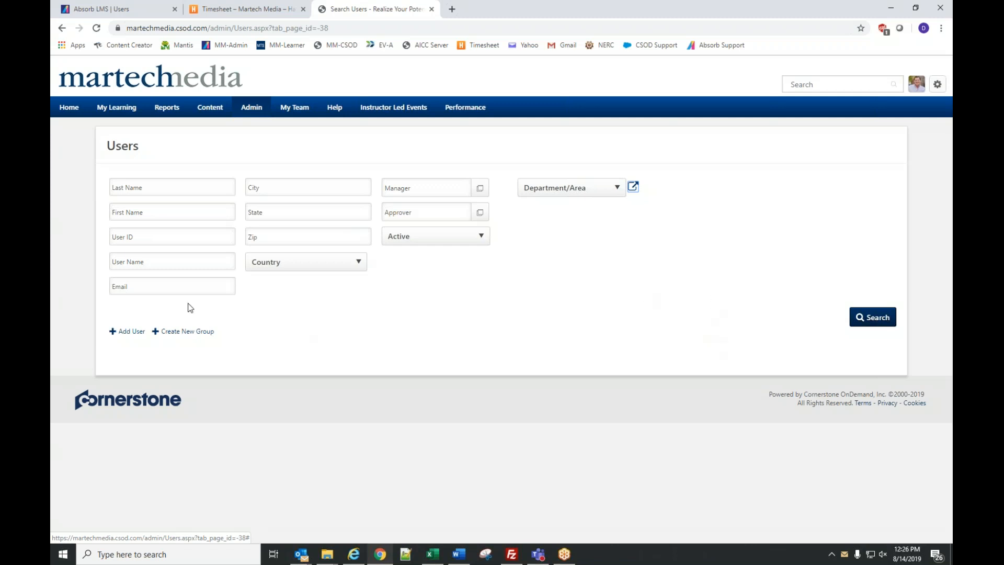
mouse_move(244, 116)
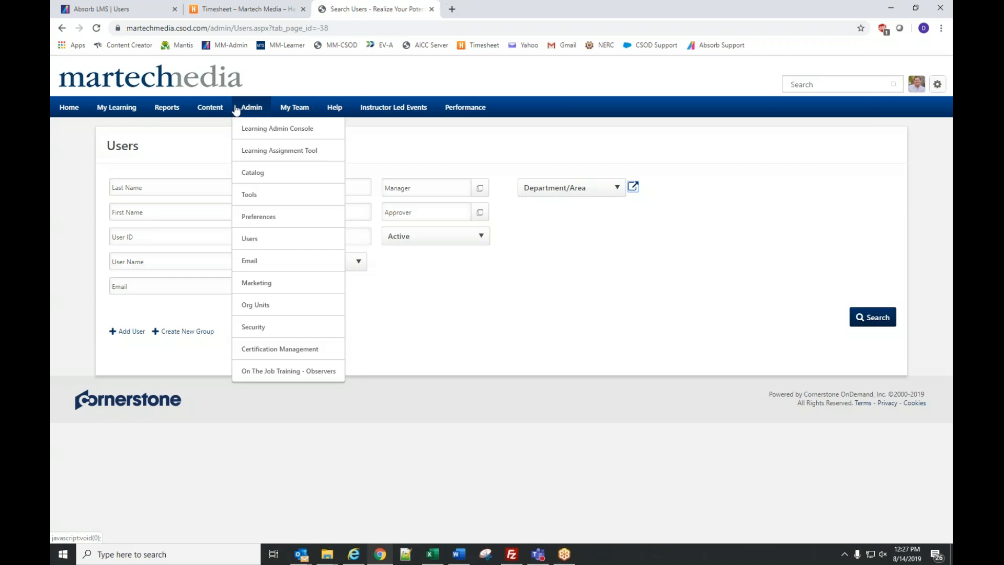
key("alt+Tab")
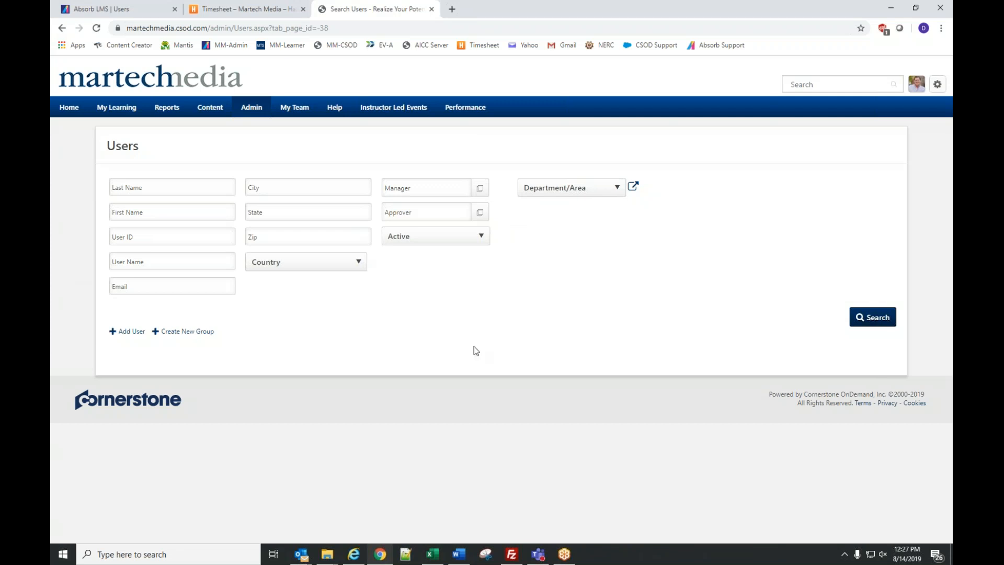
mouse_move(248, 116)
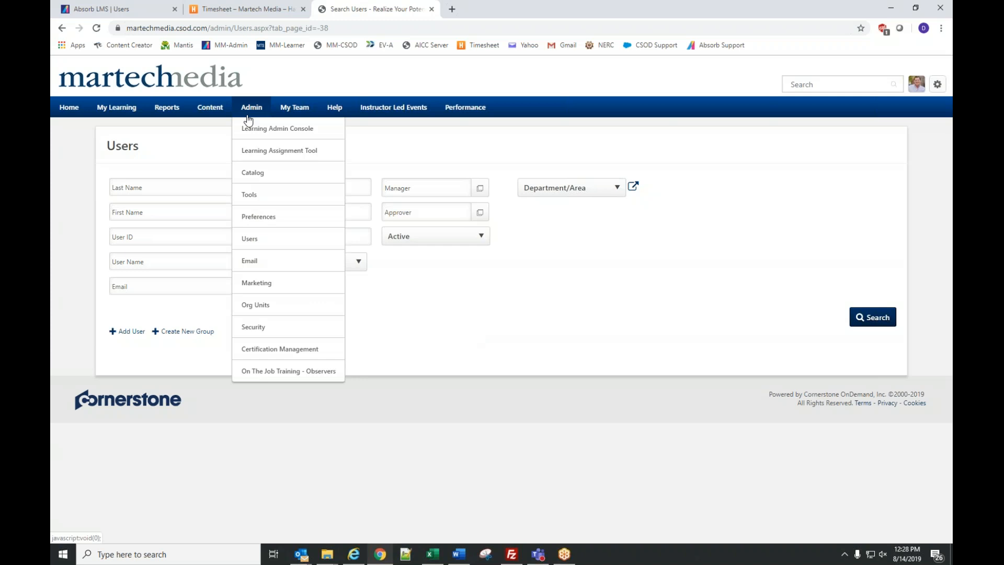
- Go to Admin > Catalog and open the Curricula administration list
left_click(257, 174)
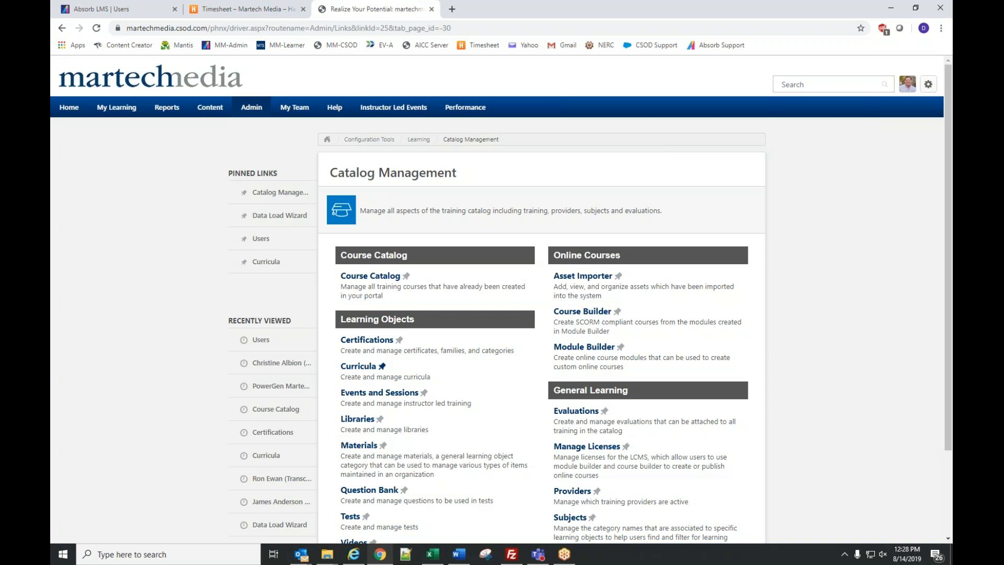
left_click(365, 371)
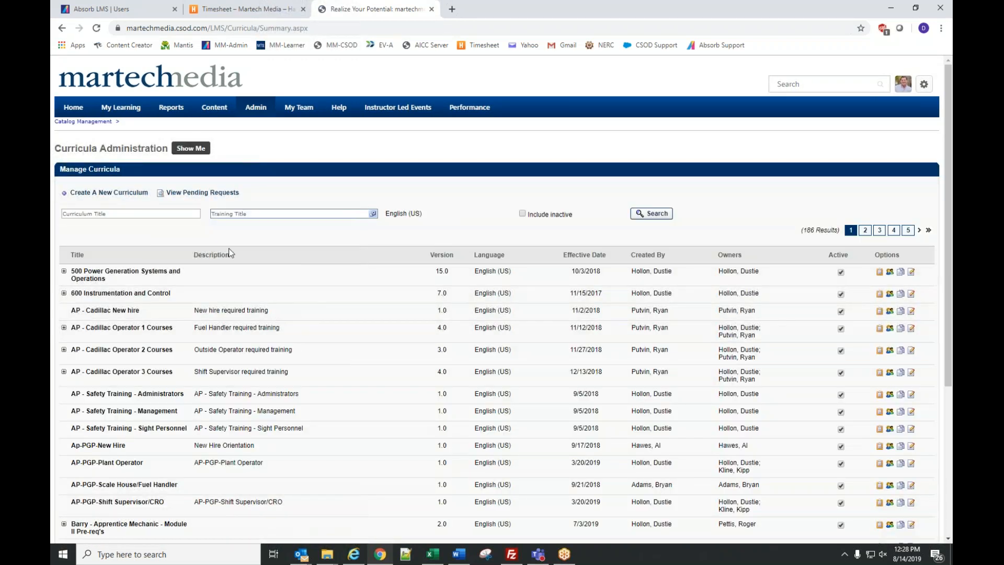
- Start a new curriculum titled 'Bluearth - Tool Safety'
left_click(96, 194)
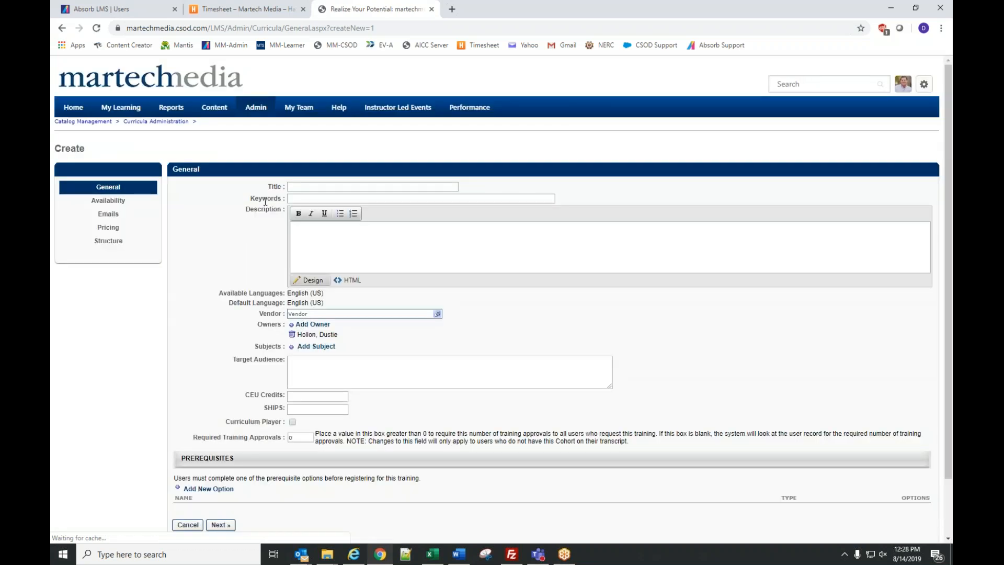
left_click(352, 190)
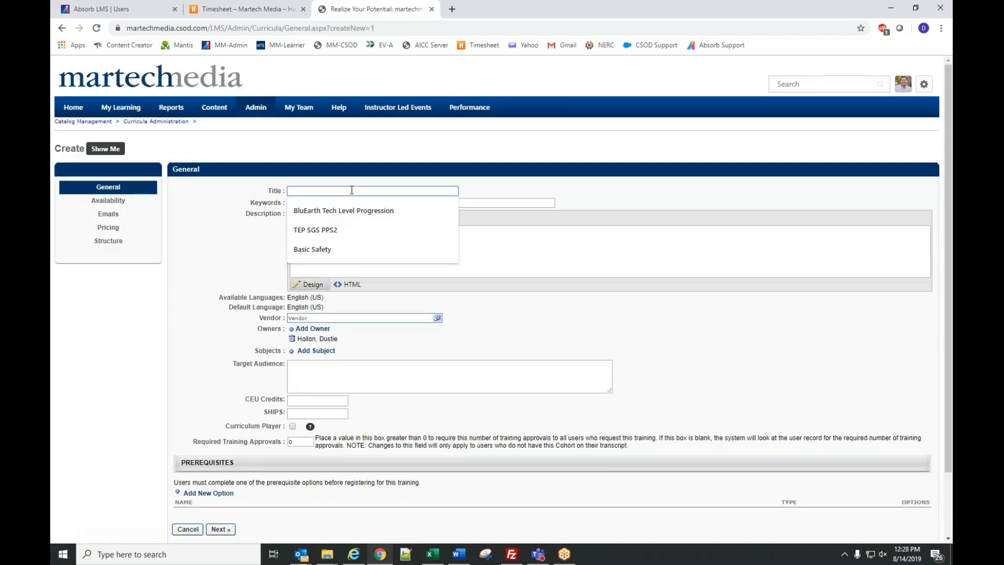
type("Tool Safety")
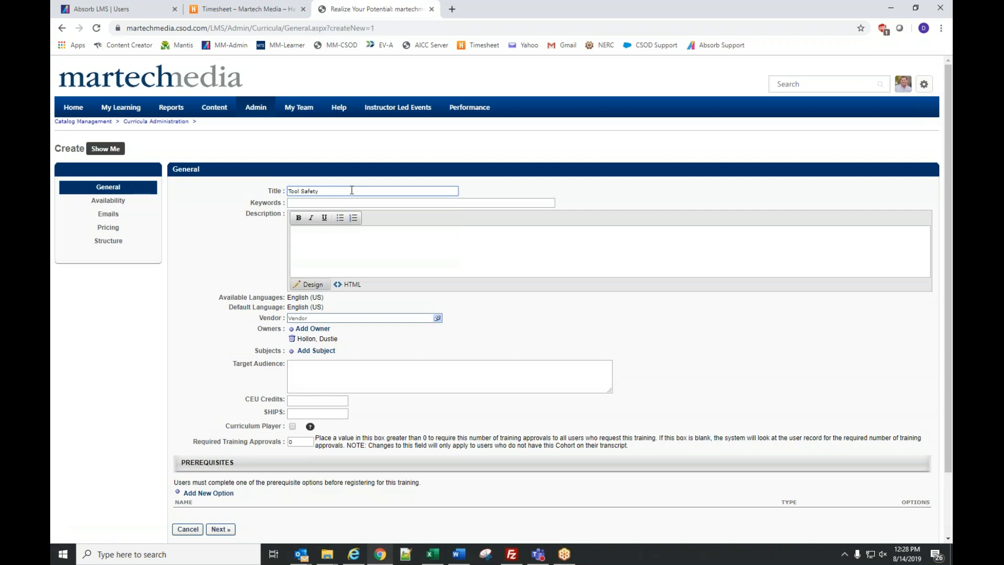
key("Home")
type("Bluearth -")
- Set the vendor to Martech Media - BluEarth Renewables and continue past general details
scroll(337, 247, "down", 2)
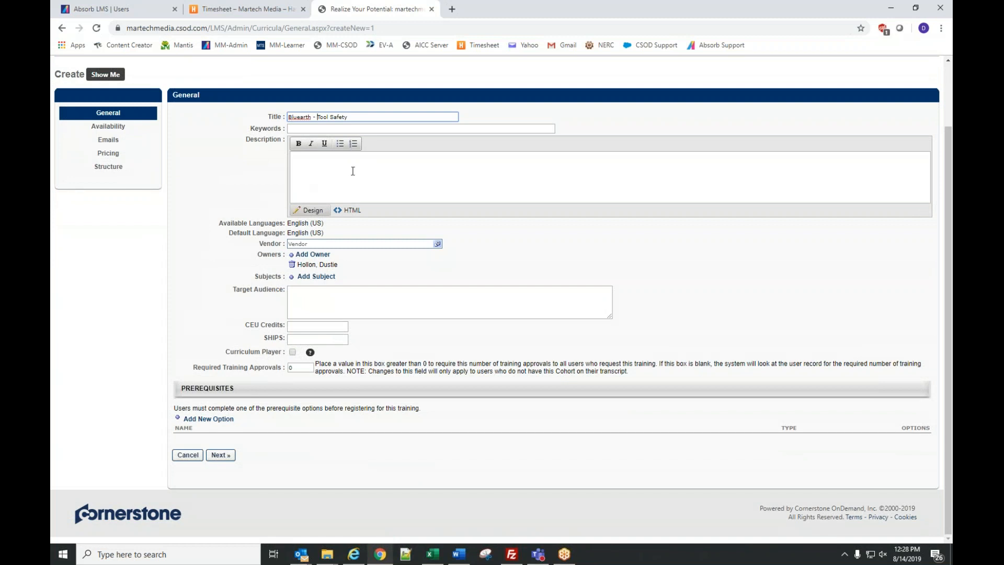
left_click(437, 243)
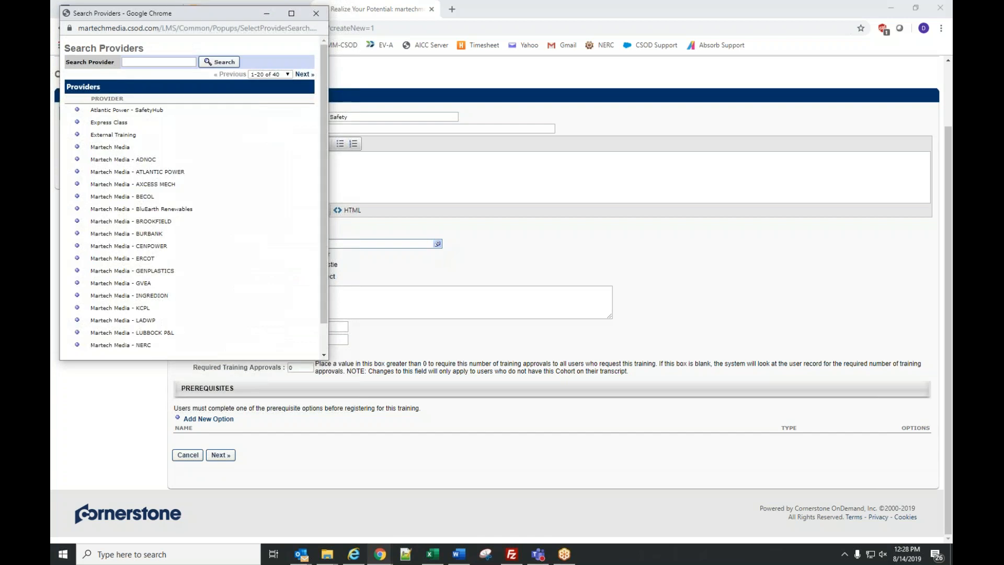
left_click(77, 209)
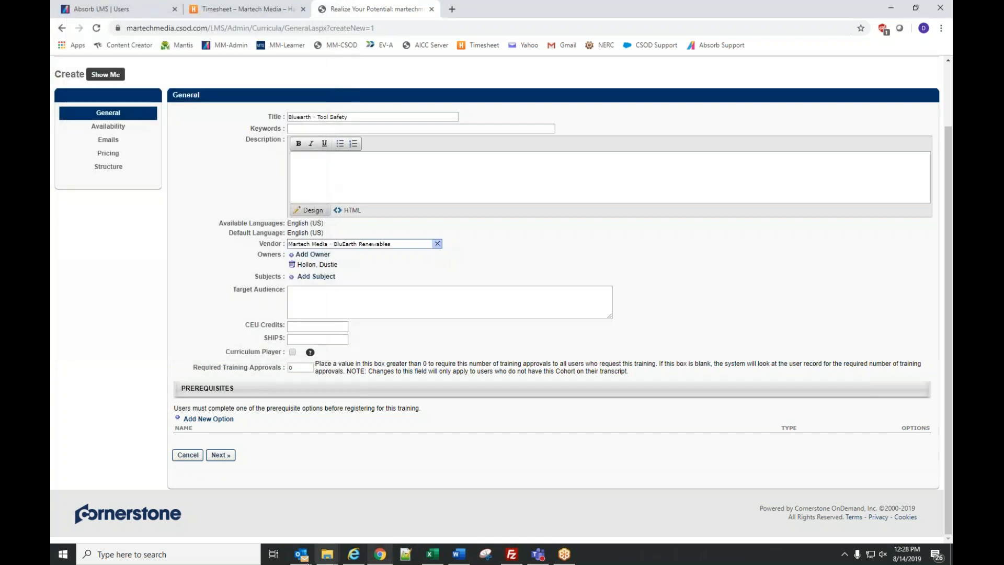
scroll(246, 299, "up", 1)
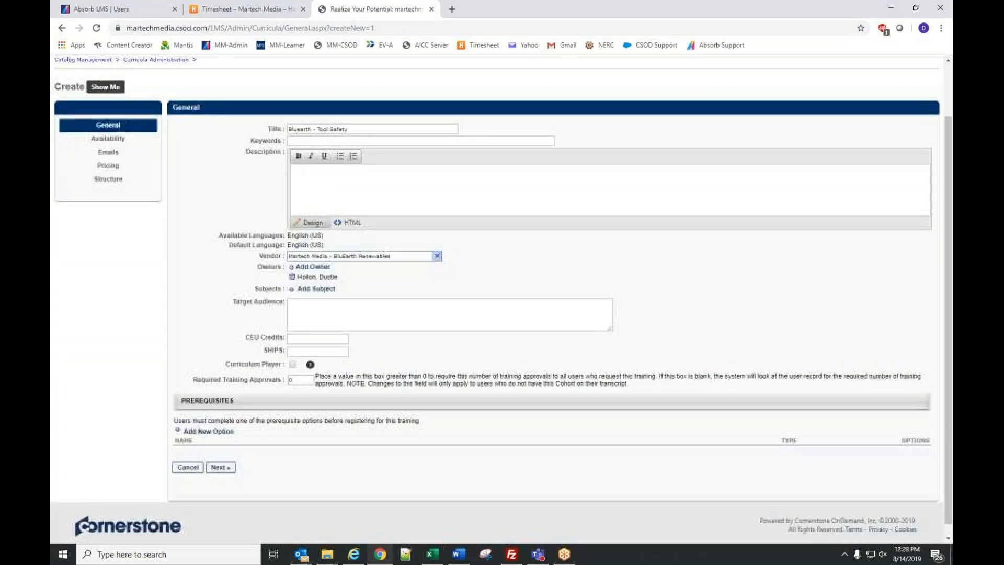
scroll(246, 299, "up", 1)
left_click(212, 524)
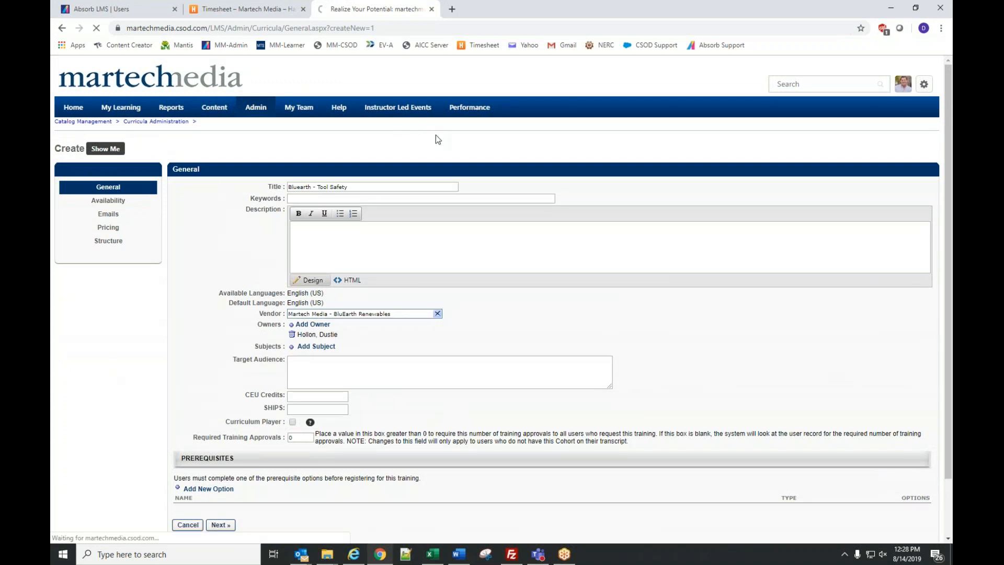
- Abandon the form and return twice to the Curricula list via Admin > Catalog
mouse_move(256, 109)
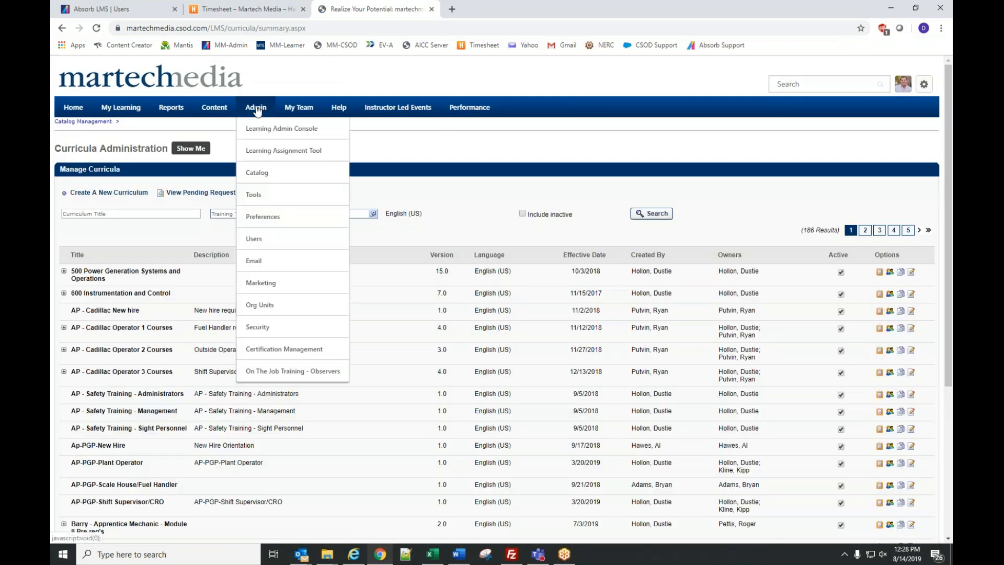
left_click(258, 174)
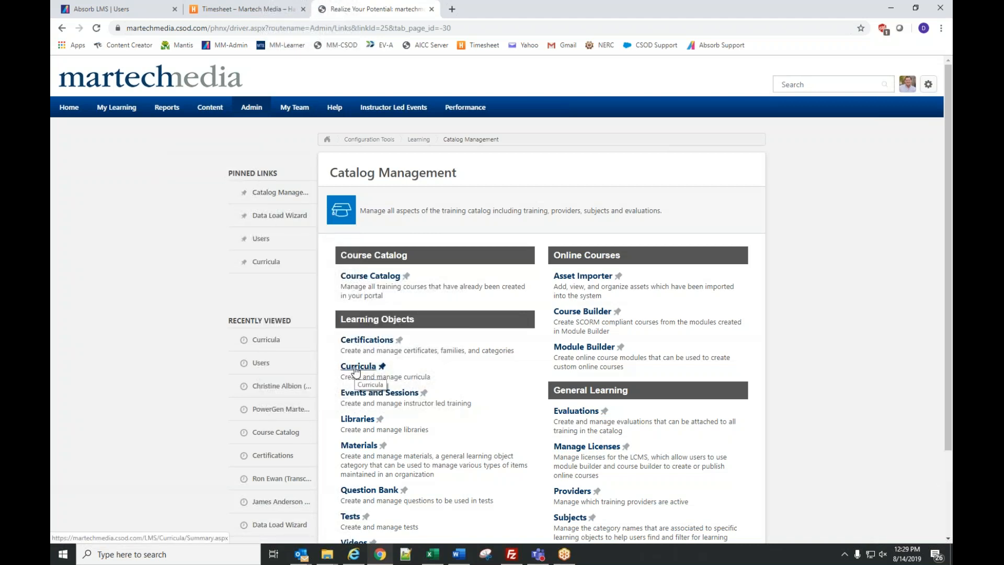
left_click(357, 366)
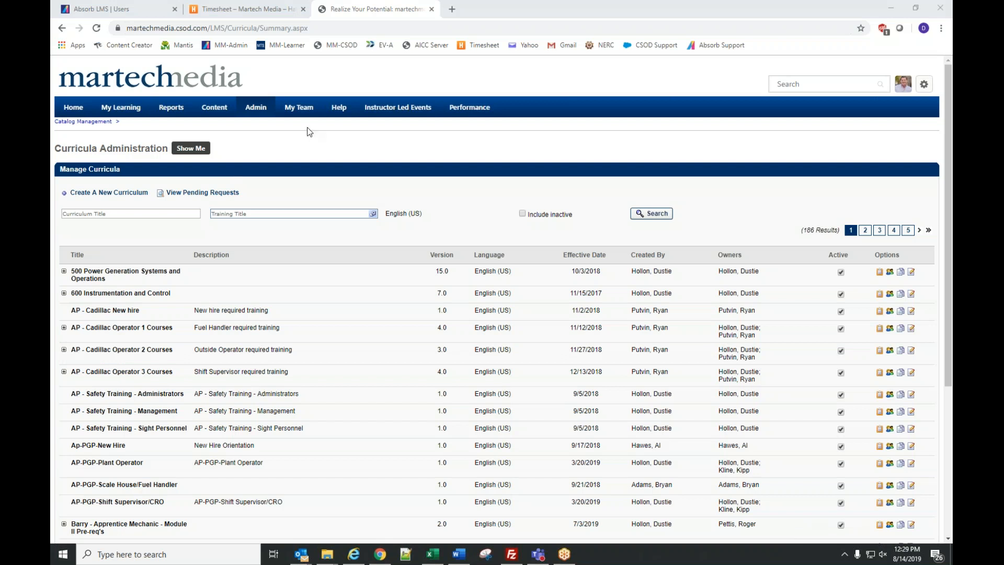
mouse_move(255, 106)
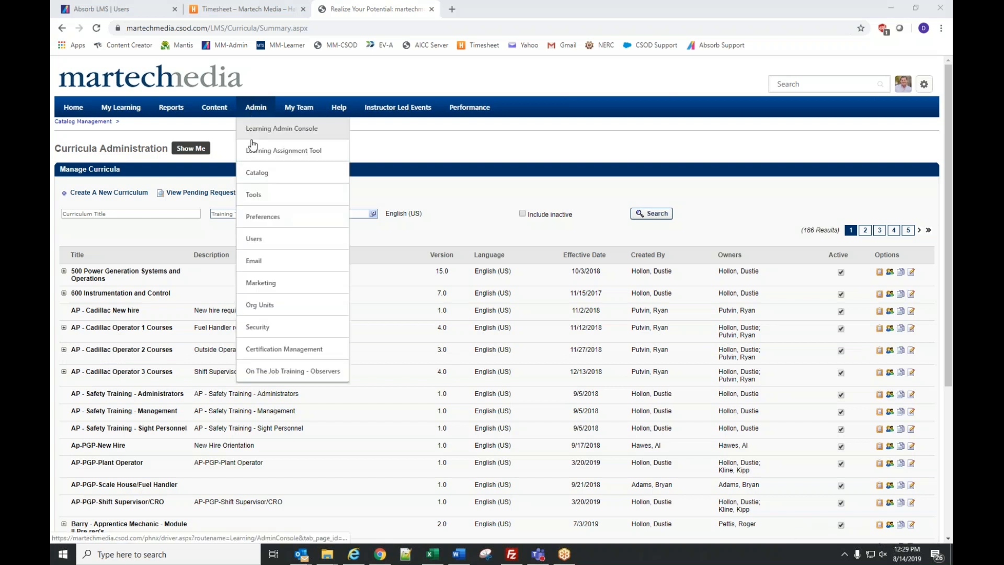
left_click(254, 175)
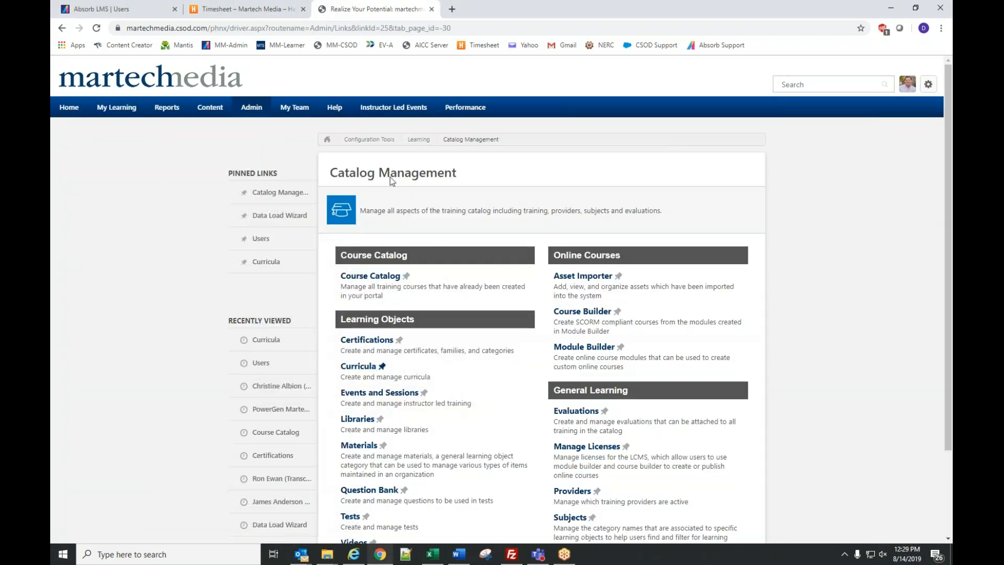
mouse_move(251, 108)
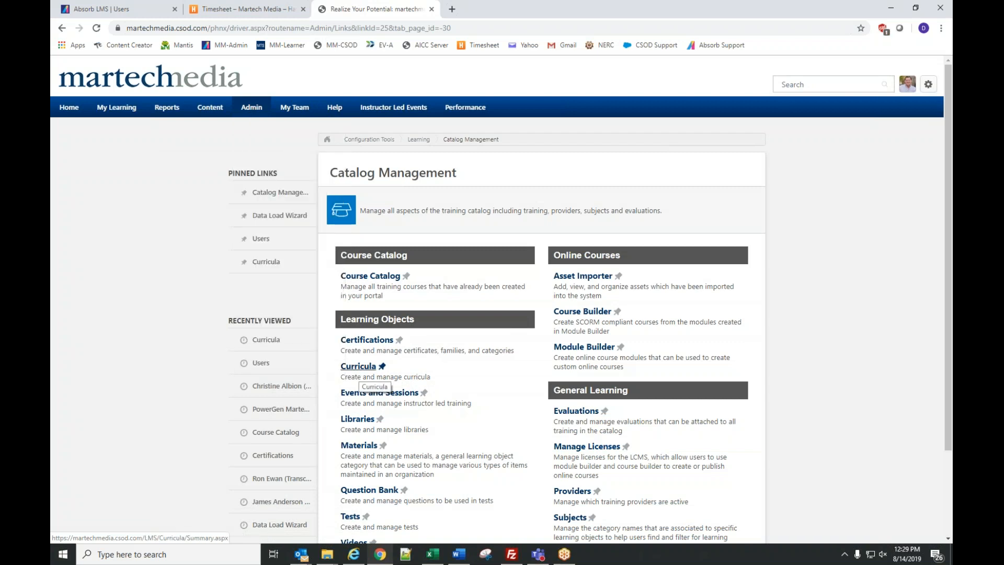
left_click(367, 368)
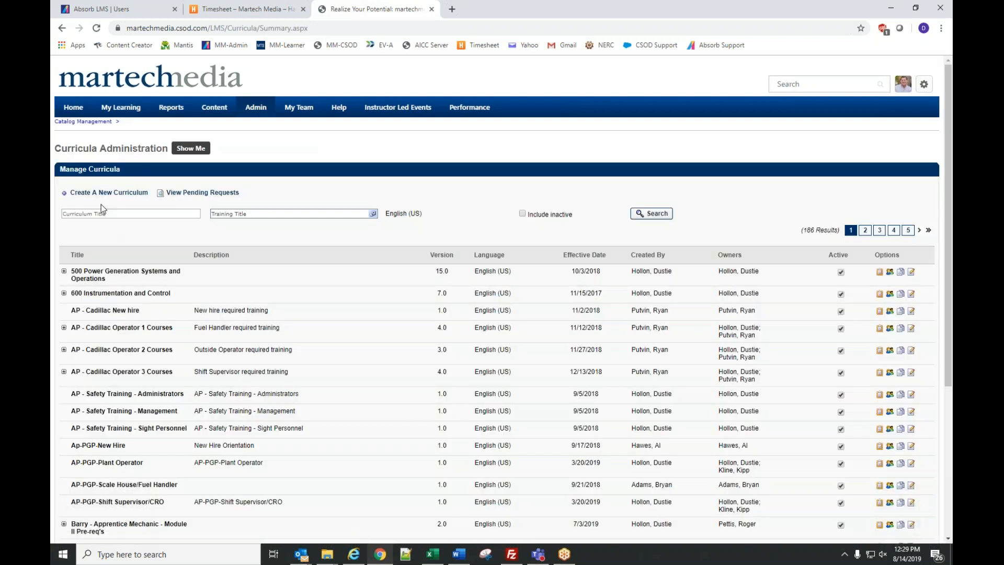
- Start another new curriculum and fill in the title 'Bluearth - Tool Safety'
left_click(140, 193)
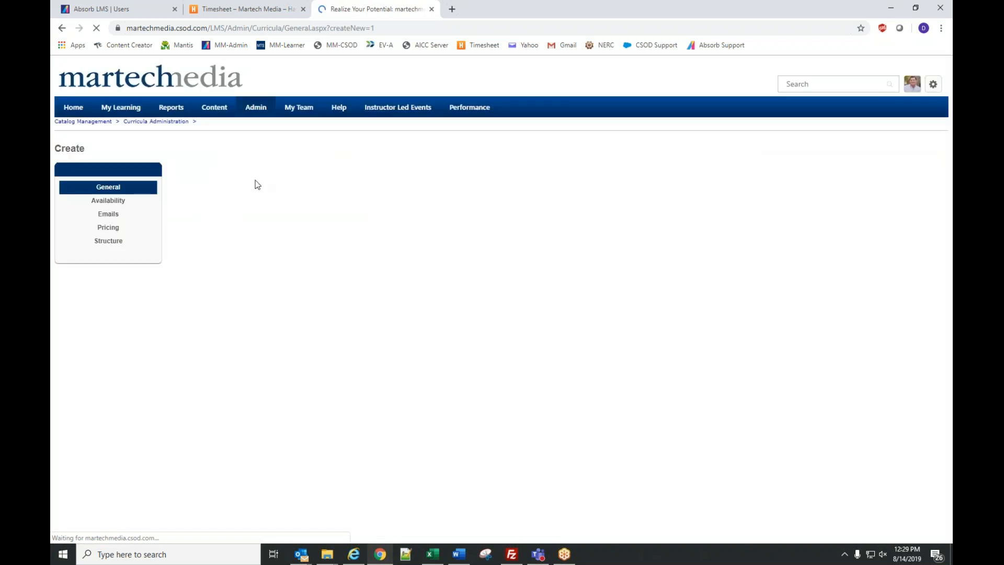
left_click(302, 191)
type("T")
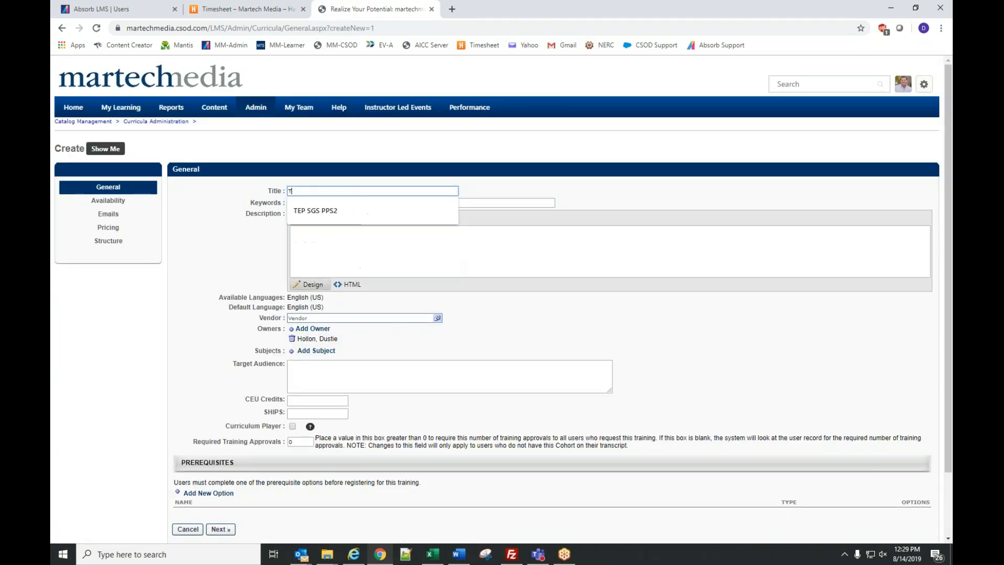
key("BackSpace")
type("Bluearth")
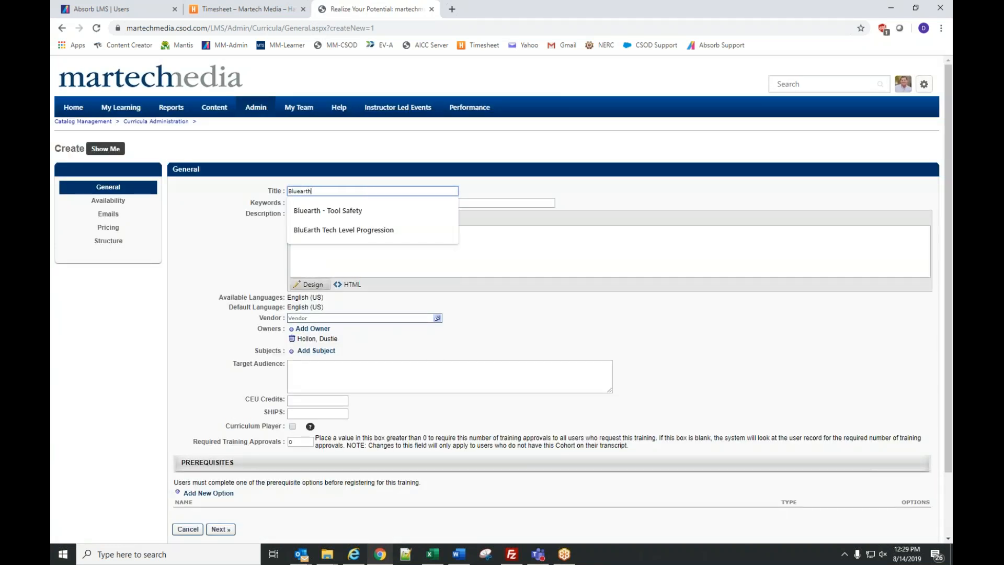
left_click(315, 211)
- Set vendor BluEarth Renewables, add subject 100 Safety, enable Curriculum Player, and continue
scroll(315, 212, "down", 1)
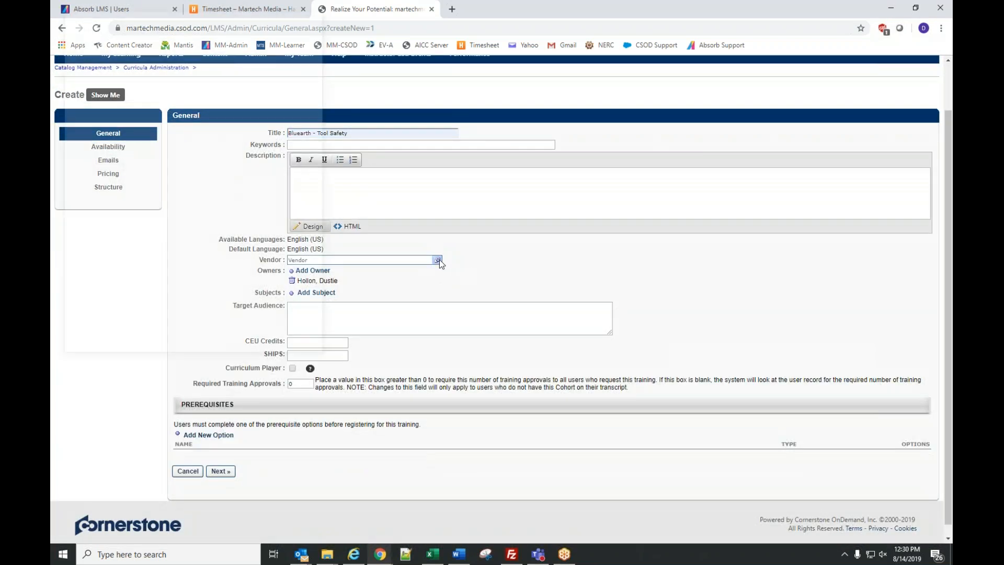
left_click(438, 260)
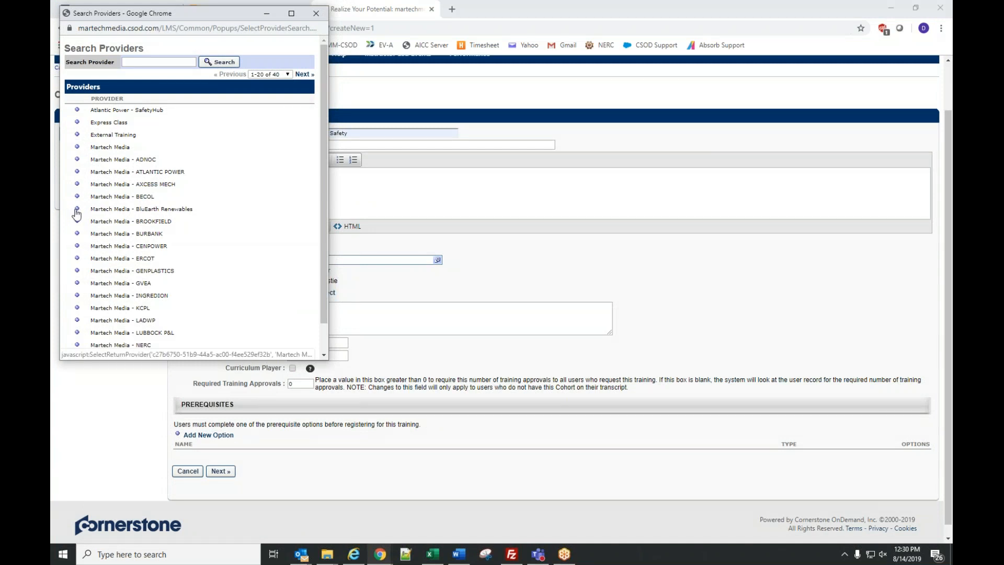
left_click(76, 213)
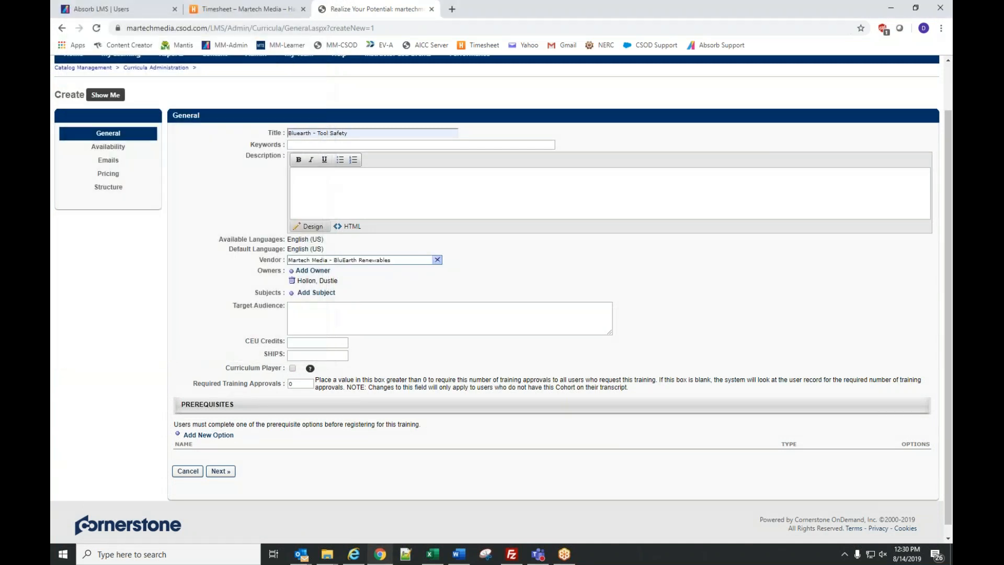
left_click(315, 292)
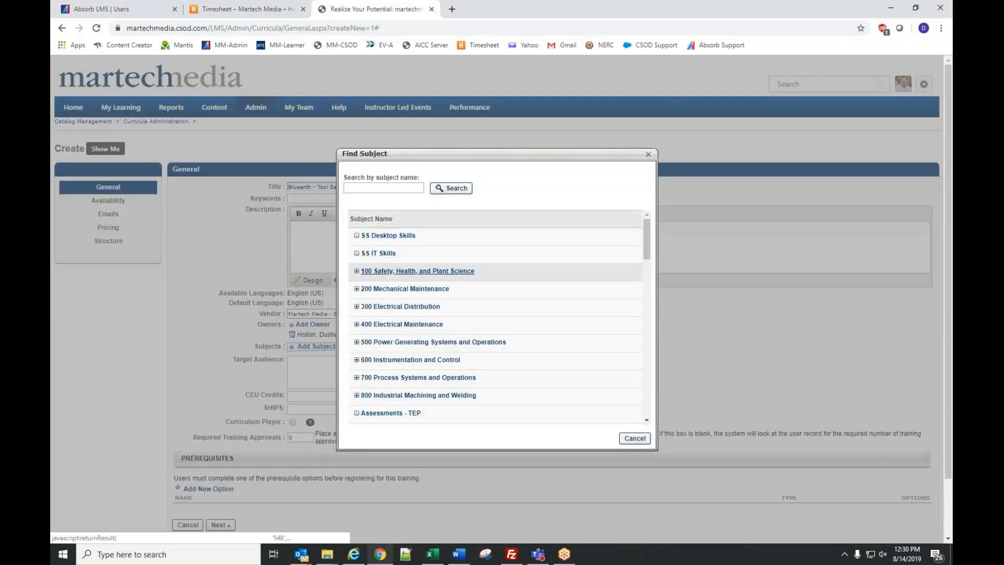
left_click(433, 272)
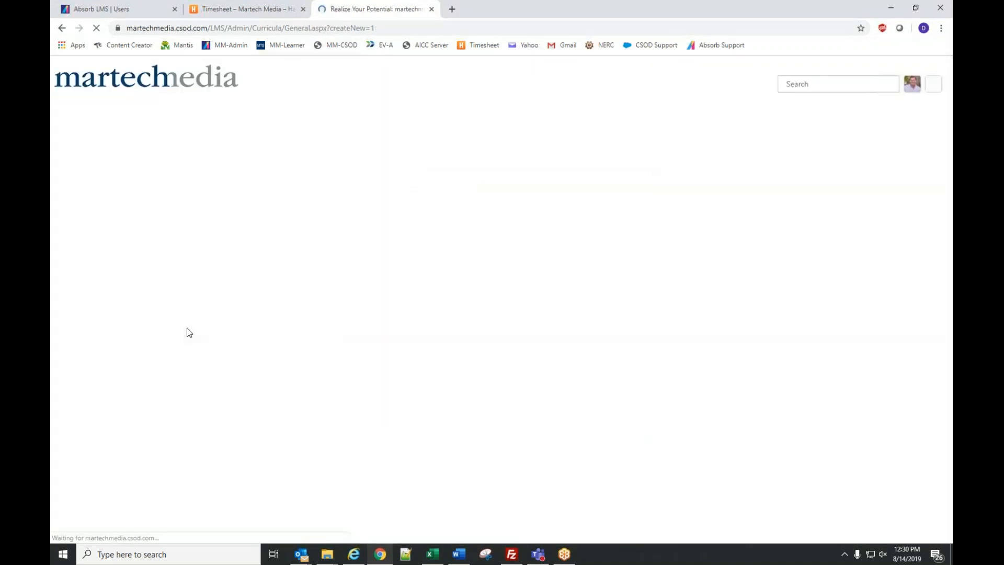
scroll(236, 397, "down", 2)
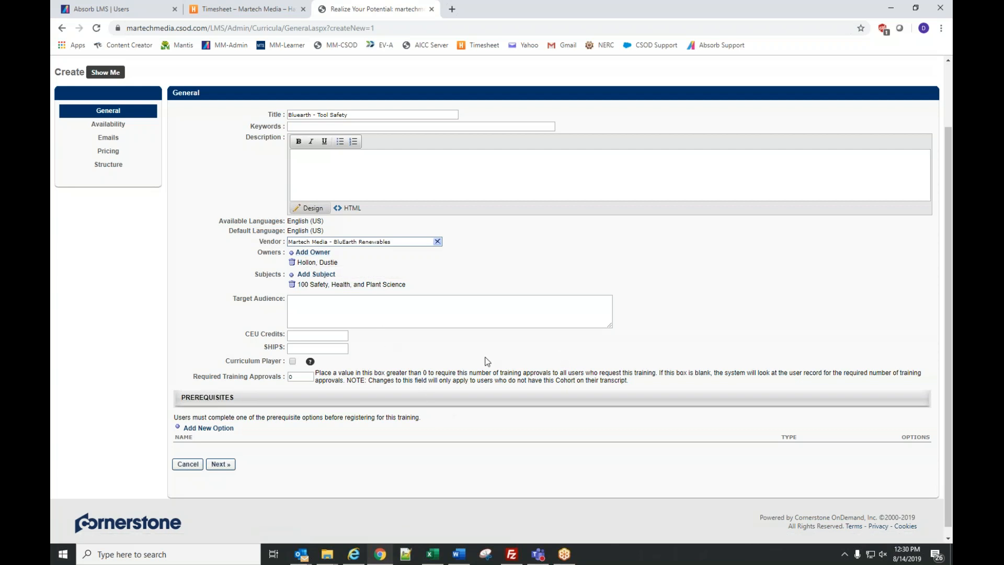
left_click(292, 362)
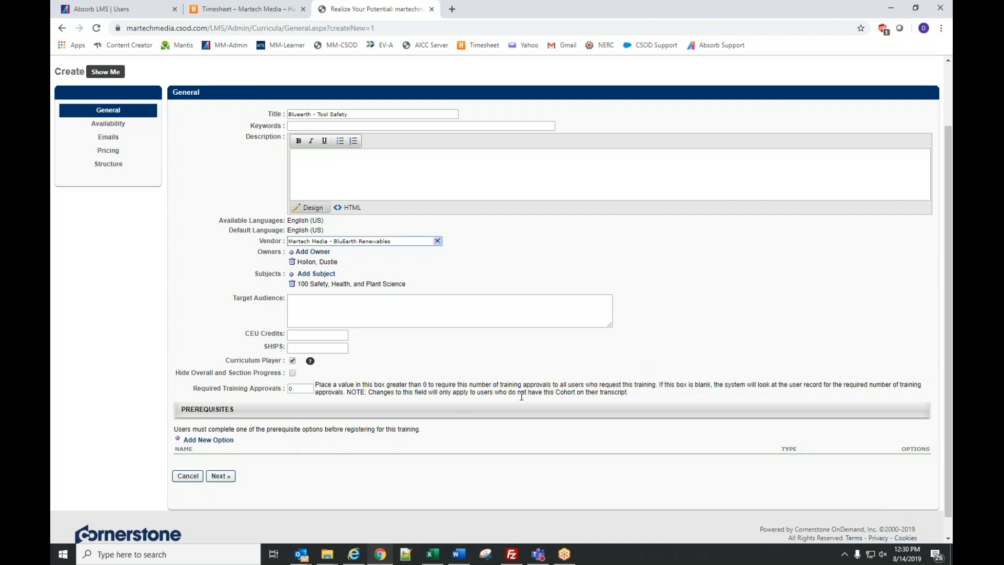
left_click(221, 475)
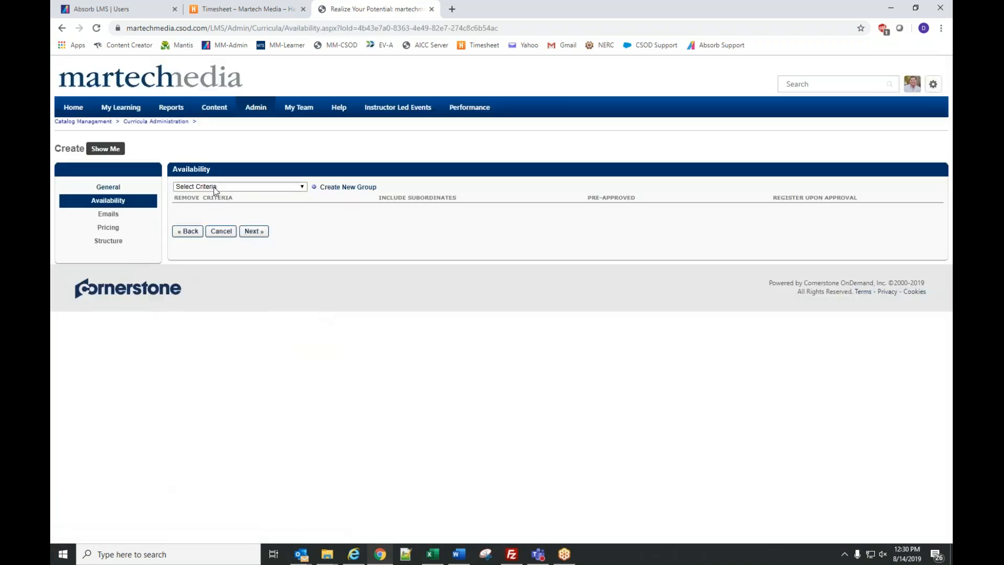
- Make the curriculum available to one user found by last name, excluding subordinates
left_click(214, 188)
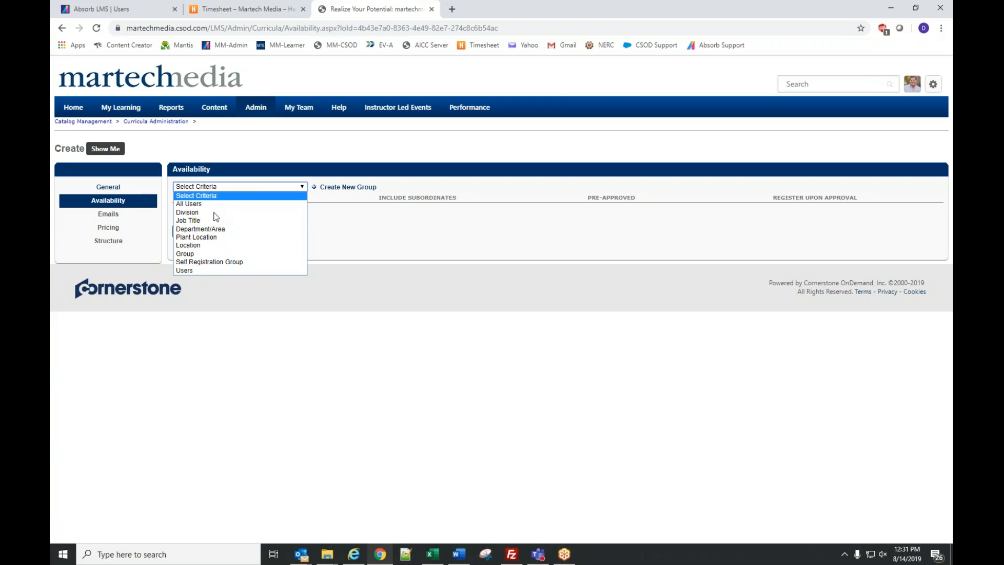
left_click(204, 271)
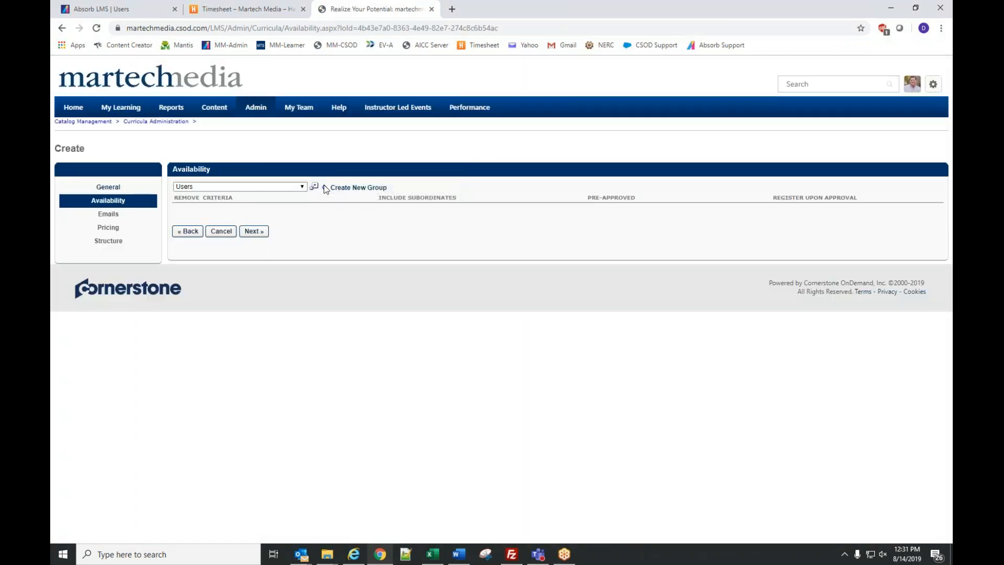
left_click(314, 187)
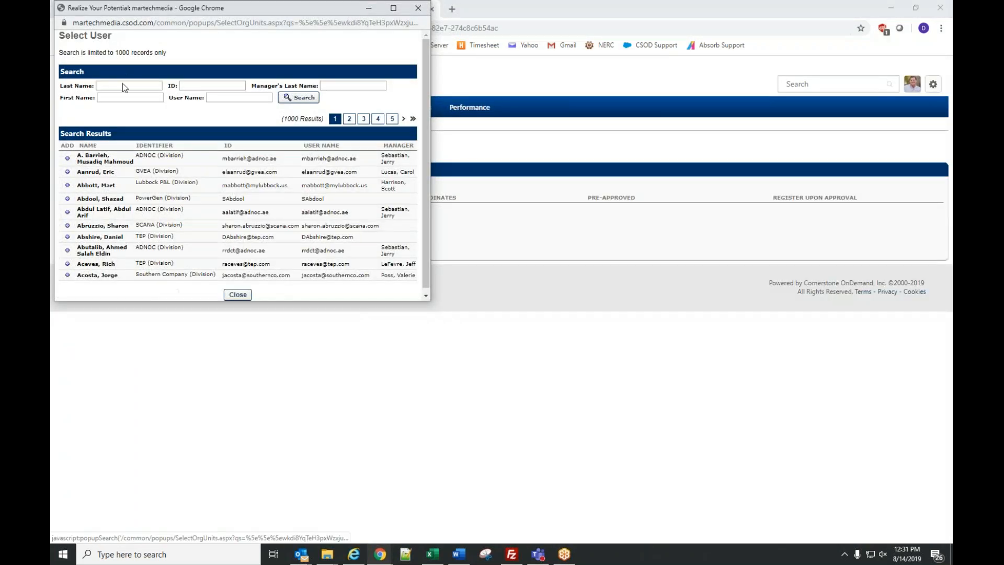
left_click(121, 85)
type("hollon")
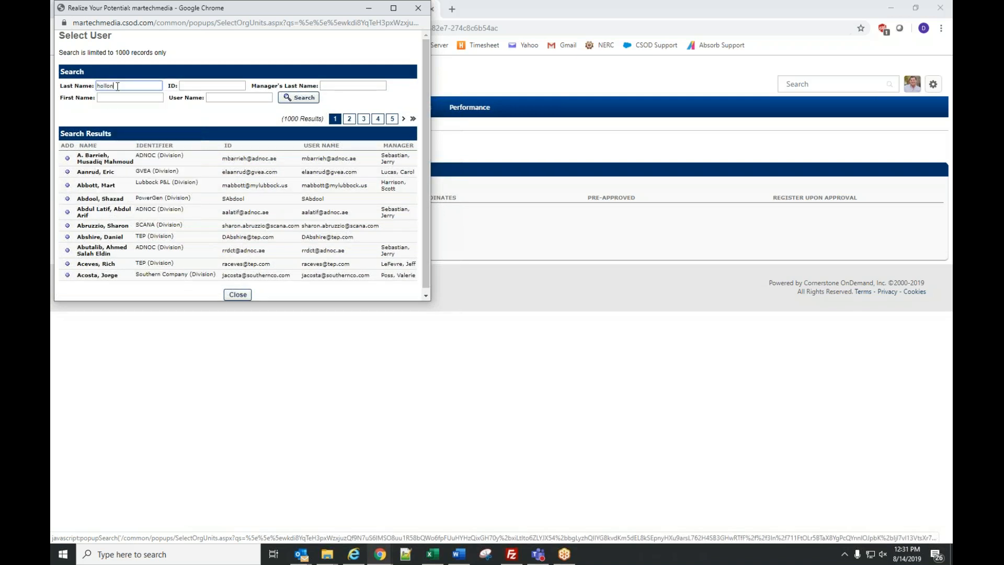
key("Return")
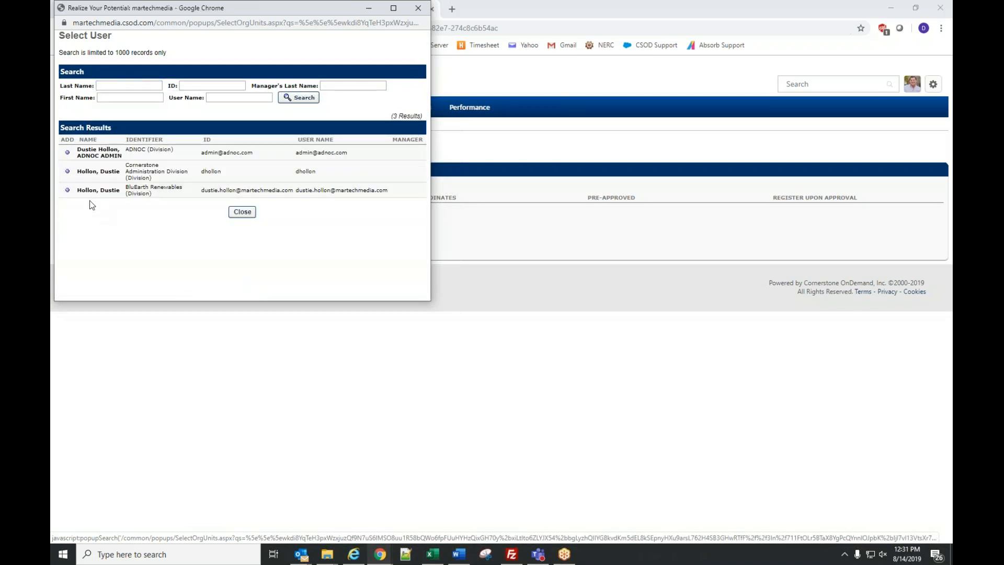
left_click(67, 171)
left_click(256, 248)
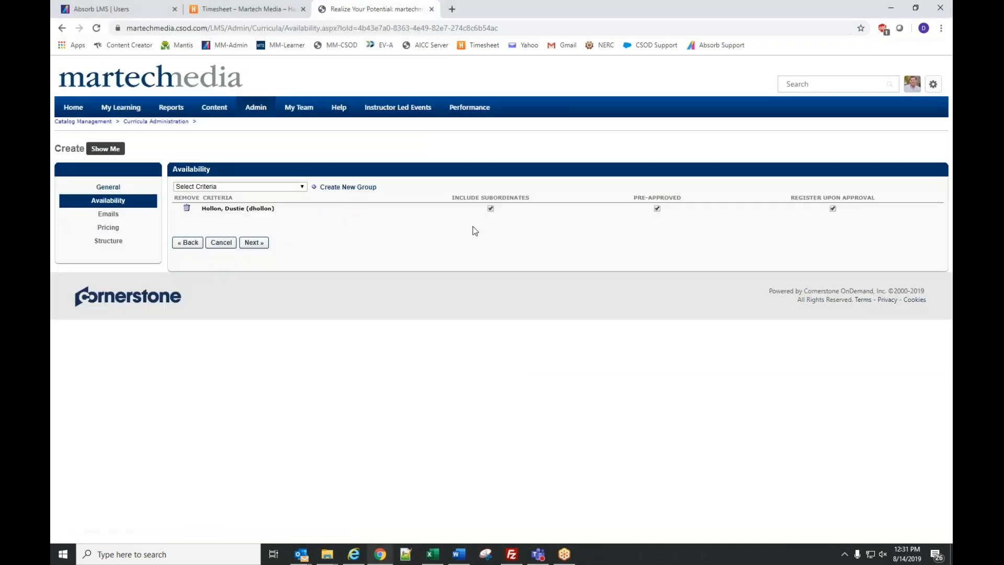
left_click(491, 208)
left_click(252, 244)
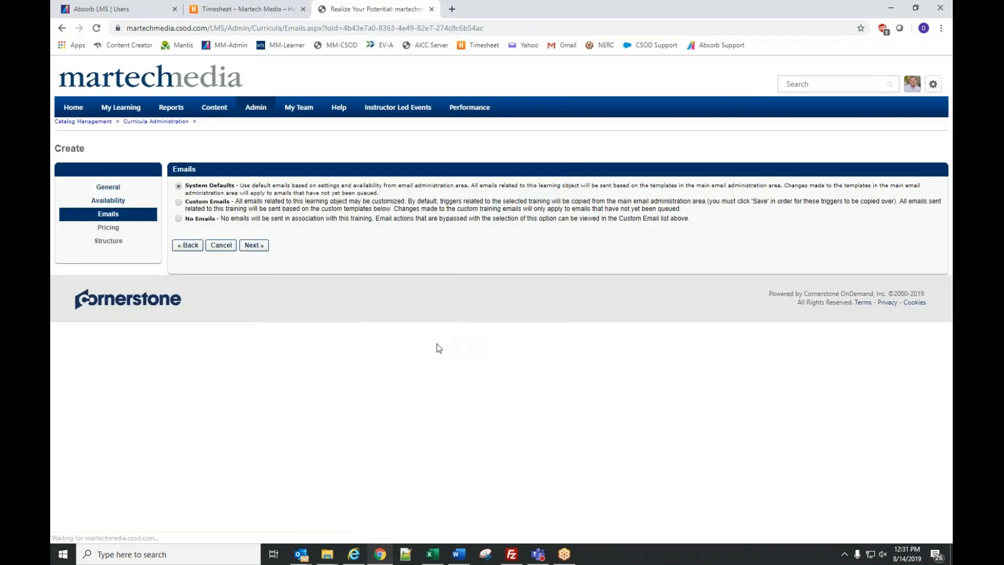
left_click(188, 245)
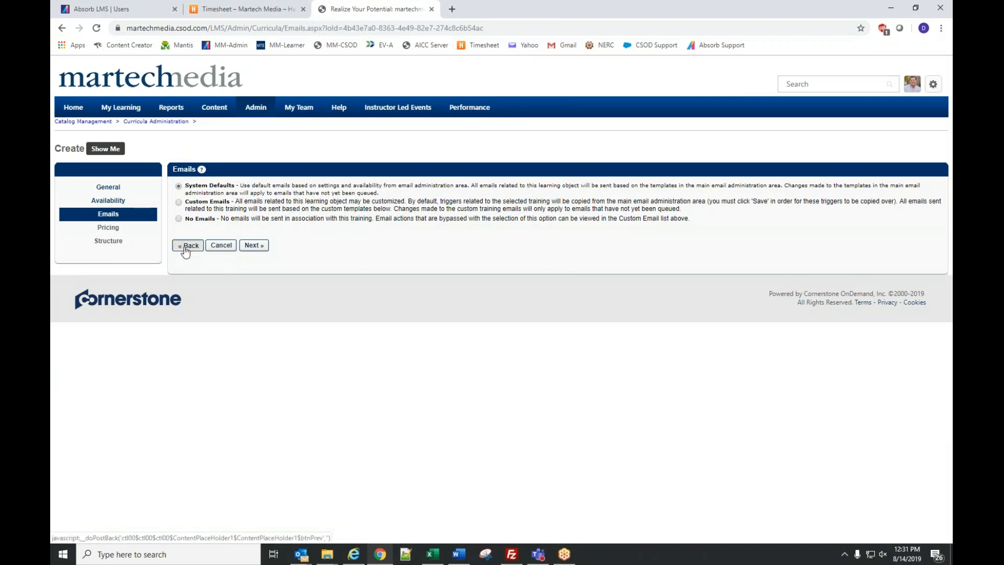
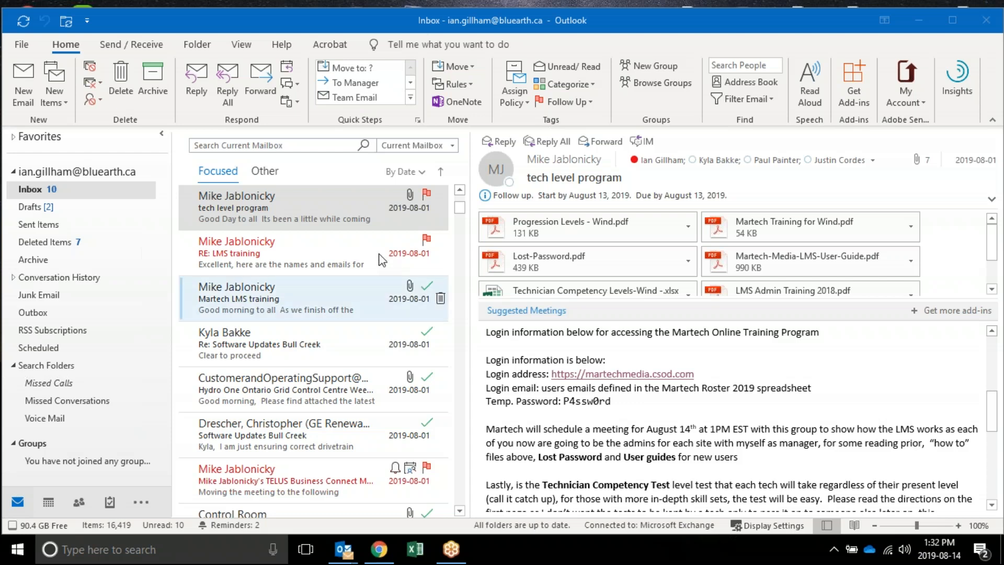
- Bring the Chrome window with the curriculum's Availability page back onto the screen and maximize it
left_click_drag(1003, 47, 540, 44)
left_click(879, 34)
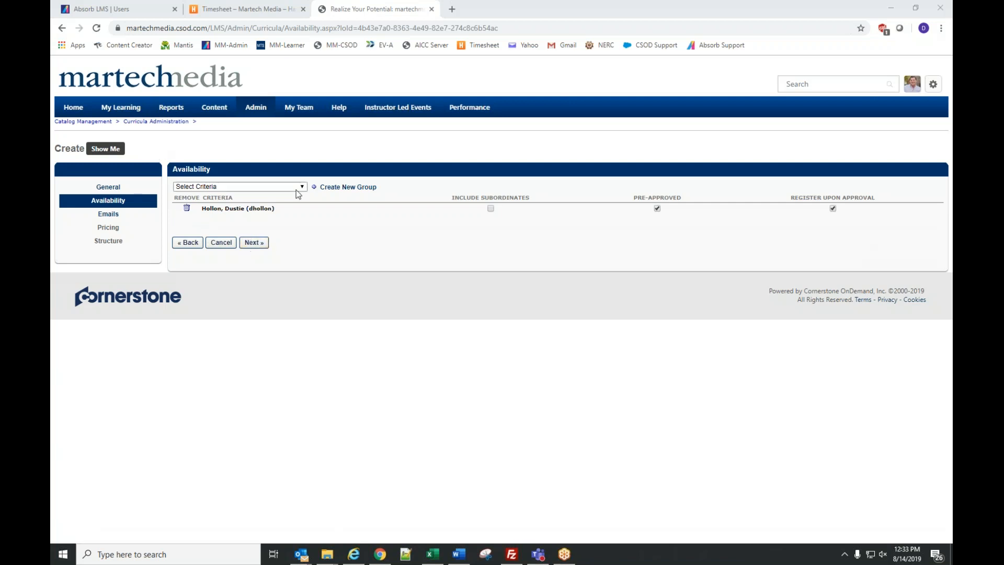
- Also make the curriculum available to the BluEarth Renewables division
left_click(228, 187)
left_click(188, 212)
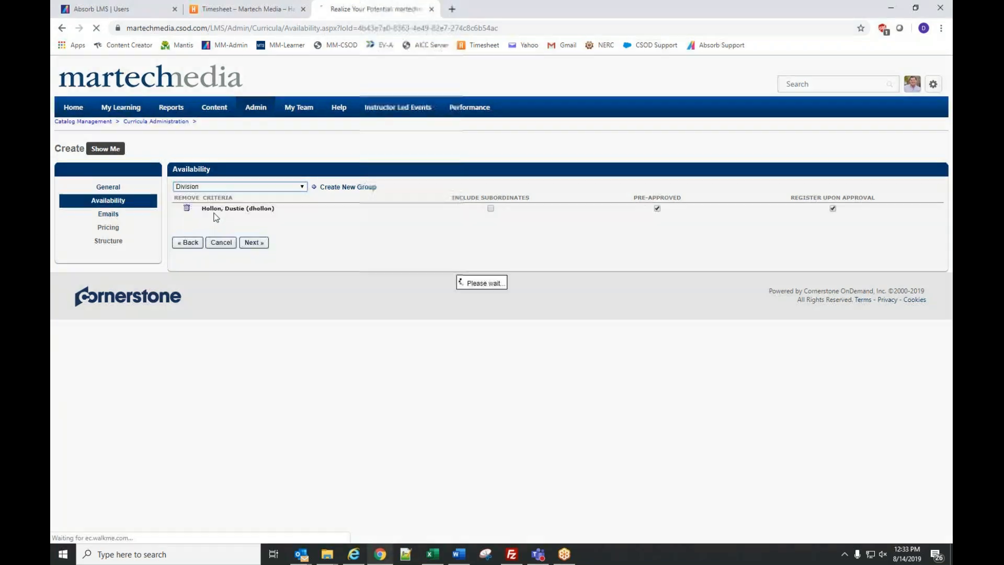
left_click(313, 186)
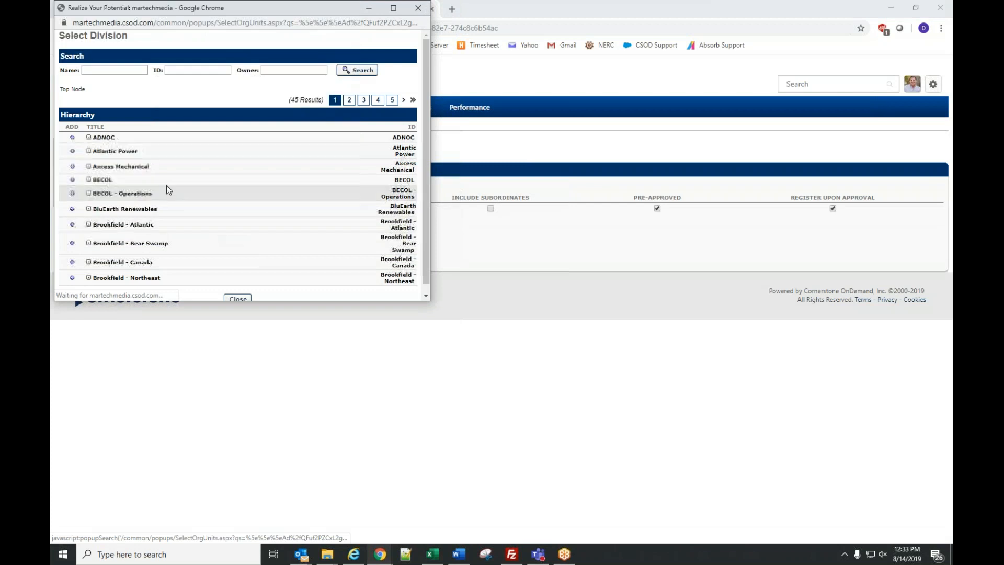
left_click(72, 208)
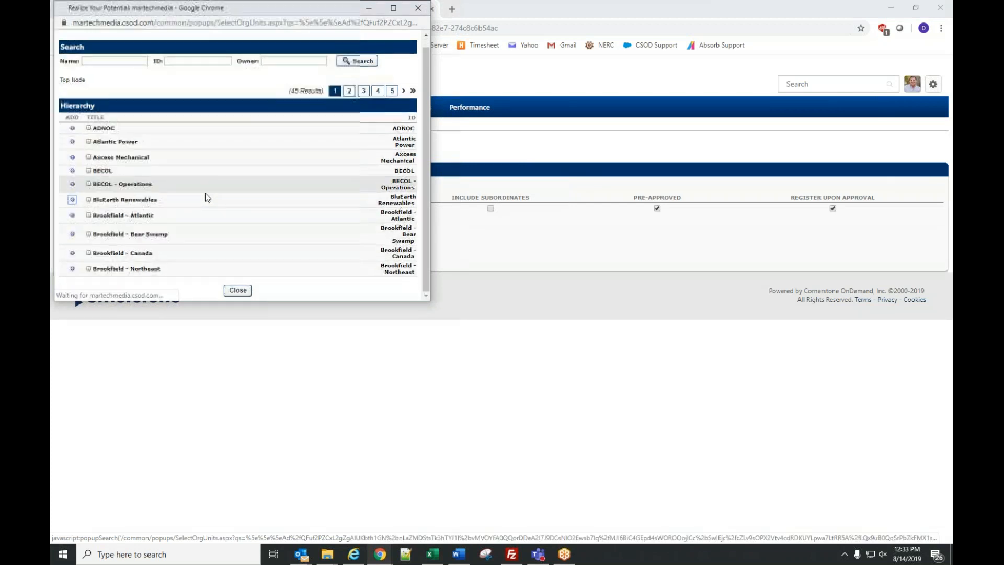
scroll(157, 251, "down", 2)
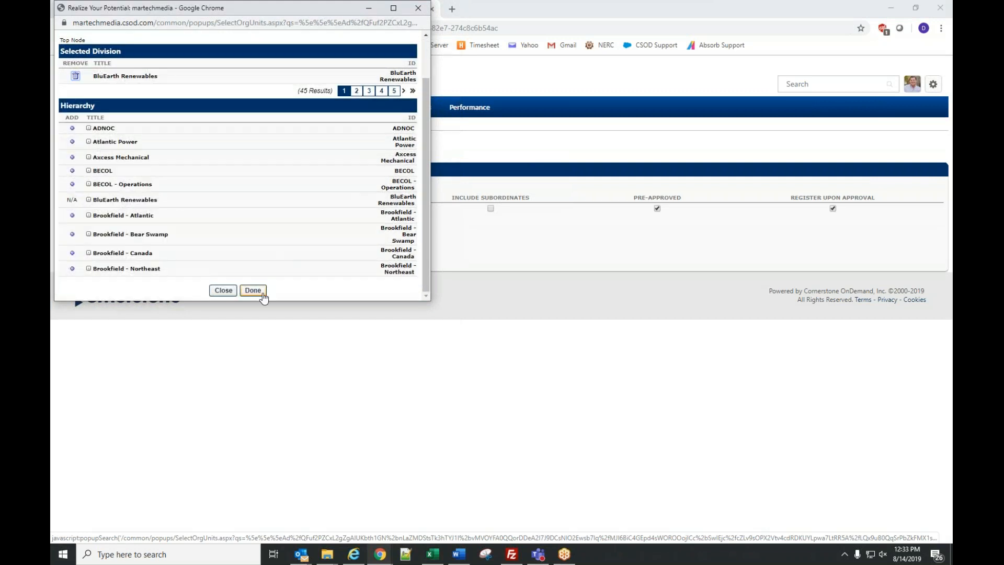
left_click(252, 291)
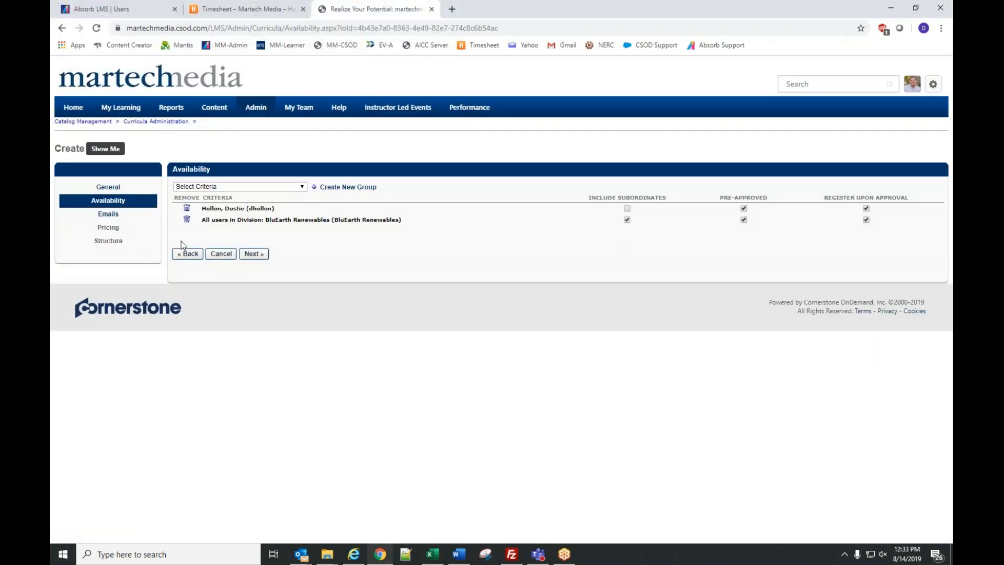
left_click(187, 220)
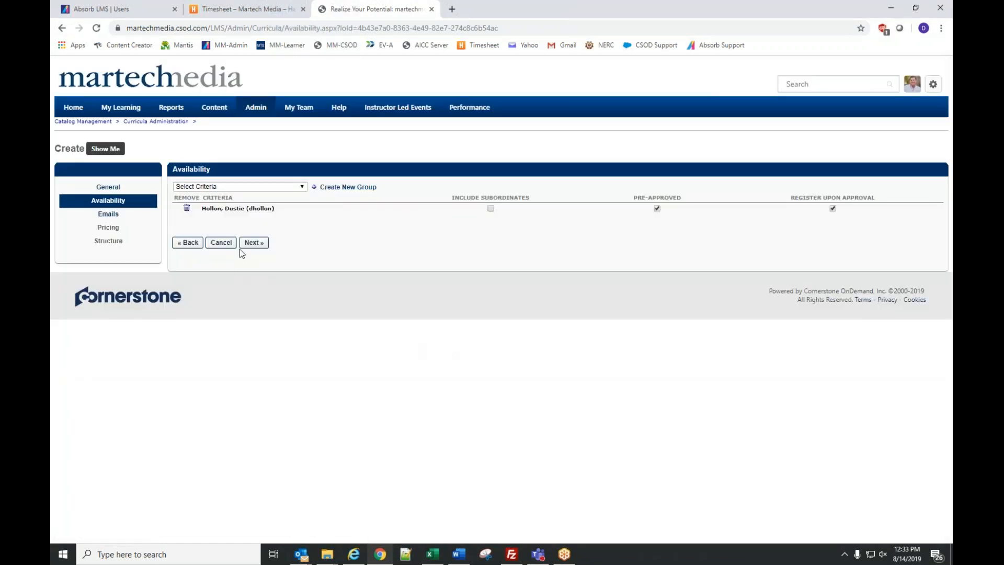
- Leave Emails and Pricing at their defaults and advance to the Structure step
left_click(254, 243)
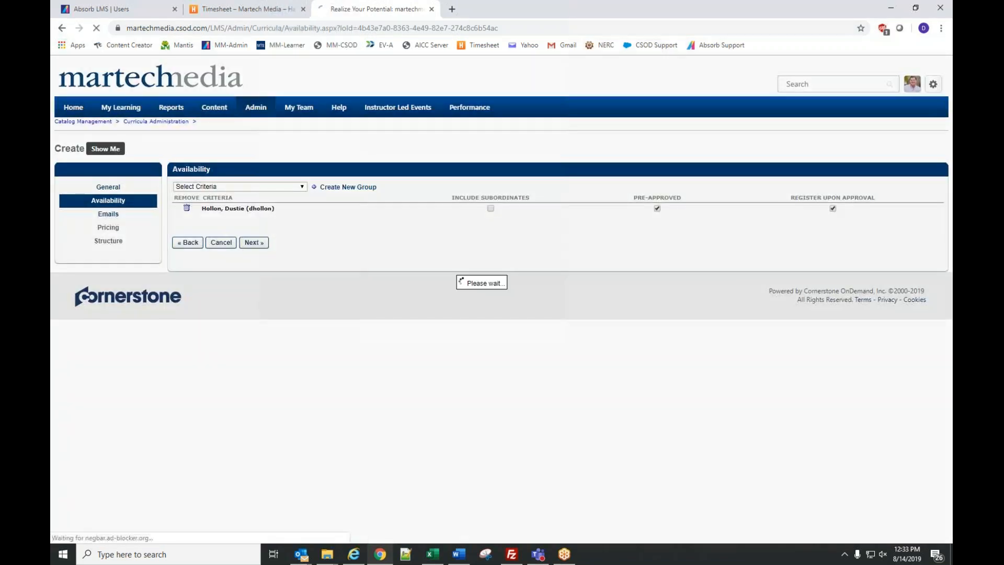
left_click(256, 246)
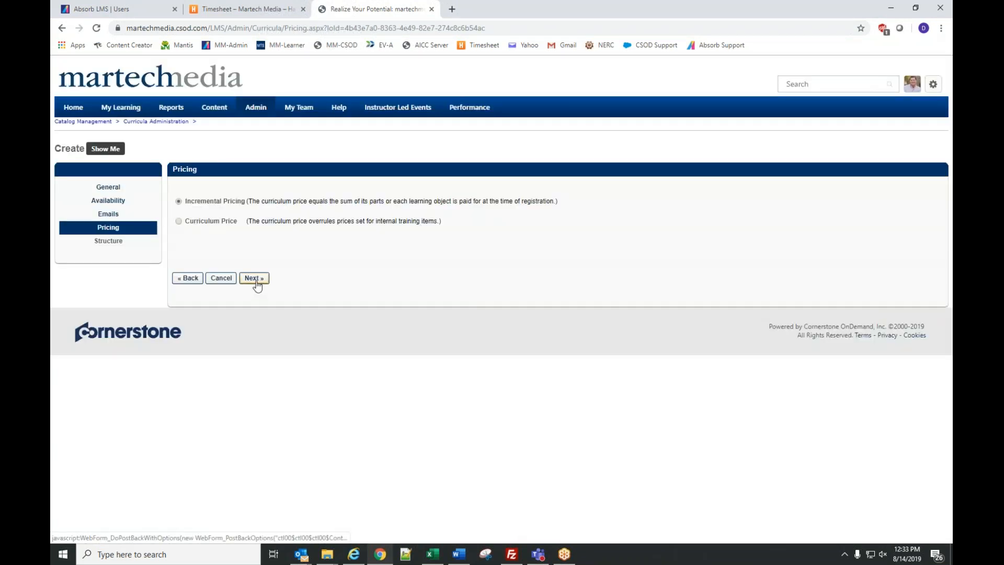
left_click(256, 281)
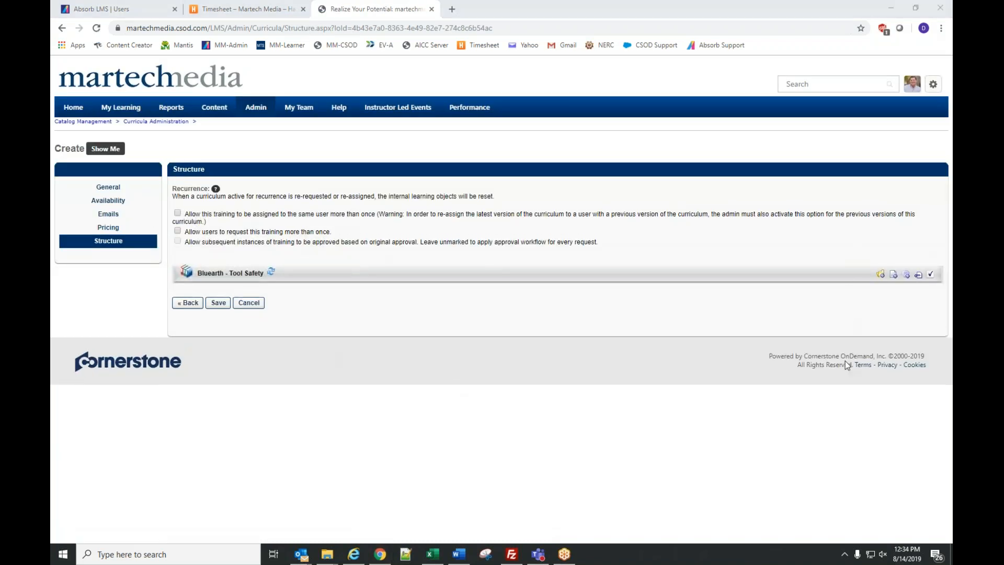
- Add a curriculum section titled 'Basic Safety'
left_click(881, 275)
left_click(419, 252)
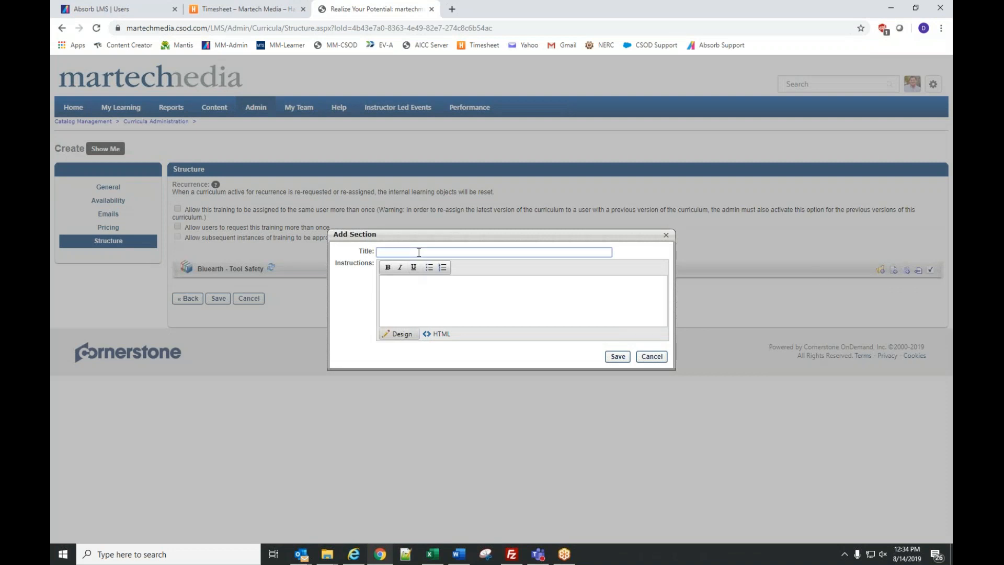
type("Basic C")
key("BackSpace")
type("Safety")
left_click(614, 361)
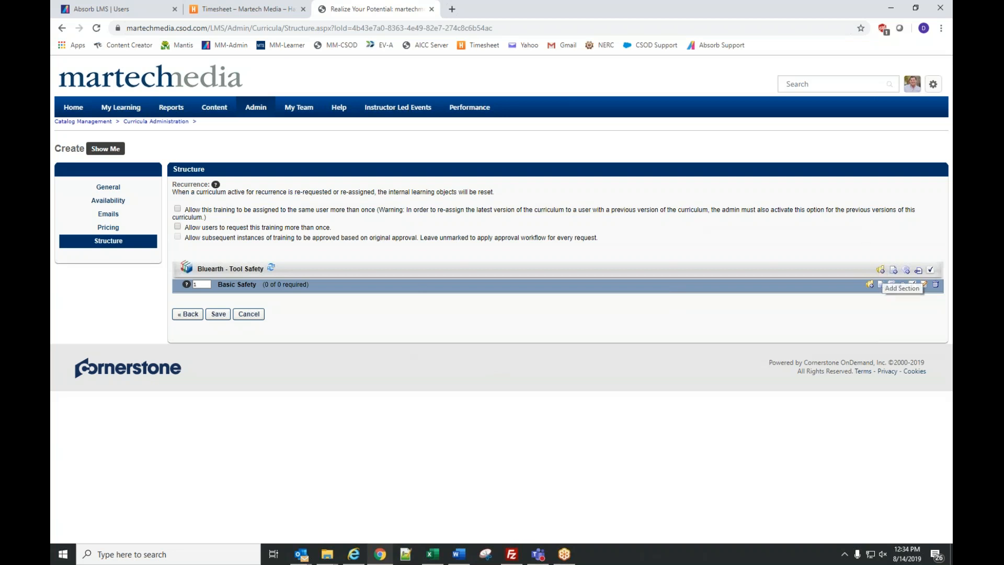
- Add a second section titled 'Tools'
left_click(882, 272)
left_click(397, 252)
type("Toos")
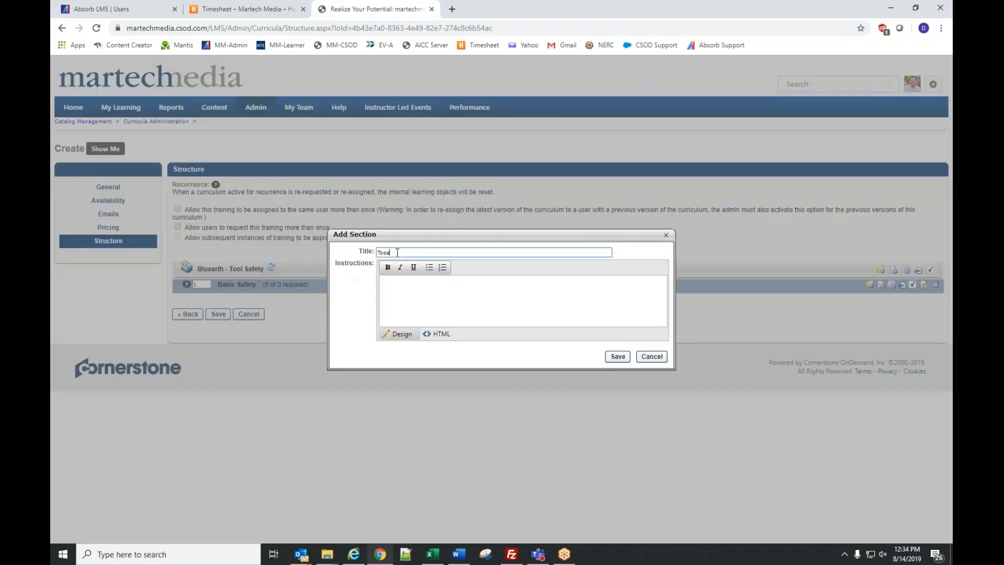
type("ls")
left_click(617, 356)
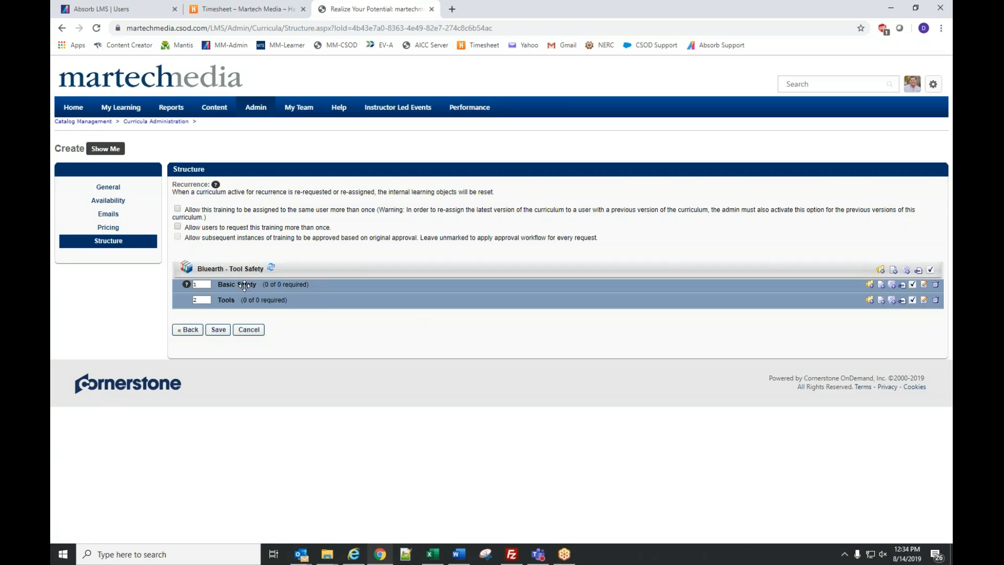
- Add courses 101-01, 101-02 and 101-03 to the Basic Safety section
left_click(881, 286)
left_click(95, 97)
type("101-")
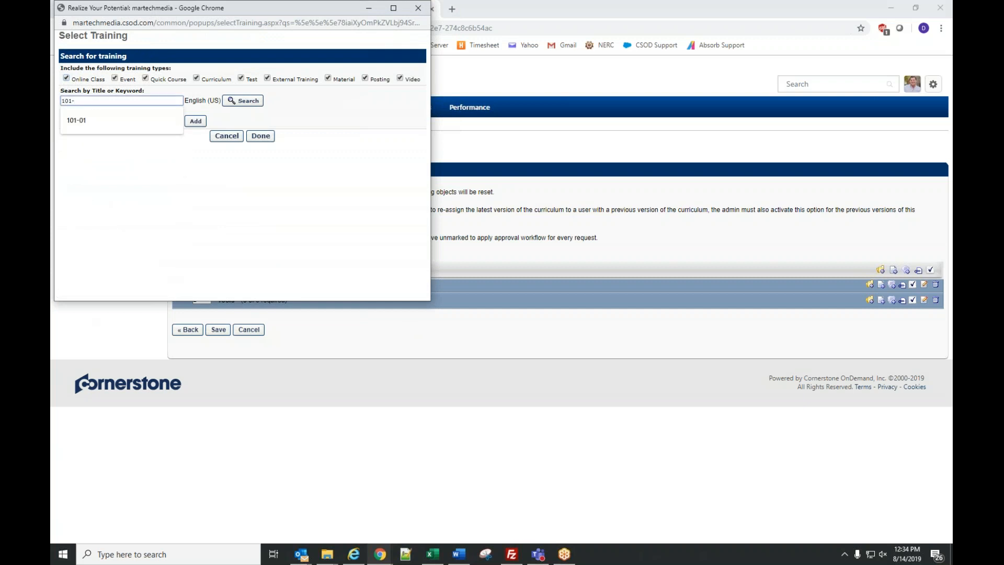
left_click(243, 100)
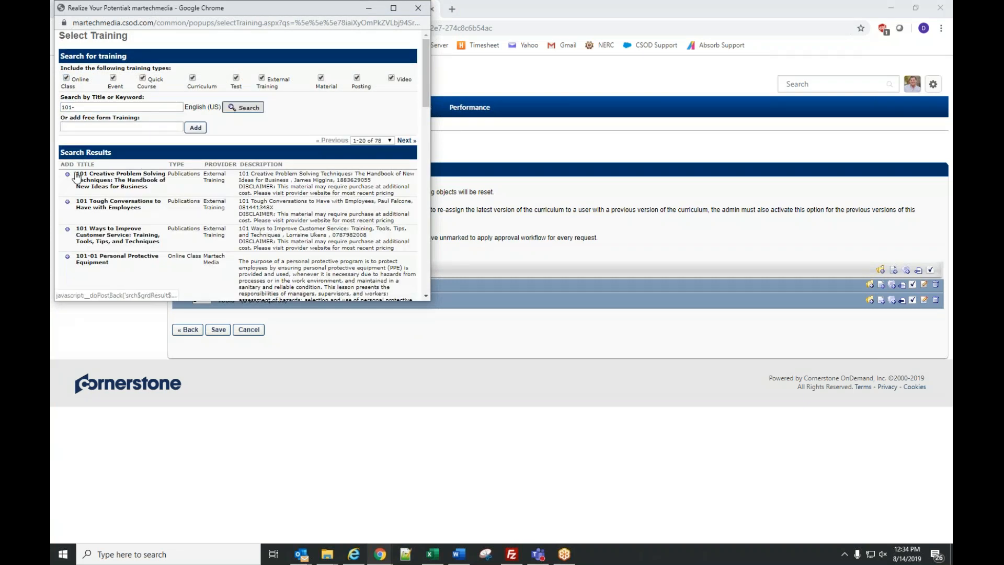
scroll(77, 215, "down", 3)
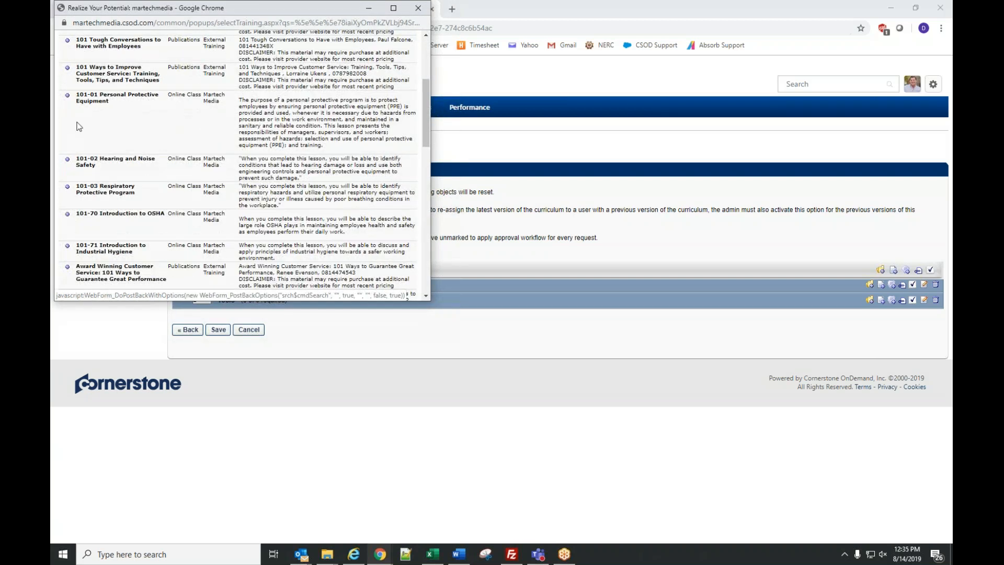
left_click(67, 94)
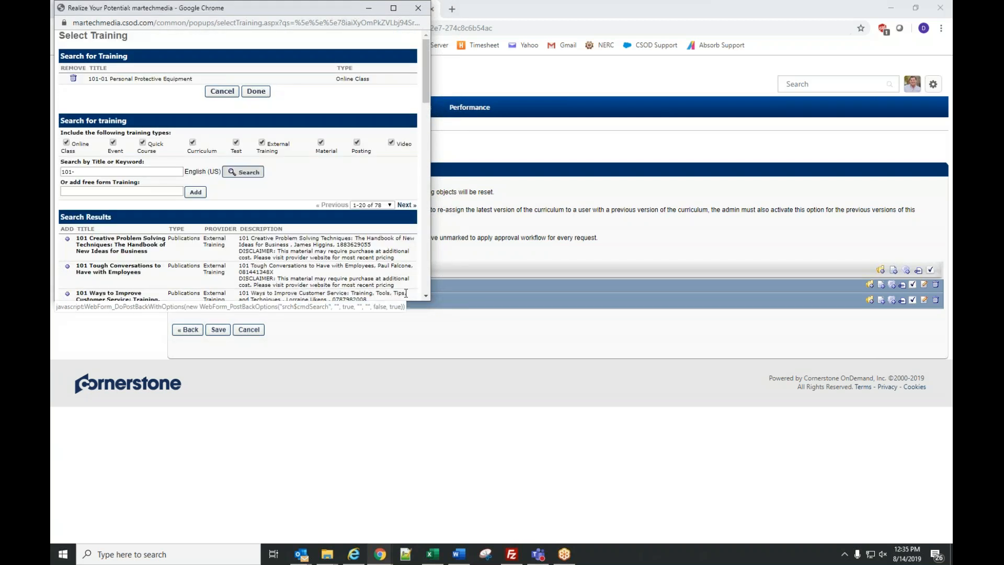
left_click_drag(429, 300, 583, 492)
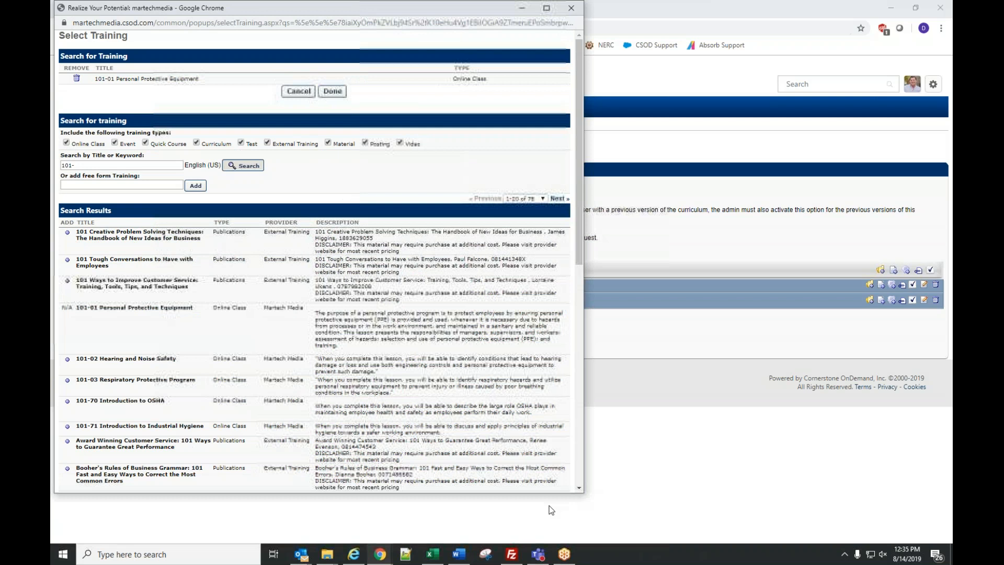
left_click(67, 359)
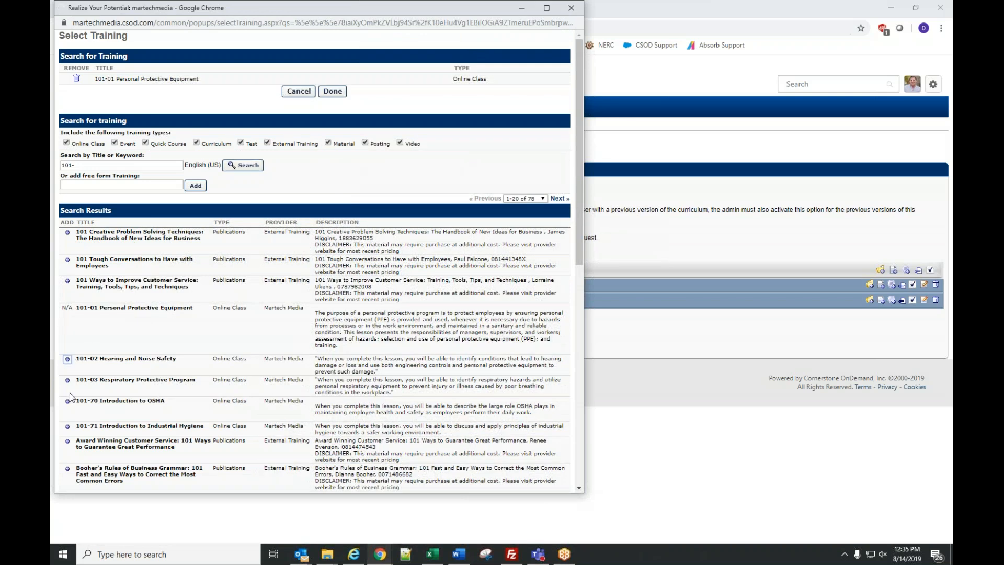
left_click(67, 392)
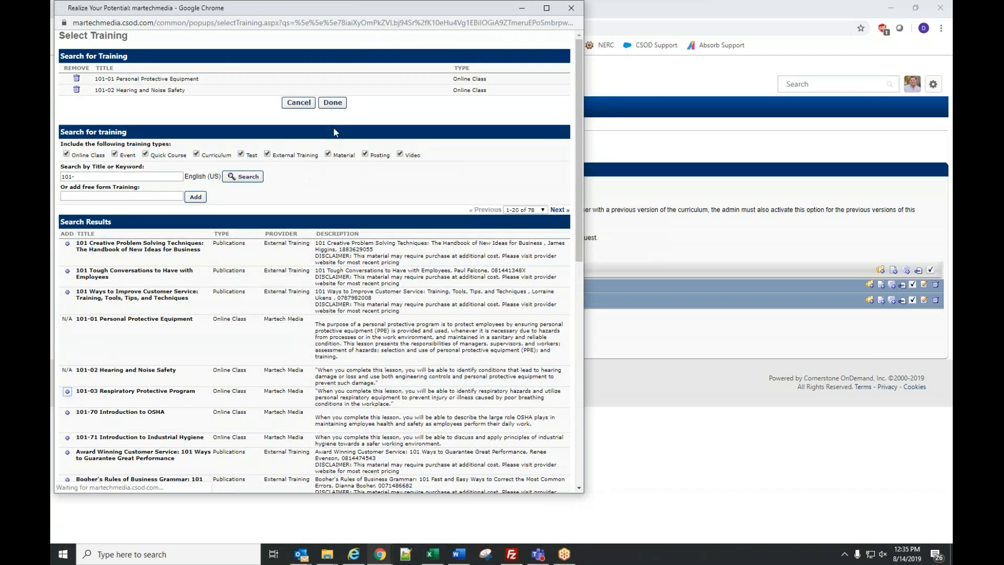
left_click(333, 113)
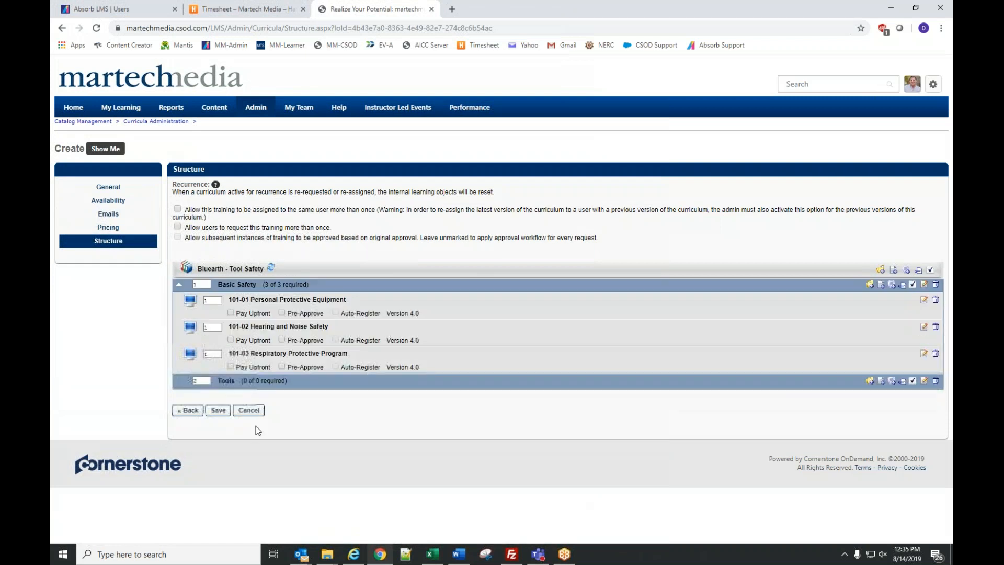
- Add courses 201-02 Hand Tools, Part 1 and 201-04 Portable Power Tools to Tools
left_click(882, 384)
left_click(102, 101)
type("tools")
key("Return")
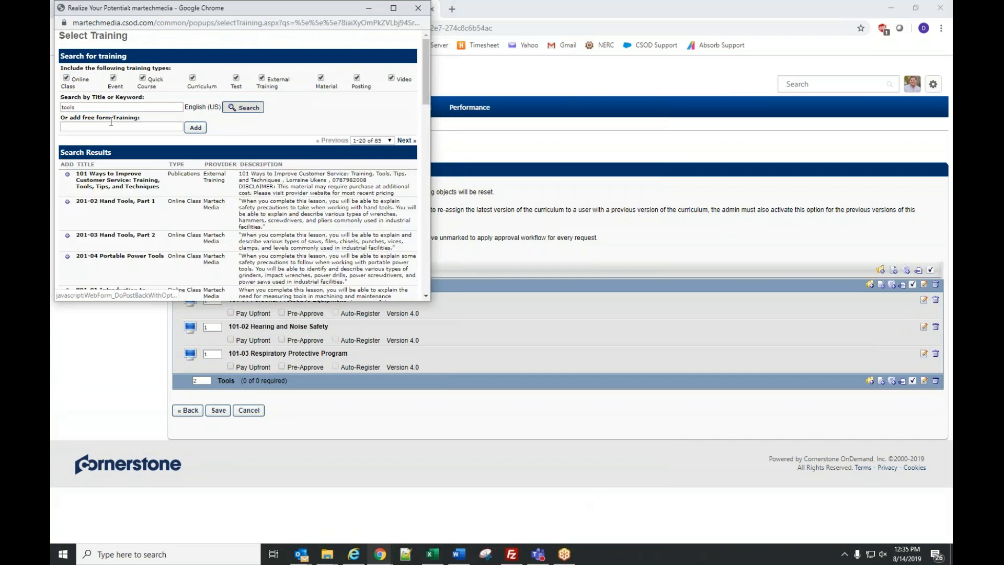
left_click(67, 202)
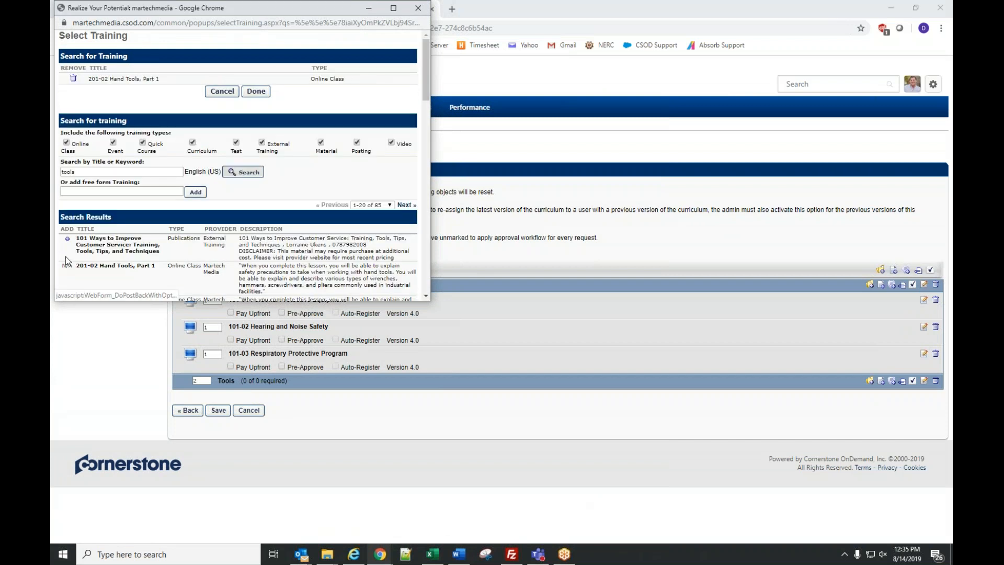
scroll(77, 279, "down", 3)
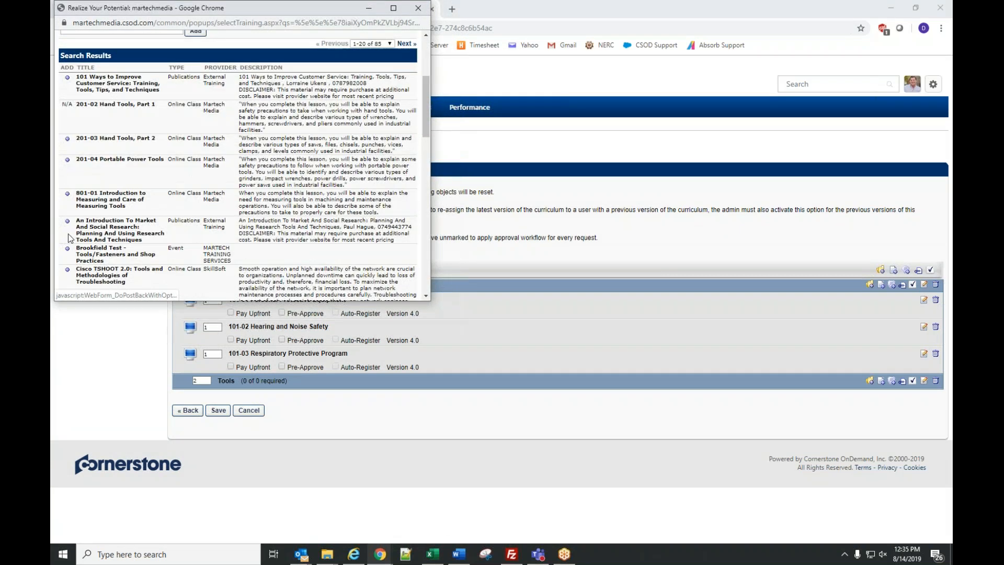
left_click(67, 159)
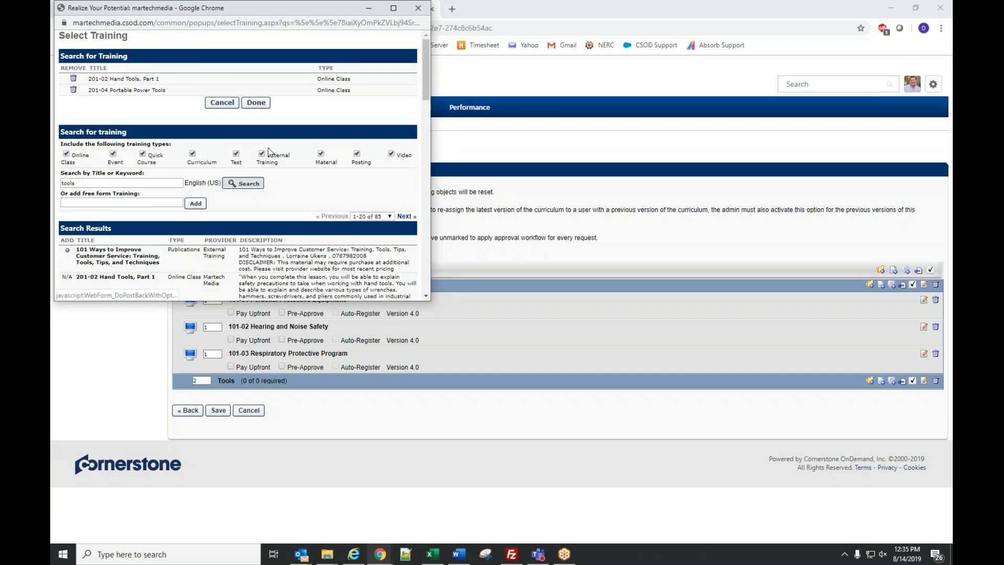
left_click(256, 102)
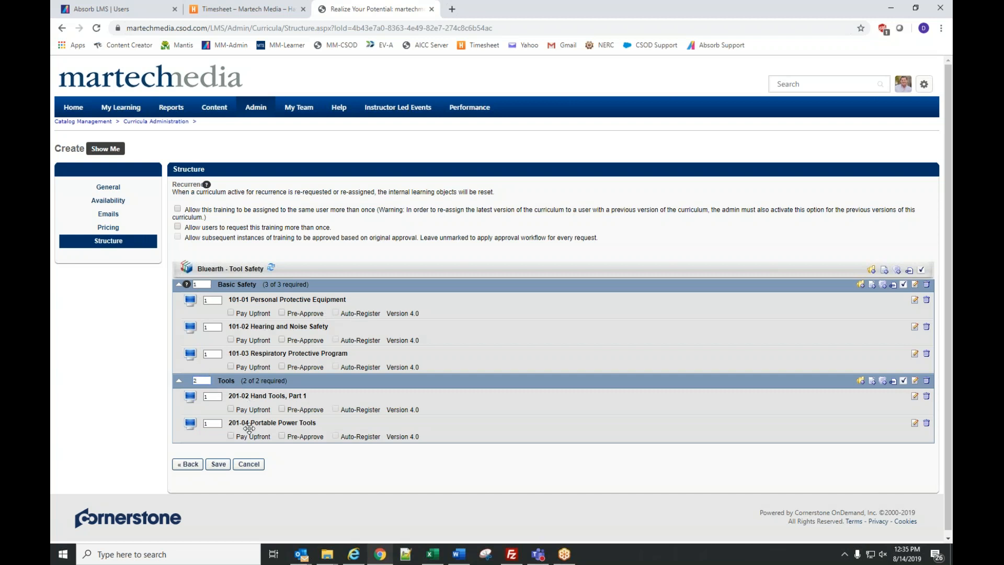
- Renumber the order values: 101-02 to 2, 101-03 to 3, 201-04 and the Tools section to 2
type("1")
double_click(211, 327)
type("2")
double_click(216, 353)
type("3")
double_click(212, 423)
type("1")
key("BackSpace")
type("2")
double_click(207, 380)
type("2")
- Tick Pay Upfront, Pre-Approve and Auto-Register for Basic Safety courses 101-01 to 101-03
left_click(231, 314)
left_click(336, 313)
left_click(231, 341)
left_click(283, 340)
left_click(336, 340)
left_click(231, 367)
left_click(282, 366)
- Tick Pay Upfront, Pre-Approve and Auto-Register for Tools courses 201-02 and 201-04
left_click(231, 409)
left_click(283, 409)
left_click(336, 409)
left_click(232, 437)
left_click(282, 437)
- Reset the 101-02, 101-03, Tools section and 201-04 order values to 1
double_click(211, 326)
type("1")
double_click(209, 355)
type("1")
left_click(203, 381)
type("1")
double_click(212, 424)
type("1")
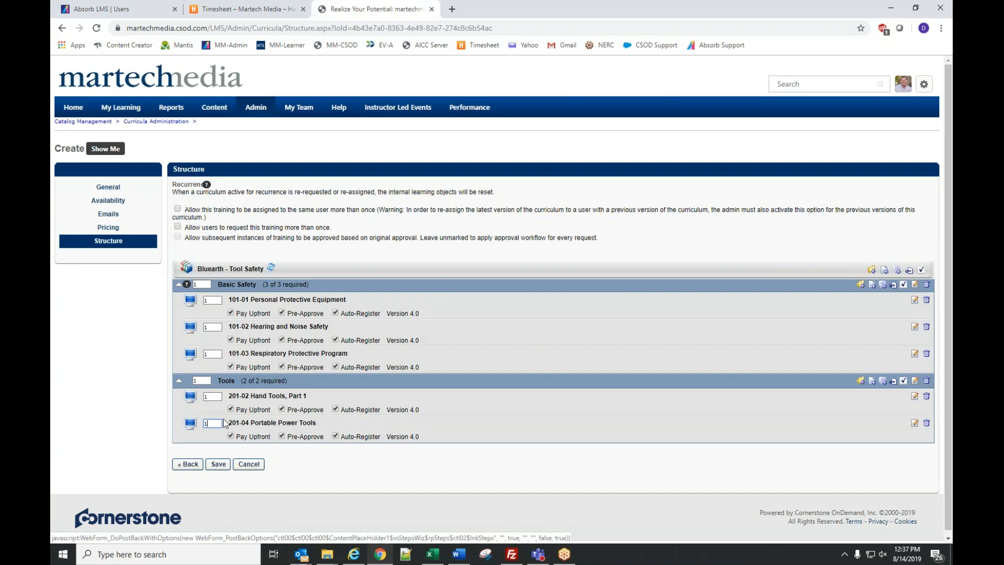
- Leave the curriculum editor and go through Admin > Catalog > Certifications to Create a New Certification
left_click(249, 467)
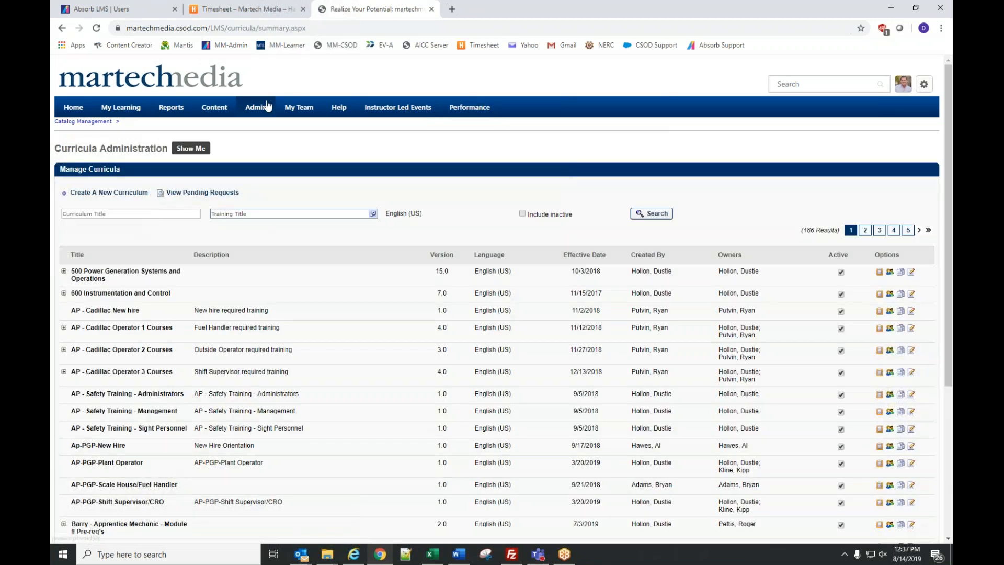
mouse_move(261, 114)
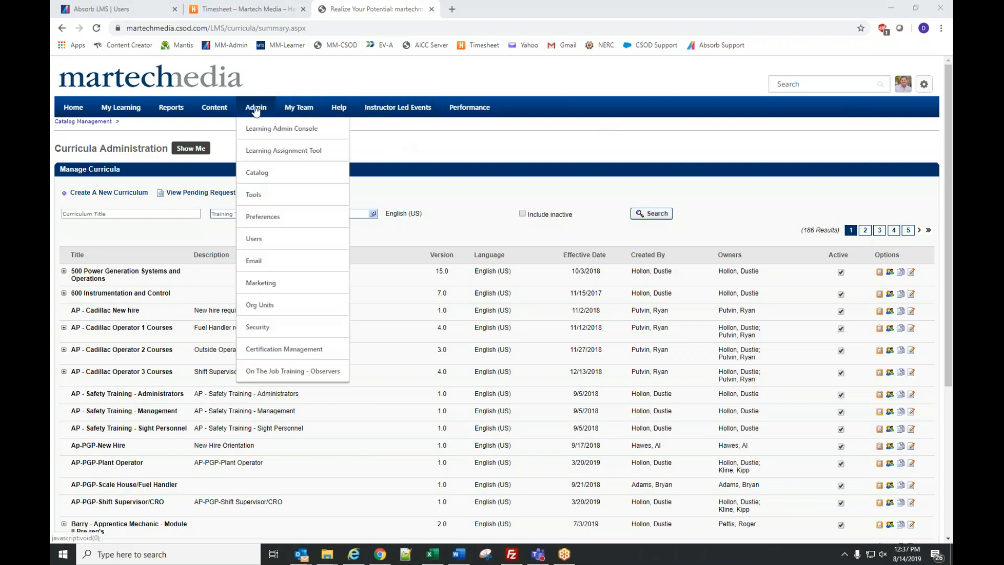
left_click(265, 176)
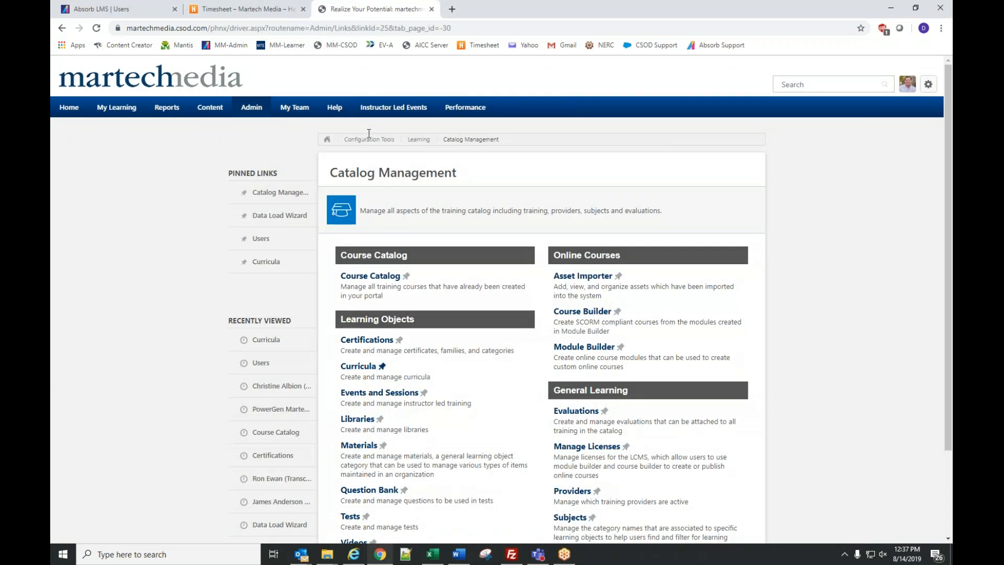
left_click(367, 341)
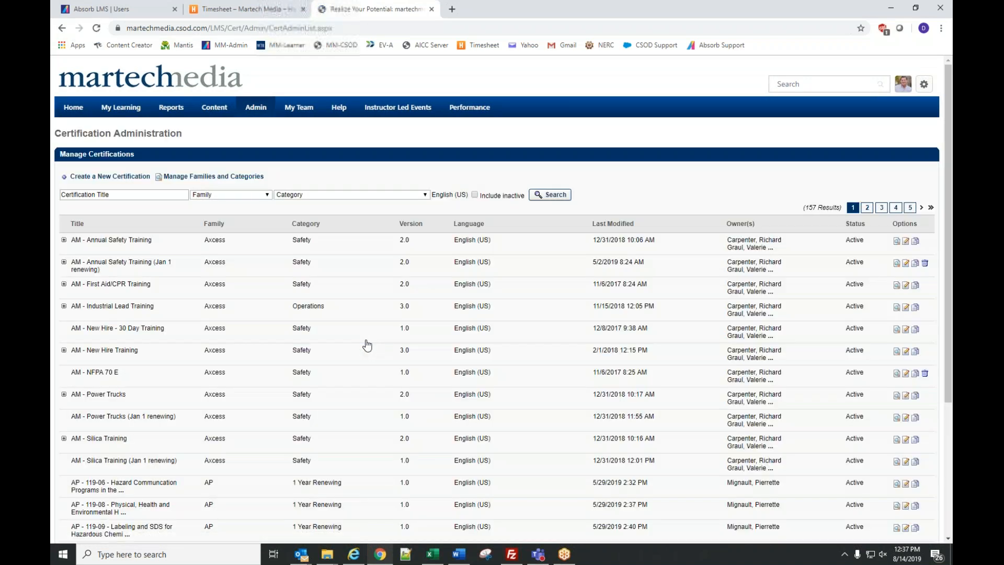
left_click(120, 178)
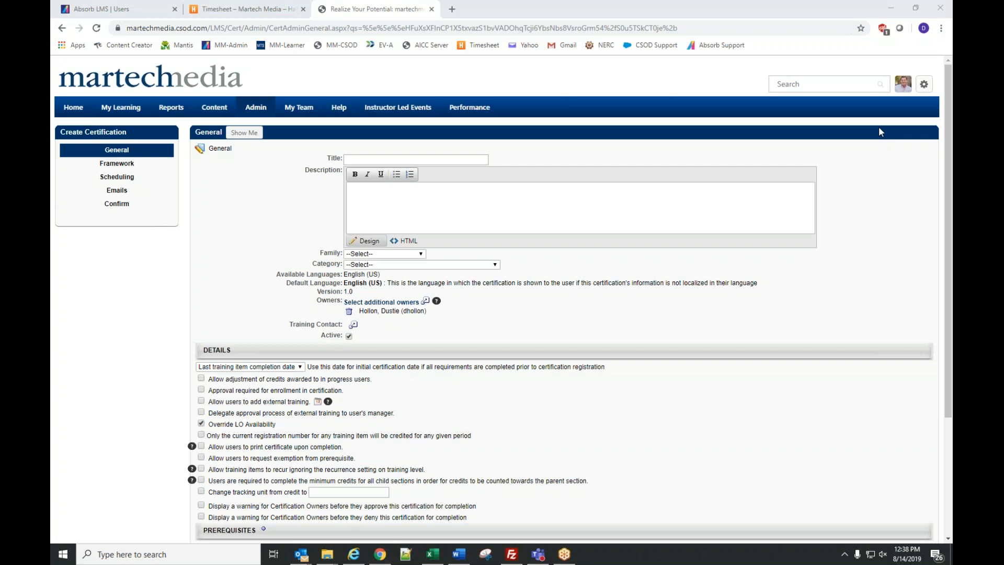
- Enter the title 'Bluearth - Tool Safety' and check the Family list without choosing one
left_click(416, 160)
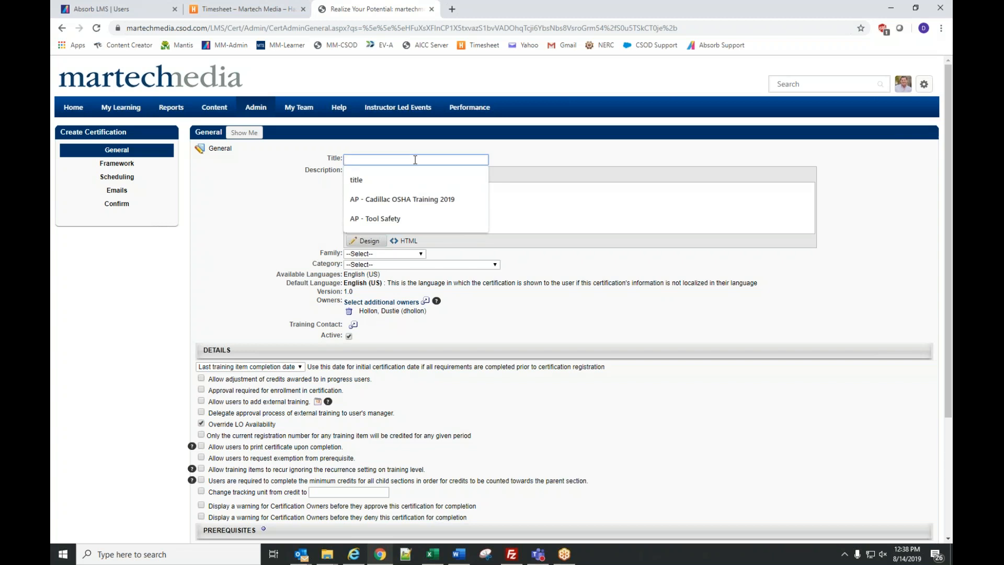
type("Bluearth ")
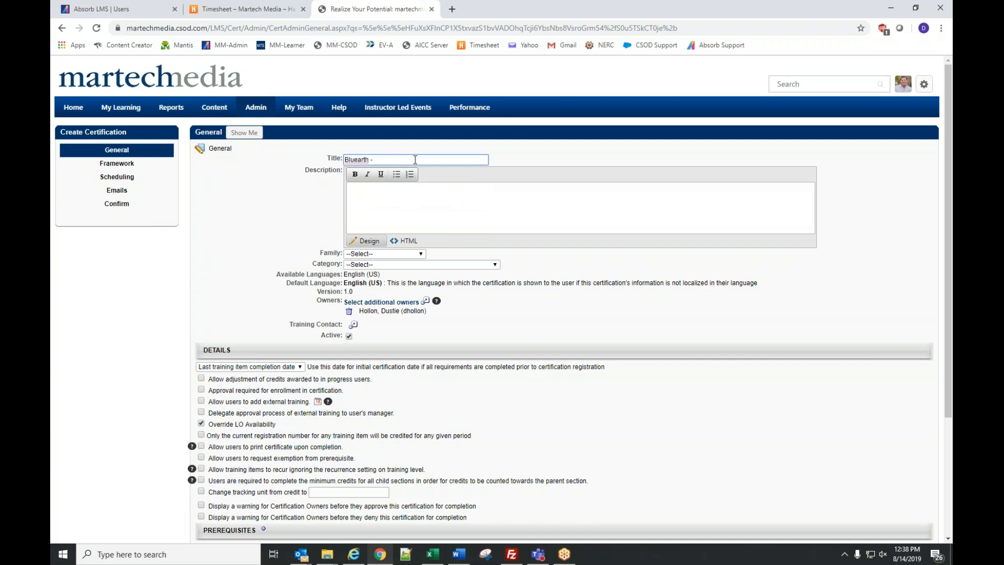
type("- Tool Safety")
left_click(361, 254)
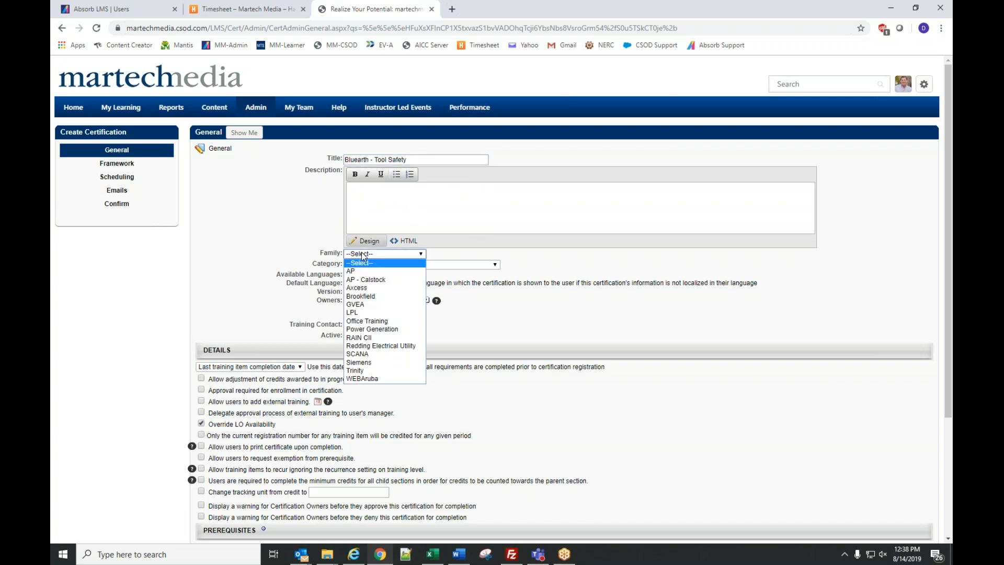
left_click(234, 266)
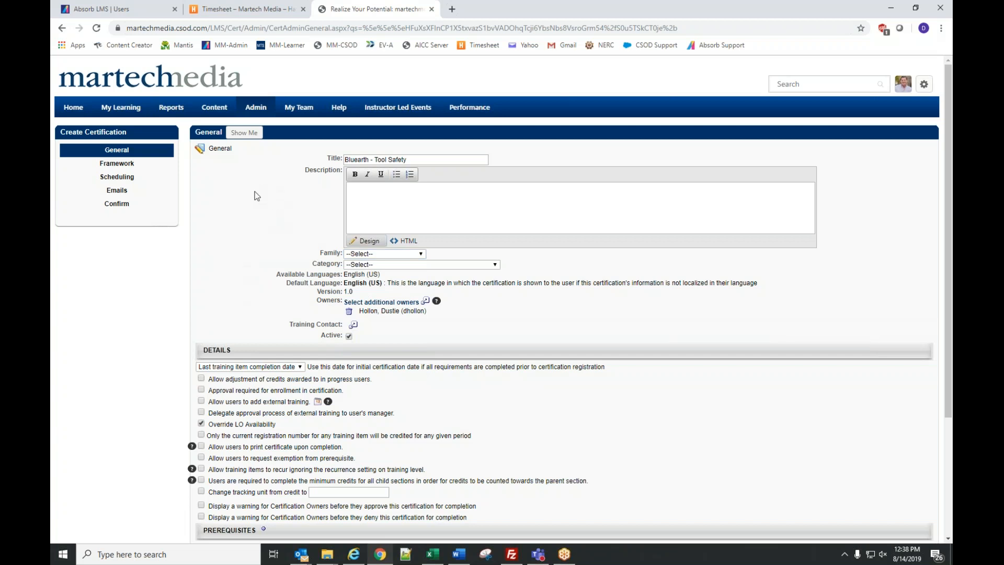
- Navigate Admin > Tools > Learning > Catalog Management > Certifications to Manage Families and Categories
left_click(256, 108)
mouse_move(252, 112)
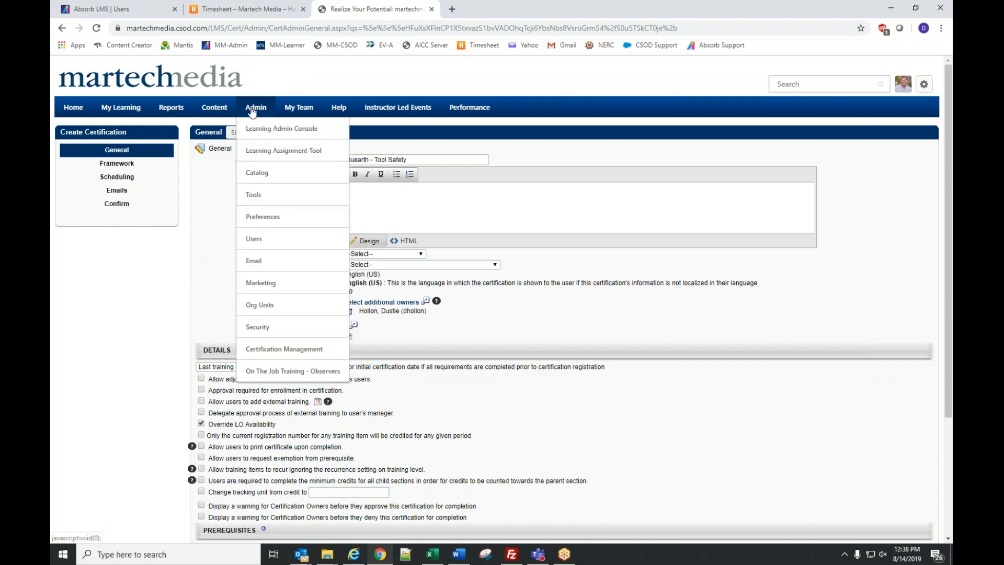
left_click(263, 217)
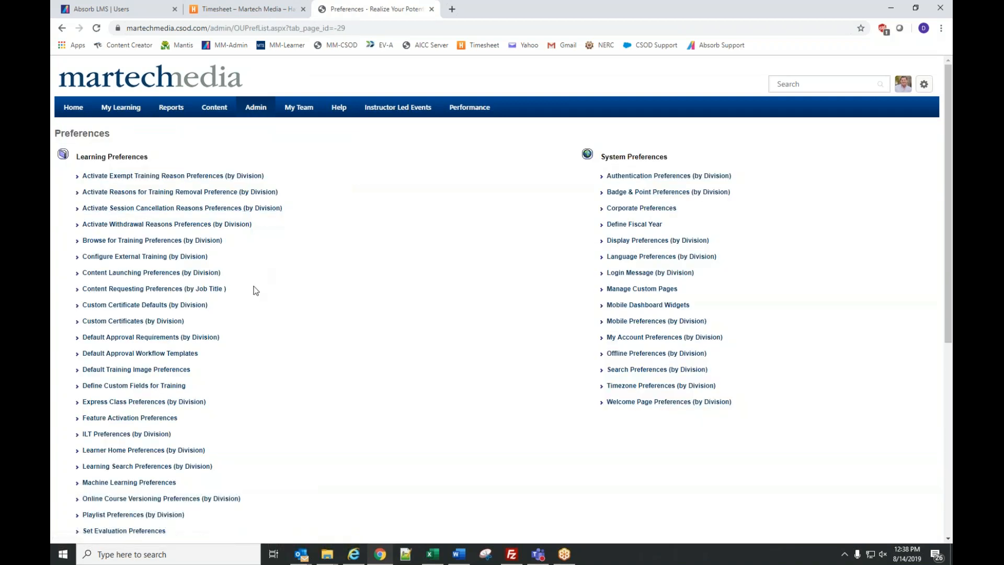
mouse_move(260, 109)
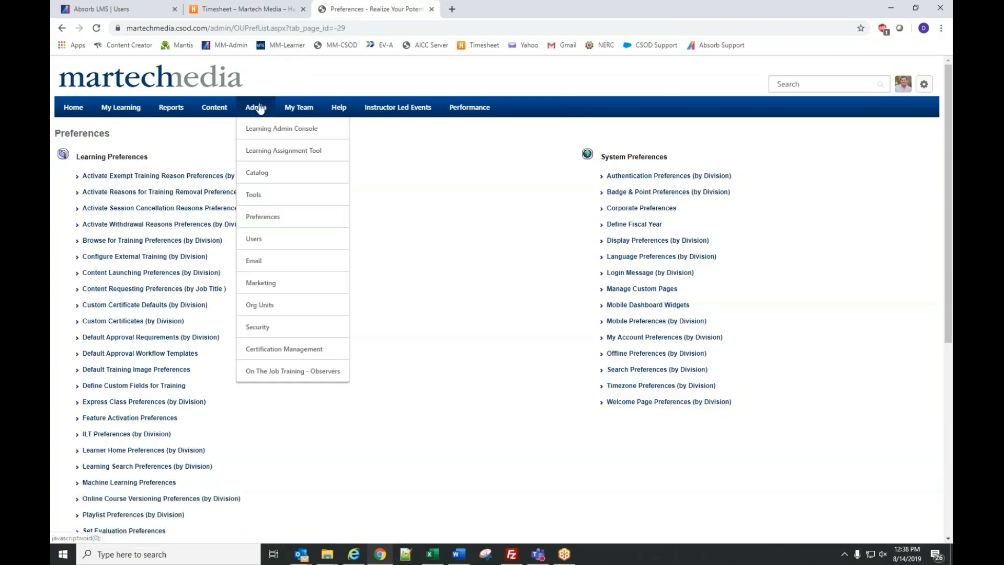
left_click(253, 190)
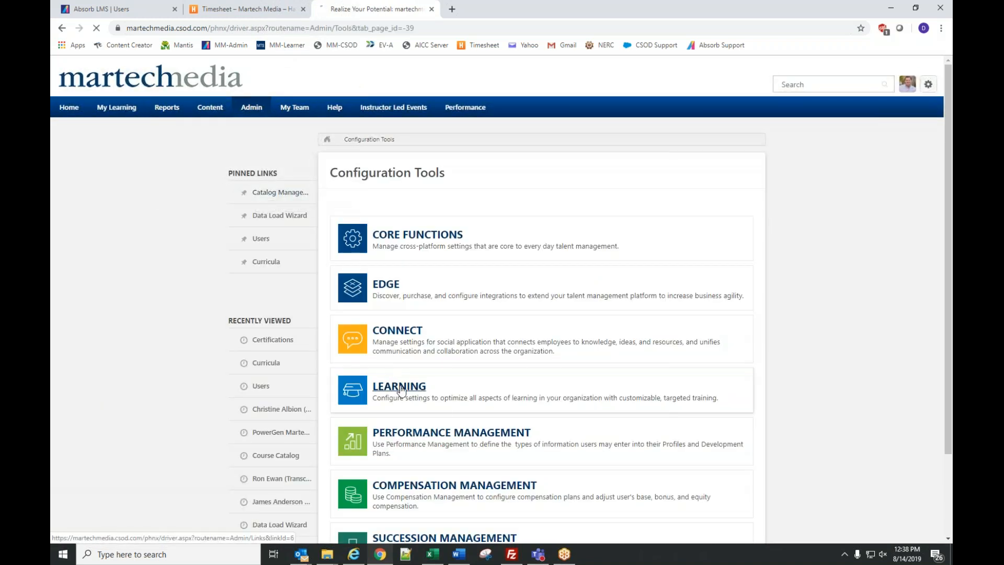
left_click(401, 388)
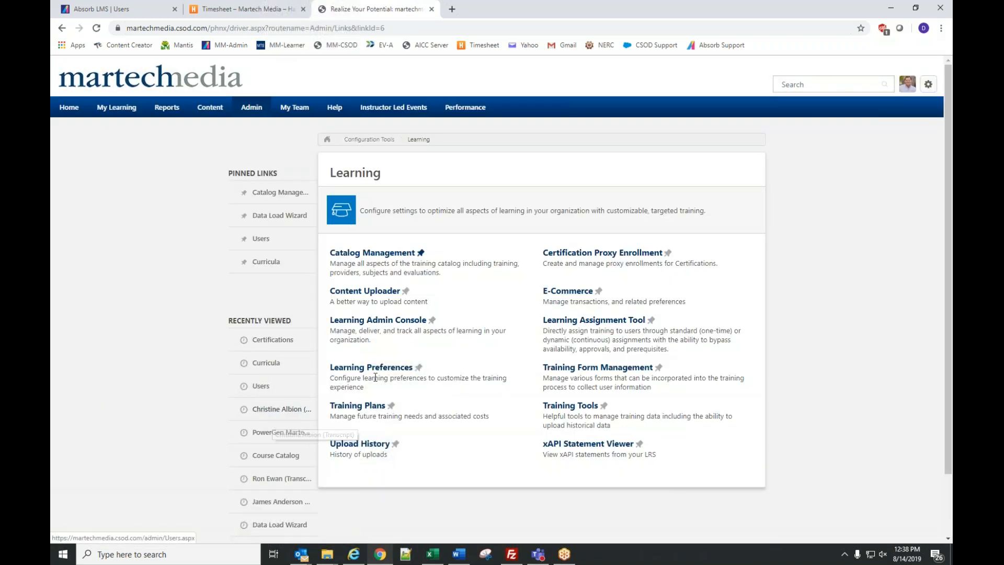
left_click(393, 255)
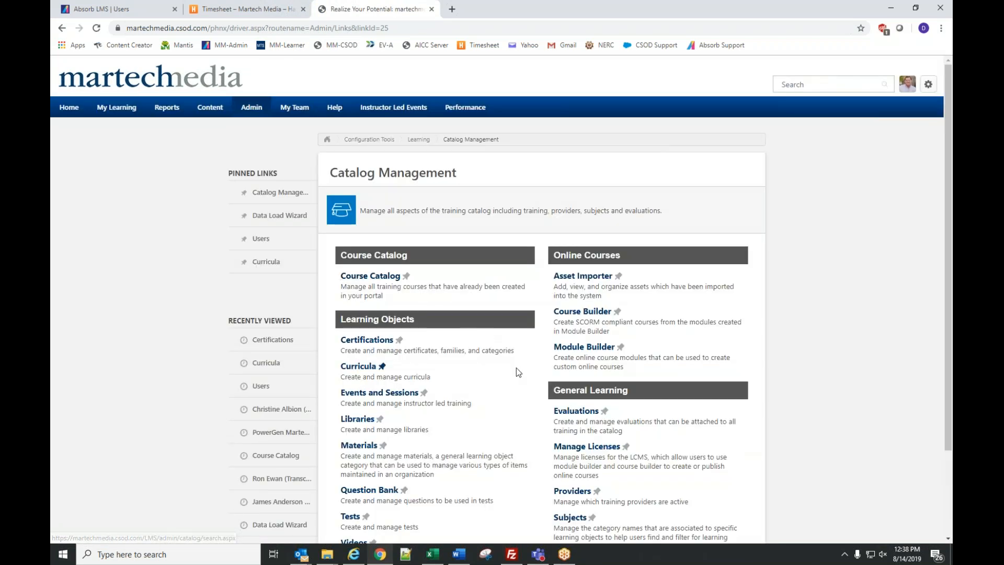
scroll(522, 385, "down", 1)
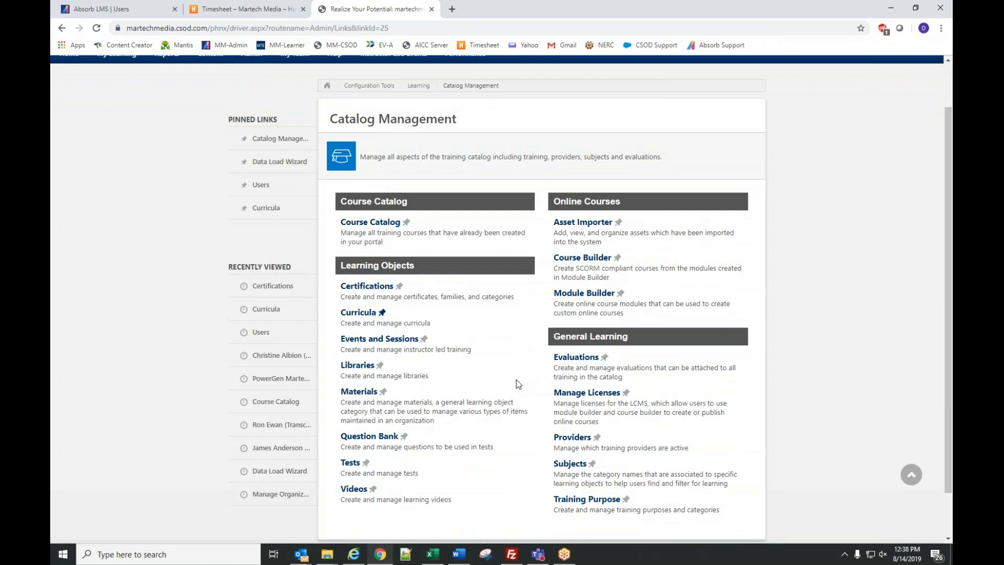
left_click(369, 286)
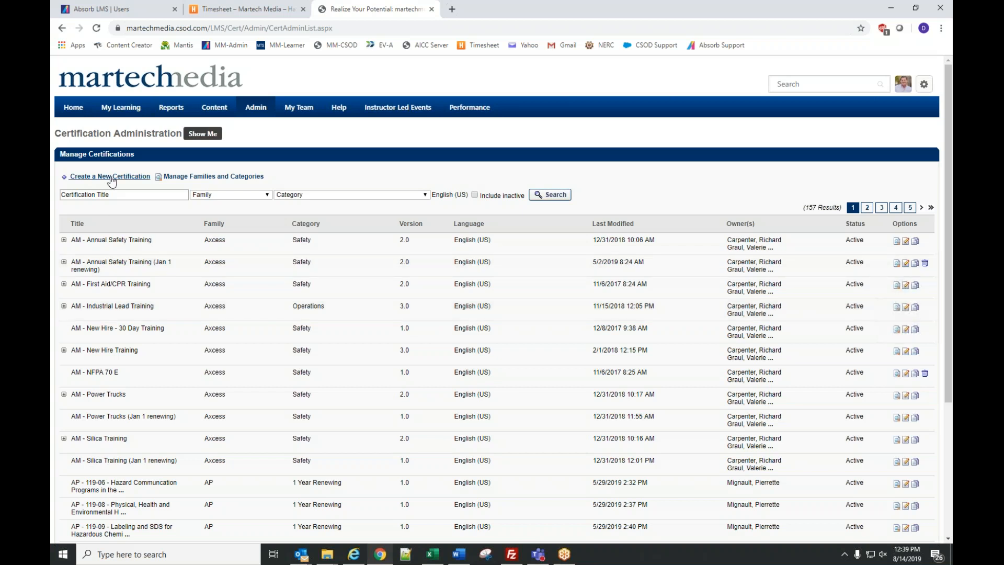
left_click(209, 177)
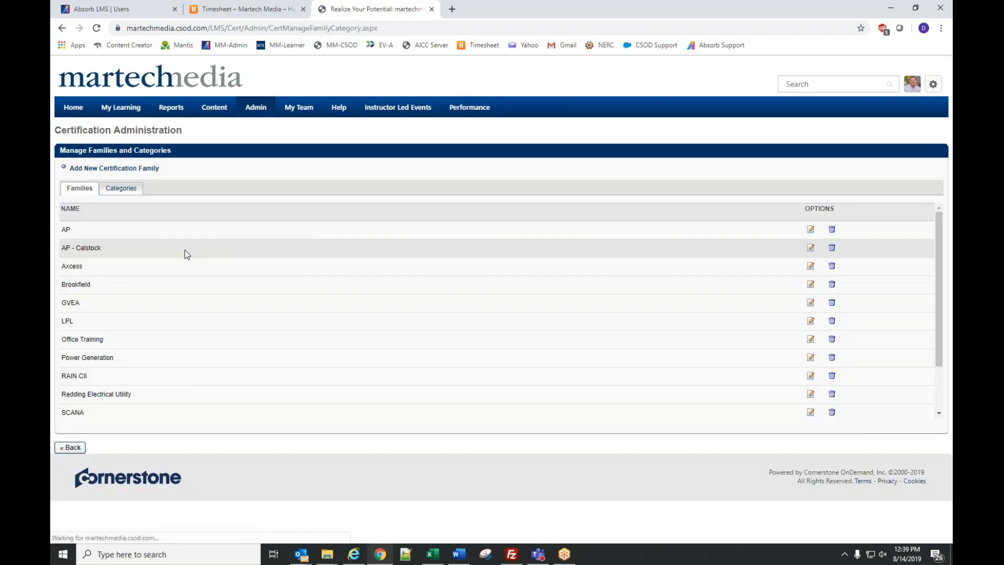
- Create and save a certification family named 'Bluearth Renewables'
left_click(91, 169)
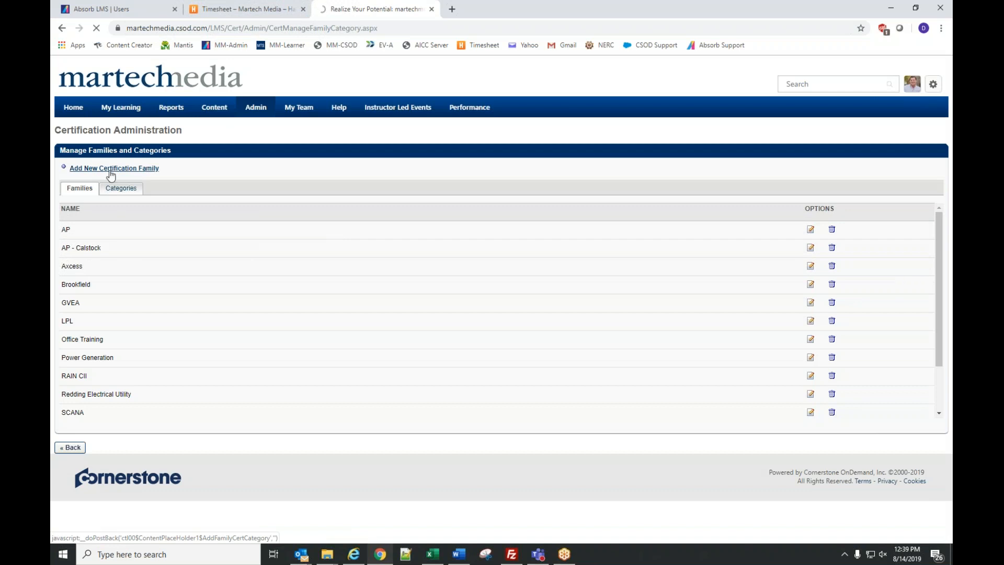
left_click(105, 228)
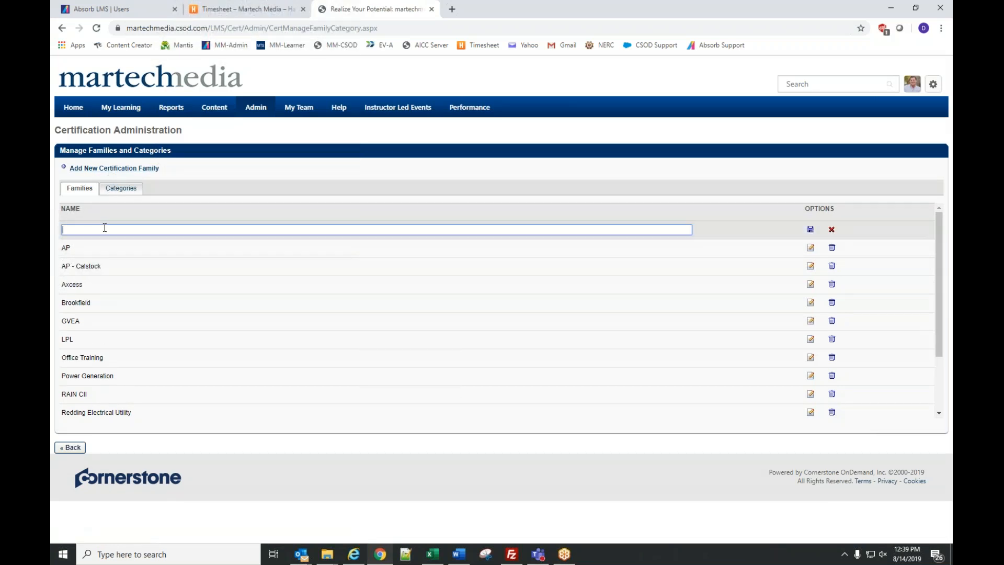
type("Bluearth Renewables")
left_click(810, 229)
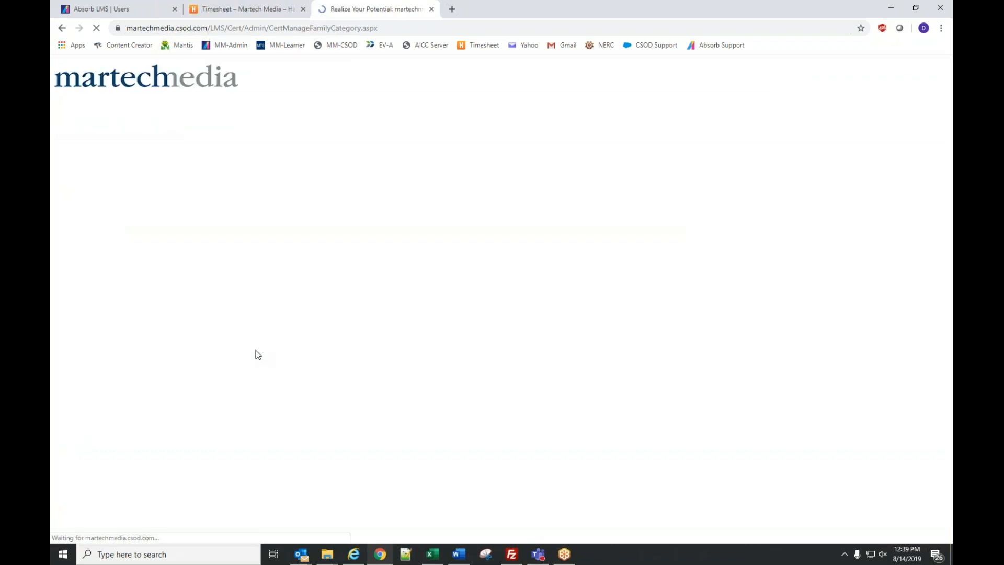
mouse_move(261, 109)
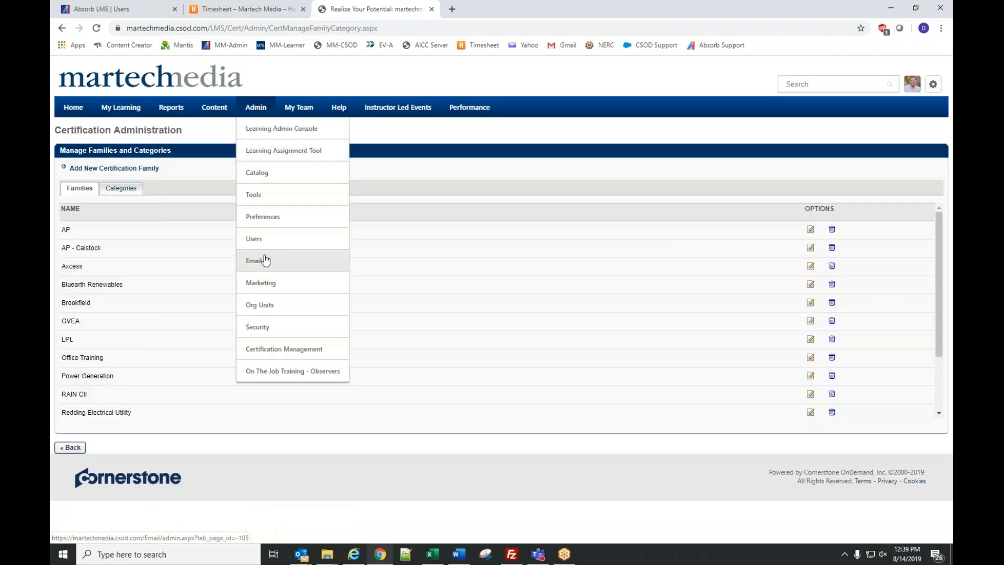
- Return through Catalog > Certifications to a fresh Create Certification form
left_click(258, 174)
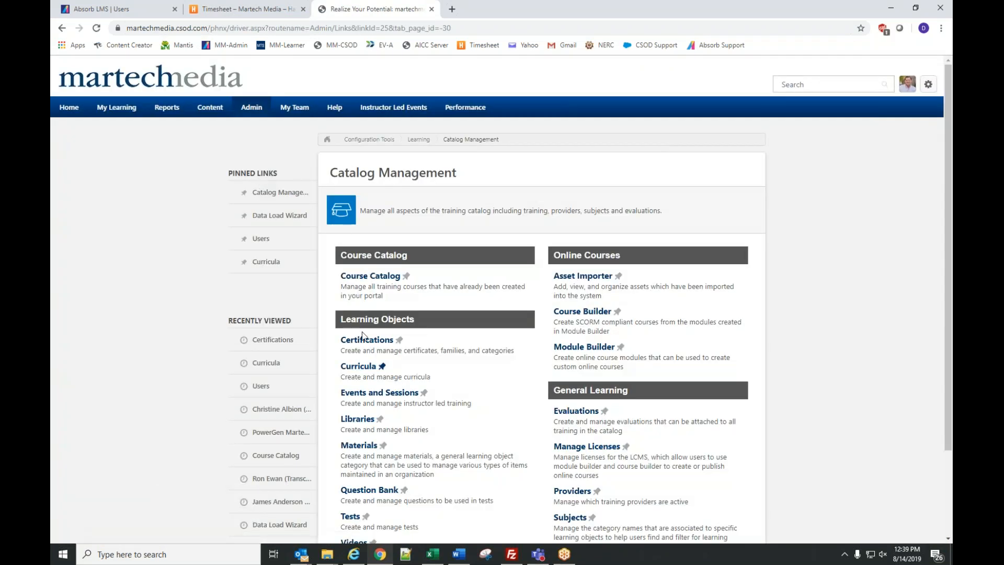
left_click(364, 341)
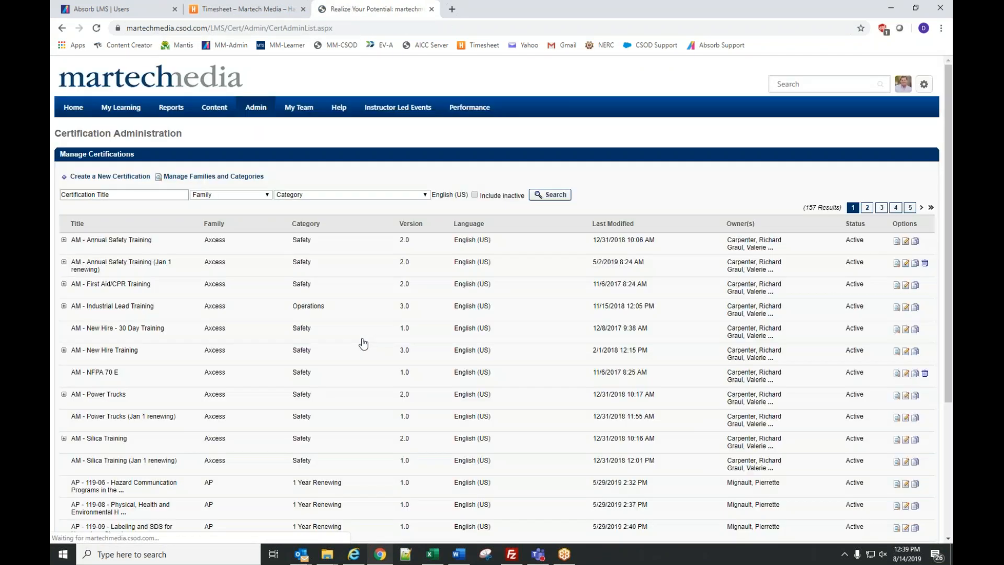
left_click(124, 177)
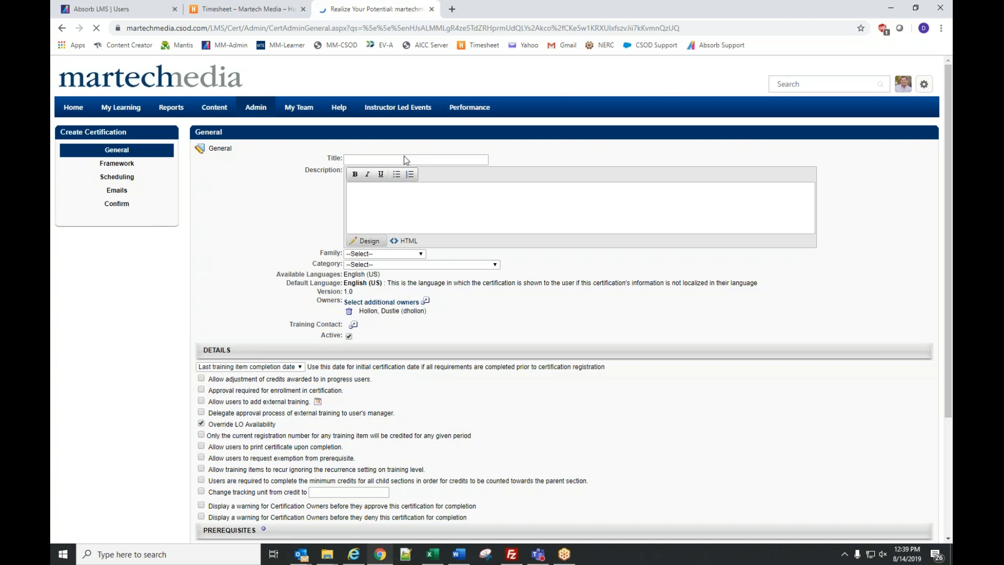
- Title it 'Bluearth - Tool Safety' with family Bluearth Renewables and category 1 Year Renewing
left_click(405, 159)
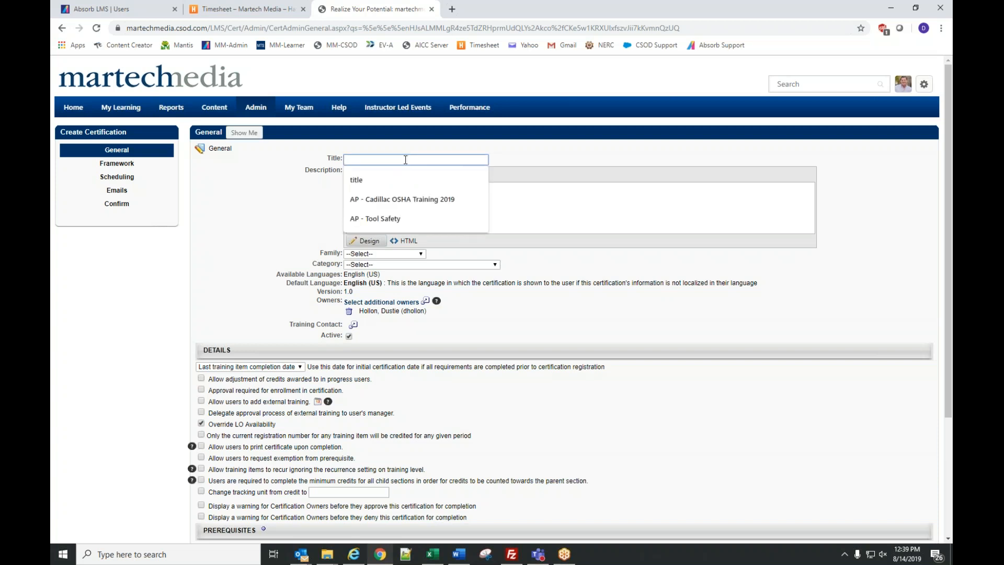
type("Bluearth - Tool Safety")
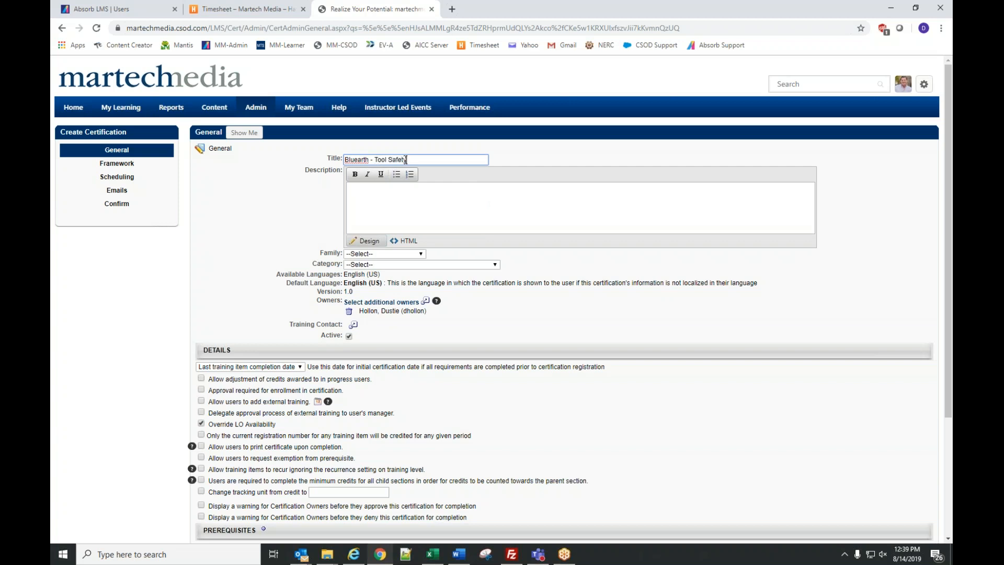
left_click(386, 255)
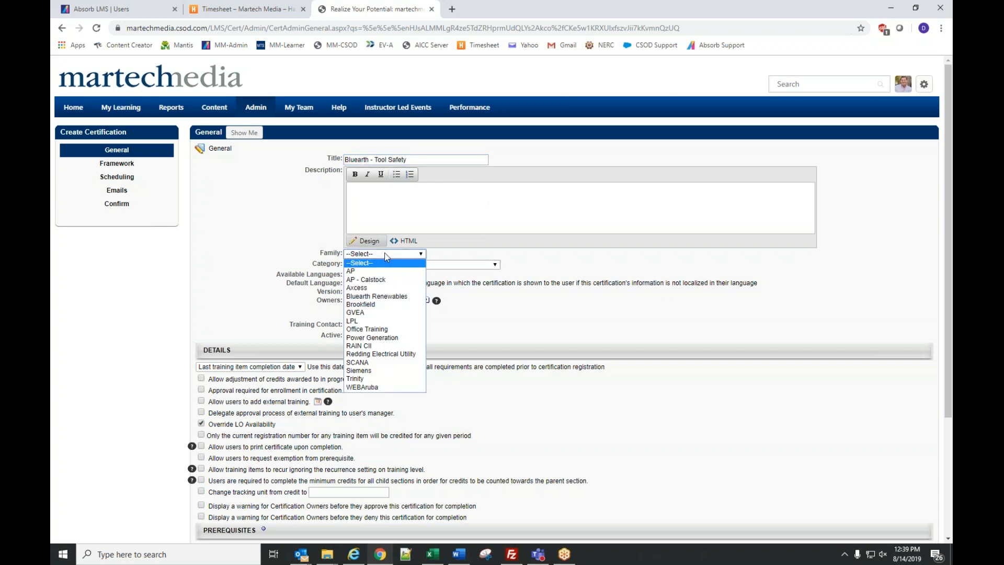
left_click(378, 296)
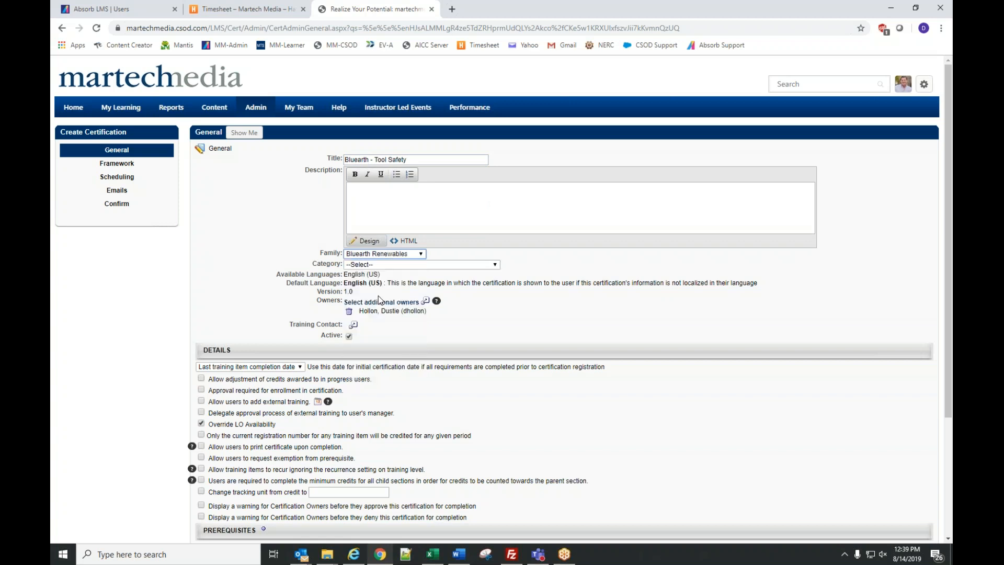
left_click(369, 265)
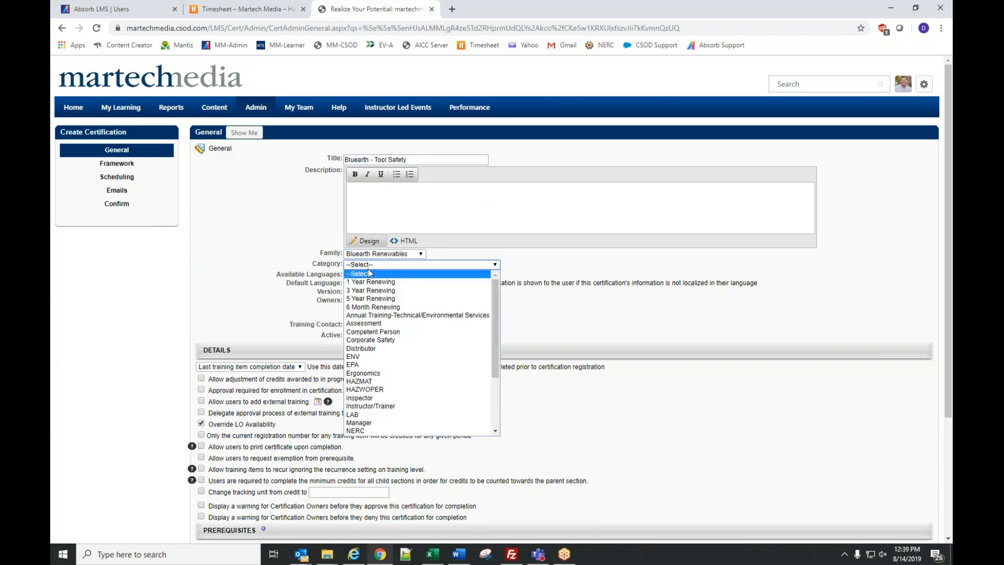
left_click(403, 287)
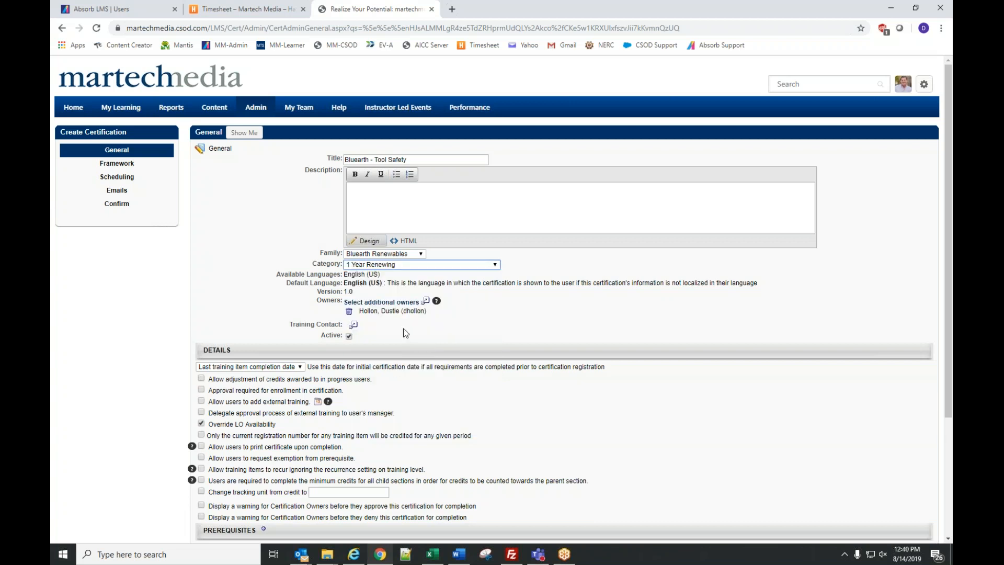
scroll(496, 312, "down", 1)
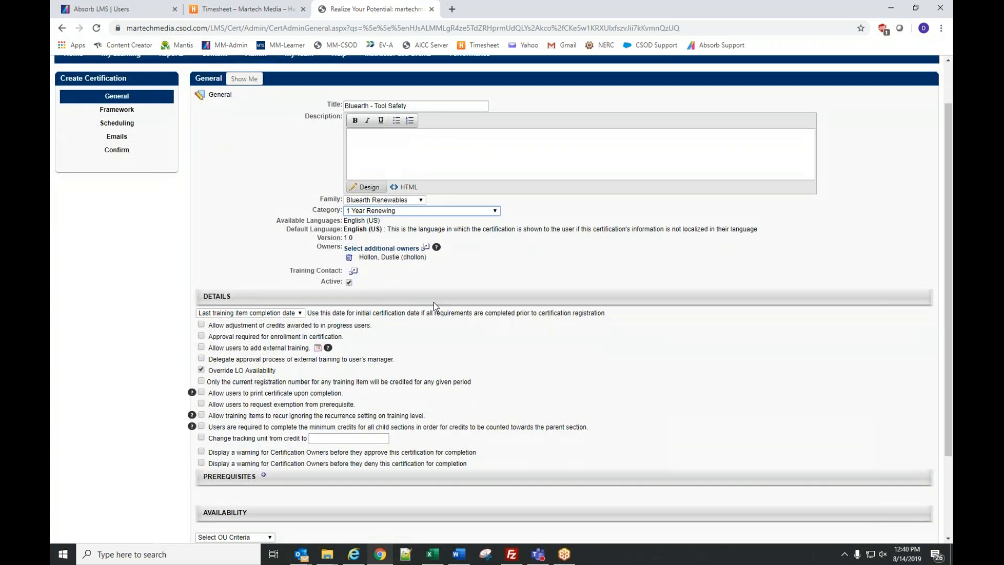
- Find the owner by last name, add the BluEarth Renewables user as owner, and continue
left_click(354, 271)
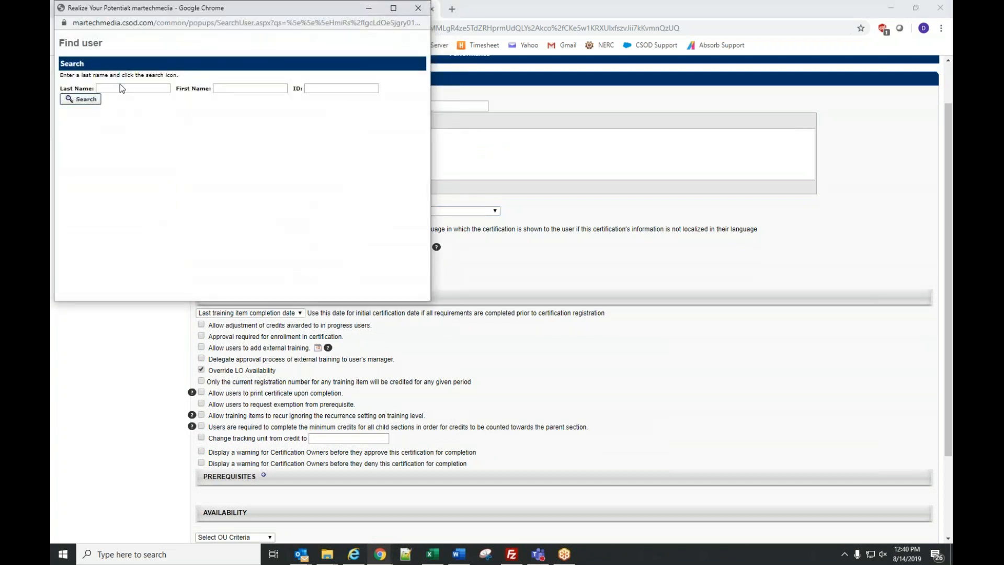
left_click(123, 87)
type("hollon")
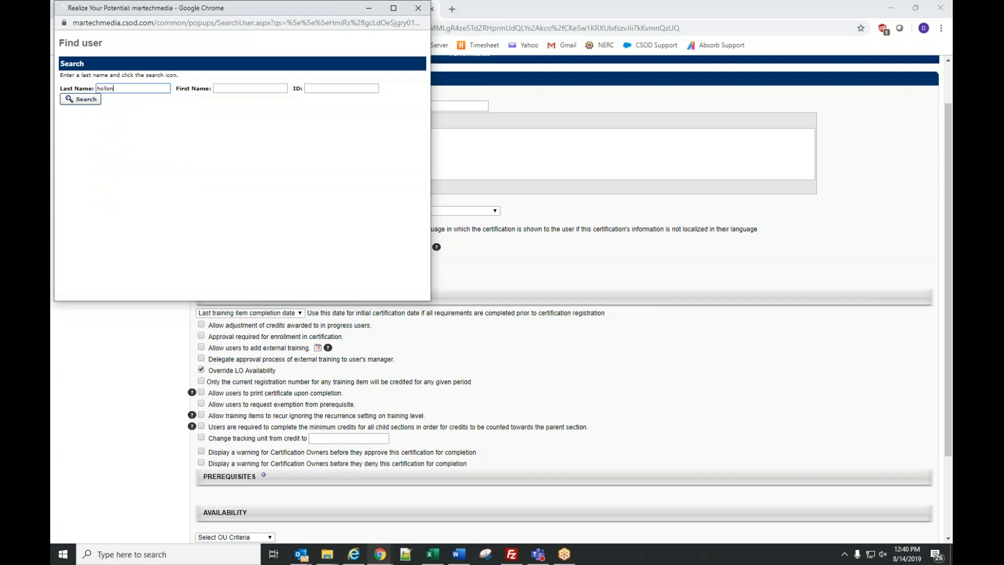
key("Return")
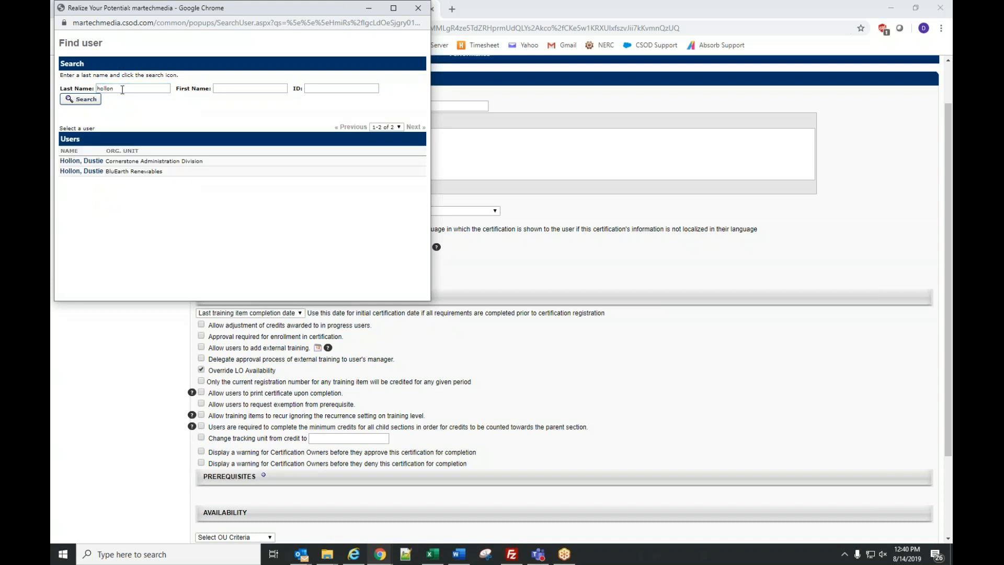
left_click(76, 158)
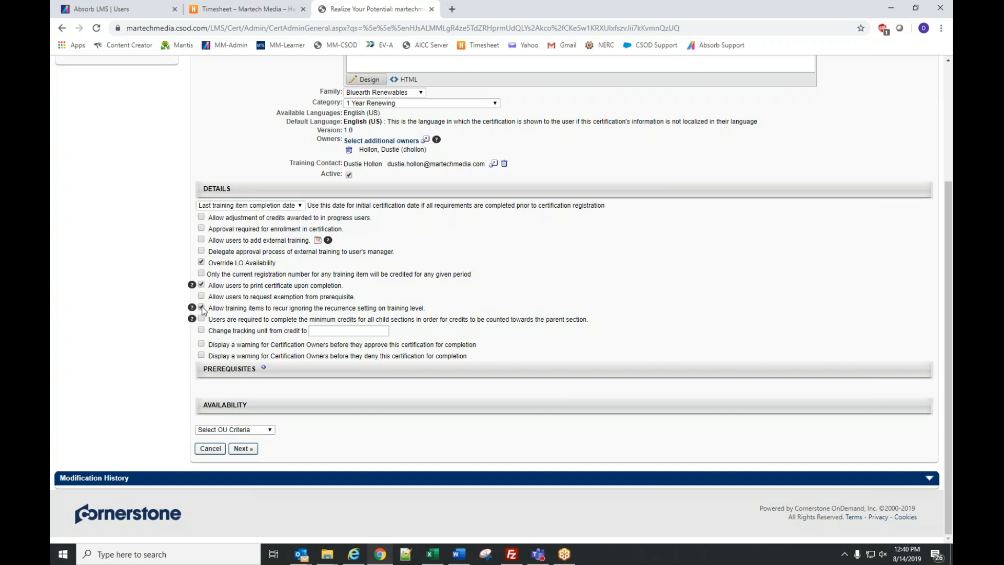
scroll(606, 267, "up", 3)
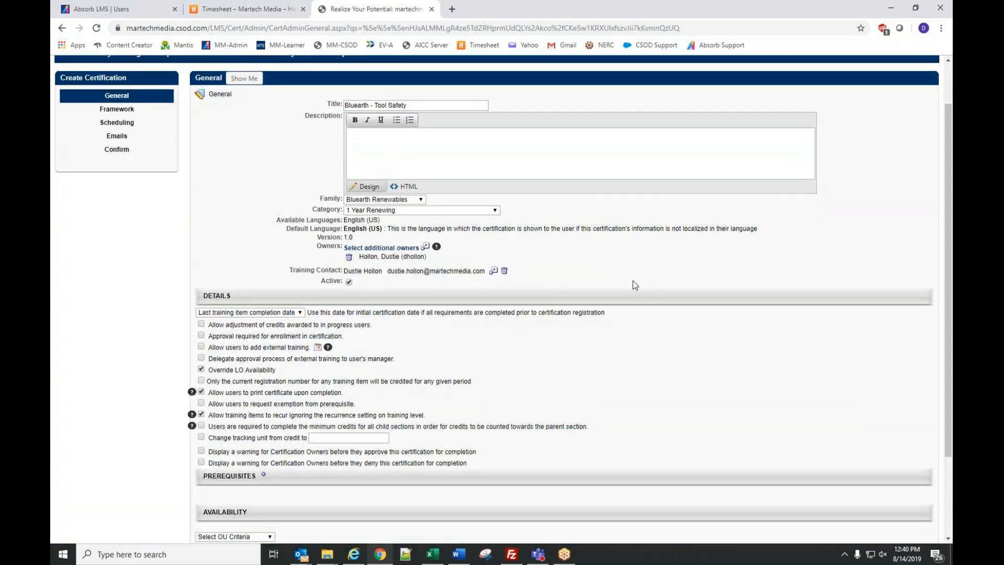
scroll(632, 280, "down", 3)
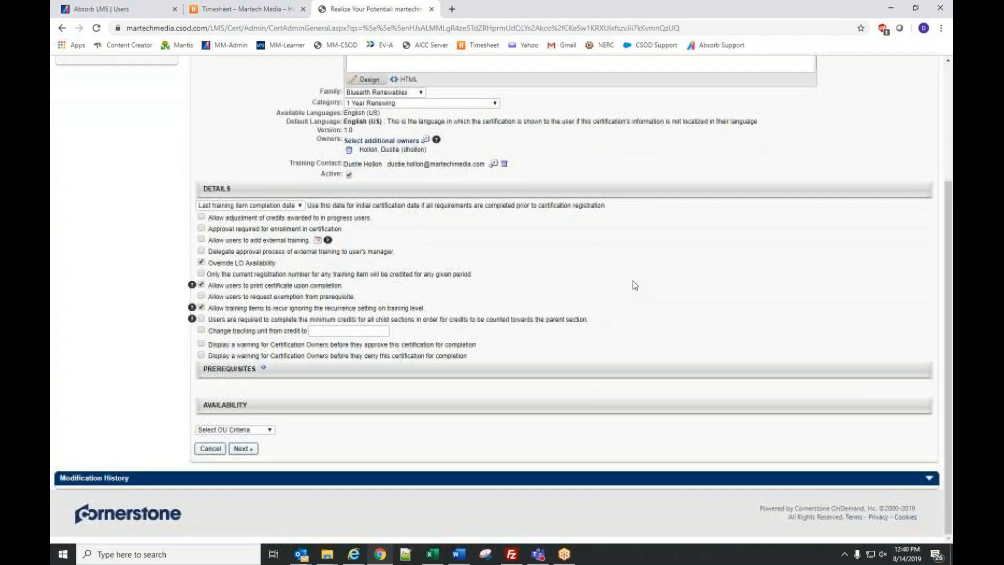
left_click(251, 452)
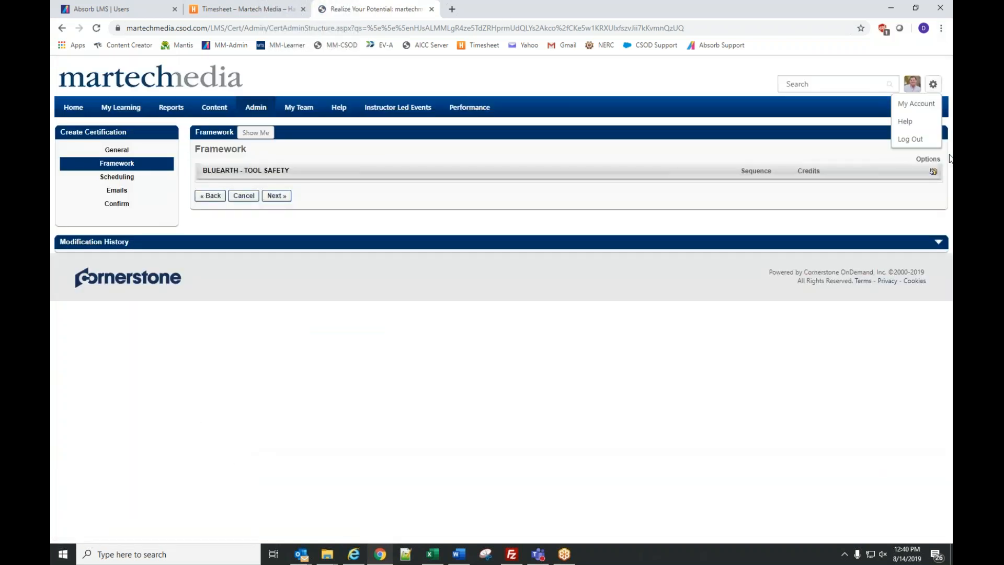
- Add a Safety framework section with minimum and maximum credits of 2
left_click(934, 171)
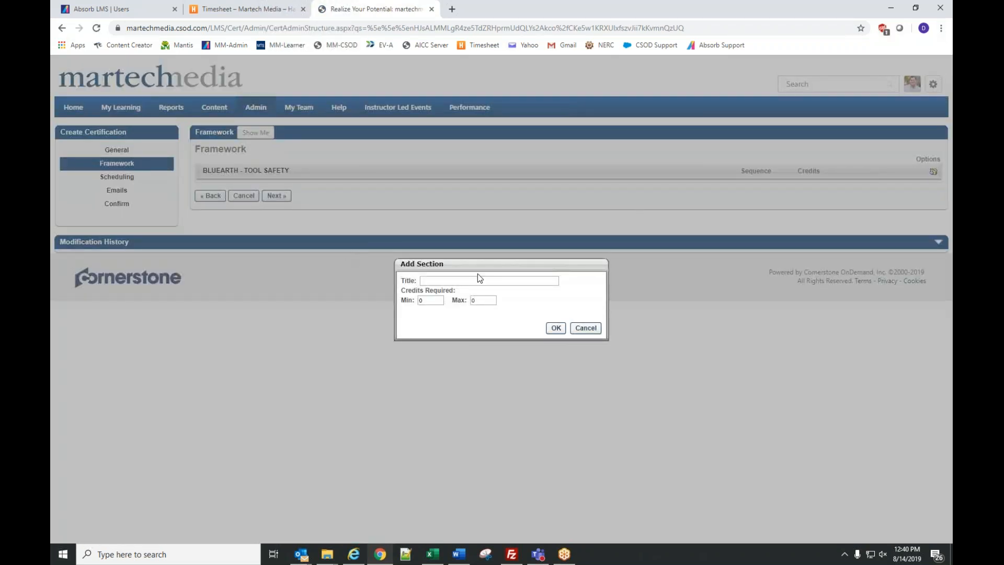
left_click(585, 328)
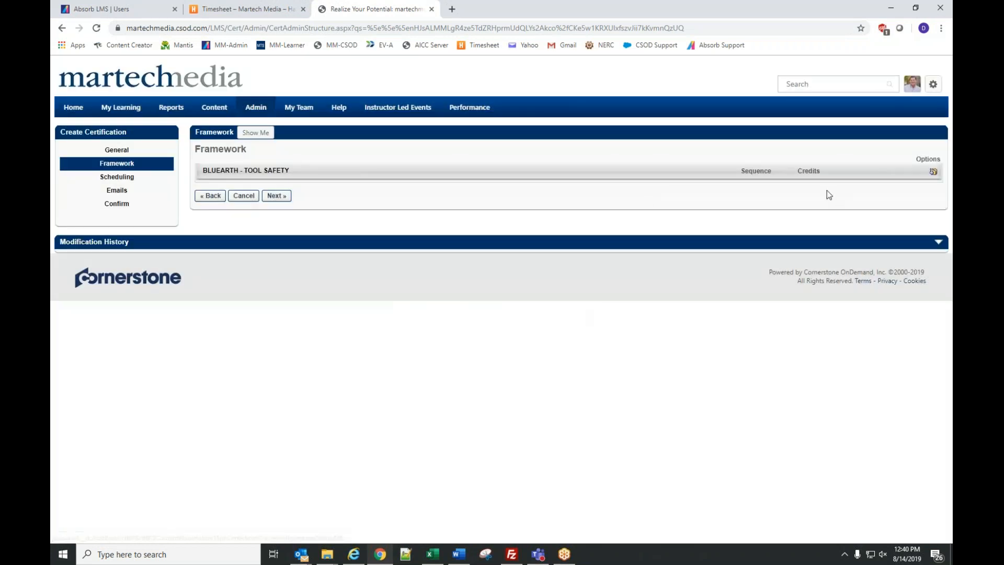
left_click(934, 171)
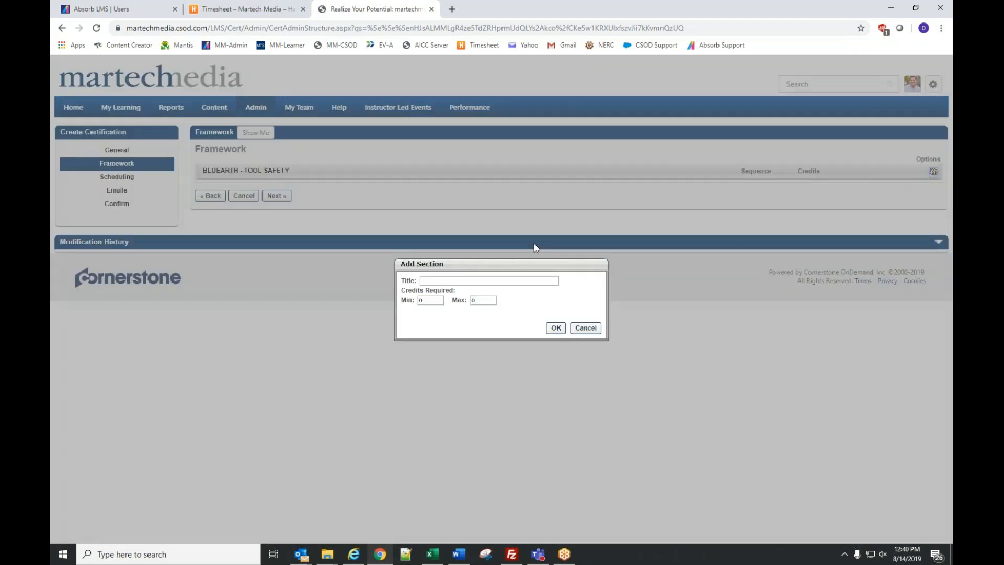
left_click(463, 280)
type("Safety")
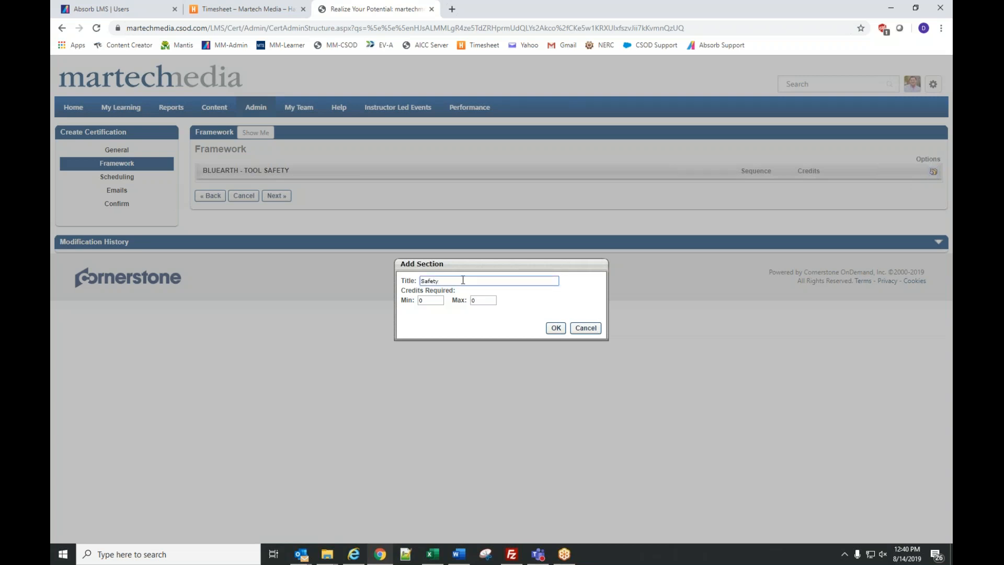
key("Tab")
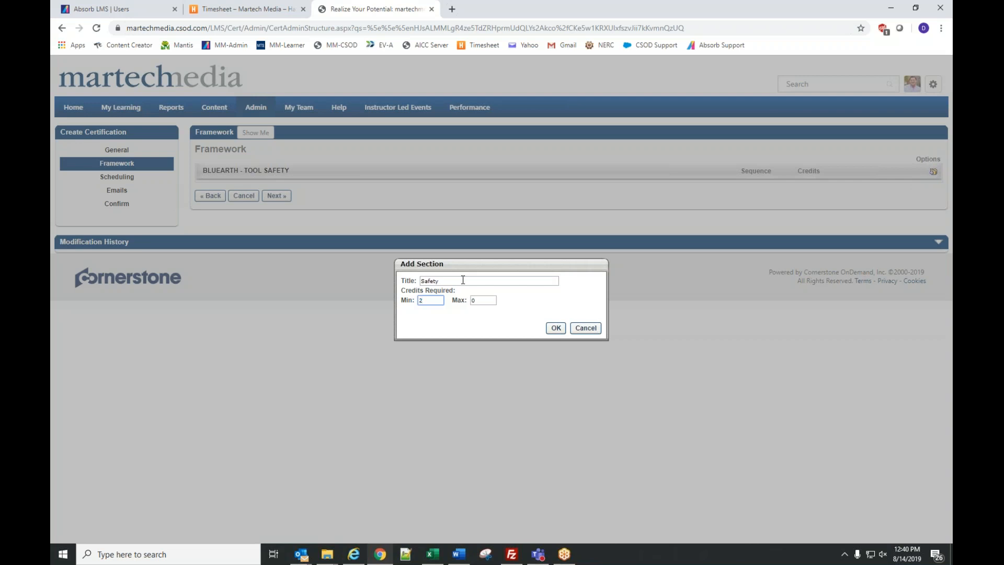
type("2")
key("Tab")
type("2")
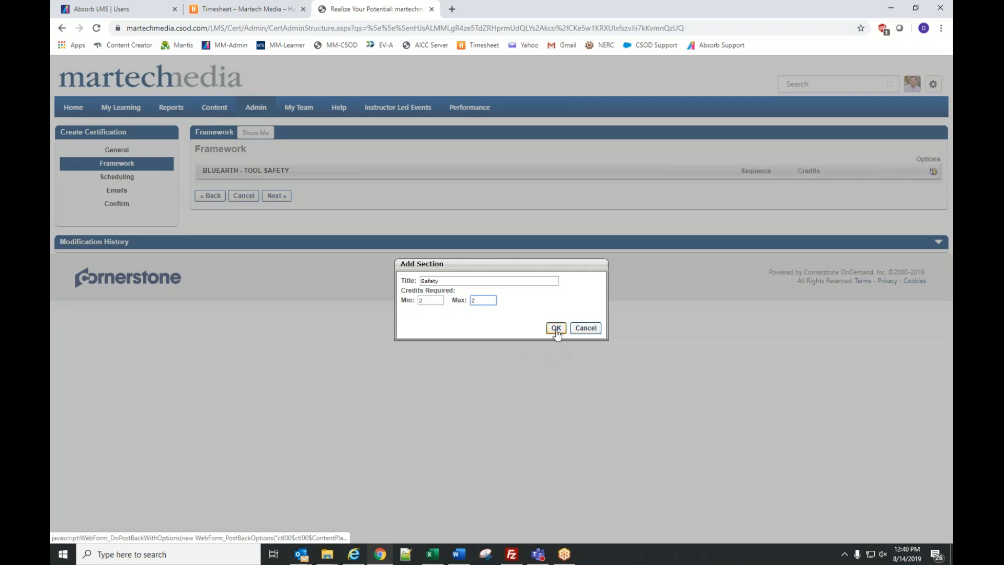
left_click(555, 328)
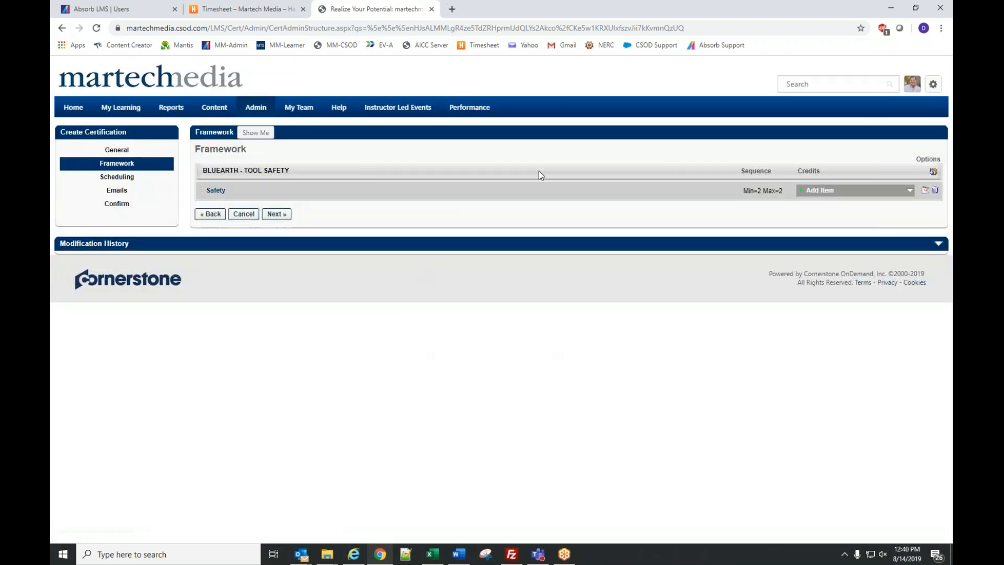
- Add a Tools framework section with minimum and maximum credits of 3
left_click(934, 172)
left_click(443, 281)
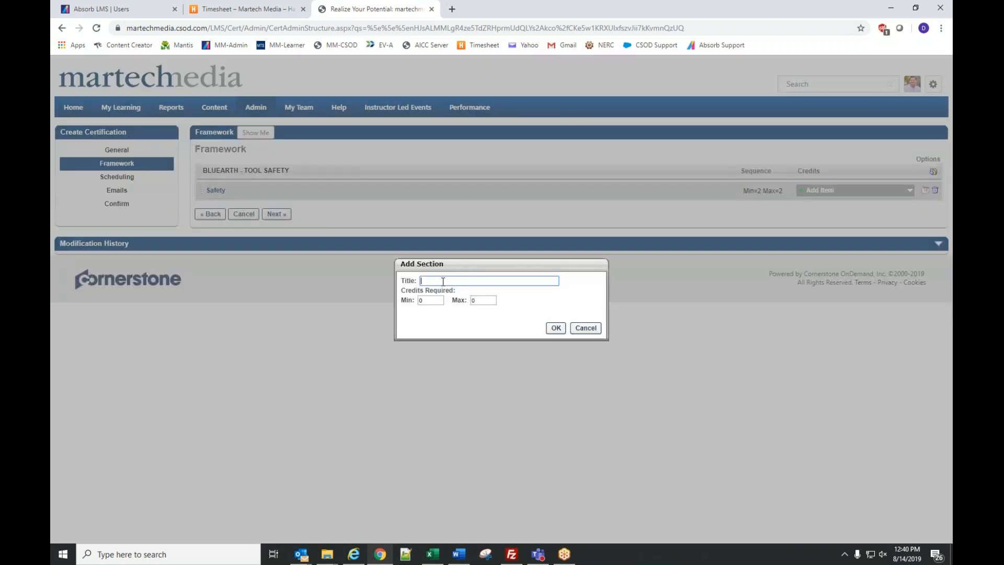
type("Tools")
key("Tab")
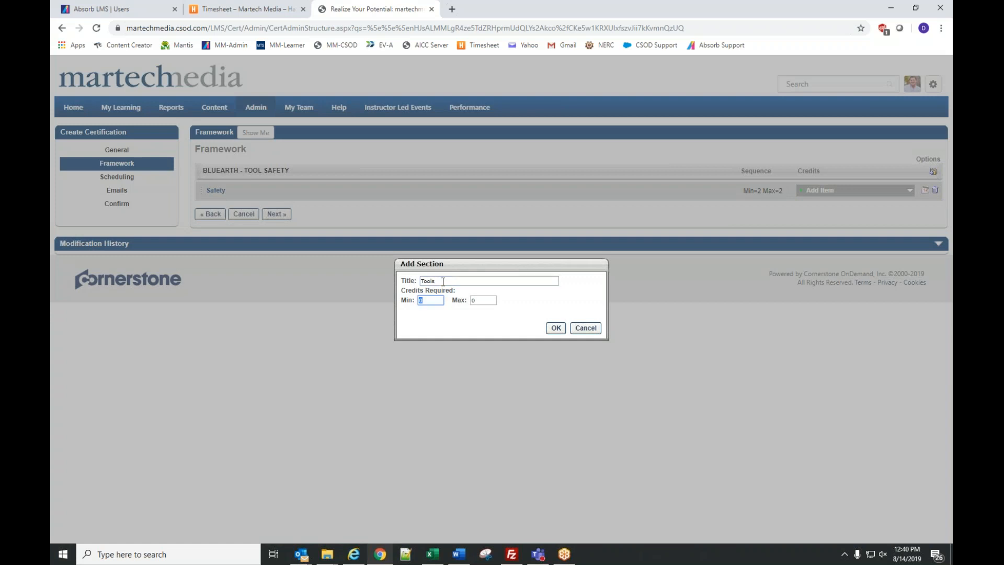
type("3")
key("Tab")
type("3")
left_click(556, 328)
left_click(853, 190)
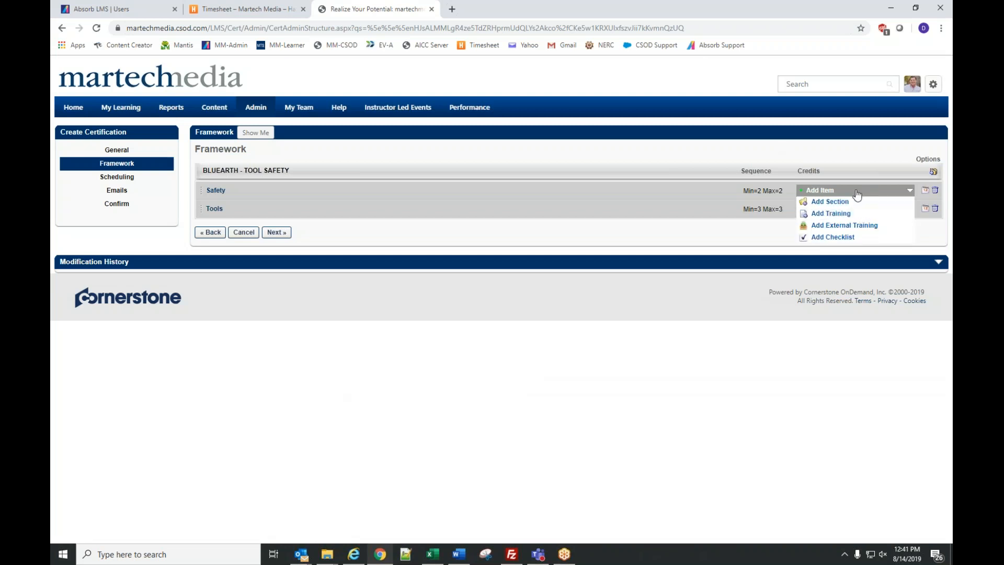
- Search trainings for '101' and add 101-01 Personal Protective Equipment and 101-02 Hearing and Noise Safety
left_click(832, 214)
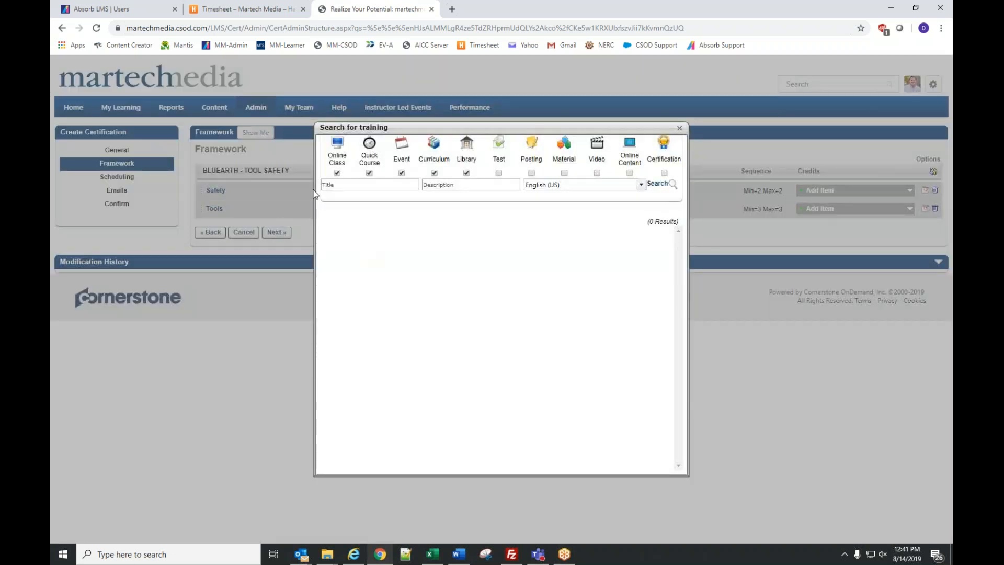
left_click(345, 184)
type("101")
key("Return")
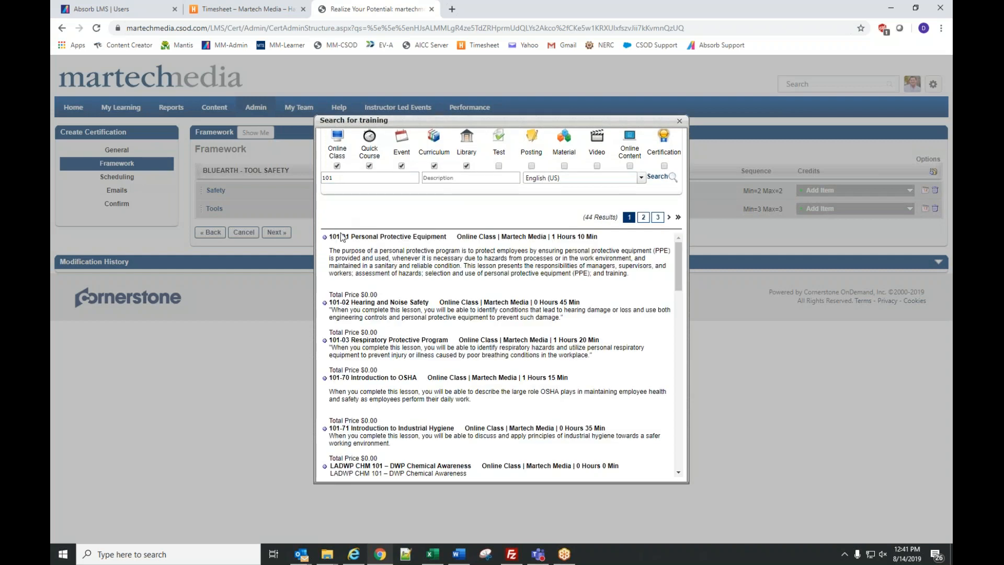
left_click(325, 239)
left_click(325, 304)
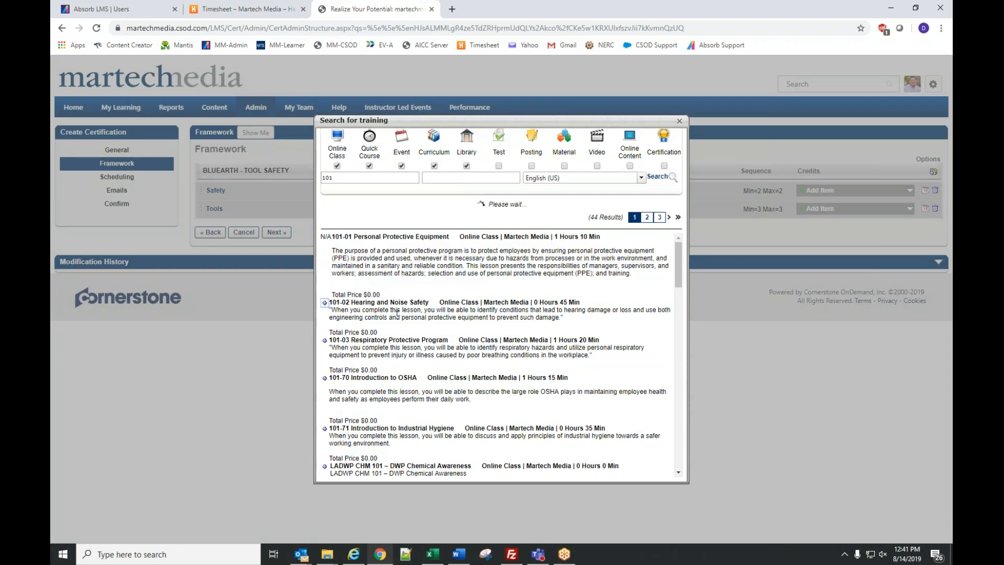
scroll(442, 347, "down", 10)
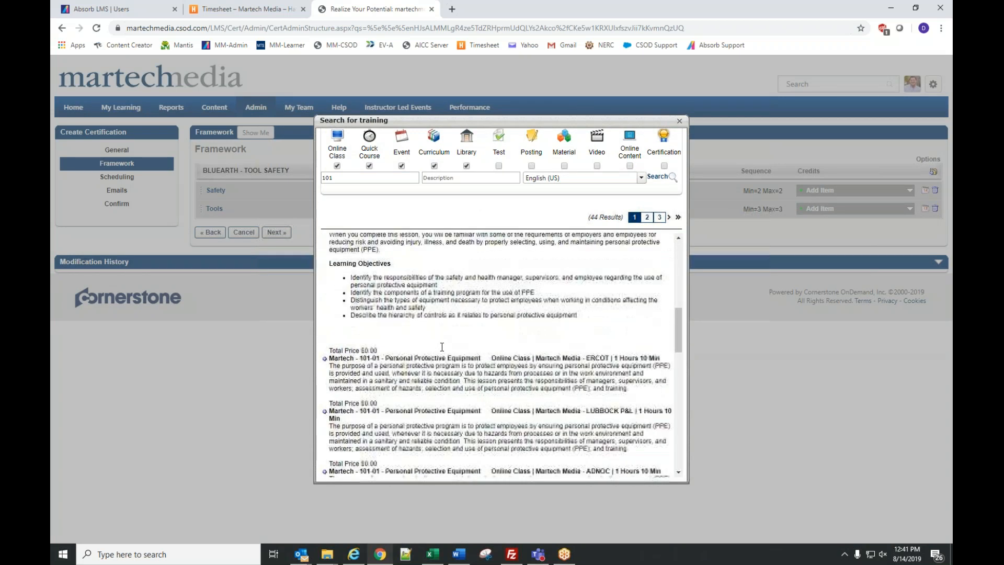
left_click_drag(678, 339, 665, 290)
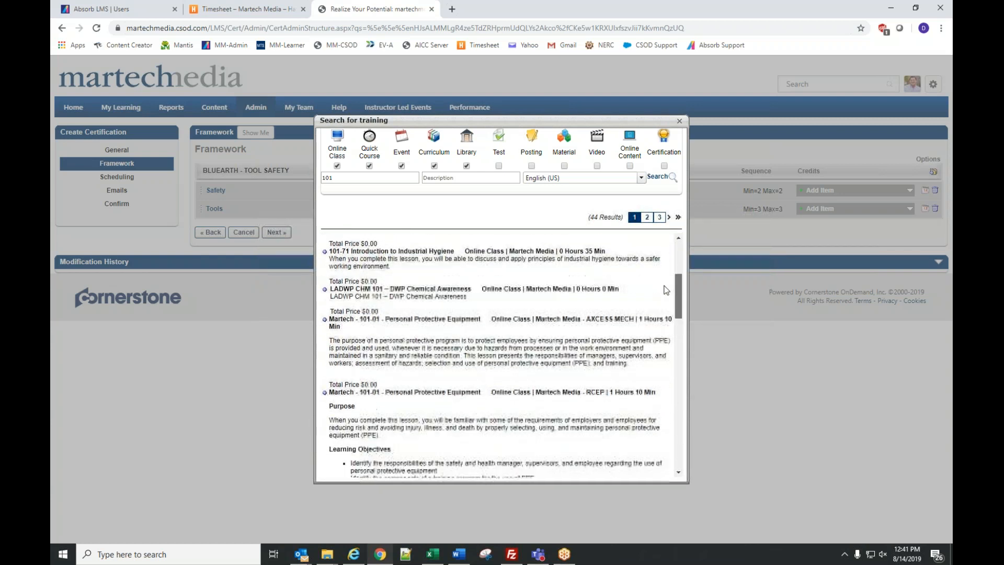
left_click_drag(535, 317, 634, 317)
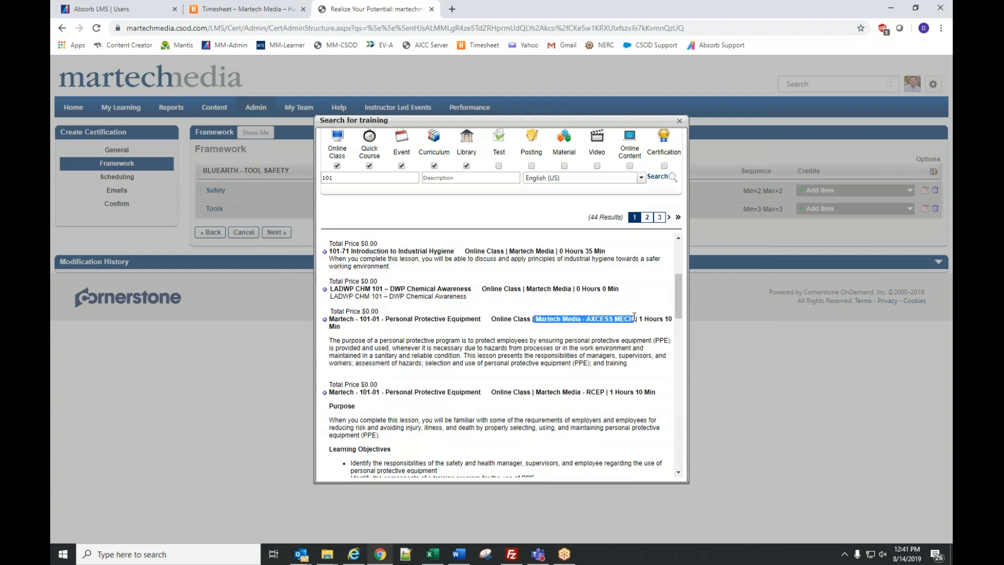
scroll(512, 317, "up", 3)
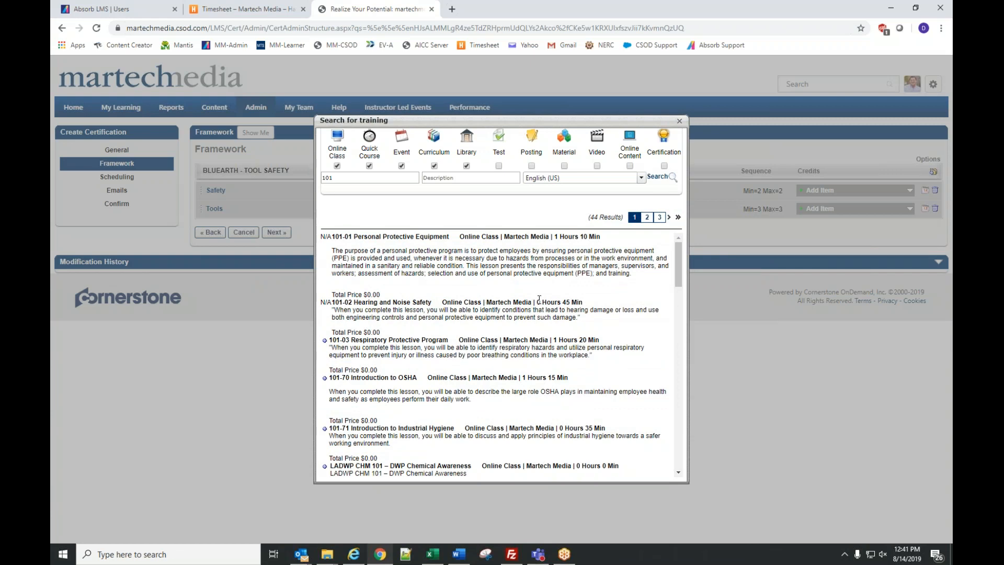
scroll(539, 300, "down", 2)
scroll(539, 301, "up", 2)
scroll(539, 304, "down", 1)
scroll(540, 304, "down", 10)
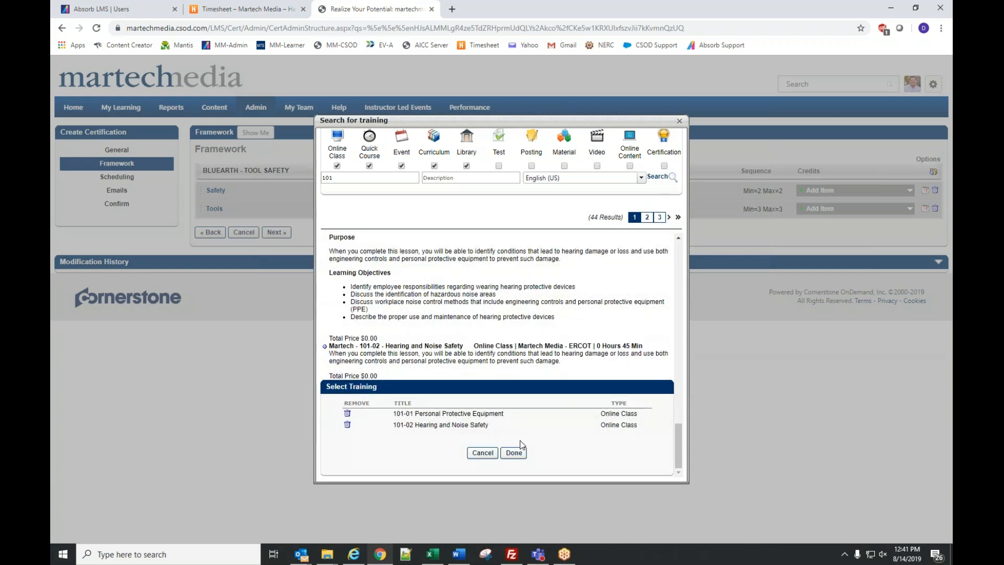
left_click(515, 453)
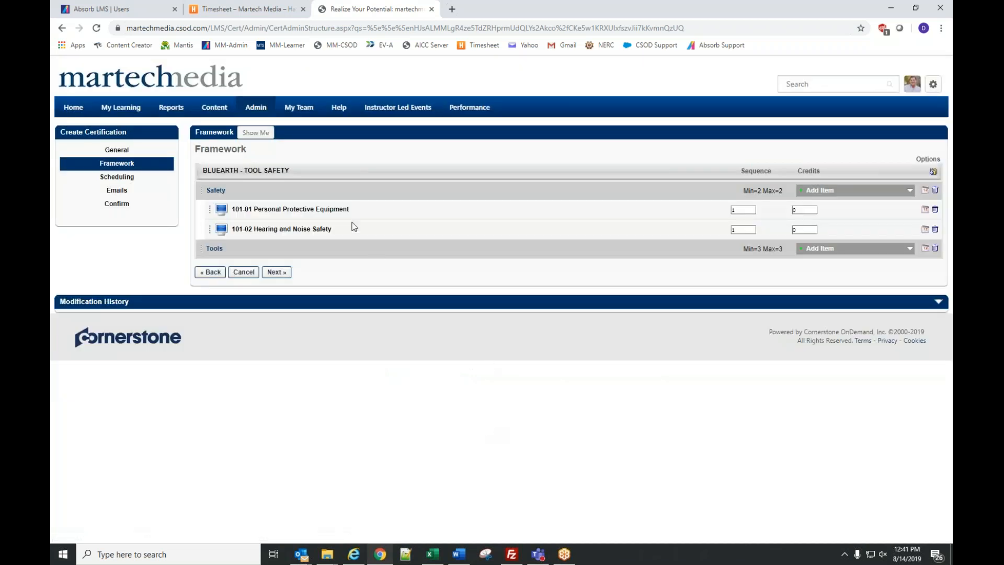
- Search trainings for 'tools' and add 201-02, 201-03 Hand Tools and 201-04 Portable Power Tools
left_click(821, 250)
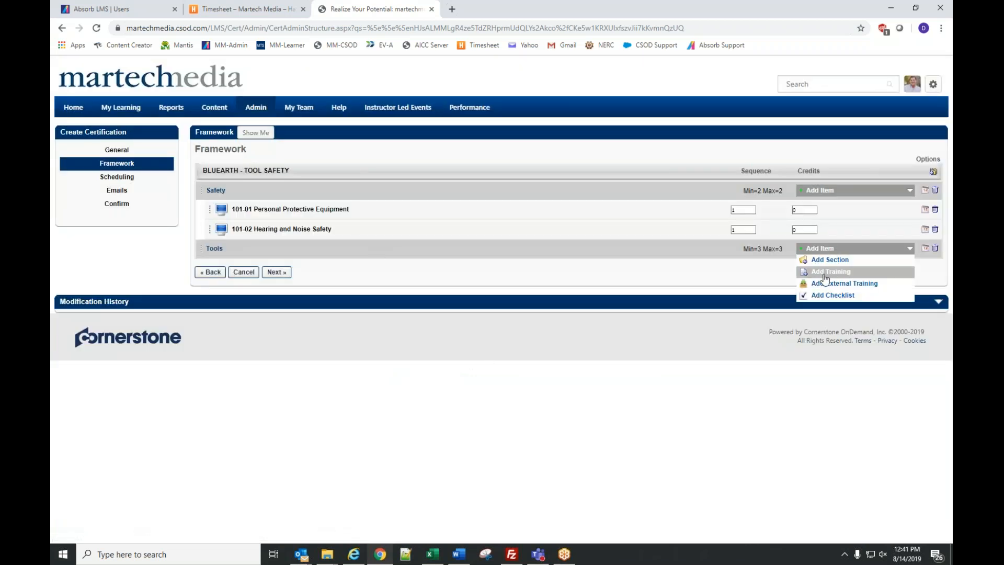
left_click(825, 272)
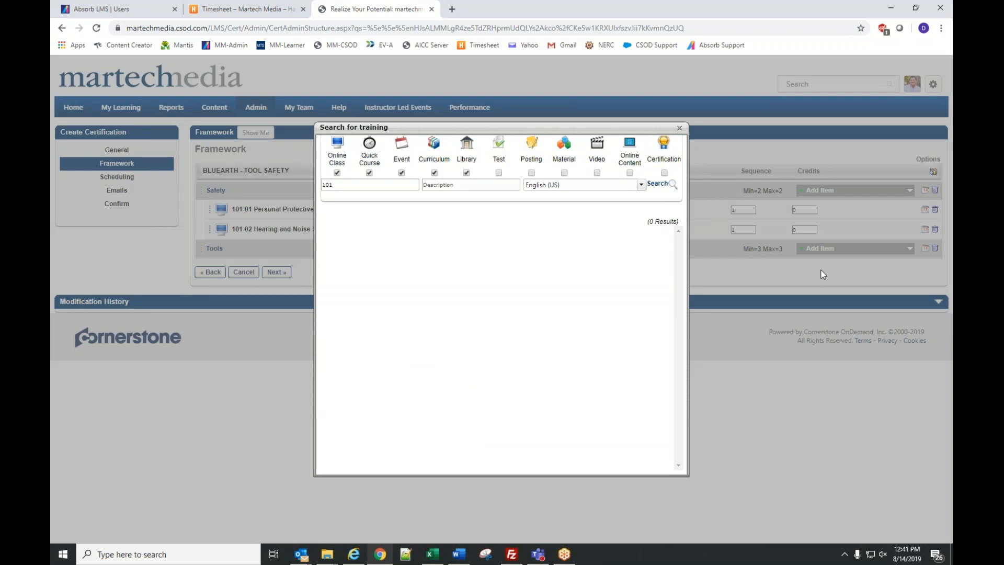
left_click(378, 181)
double_click(375, 184)
type("tools")
key("Return")
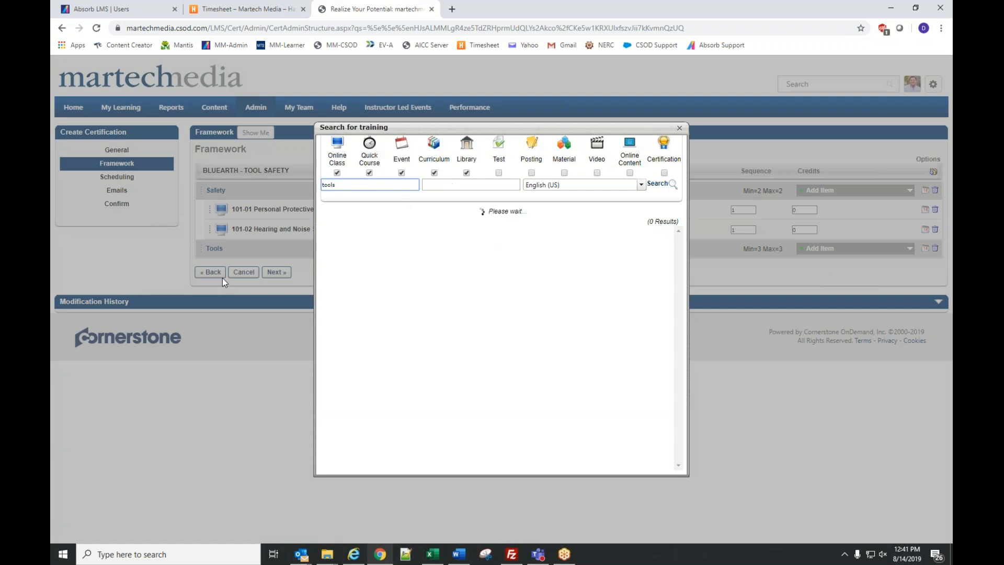
left_click(325, 238)
left_click(325, 284)
left_click(325, 322)
left_click_drag(679, 261, 692, 466)
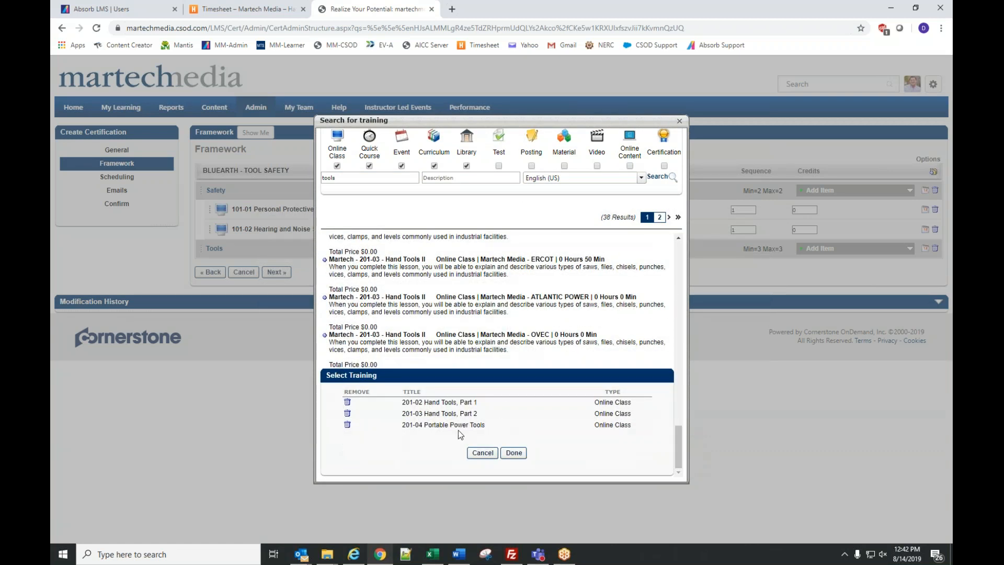
left_click(513, 453)
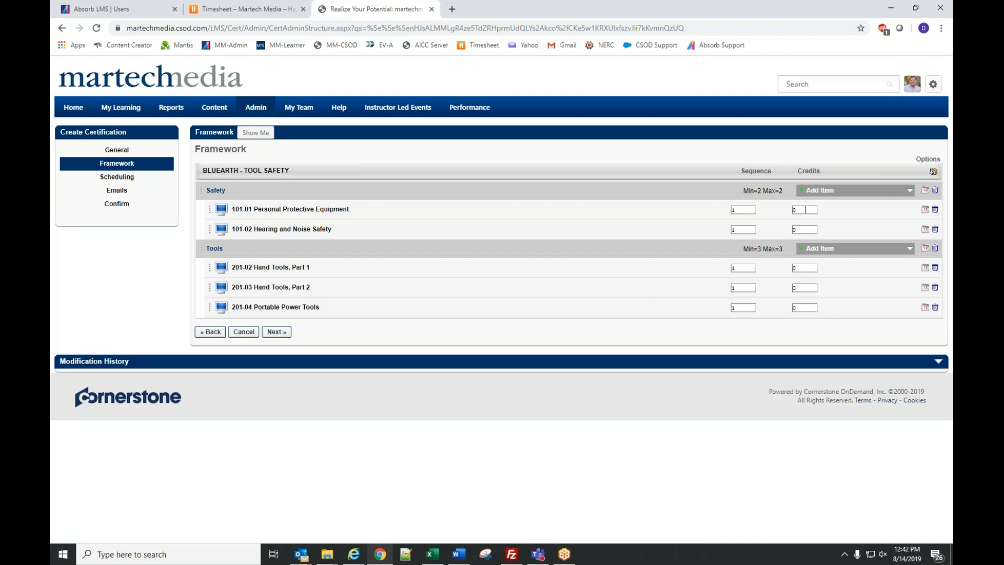
double_click(807, 209)
type("1")
key("Tab")
type("1")
double_click(804, 268)
type("1")
double_click(803, 287)
type("1")
double_click(804, 307)
type("1")
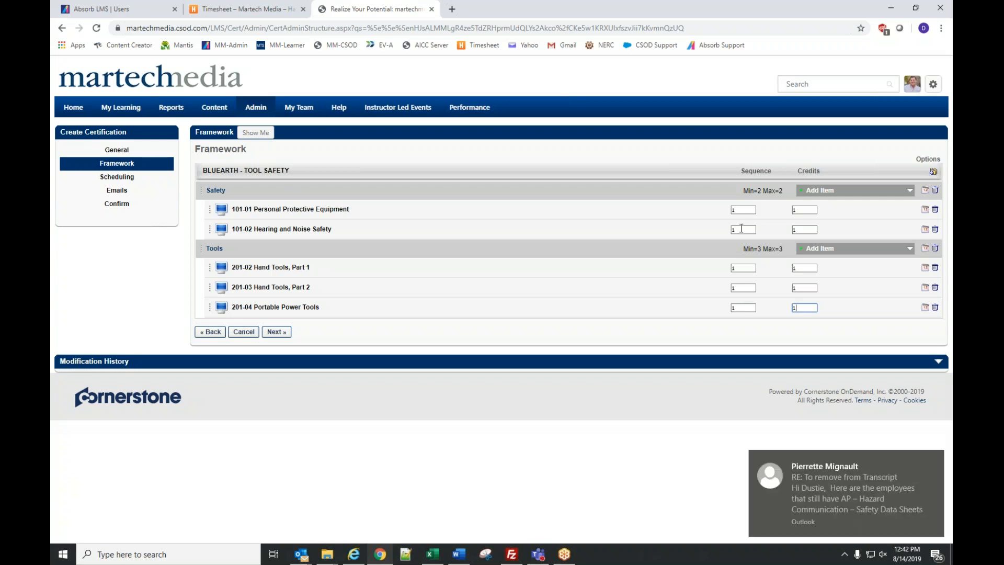
left_click(934, 456)
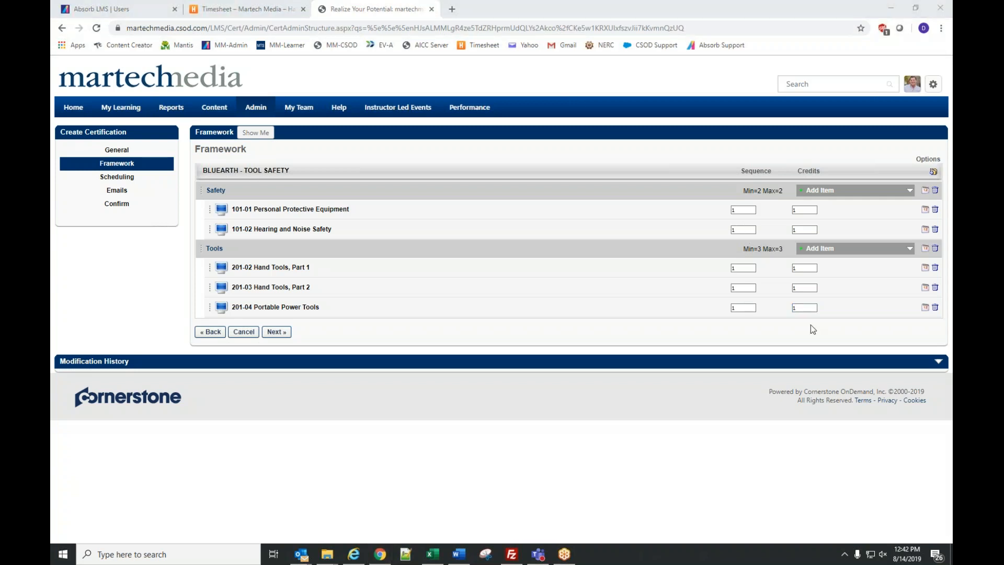
double_click(744, 233)
type("2")
double_click(737, 287)
type("2")
double_click(745, 309)
type("3")
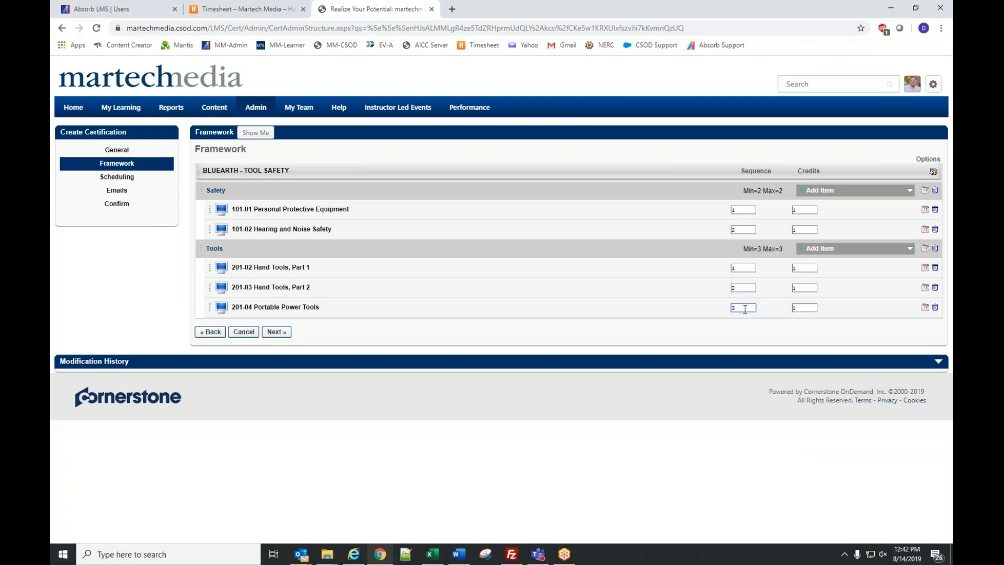
key("ctrl+z")
key("ctrl+z")
key("ctrl+z")
- Go to Scheduling and open the period type lookup offering One Time Only, Fixed Date, Relative, Rolling
left_click(276, 333)
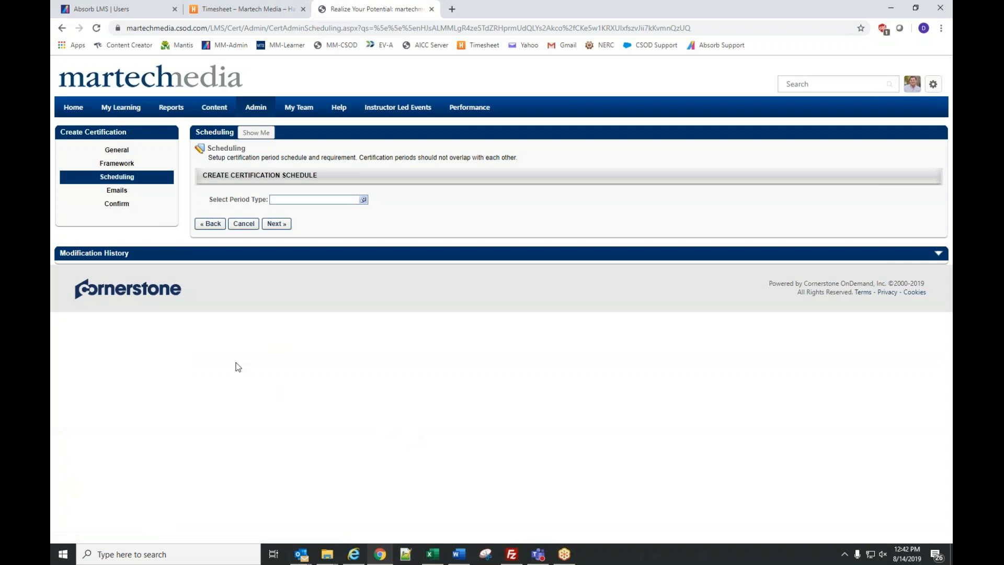
left_click(362, 201)
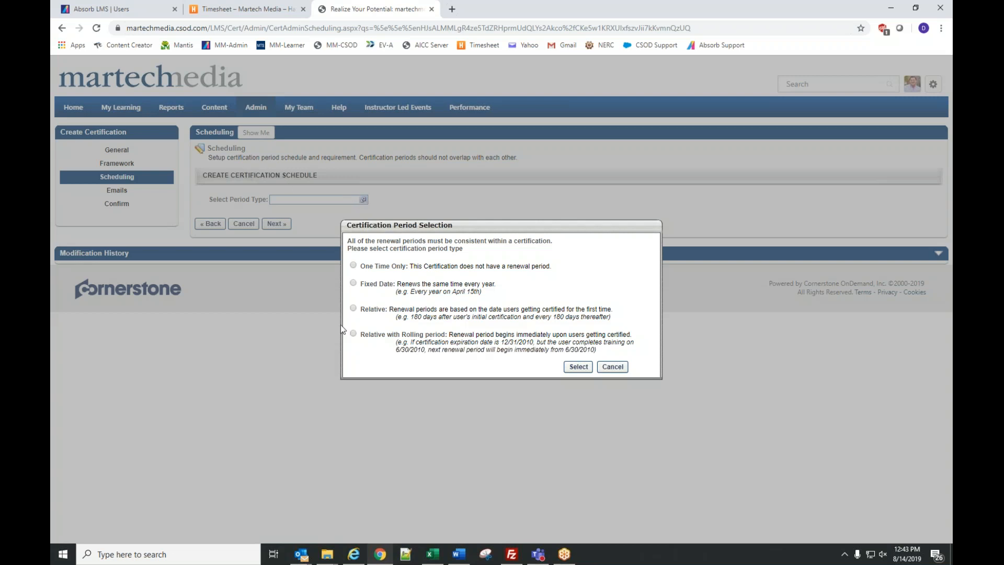
- Choose Relative with Rolling period as the certification period type and confirm it
left_click(354, 334)
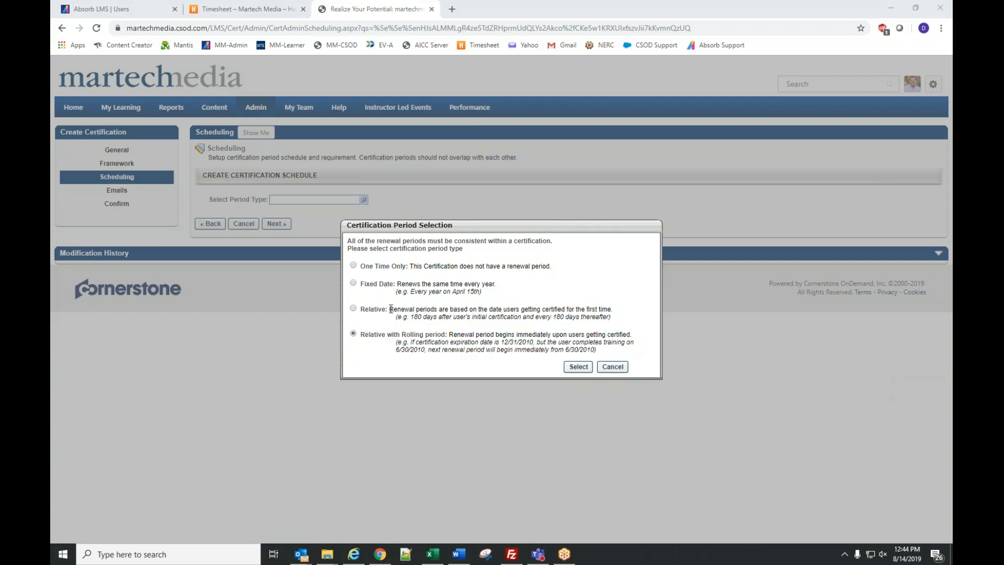
left_click(374, 310)
left_click(378, 338)
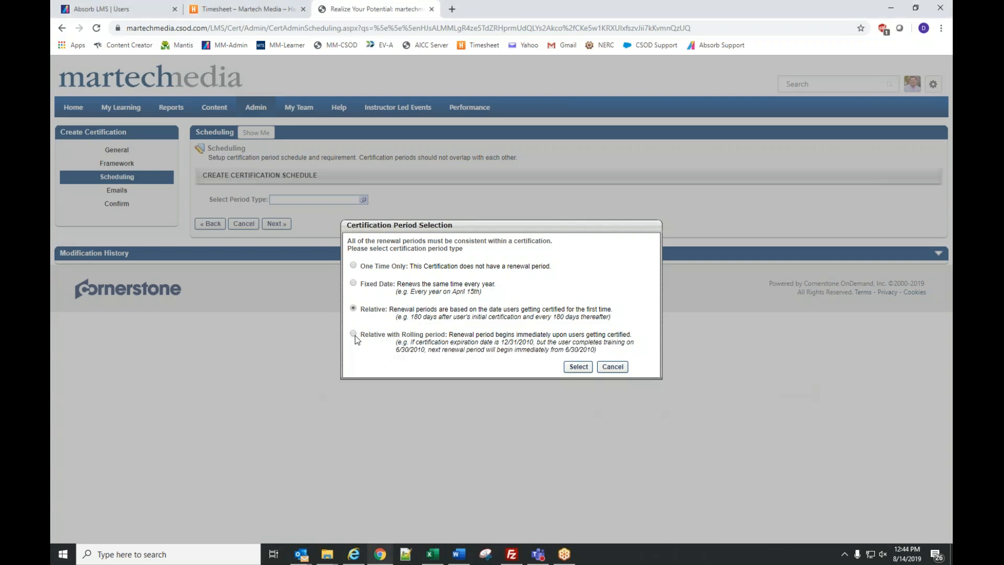
left_click(577, 367)
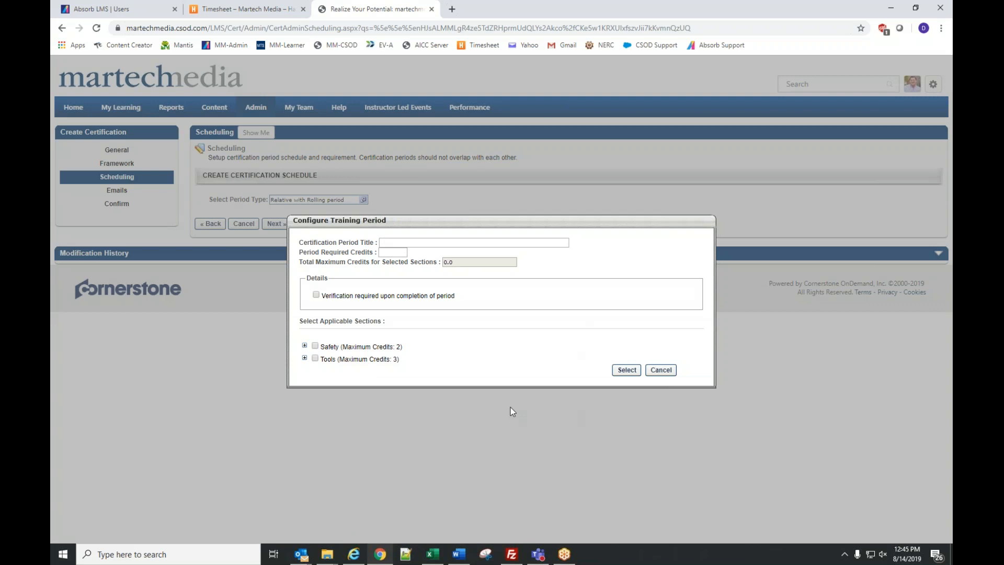
- Add an Initial Period requiring 5 credits that includes the Safety section
left_click(419, 241)
type("Int")
type("itial Period")
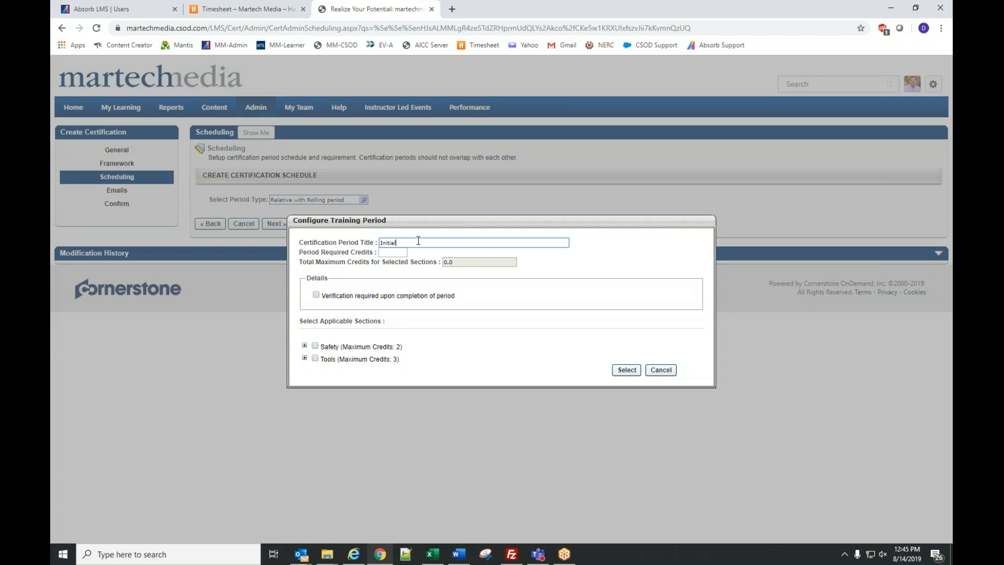
key("Tab")
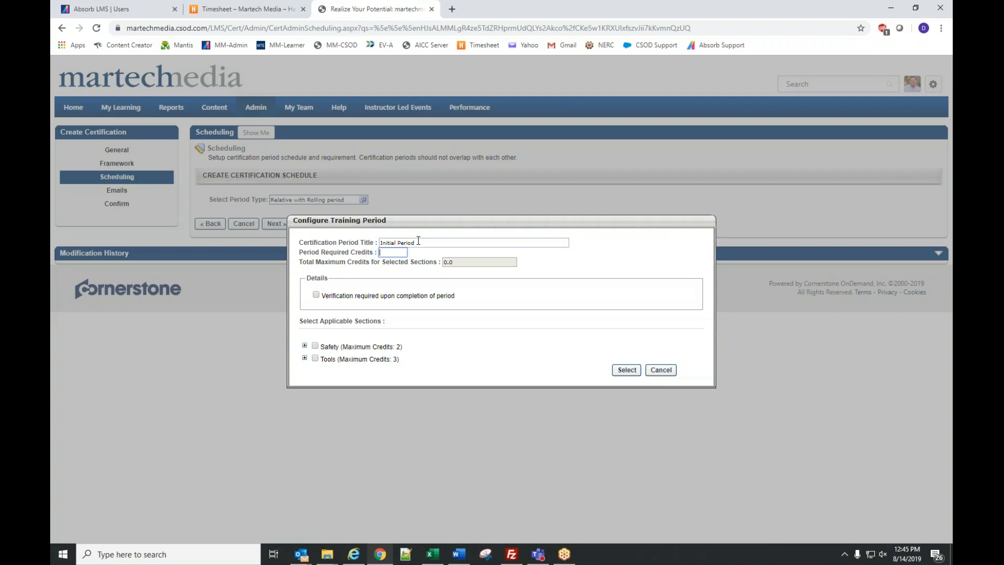
type("5")
left_click(315, 346)
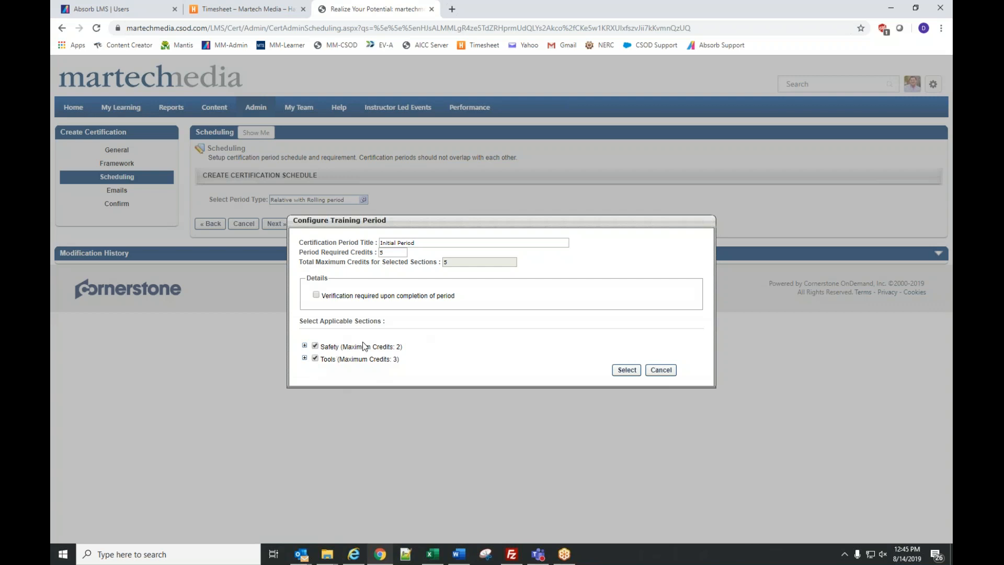
left_click(627, 371)
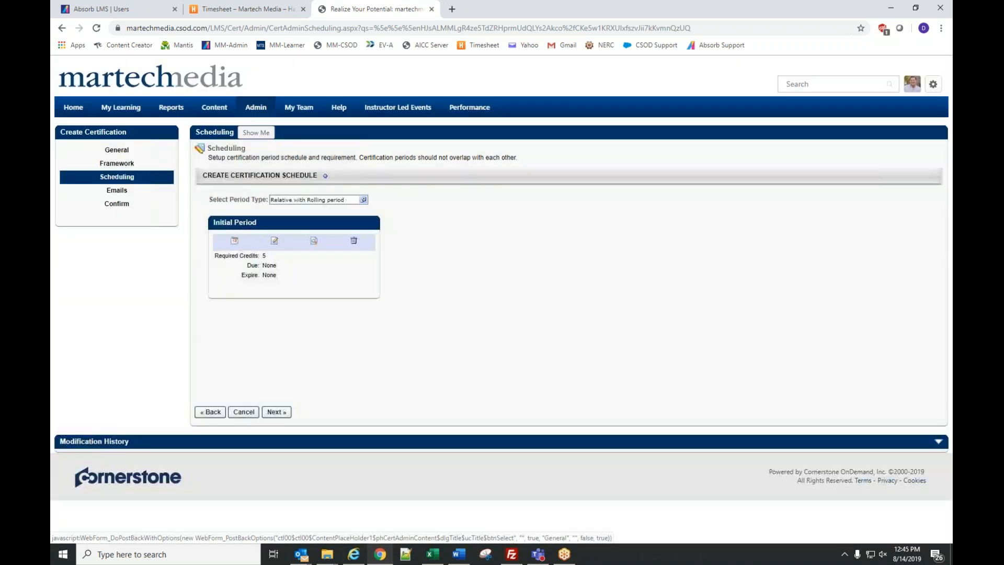
- Add a Renewal Period requiring 5 credits that includes the Safety section
left_click(326, 177)
left_click(409, 229)
type("Renewal Period")
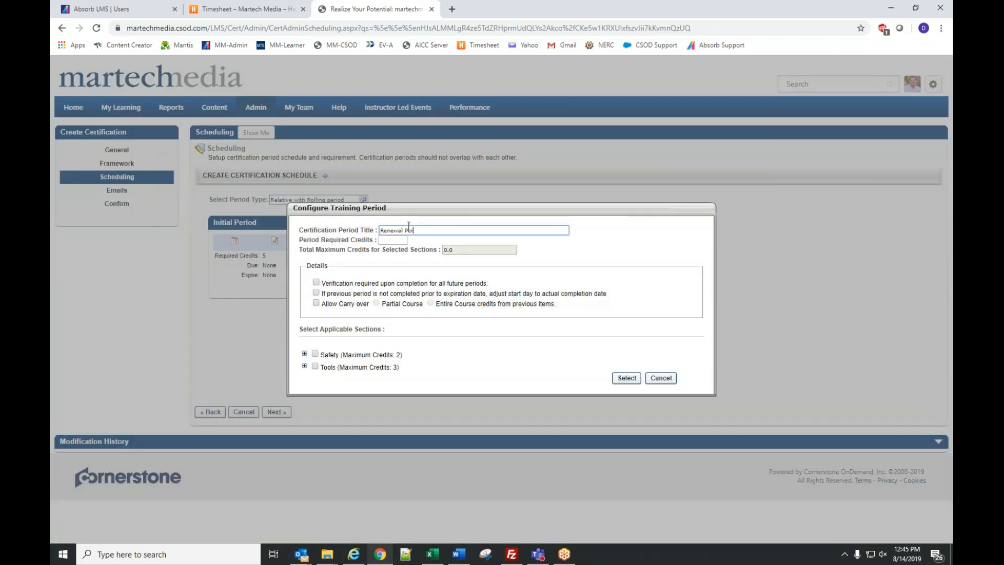
key("Tab")
type("5")
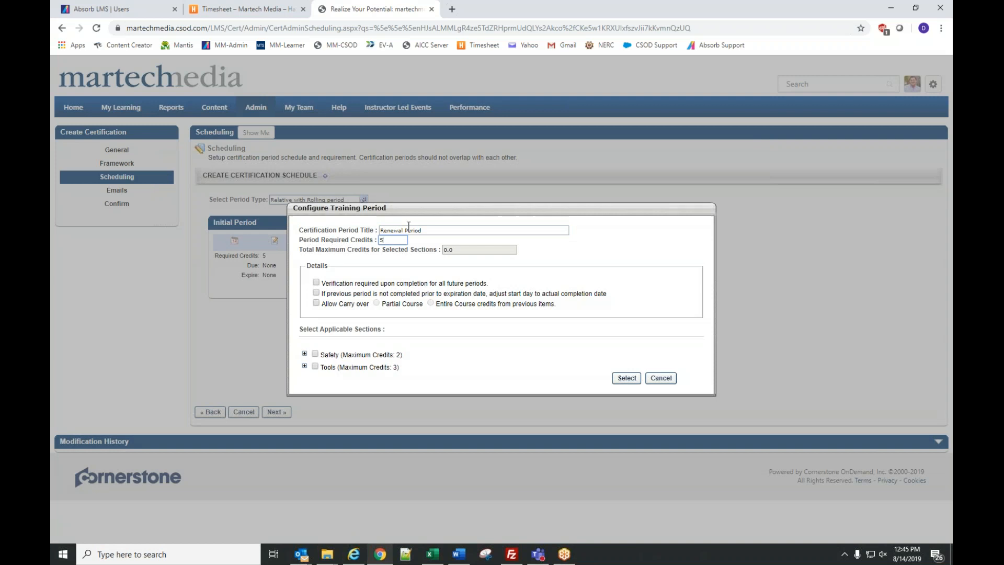
left_click(315, 354)
left_click(620, 380)
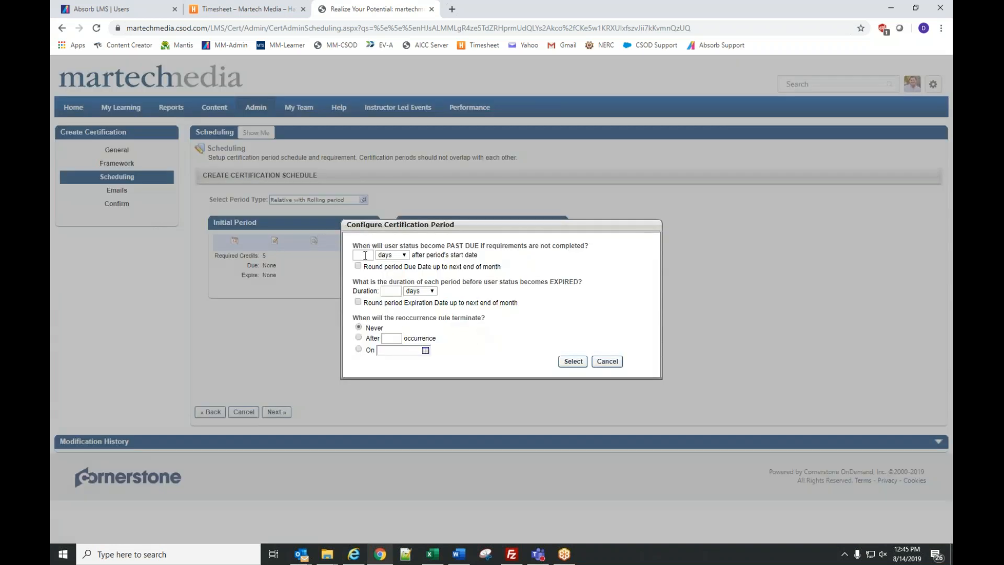
- Make the Renewal Period past due after 11 months with a duration of 1 year
left_click(365, 255)
type("11")
left_click(403, 254)
left_click(398, 272)
left_click(392, 291)
type("1")
left_click(417, 292)
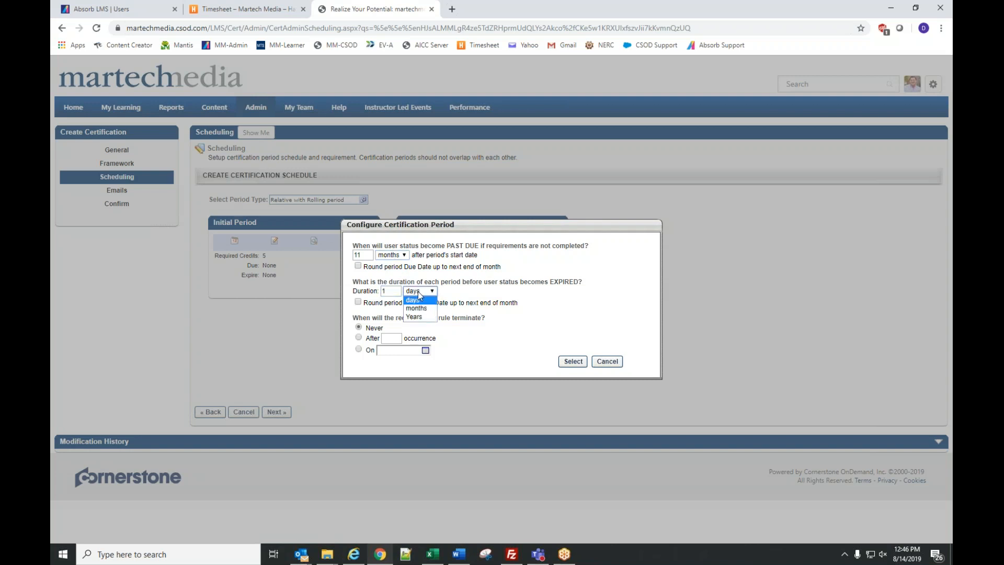
left_click(418, 315)
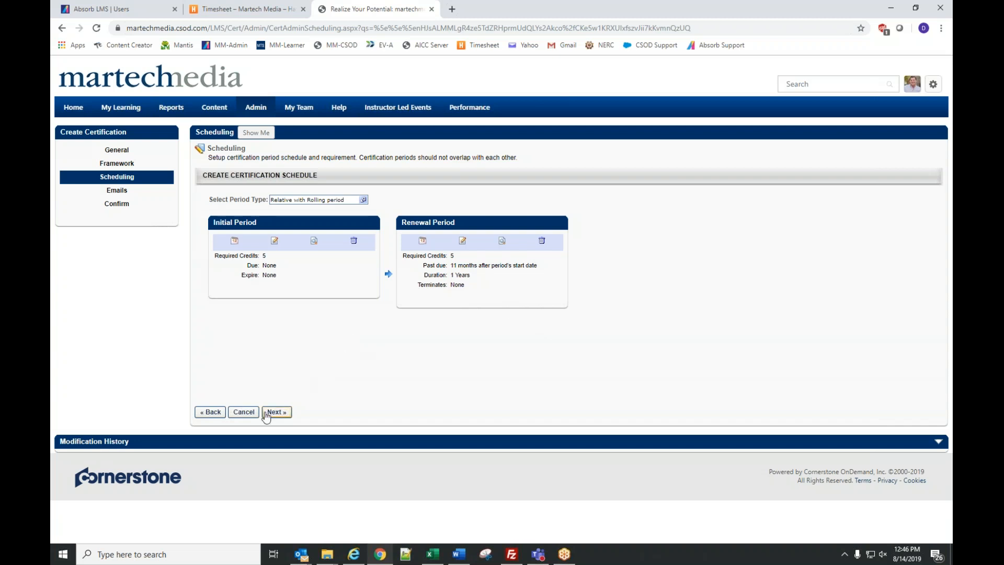
- Advance through Emails with system defaults to the Confirm summary, then cancel the certification setup
left_click(274, 413)
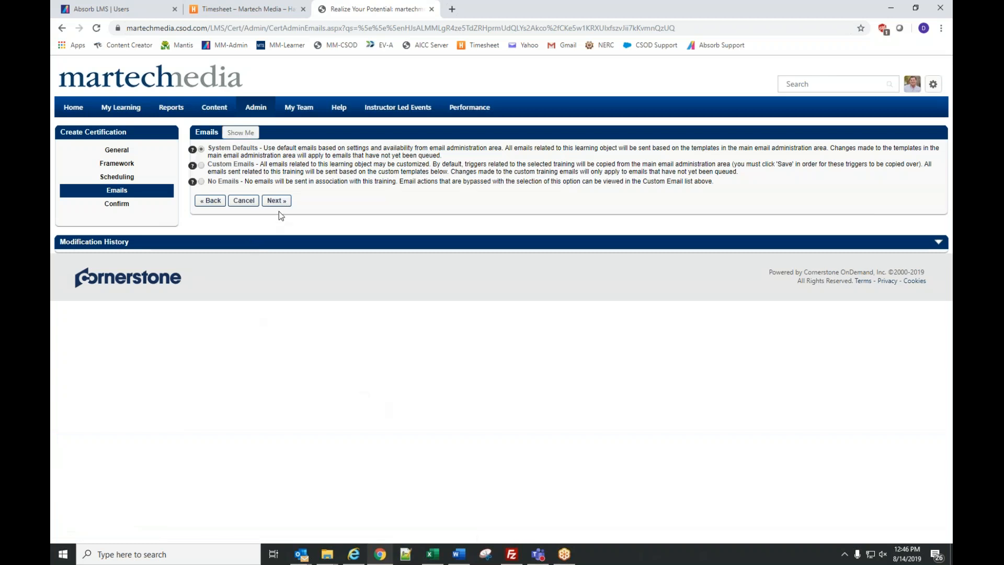
left_click(276, 200)
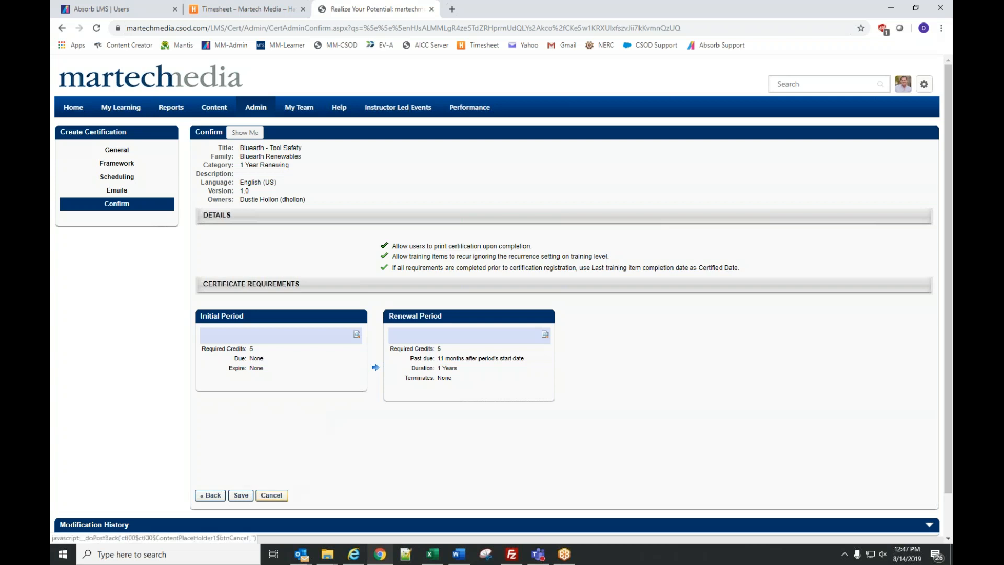
left_click(271, 495)
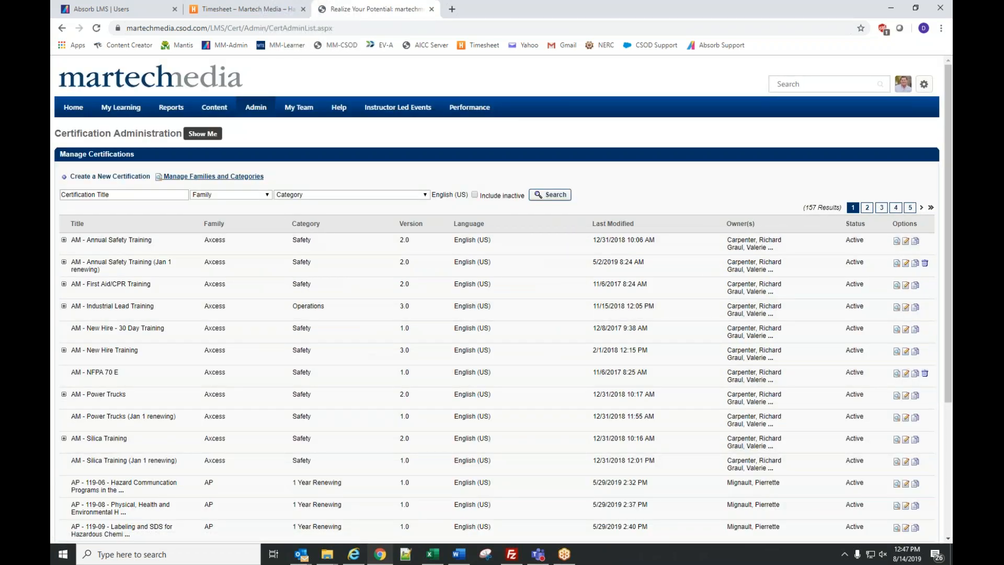
- Bring up the Admin menu's options, including Certification Management
mouse_move(251, 112)
- Open Certification Management and scroll through its list of 157 certifications
left_click(264, 348)
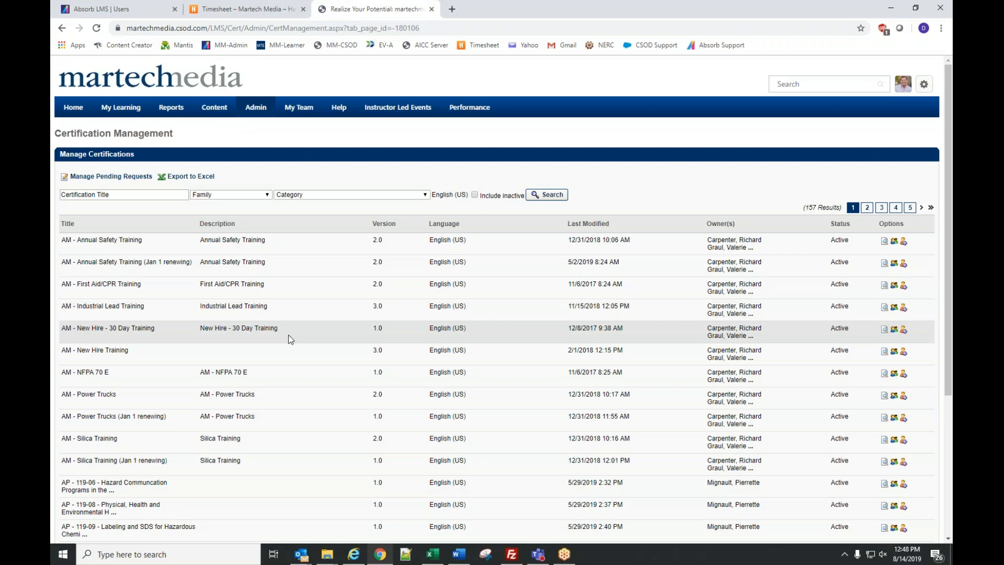
scroll(493, 348, "down", 2)
scroll(493, 348, "down", 2)
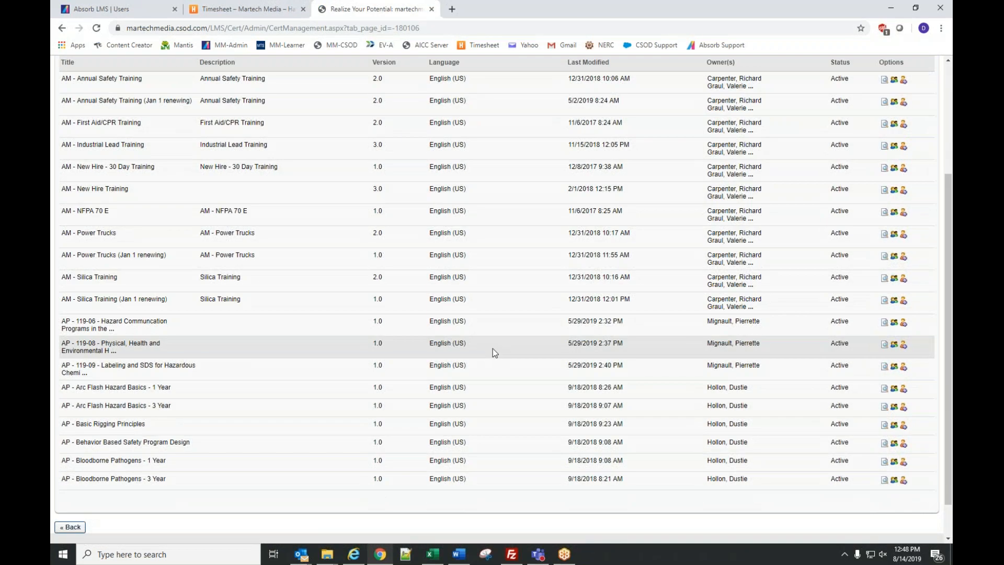
- Enroll all Bluearth - Hydro plant-location users in AM - Silica Training as Assign & Approve
left_click(905, 304)
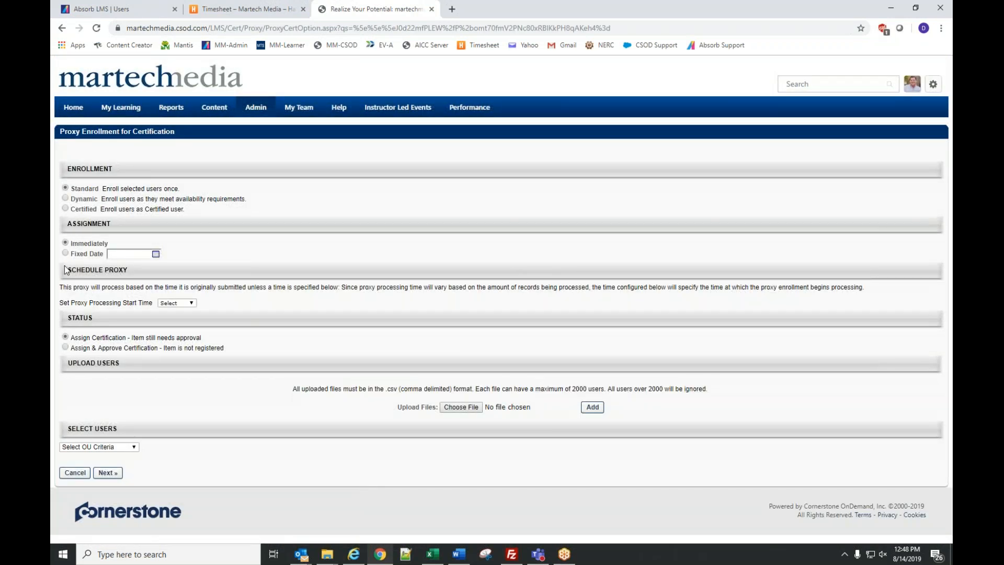
left_click(65, 347)
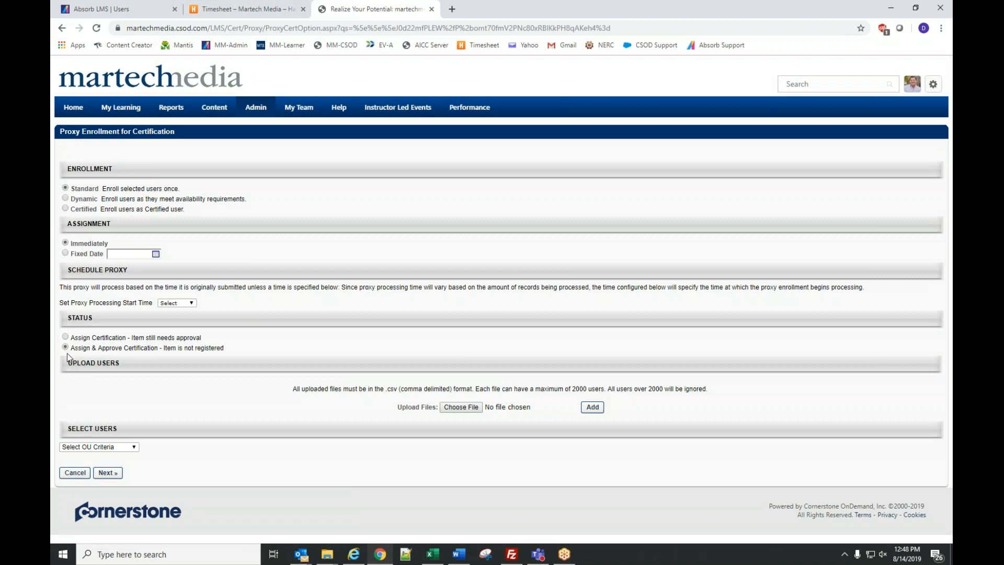
left_click(87, 448)
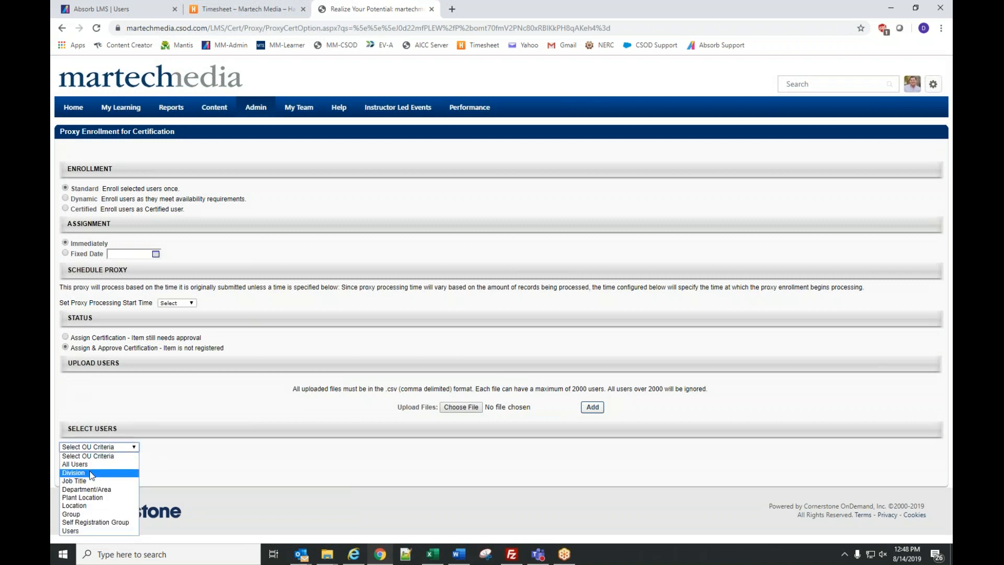
left_click(82, 497)
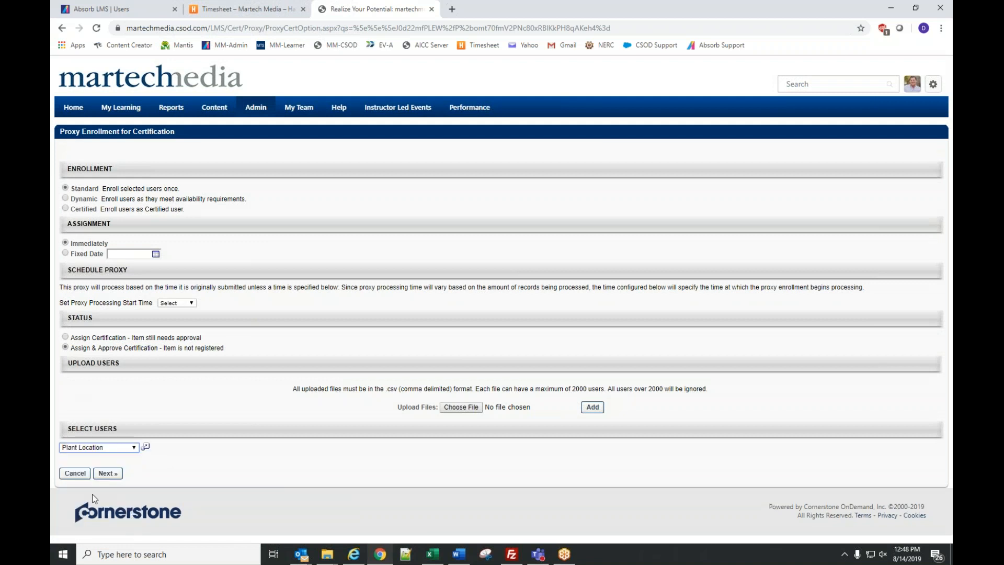
left_click(145, 446)
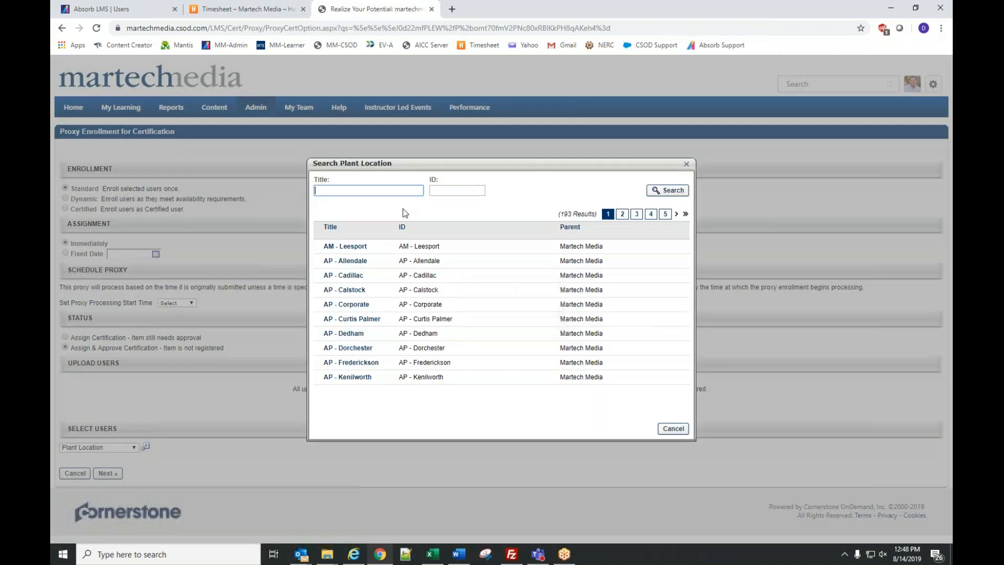
type("bluearth")
key("Return")
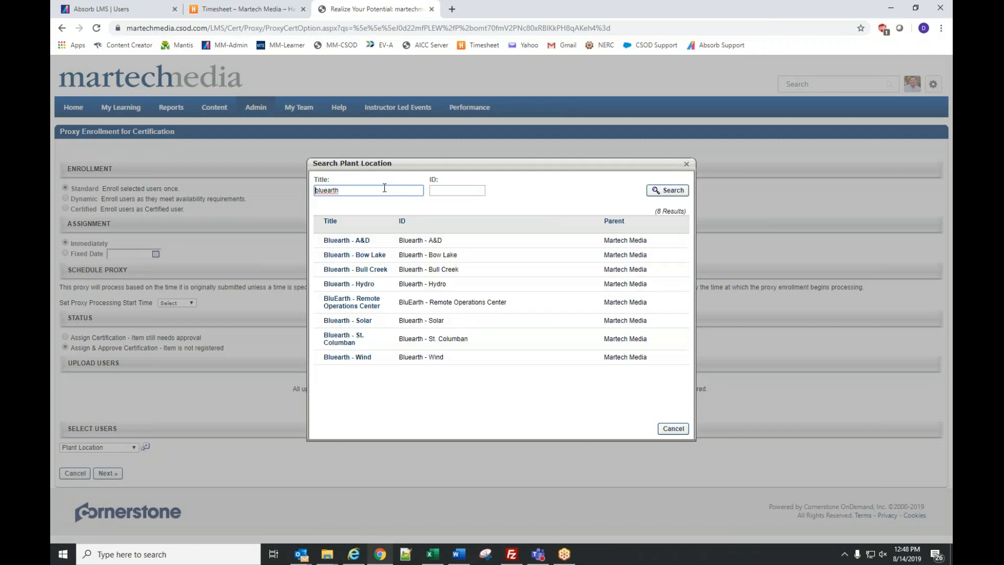
left_click(349, 284)
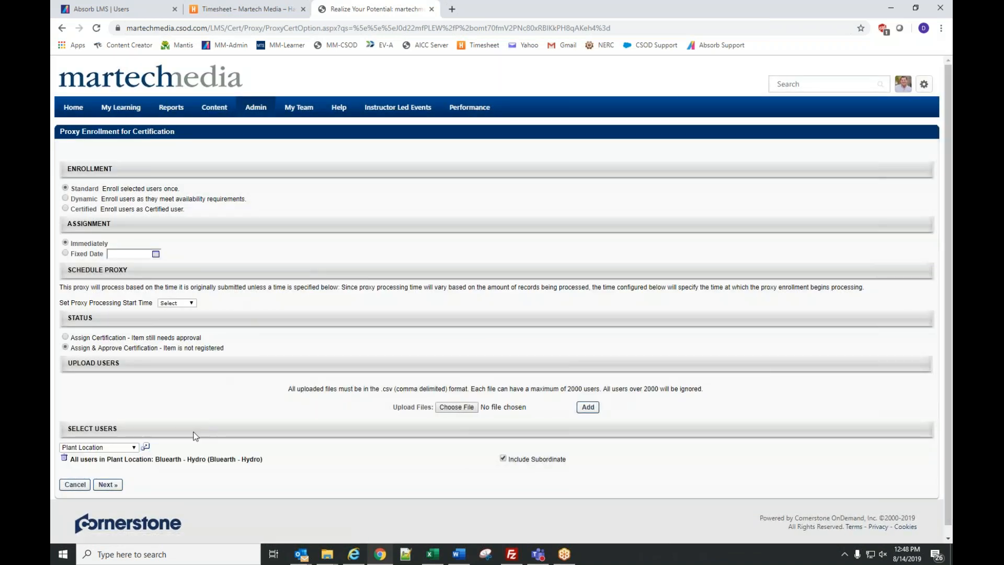
left_click(109, 485)
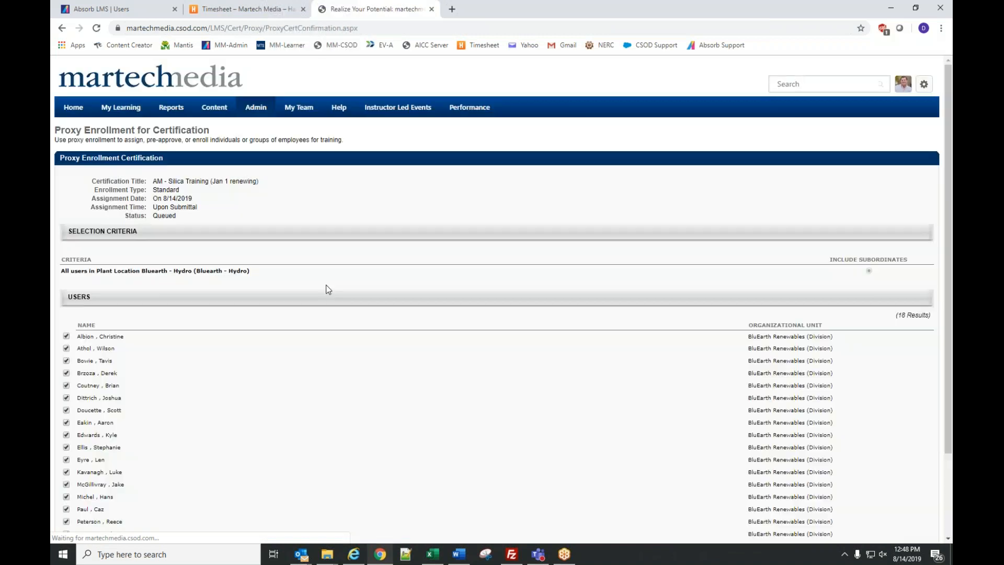
- Deselect one user, then cancel the Silica Training enrollment to return to Proxy Enrollment
scroll(328, 290, "down", 2)
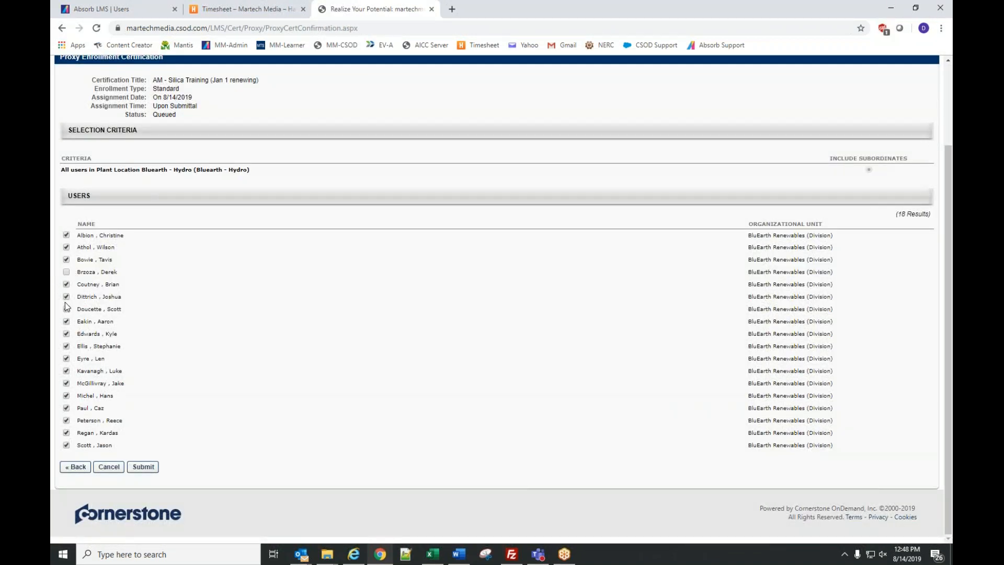
left_click(67, 321)
left_click(108, 468)
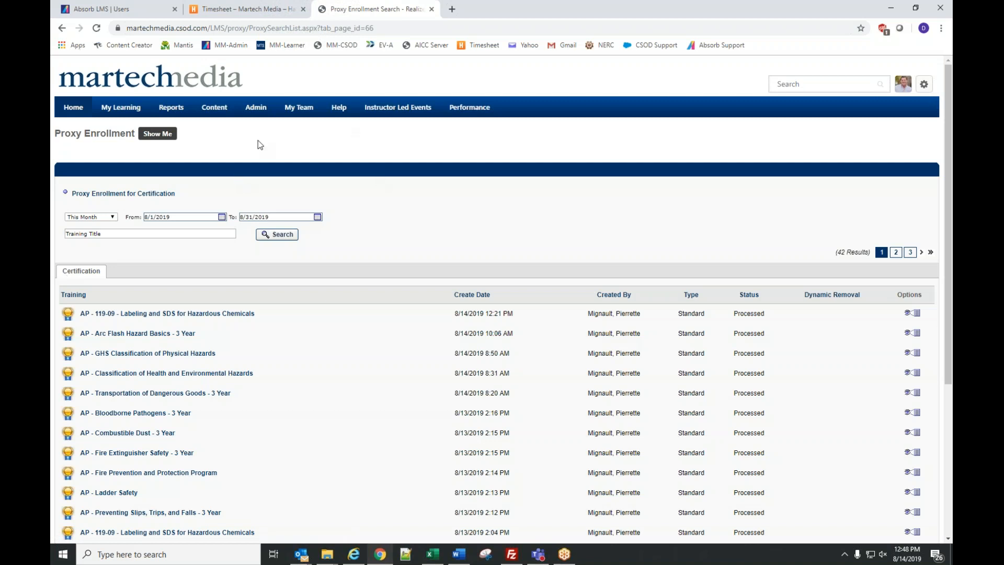
- Open the Learning Assignment Tool and create a new assignment
mouse_move(256, 106)
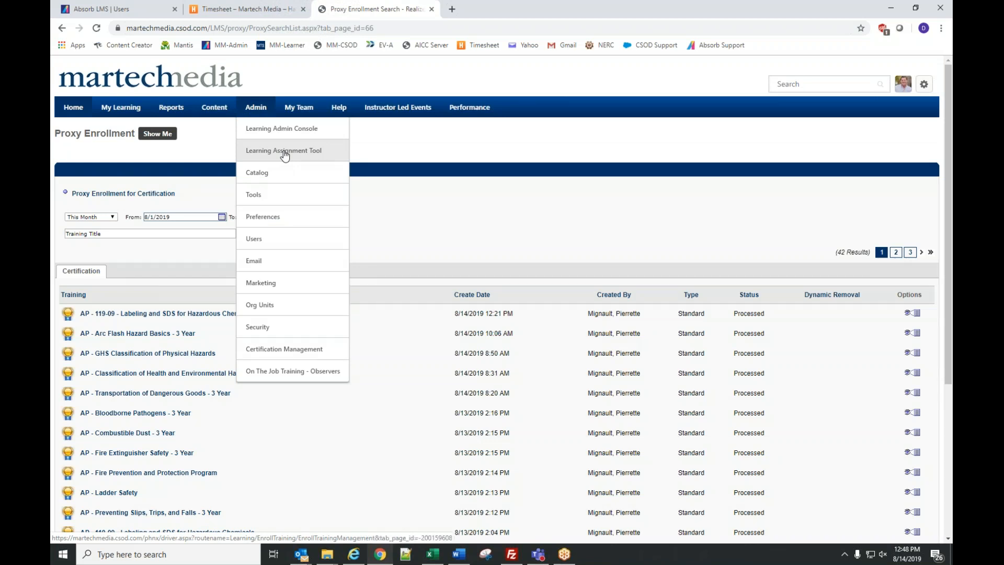
left_click(283, 152)
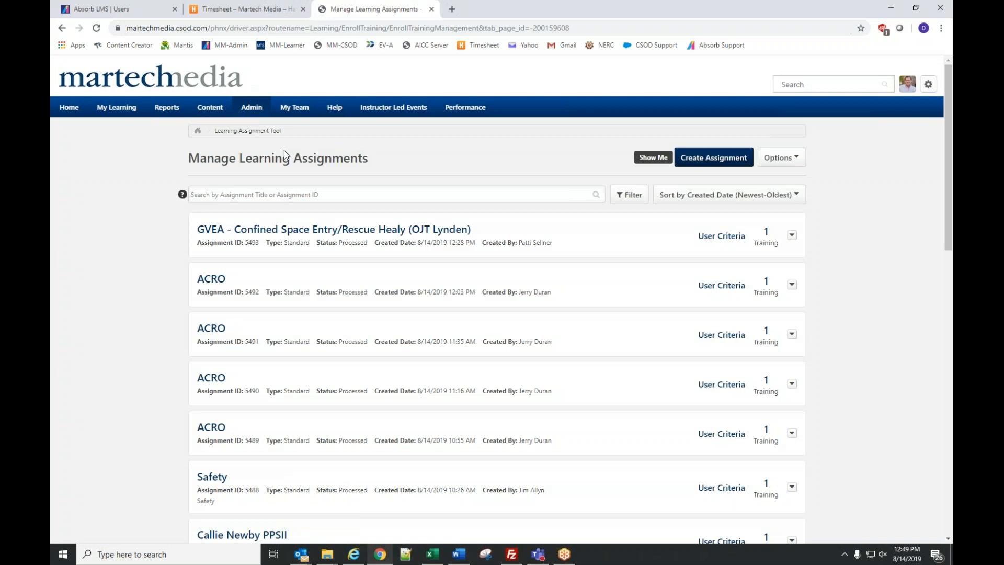
left_click(718, 163)
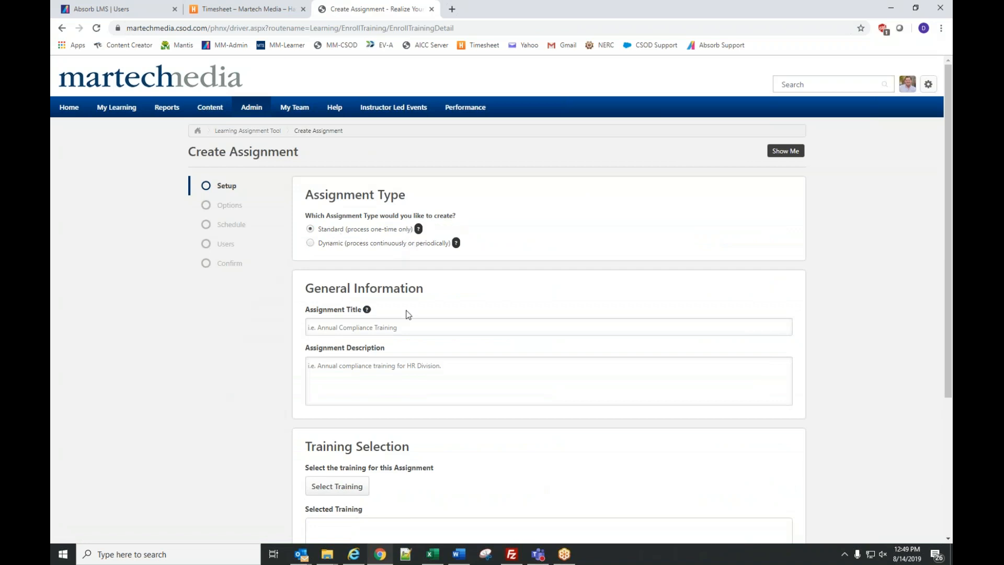
- Enter the title 'Basic Training for Bluearth' and bring up the training picker
left_click(407, 328)
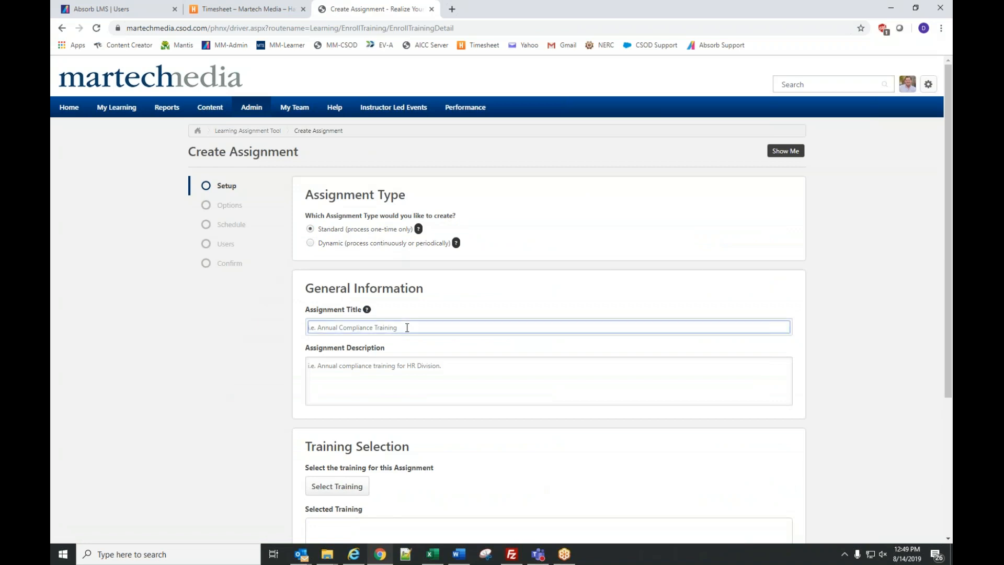
type("Basic Training for Bluearth")
scroll(393, 319, "down", 2)
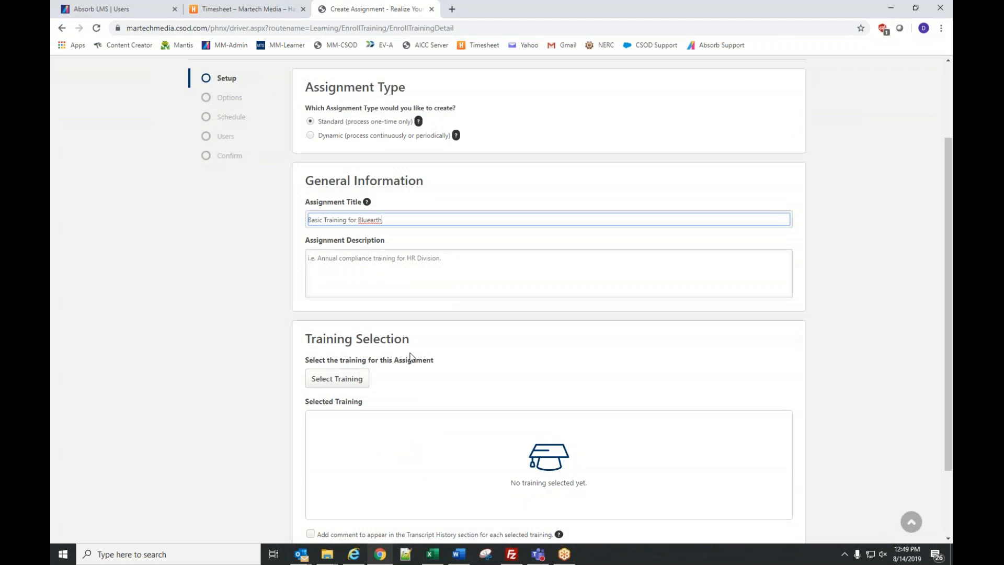
left_click(329, 385)
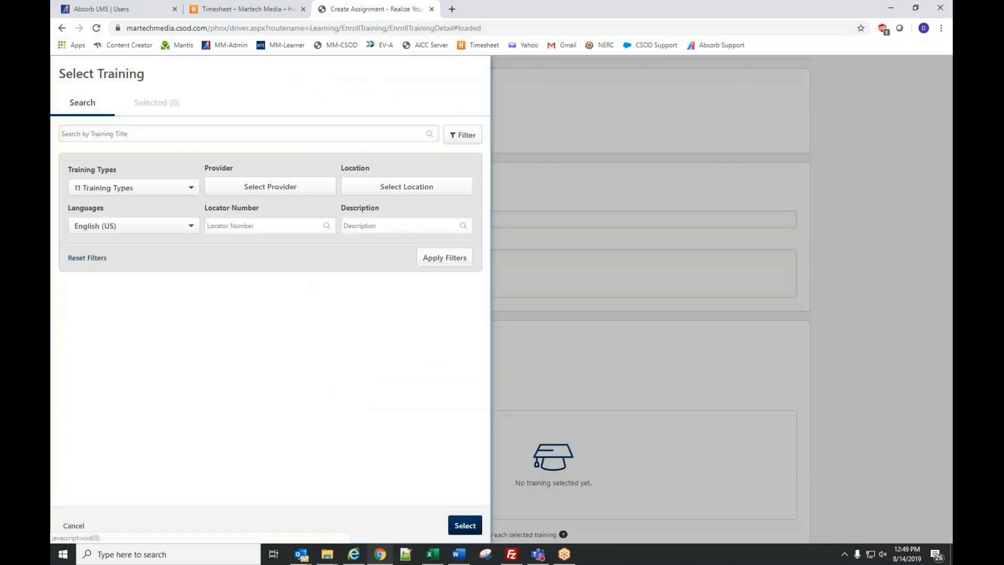
- Search trainings for '101' and filter providers to BluEarth Renewables and Martech Media
left_click(124, 132)
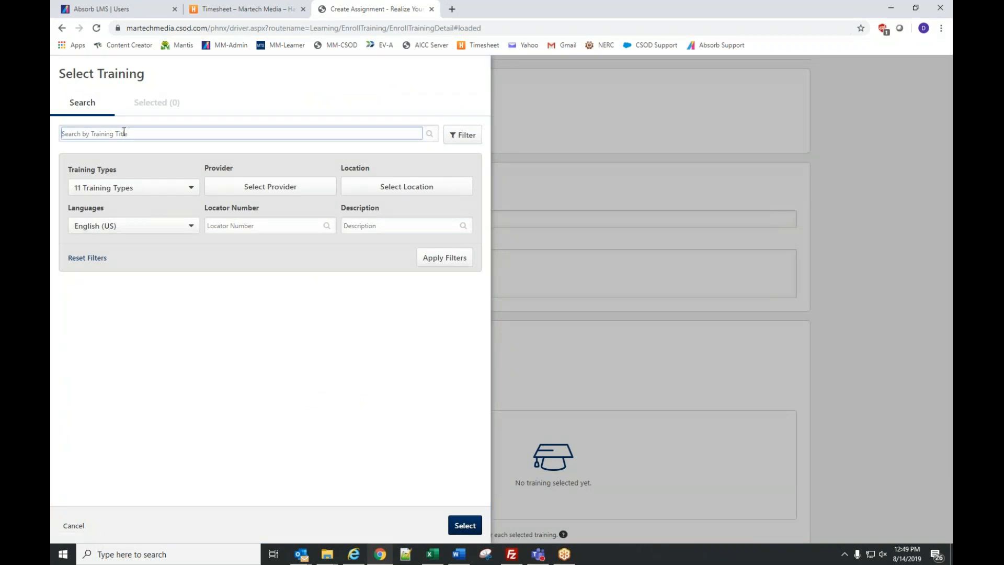
type("101")
key("Return")
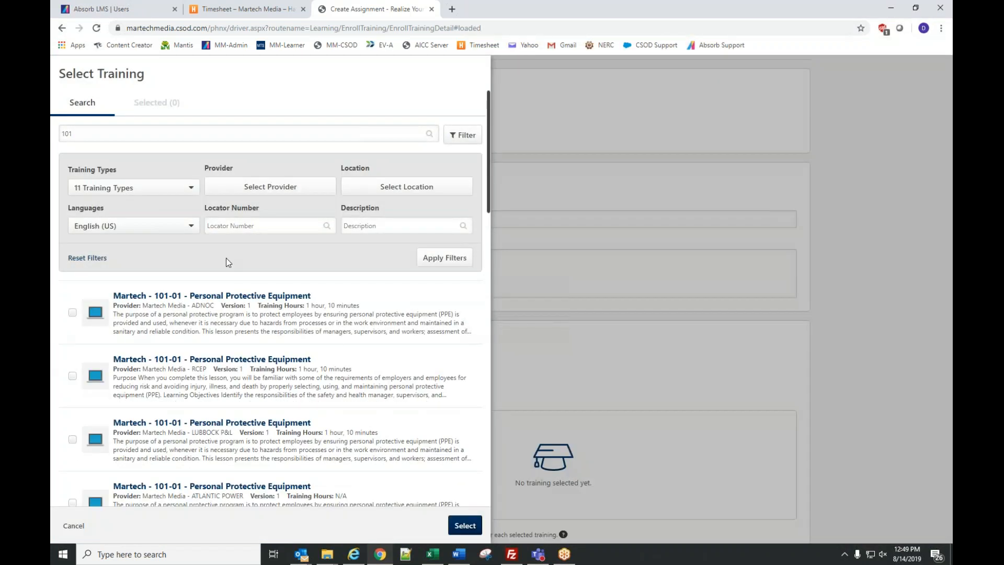
left_click(271, 187)
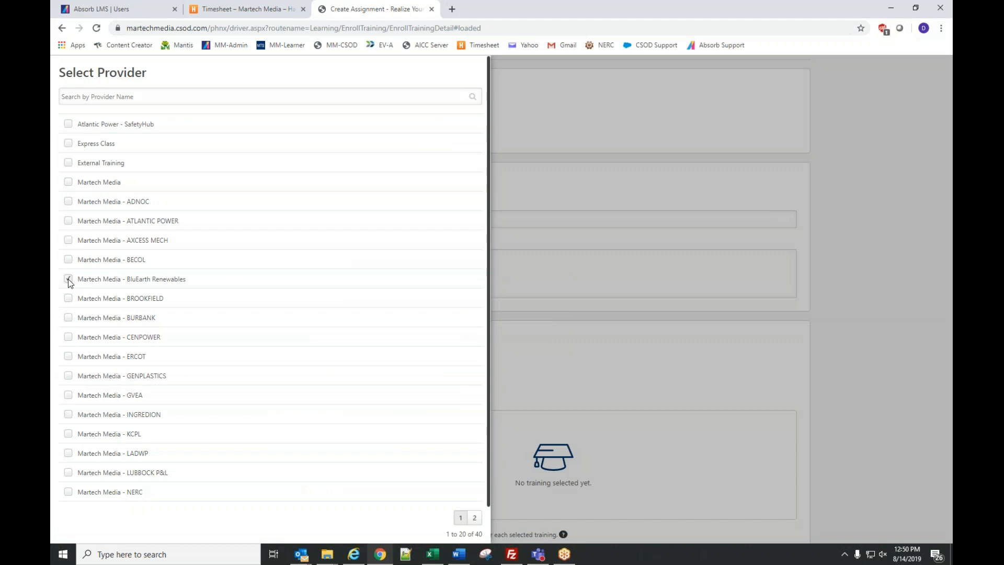
left_click(467, 528)
left_click(445, 258)
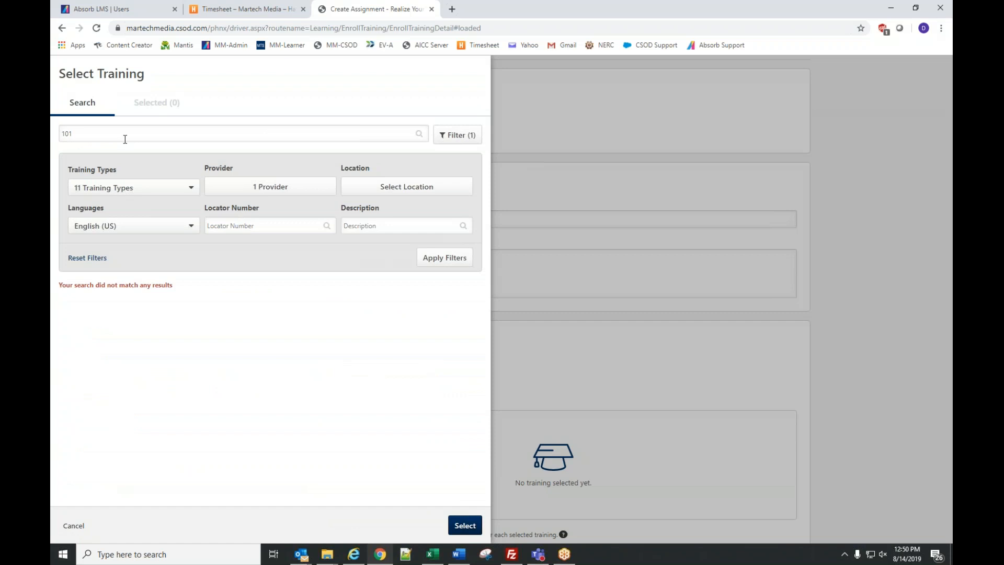
left_click(250, 192)
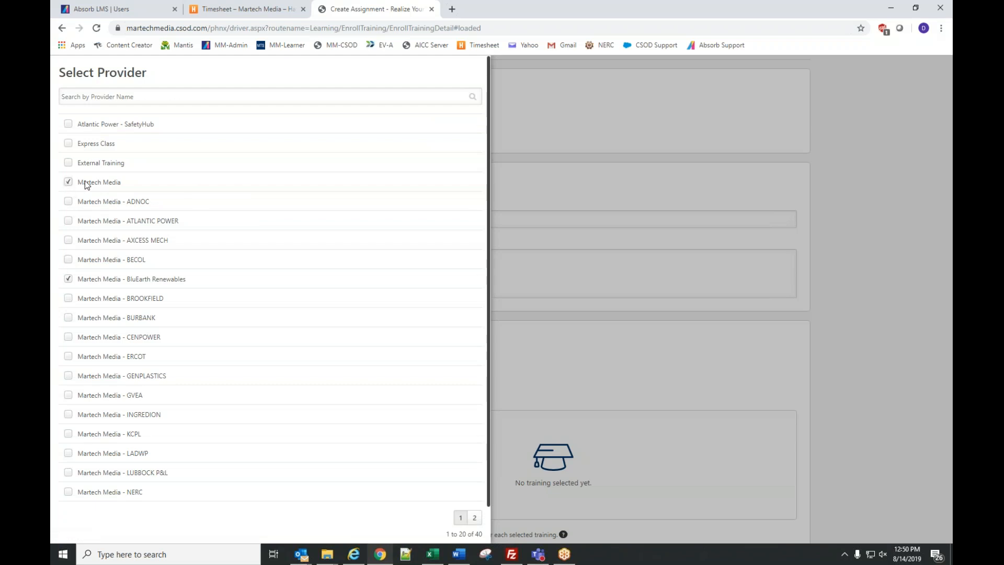
scroll(278, 277, "down", 3)
left_click(461, 523)
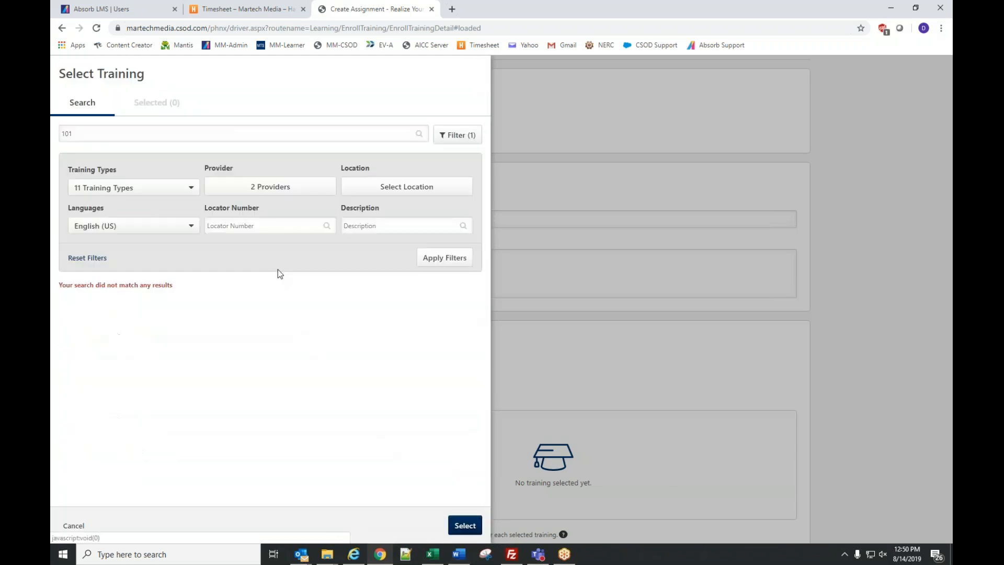
left_click(452, 258)
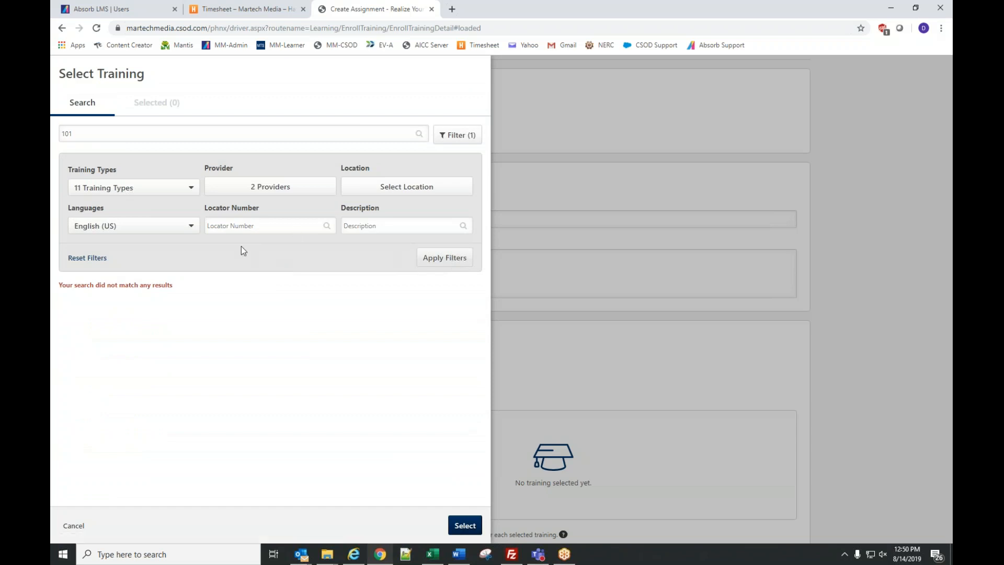
- Select 101-01 Personal Protective Equipment and 101-02 Hearing and Noise Safety, checking the Selected tab
left_click(73, 312)
left_click(73, 371)
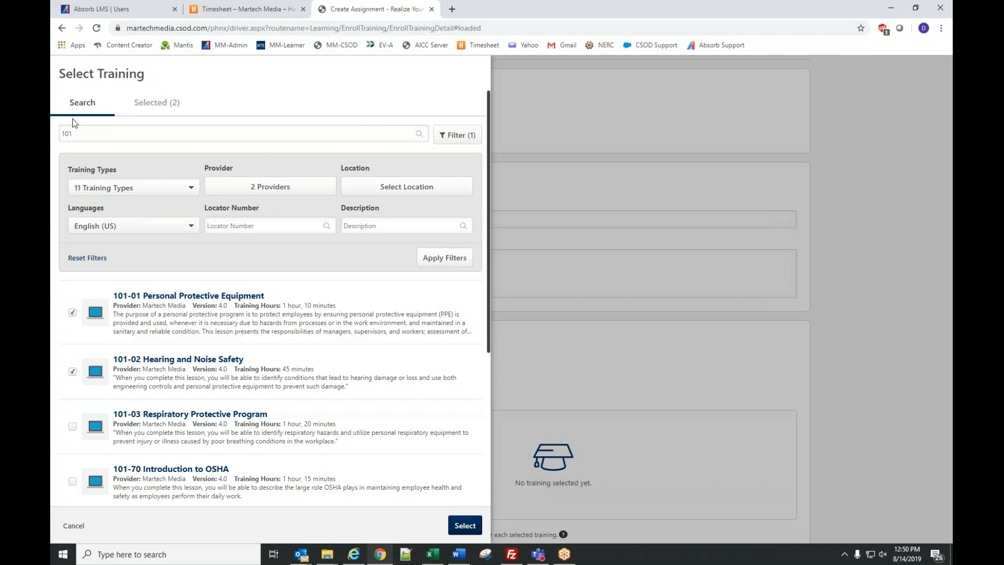
left_click(161, 107)
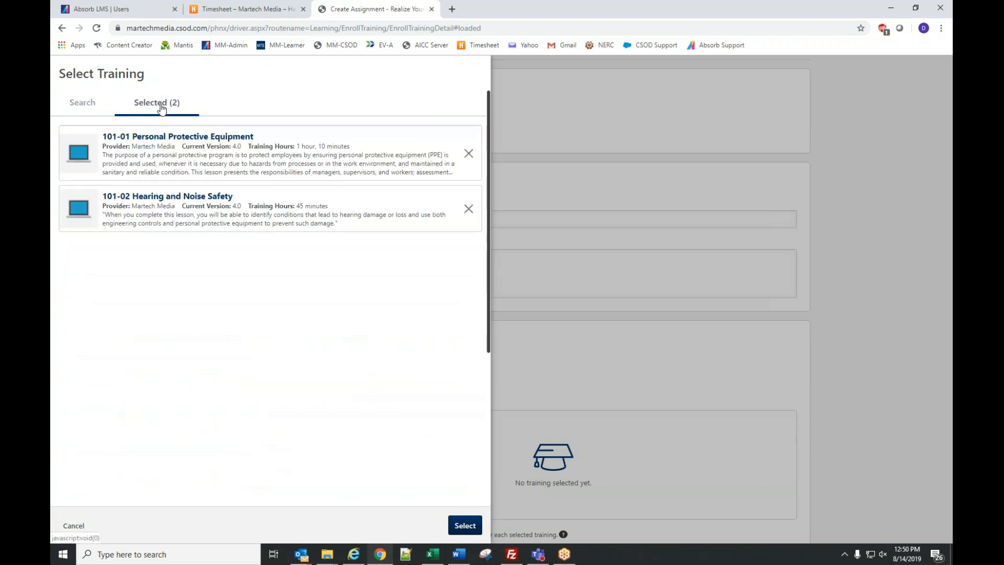
left_click(75, 110)
- Search for '501' and select 501-01 Energy Conversion and 501-02 Steam Turbine Basics
double_click(114, 133)
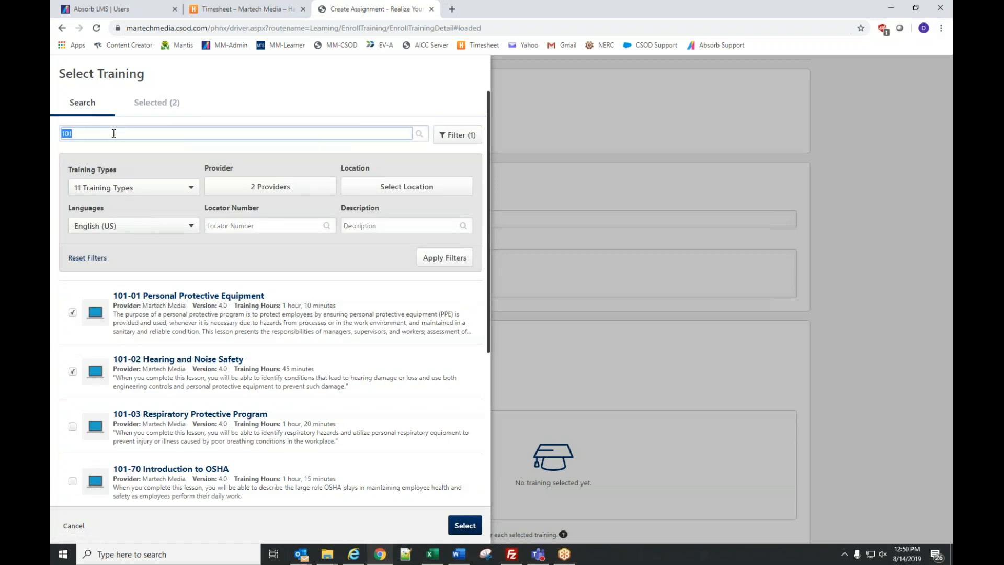
type("501")
key("Return")
left_click(72, 309)
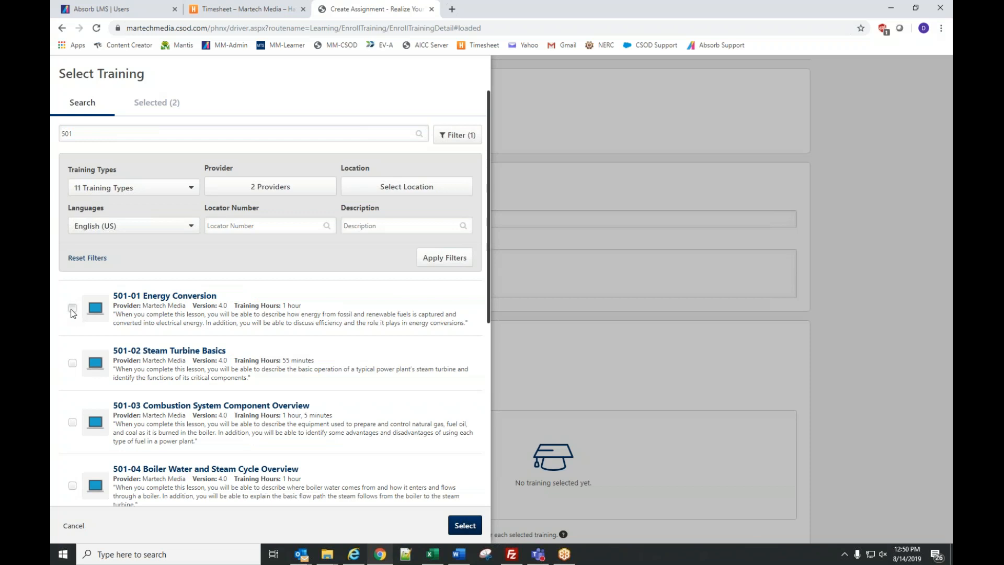
left_click(72, 363)
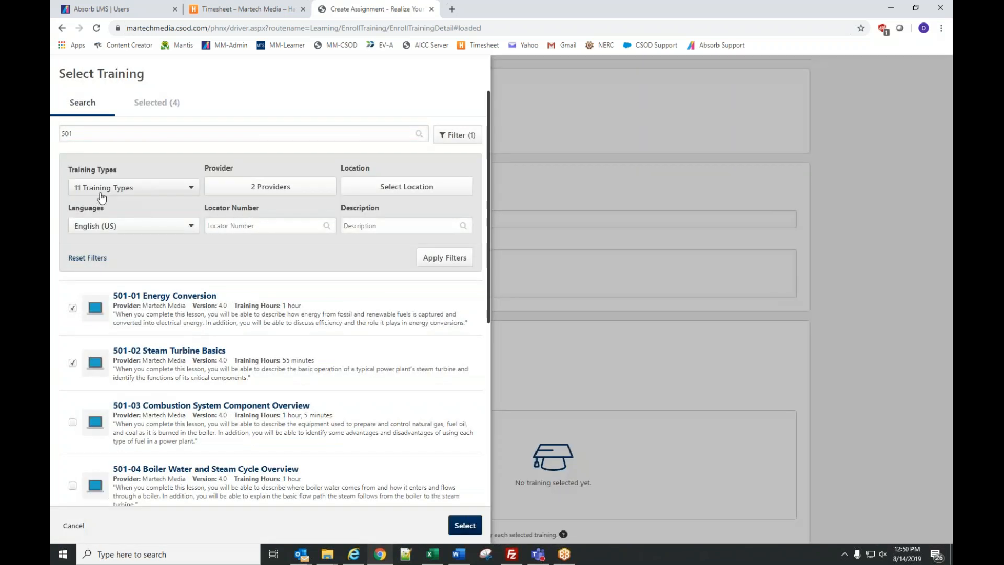
- Try a Curriculum-only type filter, restore all 11 training types, and add the four trainings
left_click(102, 189)
left_click(100, 204)
left_click(105, 231)
left_click(445, 258)
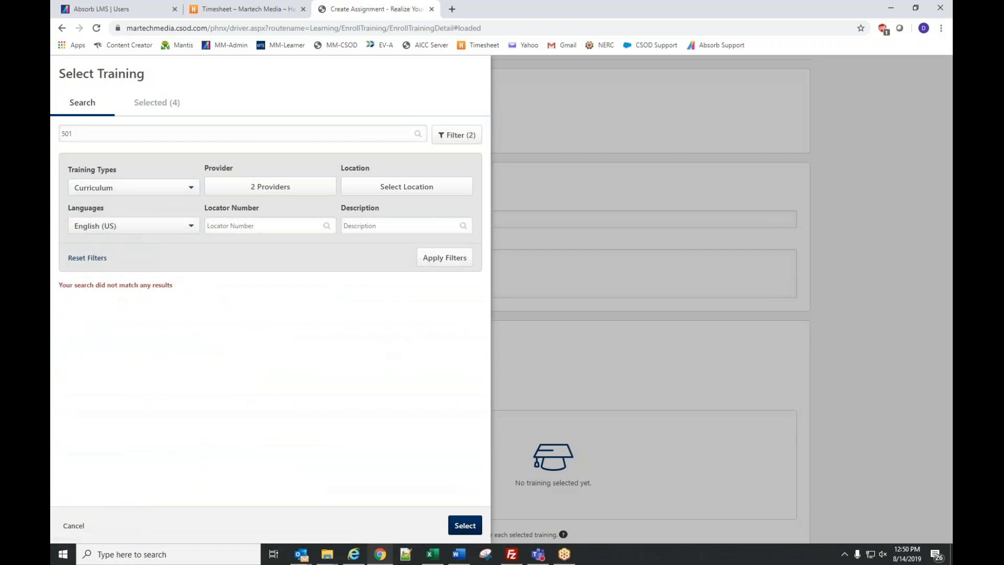
left_click(117, 187)
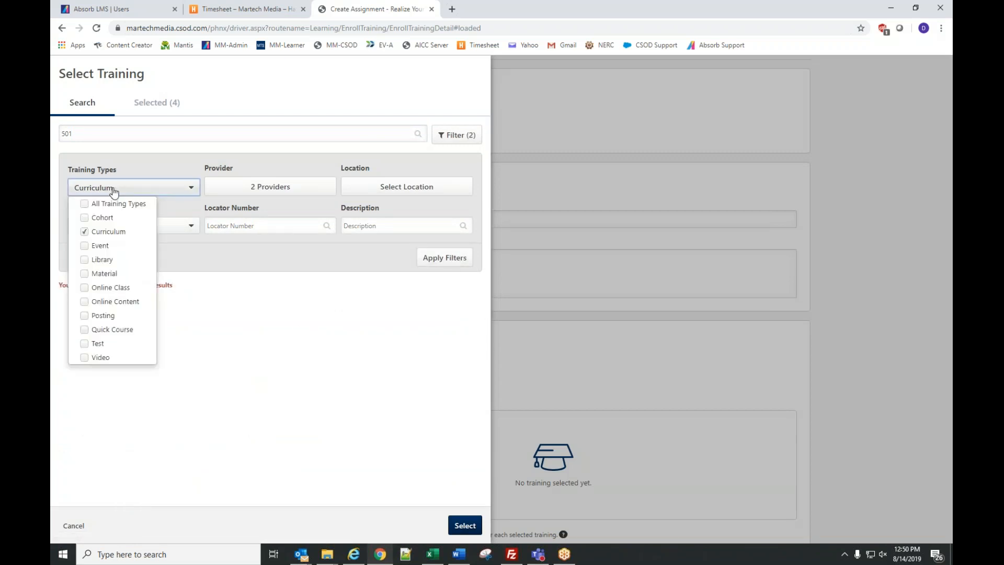
left_click(99, 204)
left_click(437, 257)
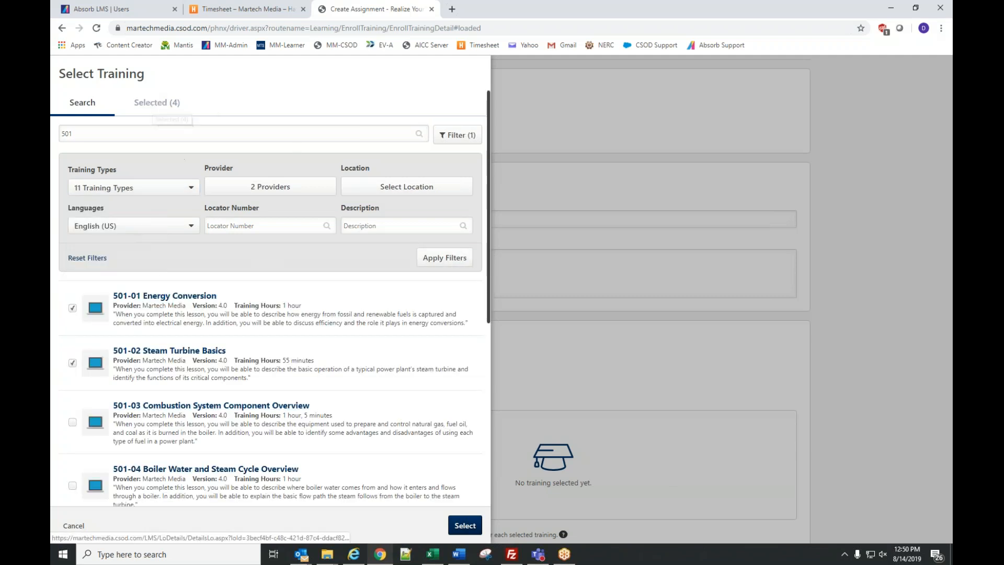
left_click(465, 526)
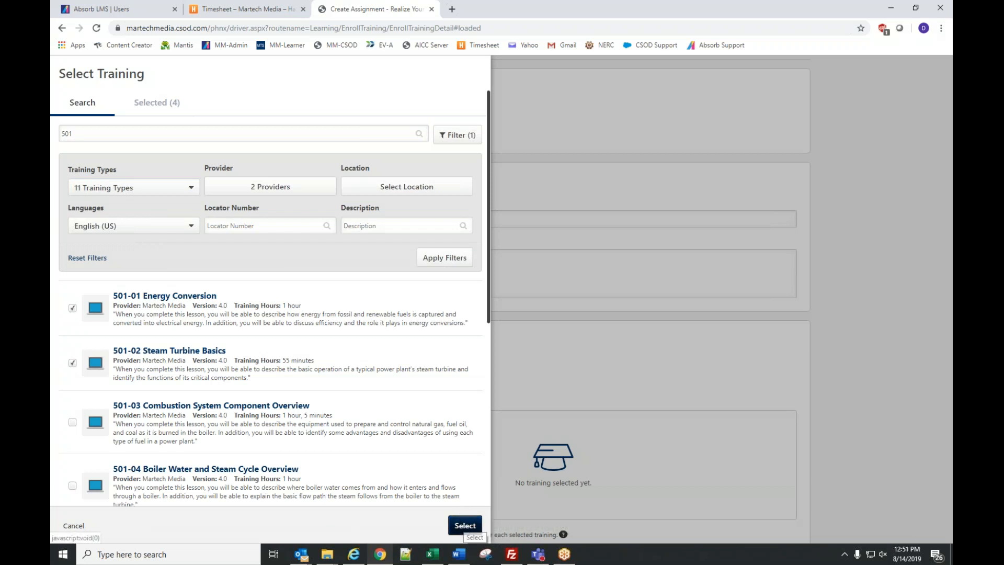
- Continue to the Options step and choose the Assigned, Approved, and Registered workflow
scroll(442, 393, "down", 4)
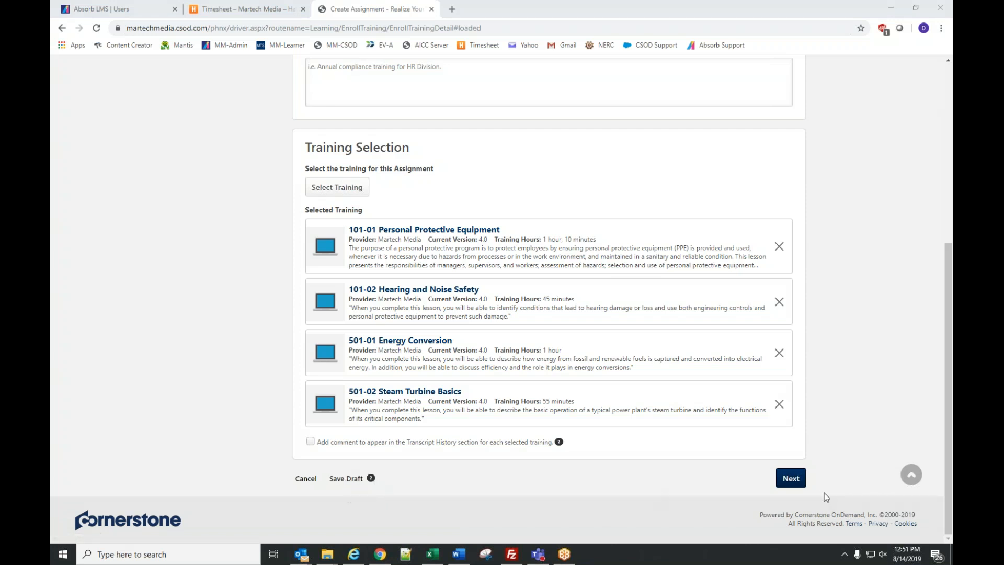
left_click(793, 480)
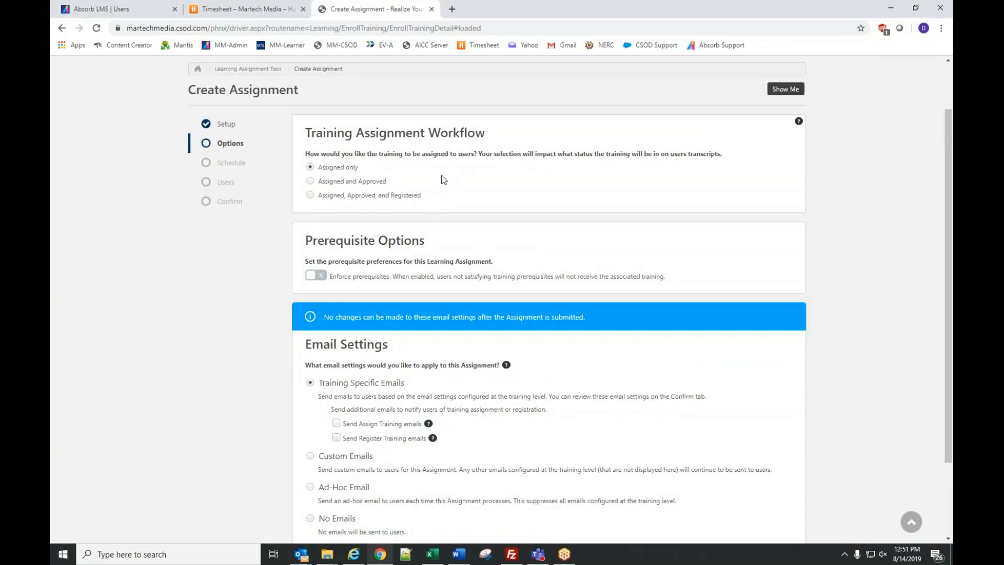
left_click(311, 197)
- Keep the Assigned, Approved, and Registered workflow and set processing to start as soon as submitted
left_click(310, 195)
scroll(515, 230, "down", 3)
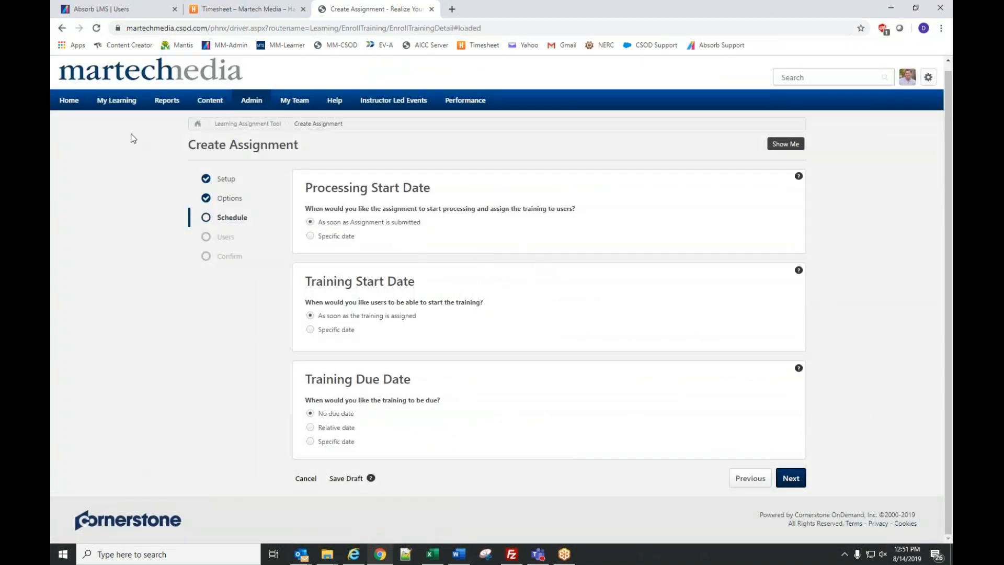
left_click(311, 236)
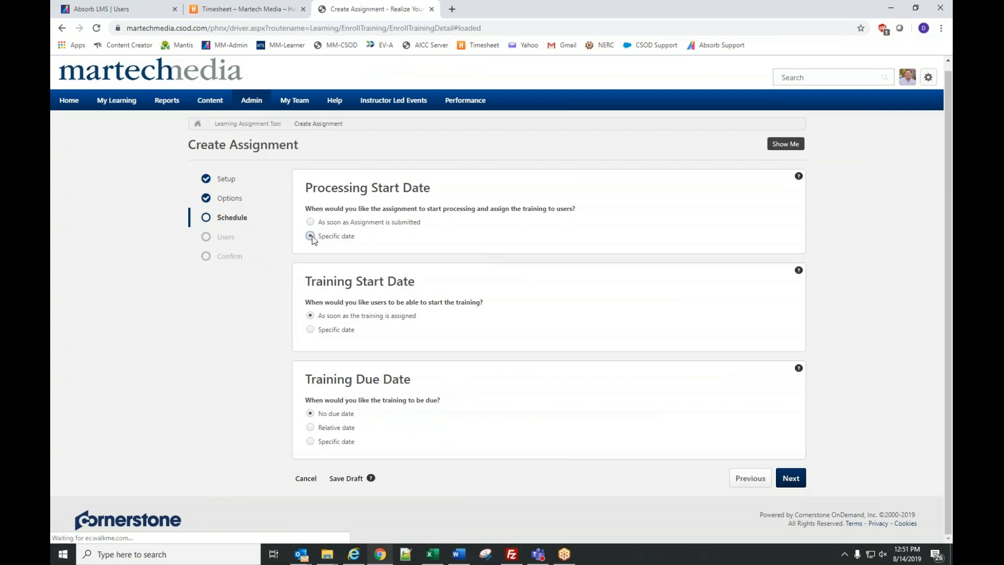
left_click(370, 231)
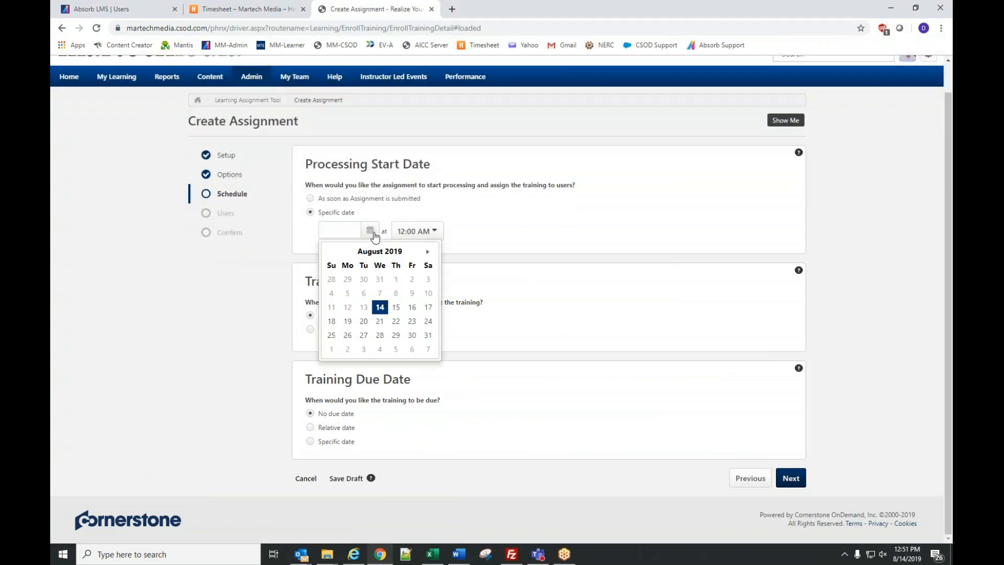
left_click(347, 349)
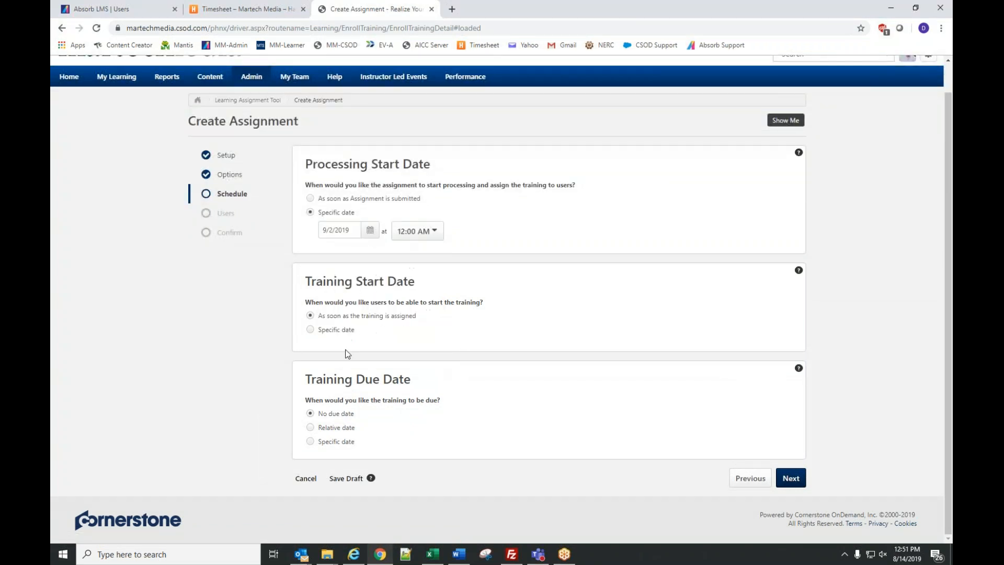
left_click(418, 231)
scroll(428, 345, "down", 4)
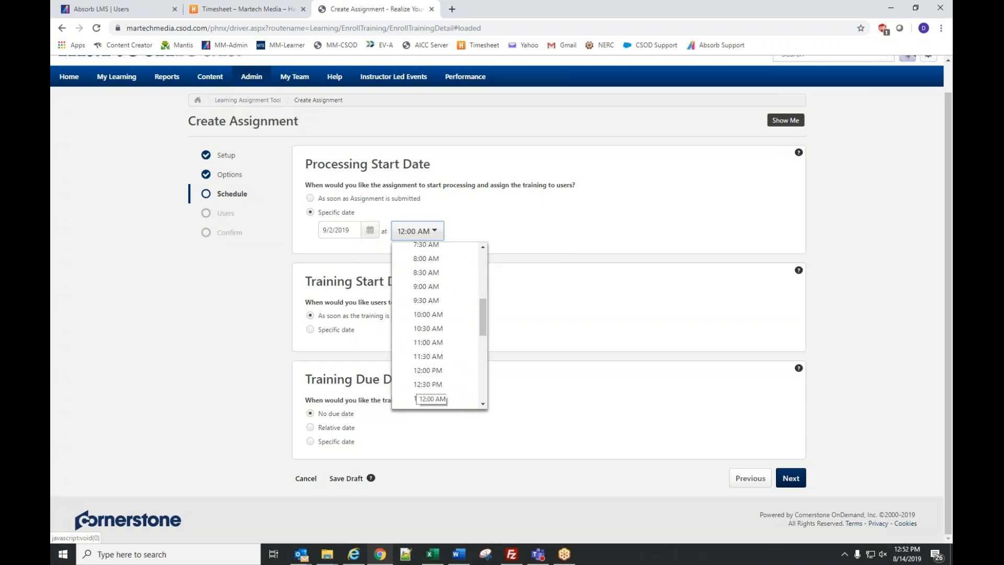
left_click(421, 341)
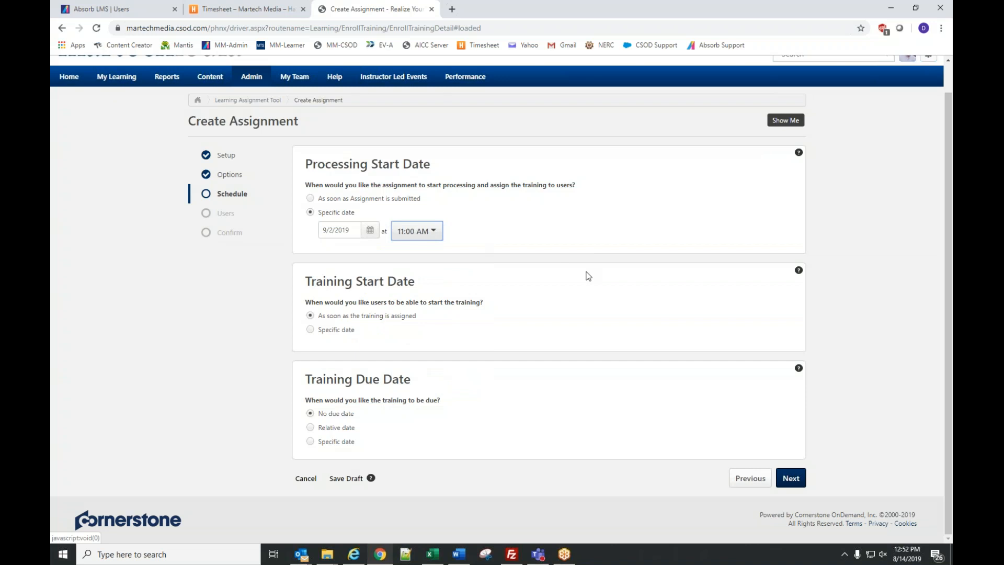
left_click(340, 198)
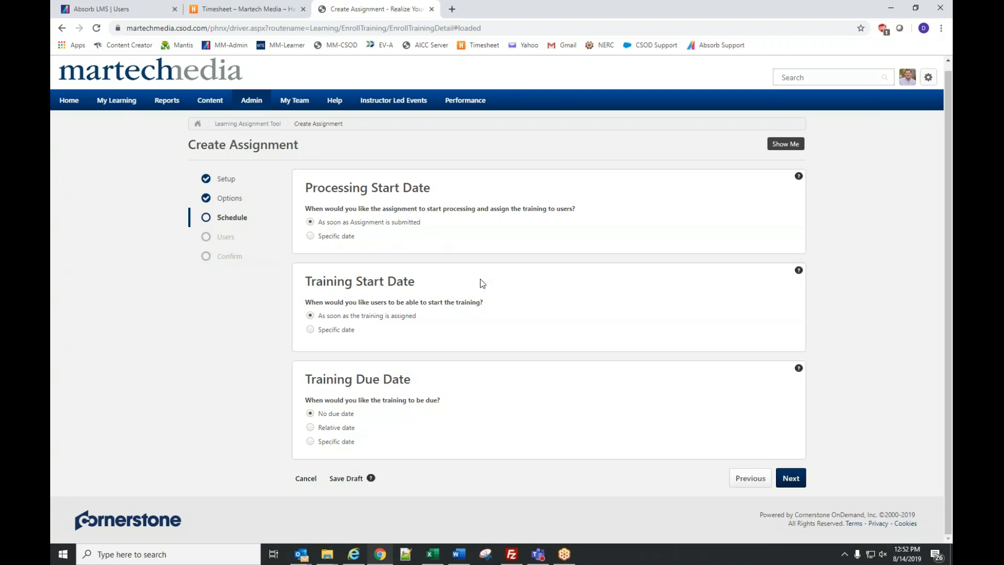
- On the Users step, search by last name and select the BluEarth Renewables user
left_click(791, 474)
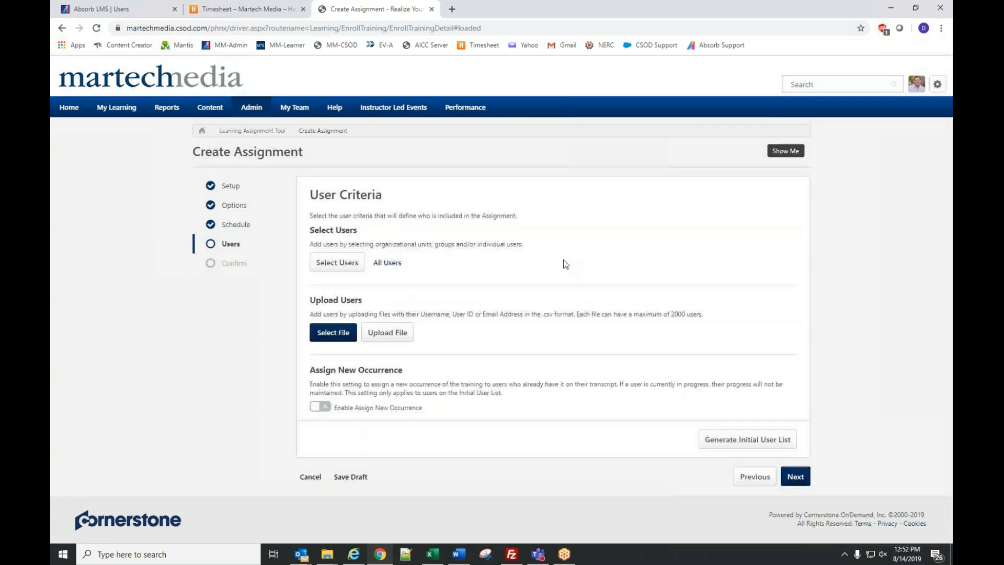
left_click(341, 265)
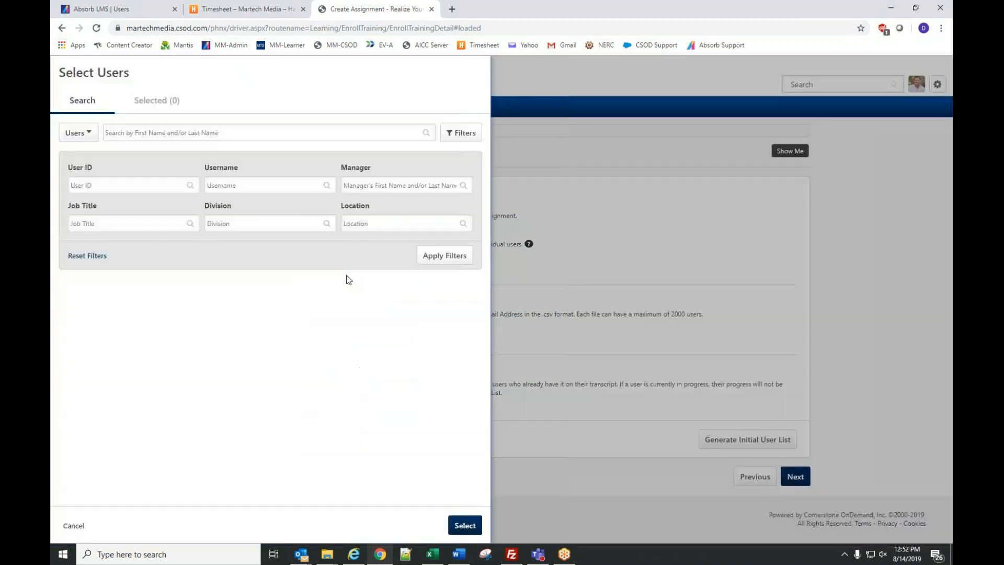
left_click(152, 133)
type("hollon")
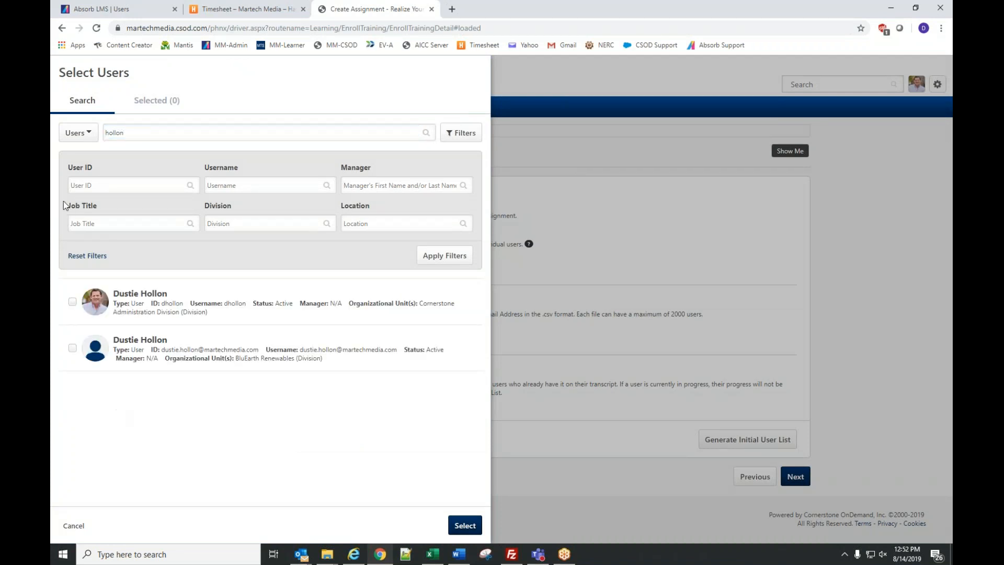
left_click(73, 348)
- Add the Bluearth - Hydro and Bluearth - Solar departments and review the three selections
left_click(82, 139)
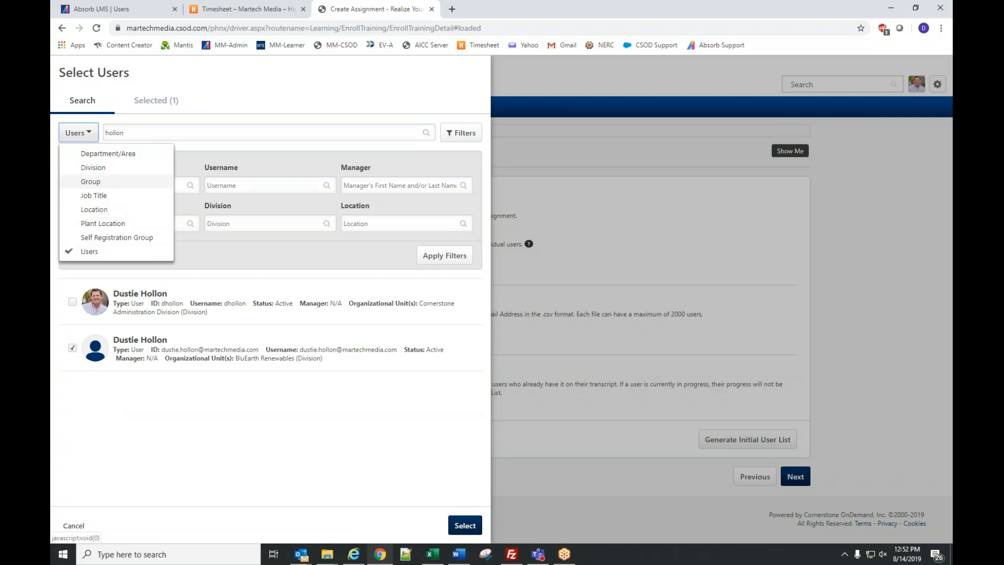
left_click(102, 154)
left_click(180, 133)
type("bluearth")
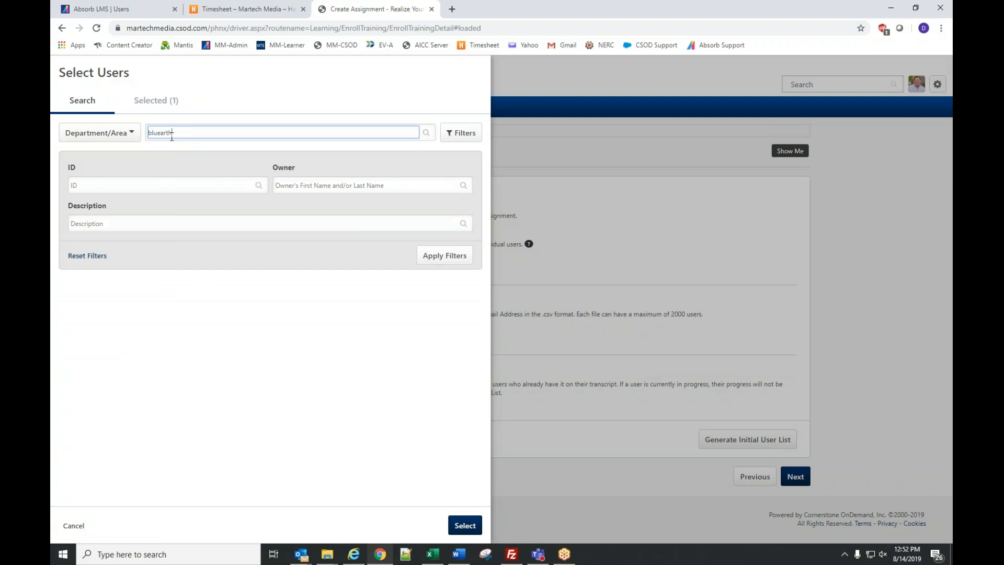
key("Return")
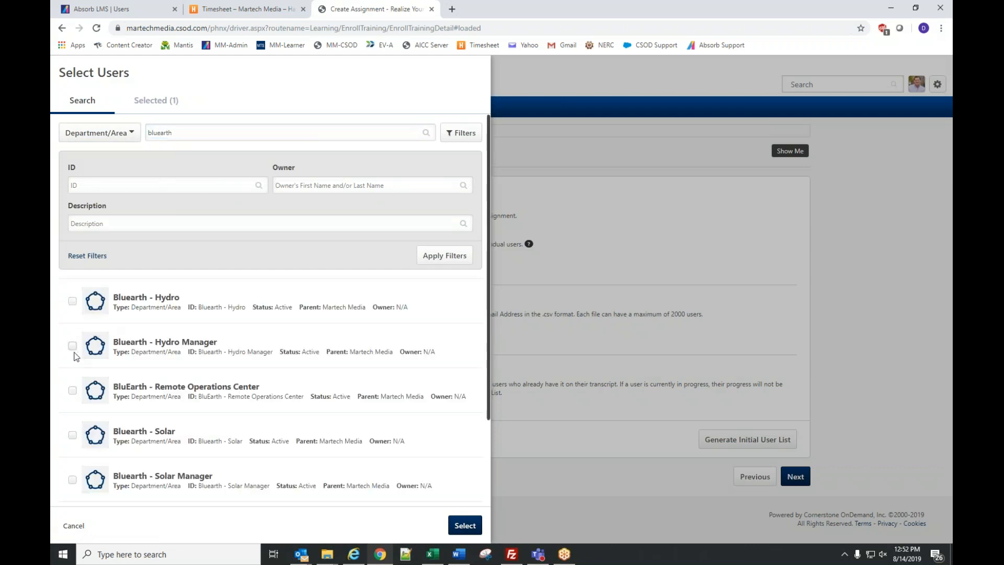
left_click(72, 301)
left_click(72, 435)
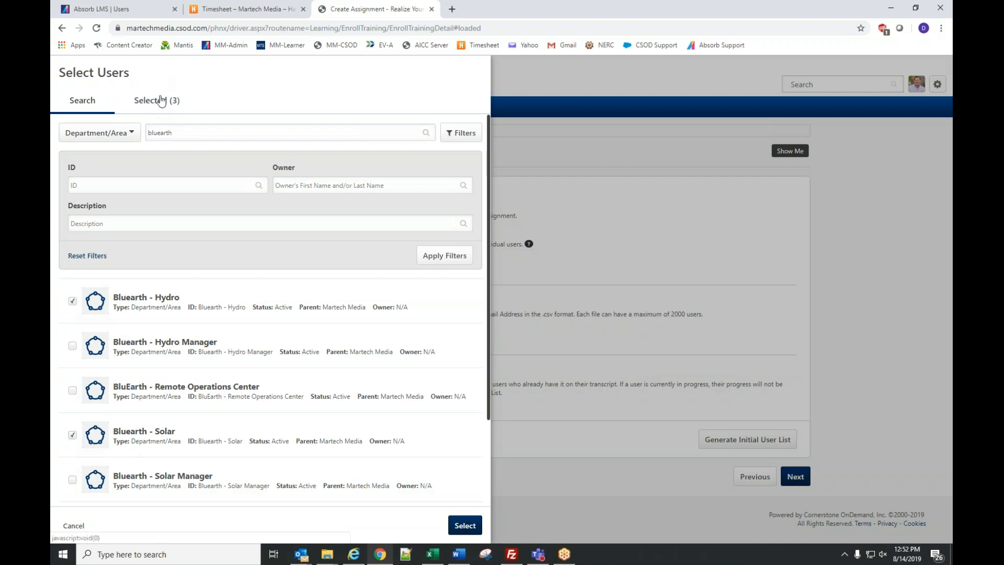
left_click(153, 111)
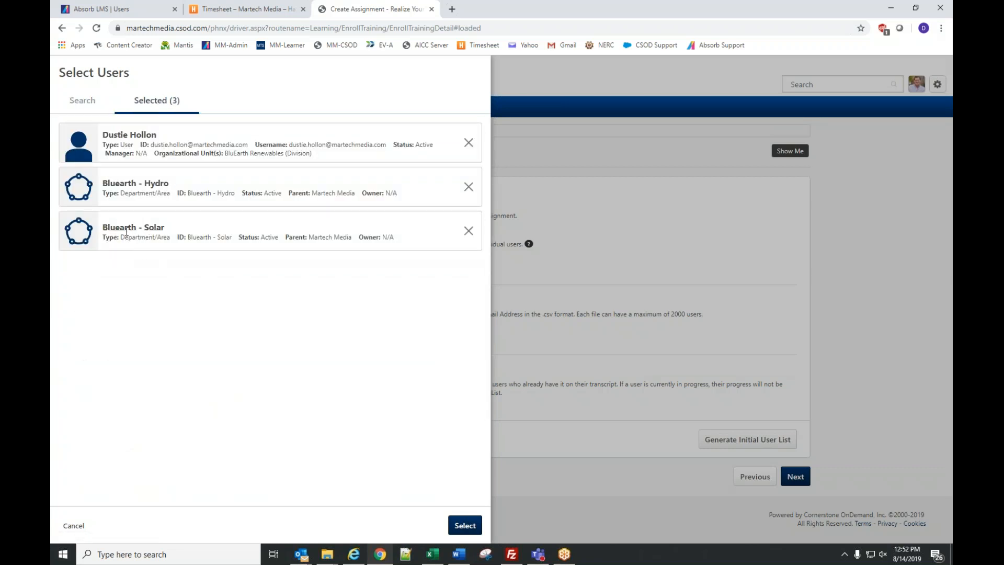
- Add the chosen user and two departments to the assignment's Initial User List
left_click(470, 527)
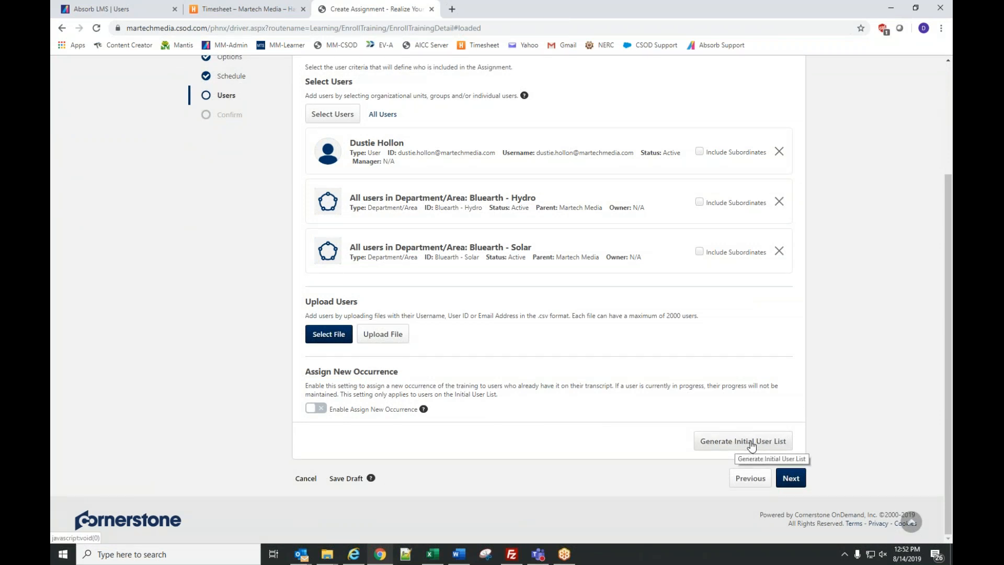
scroll(689, 364, "down", 8)
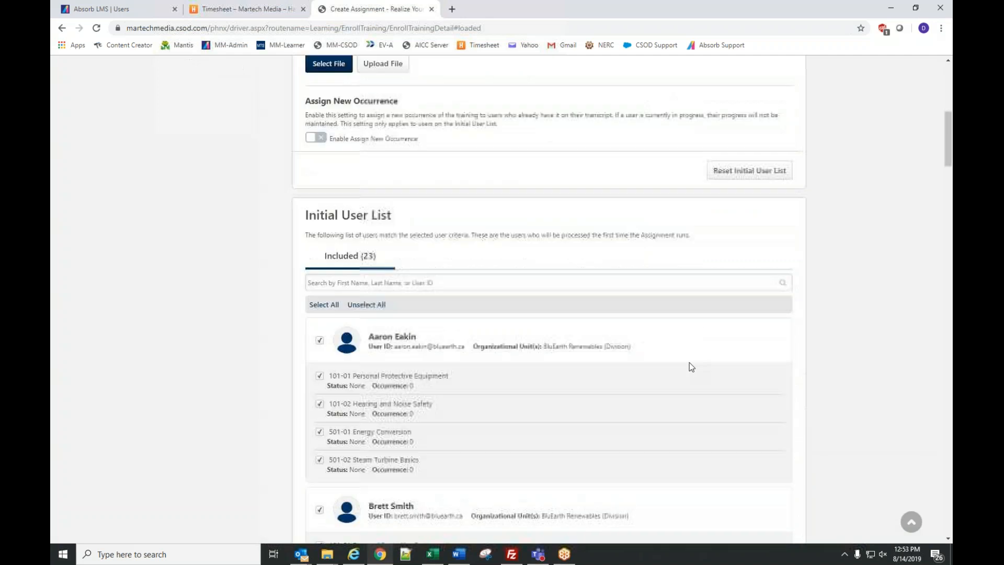
scroll(649, 406, "down", 5)
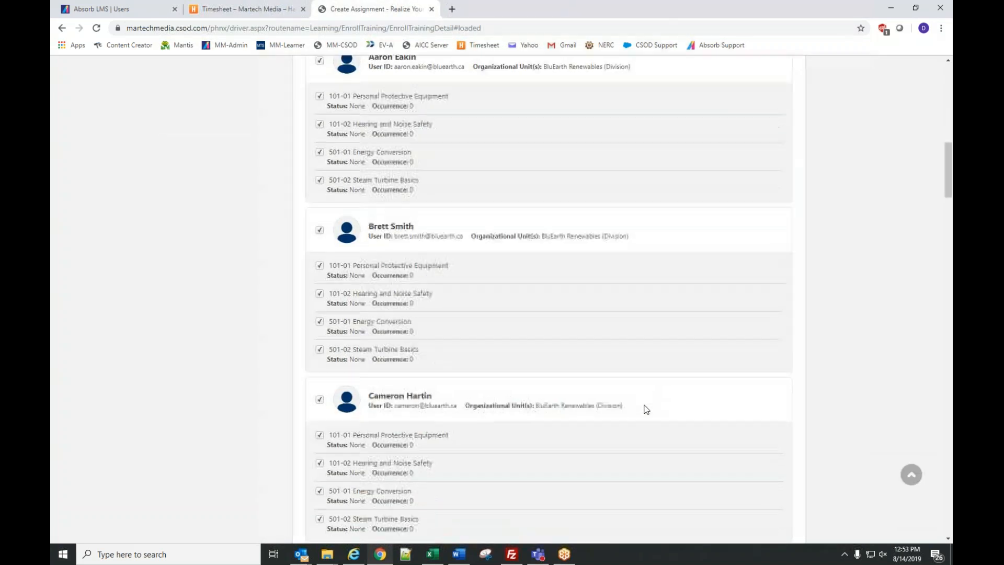
scroll(647, 409, "down", 2)
- Drop one learner's Hearing and Noise Safety course and exclude another learner, leaving 22 users
left_click(319, 343)
left_click(319, 252)
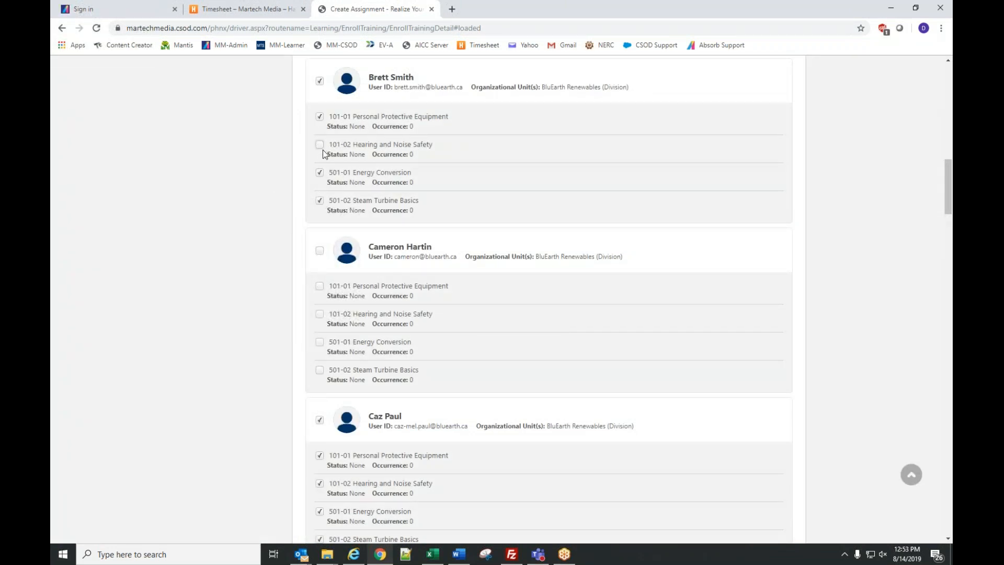
scroll(500, 212, "up", 8)
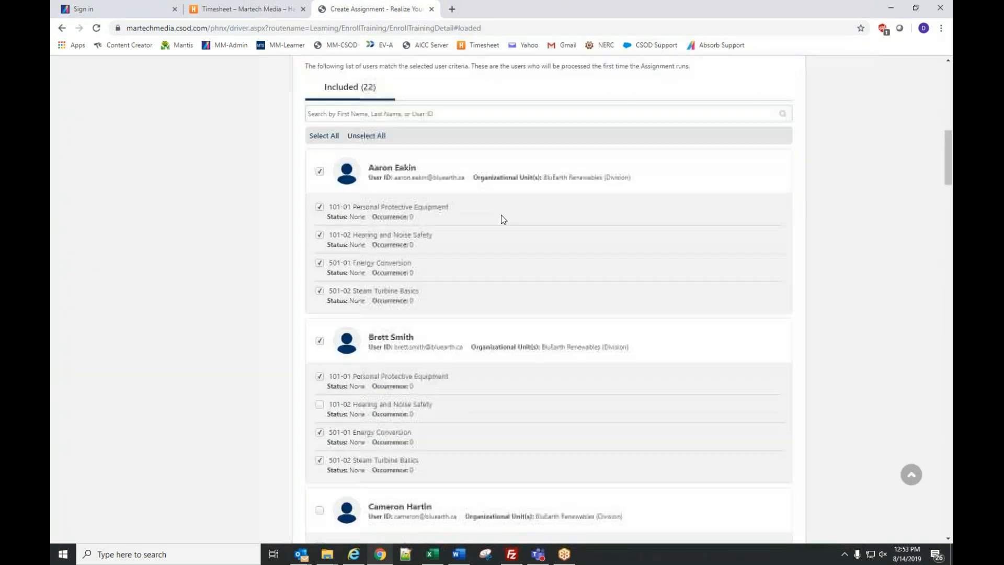
scroll(520, 254, "up", 1)
scroll(631, 330, "up", 3)
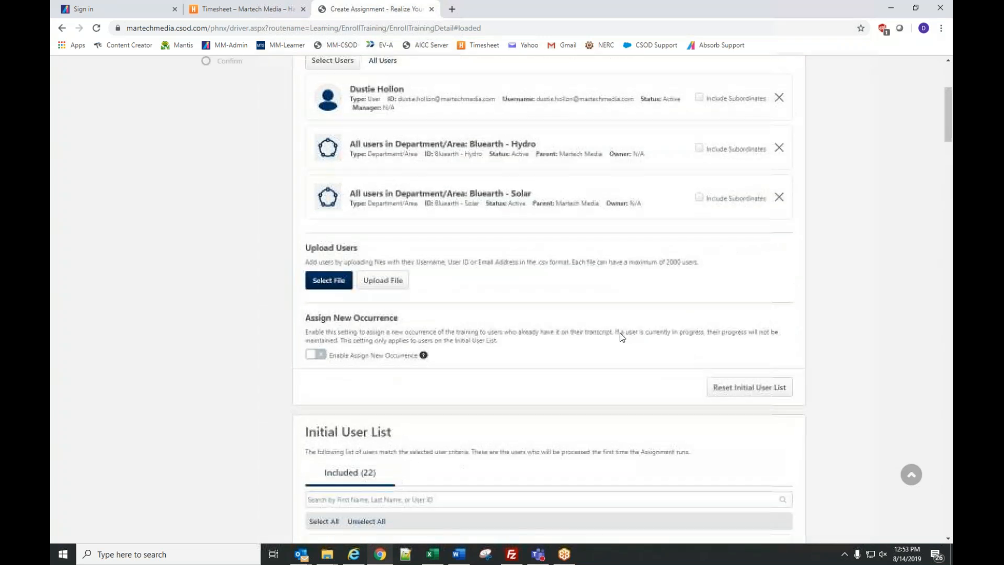
scroll(256, 349, "up", 1)
scroll(252, 350, "down", 3)
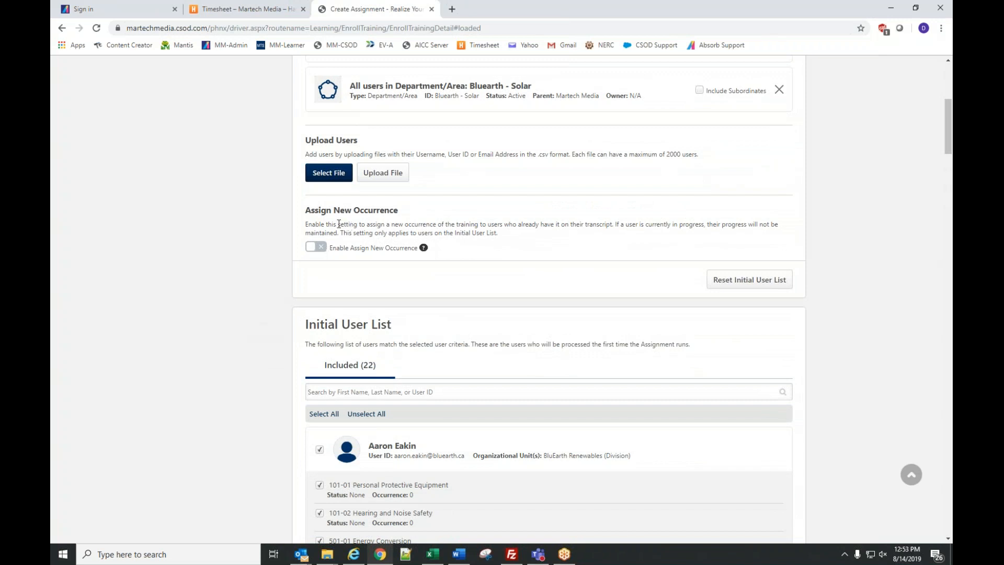
- Switch on Enable Assign New Occurrence, leaving its three sub-options off
left_click(319, 248)
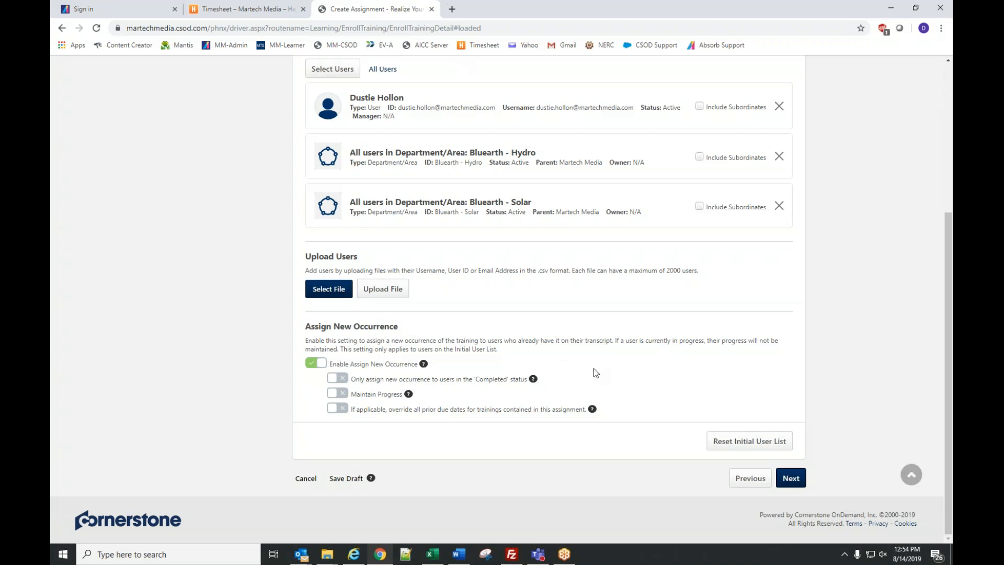
- Go to Confirm and expand the Users and Setup cards: 4 trainings, 24 users, no due date
left_click(795, 484)
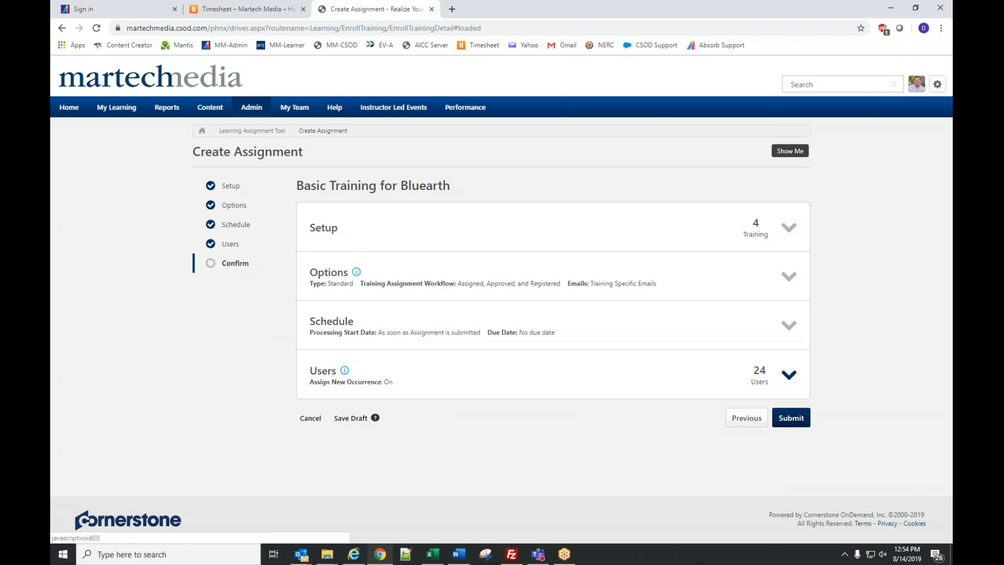
left_click(772, 374)
scroll(735, 374, "down", 4)
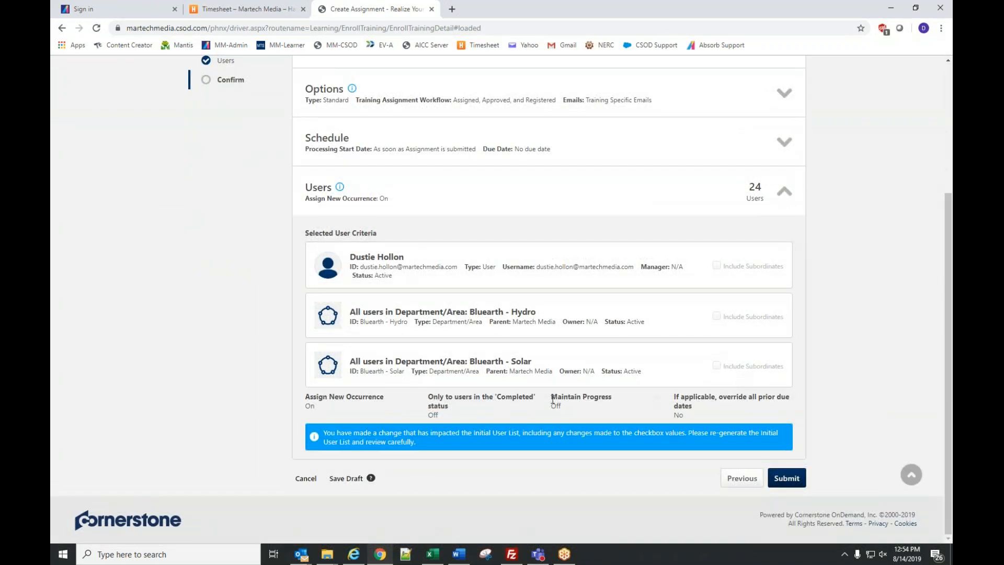
scroll(679, 376, "up", 4)
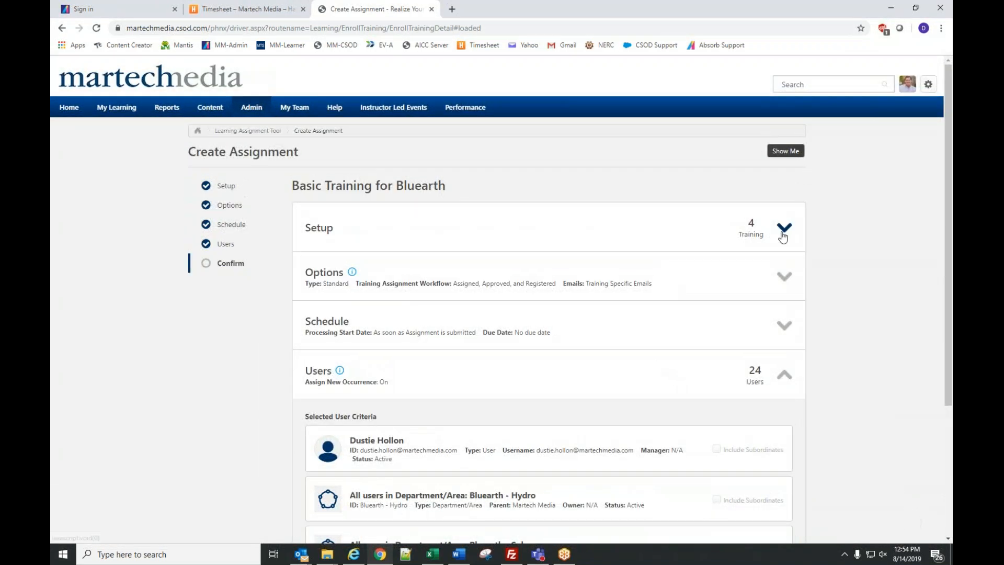
left_click(657, 244)
scroll(579, 293, "down", 8)
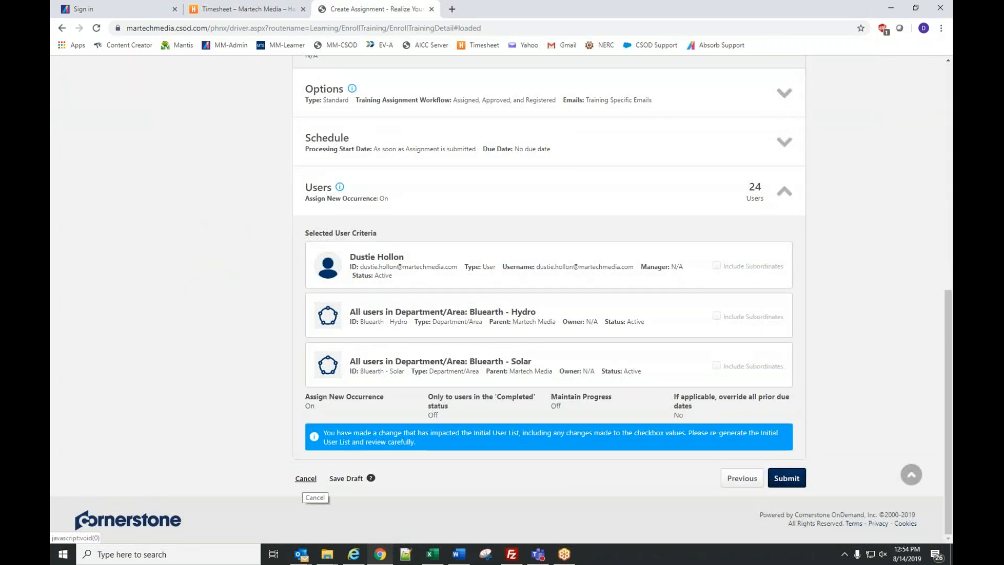
- Cancel the Basic Training for Bluearth assignment without submitting and return to Manage Learning Assignments
left_click(306, 479)
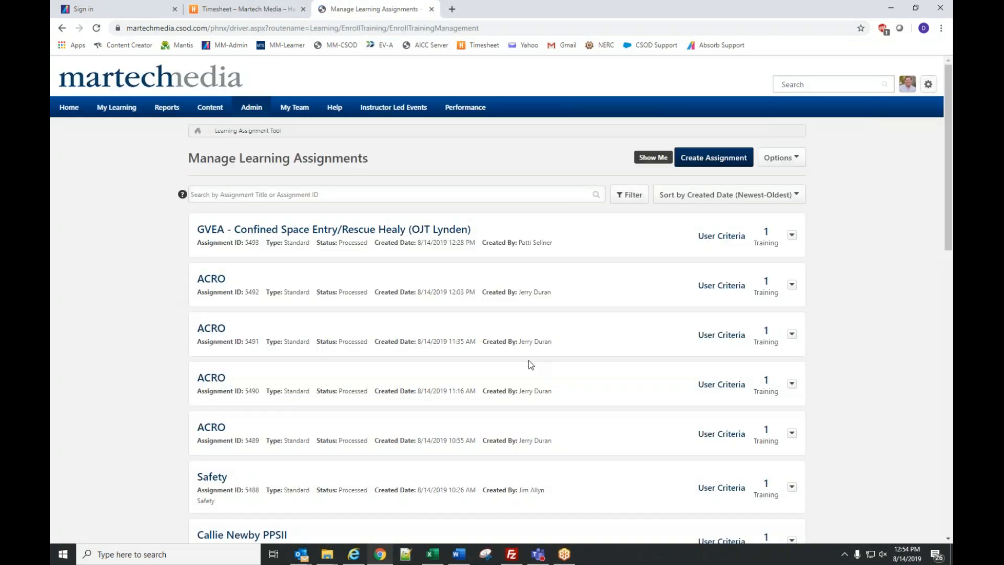
scroll(331, 332, "down", 3)
scroll(293, 366, "down", 3)
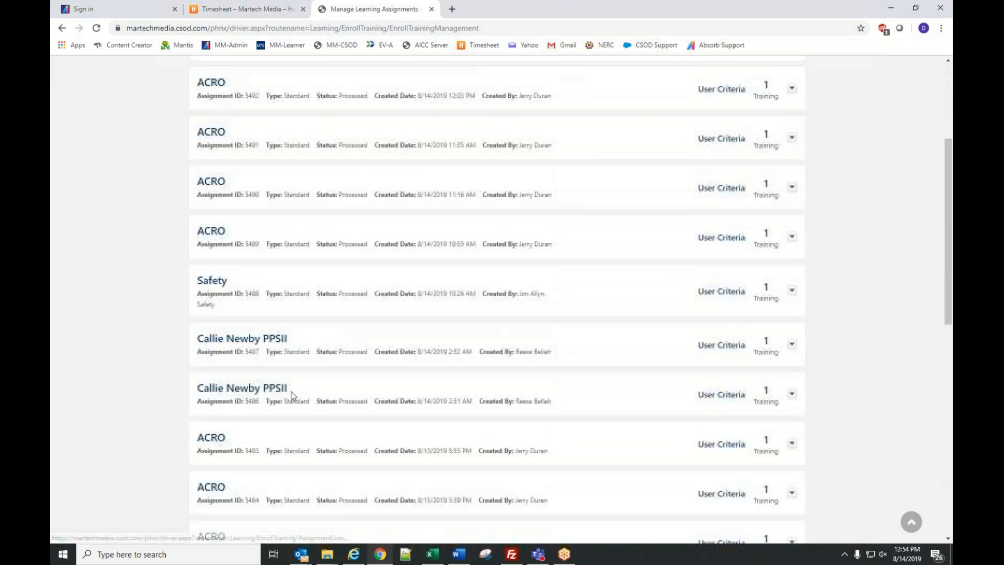
scroll(293, 408, "up", 5)
scroll(295, 415, "up", 2)
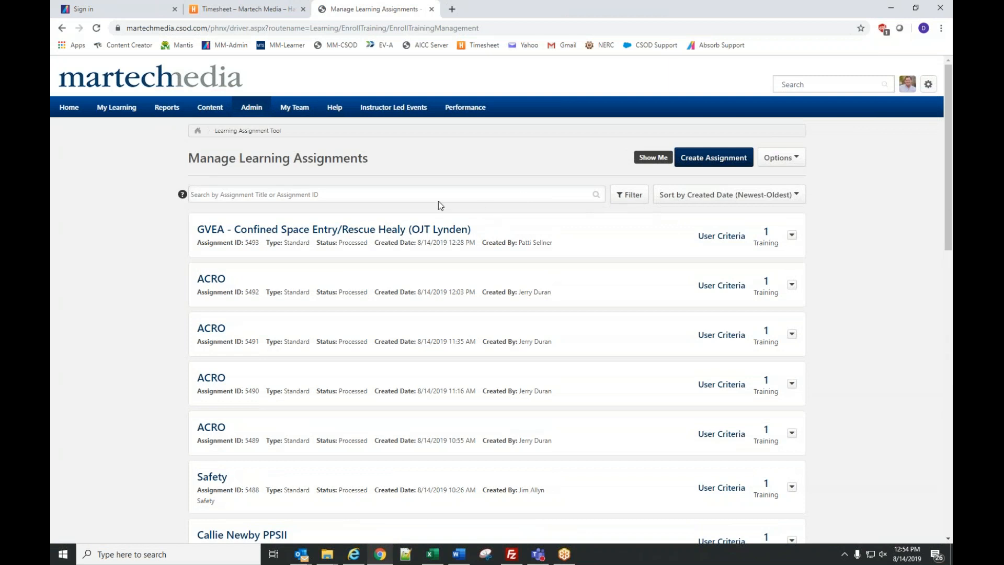
- Check the Sort by options without changing them, then bring up the assignment filters
left_click(743, 196)
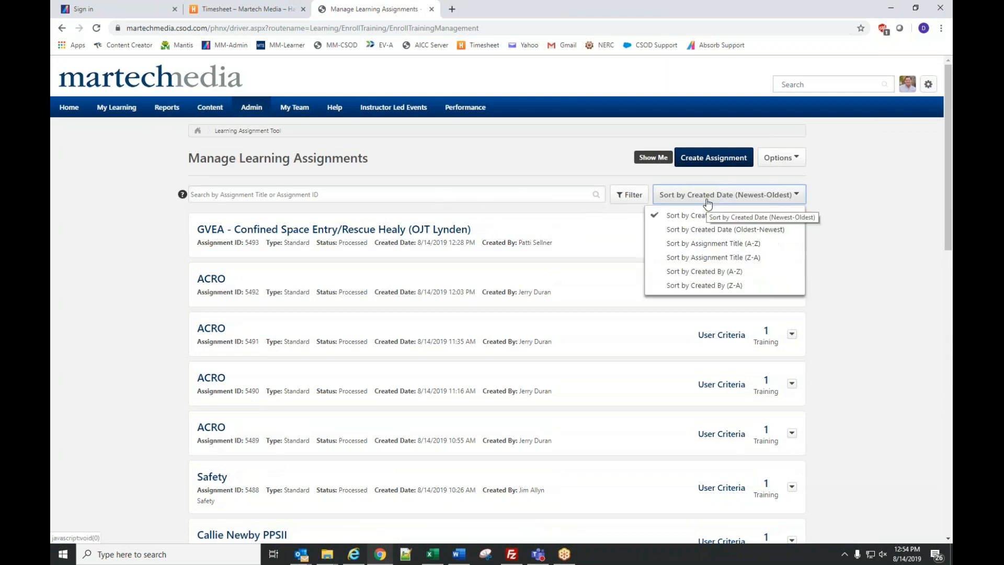
left_click(847, 232)
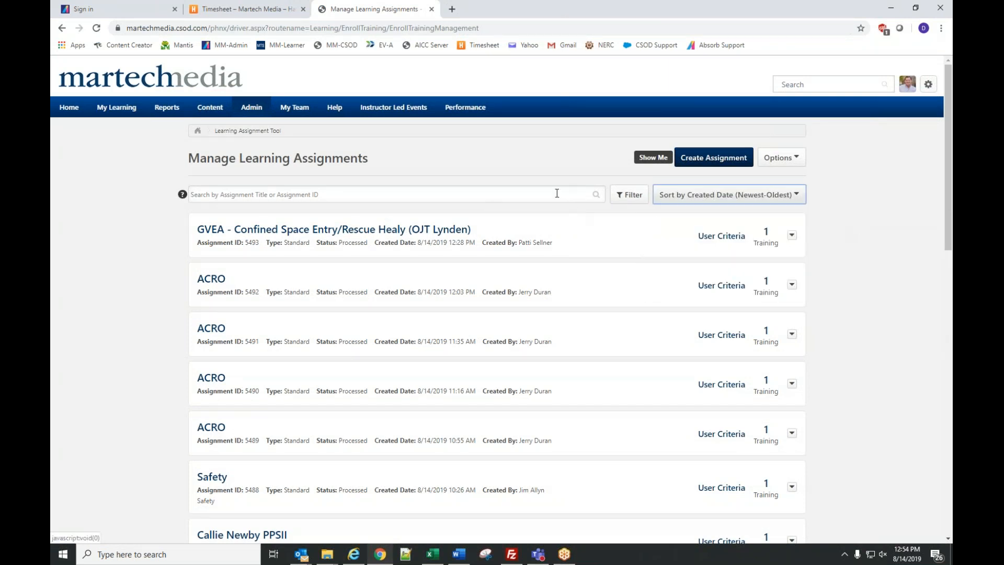
left_click(629, 195)
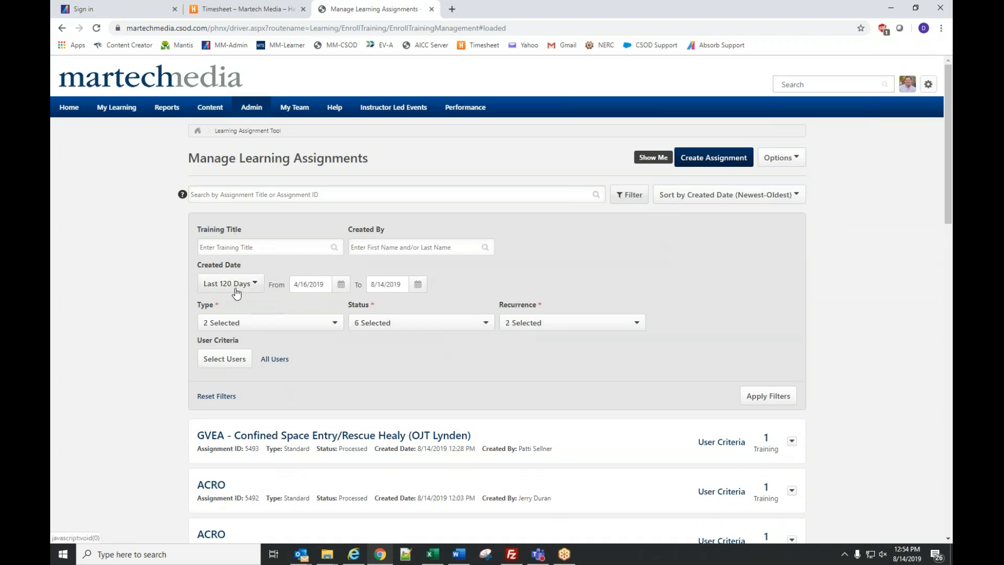
- Filter assignments to Created Date 1/1/2019 through 8/14/2019
left_click(322, 286)
left_click_drag(326, 285, 291, 282)
left_click(309, 284)
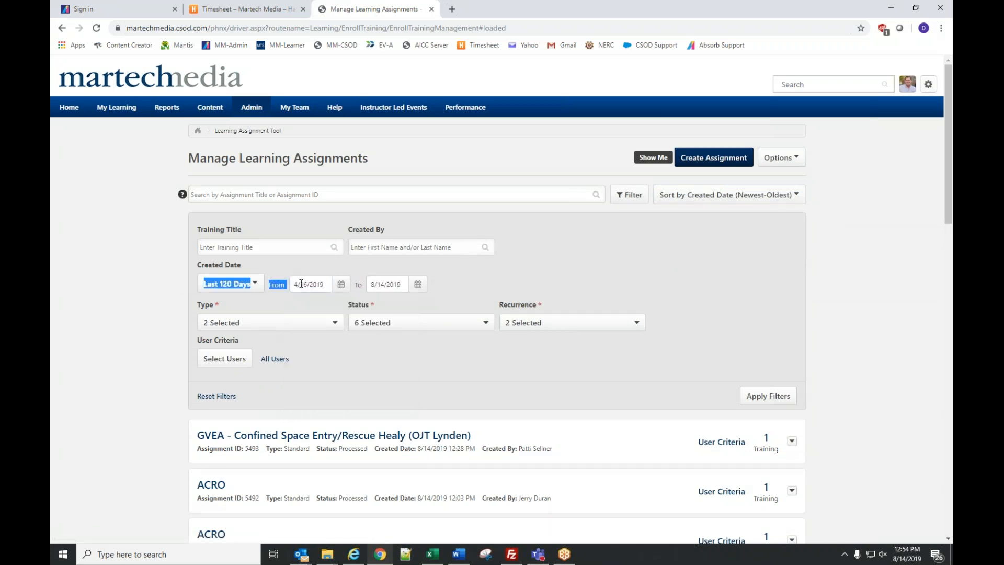
left_click(302, 284)
left_click(301, 307)
double_click(302, 307)
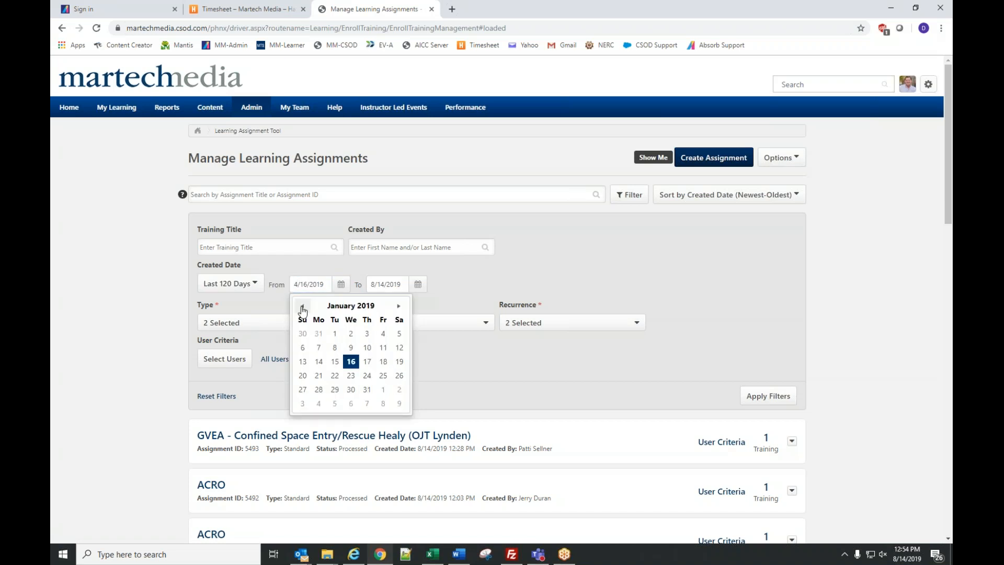
left_click(335, 333)
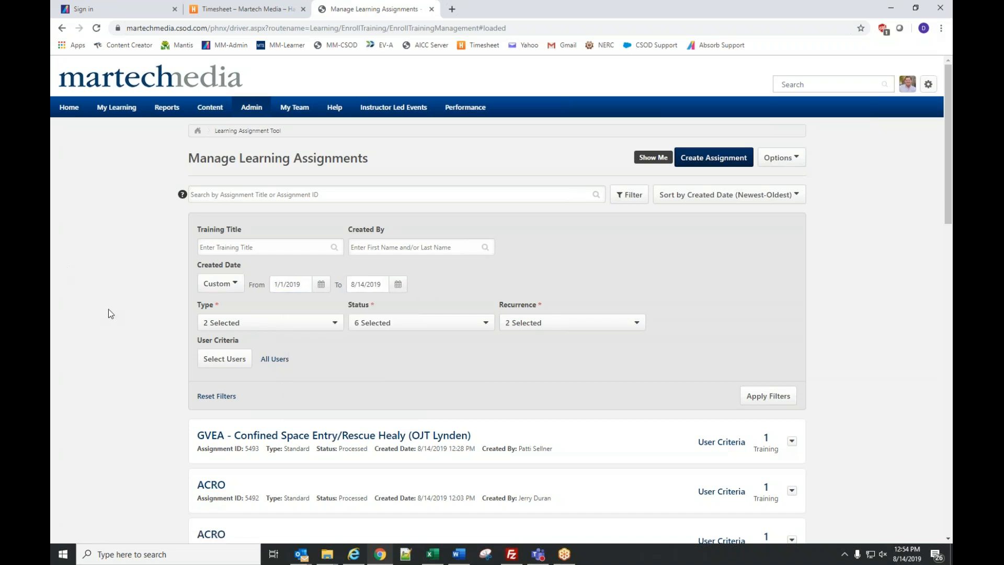
left_click(776, 398)
mouse_move(170, 111)
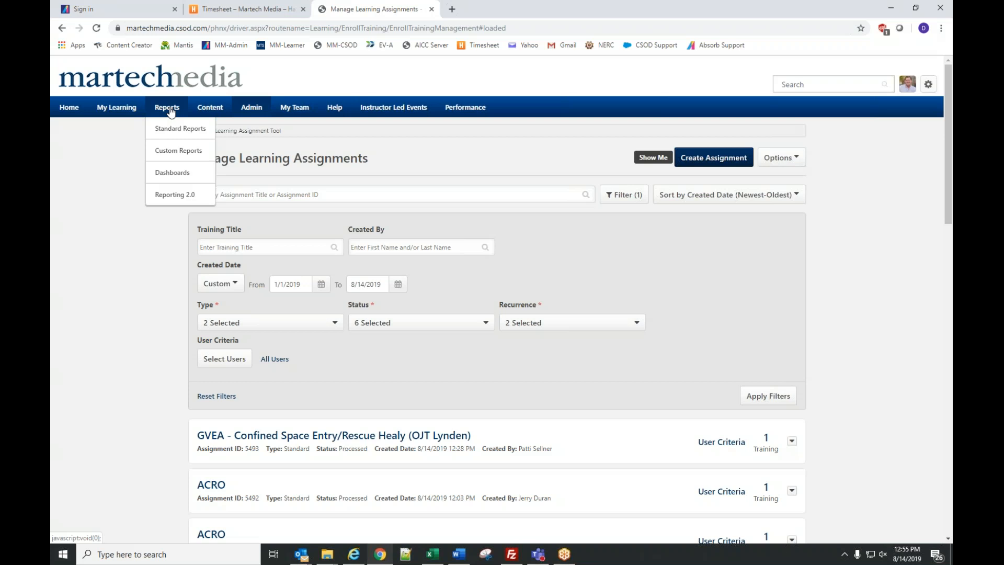
- Export the _NERC Course Timing Report to Excel, review the spreadsheet, then close it
left_click(169, 153)
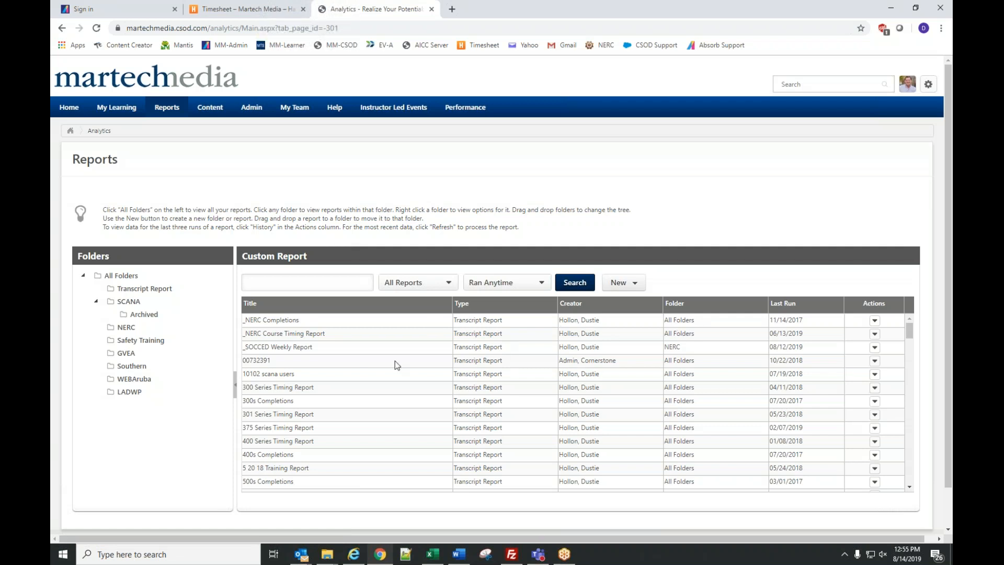
left_click(876, 337)
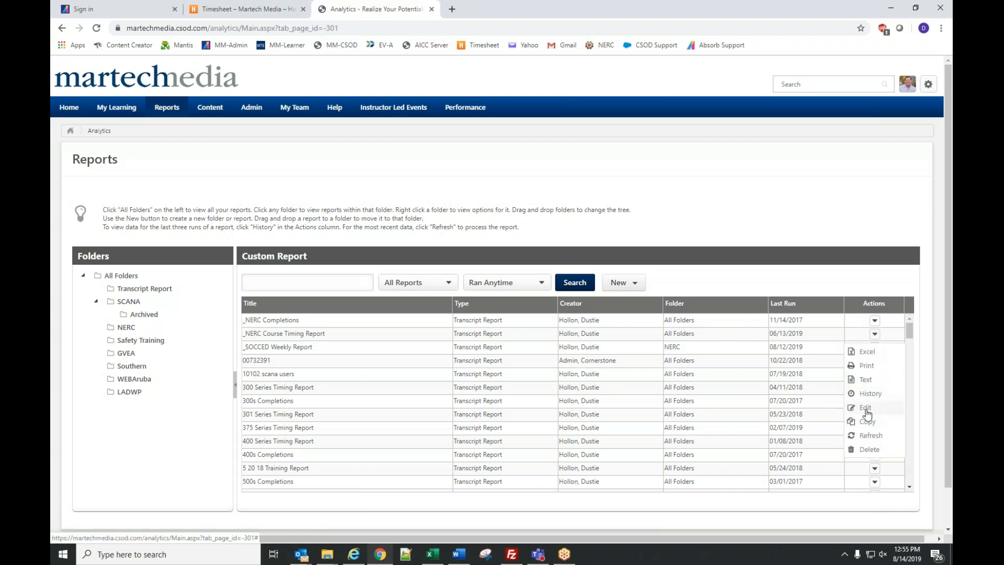
left_click(868, 352)
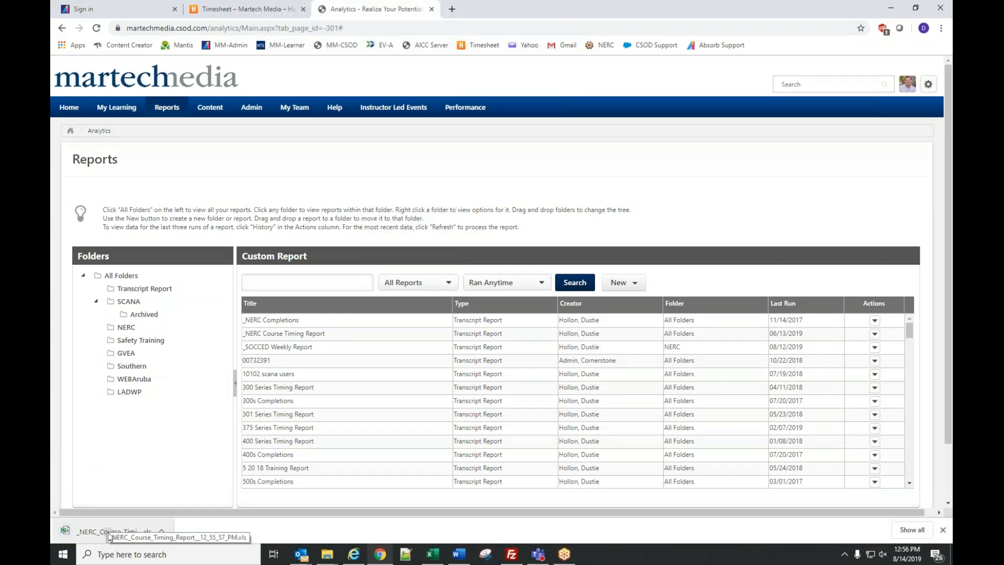
left_click(109, 532)
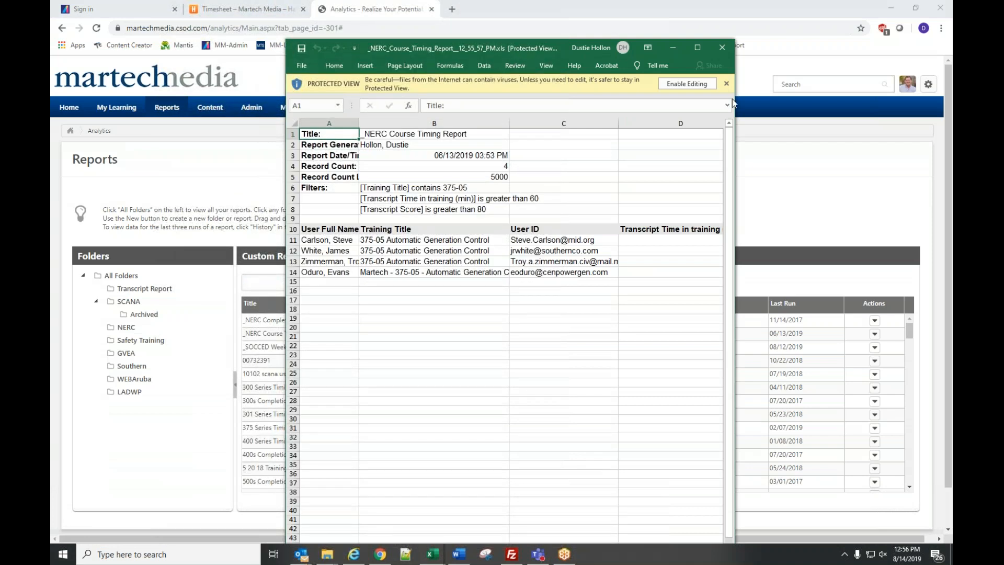
left_click(723, 47)
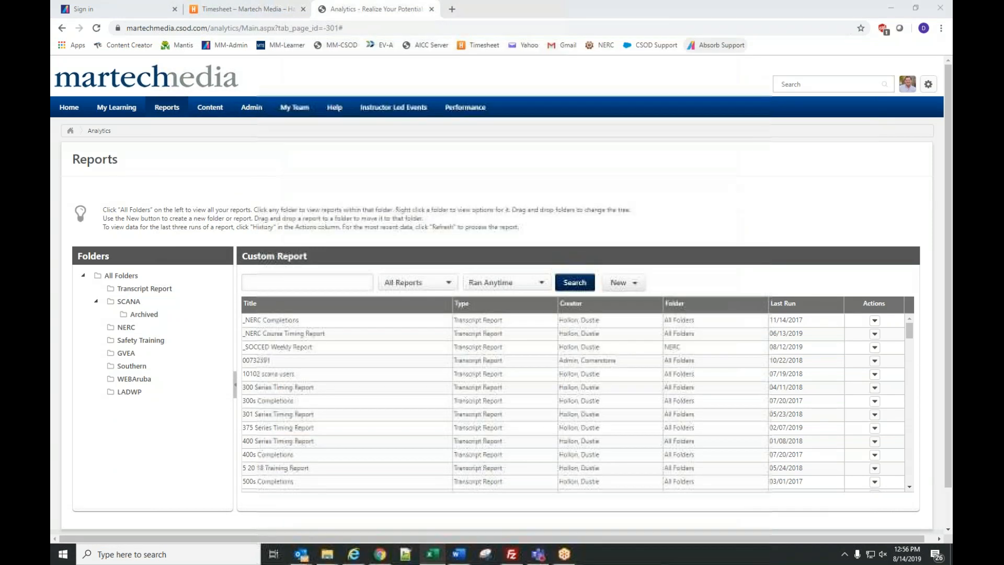
mouse_move(167, 117)
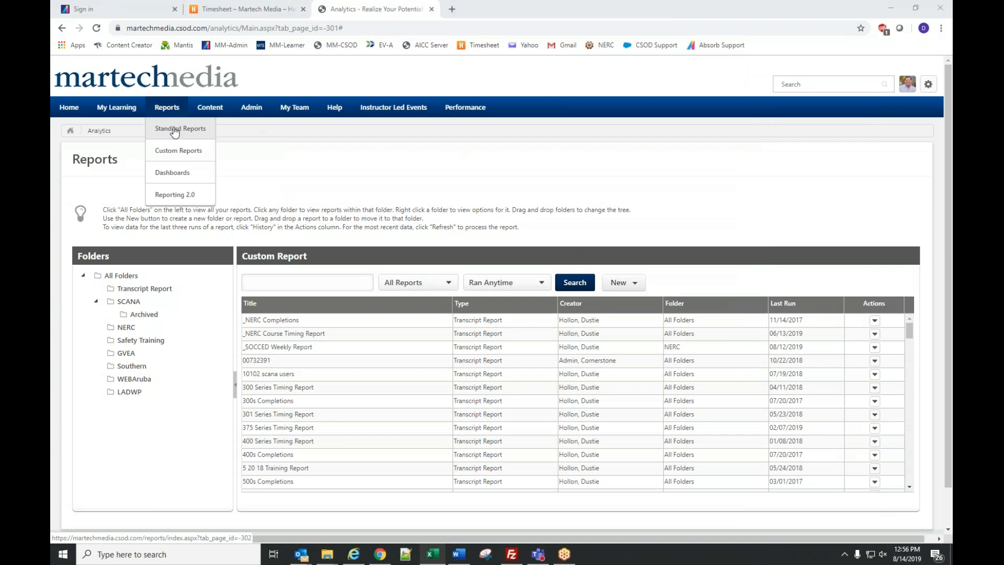
- Open the Certifications Details report from the Training category of Standard Reports
left_click(175, 131)
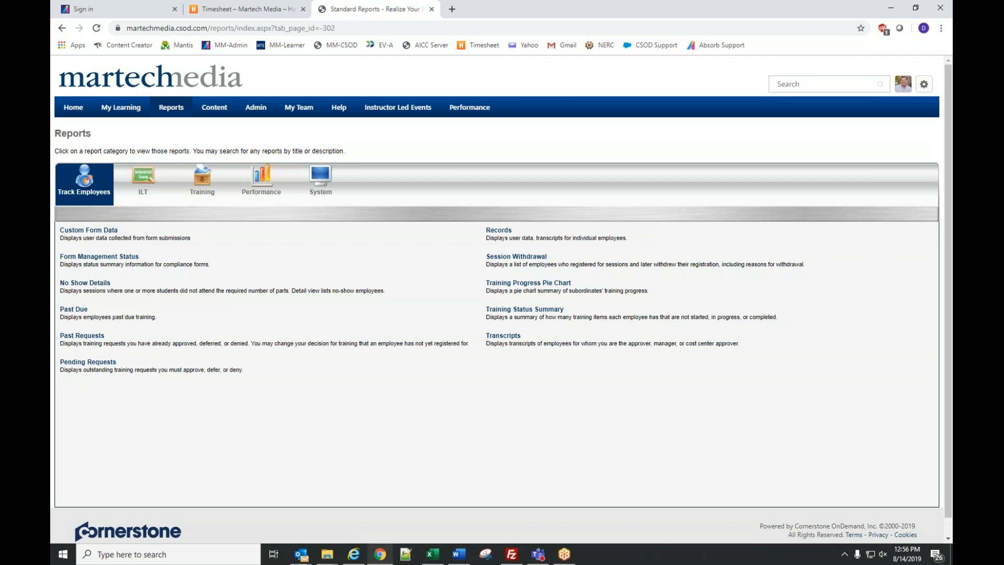
mouse_move(171, 112)
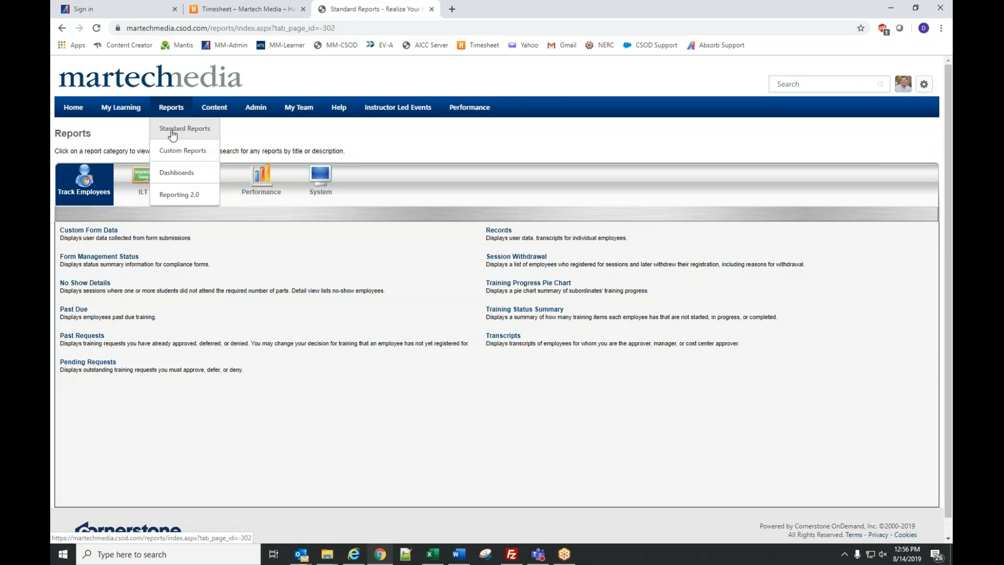
left_click(198, 187)
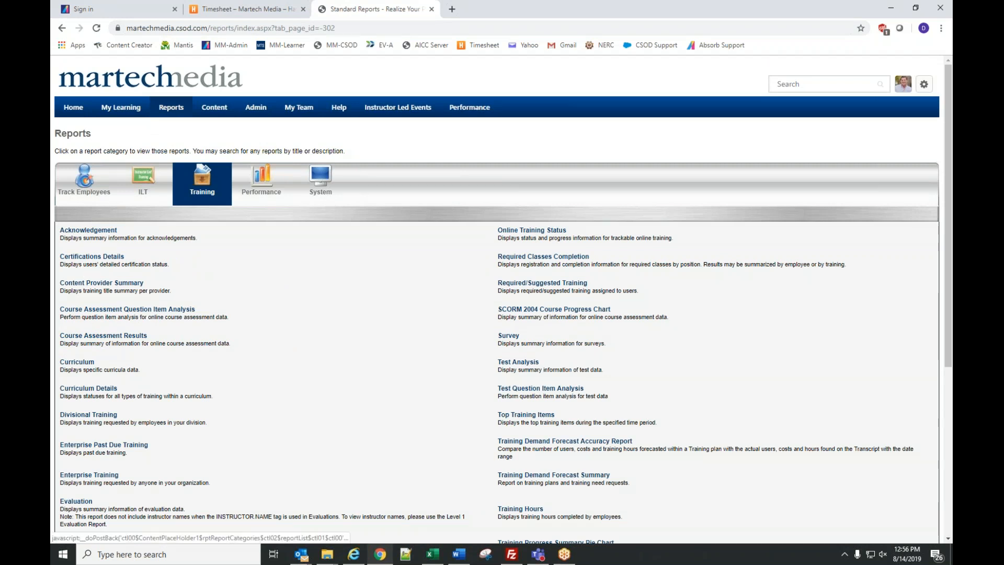
left_click(110, 258)
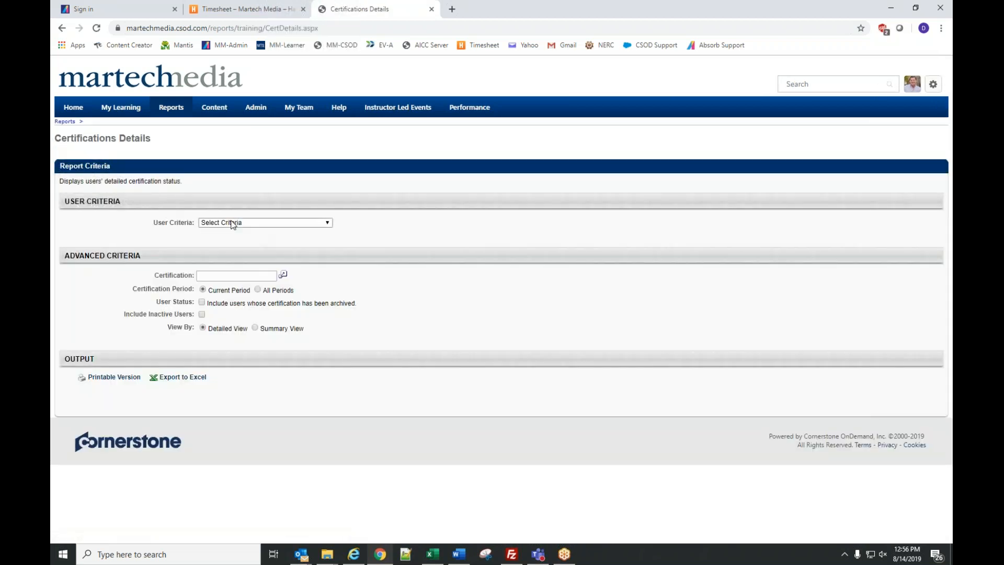
- Look at the User Criteria choices without picking one, then go back to the Training reports list
left_click(233, 225)
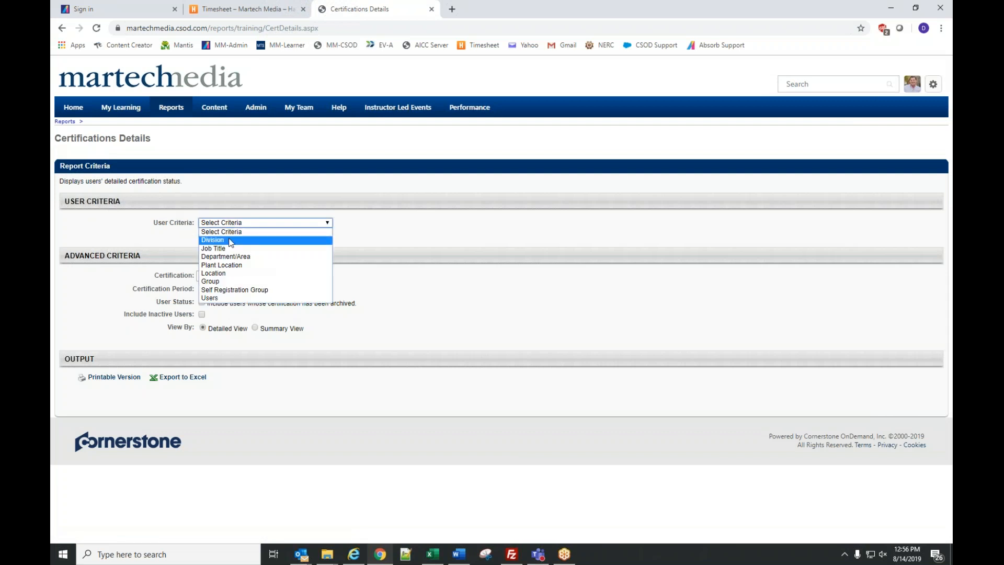
left_click(544, 263)
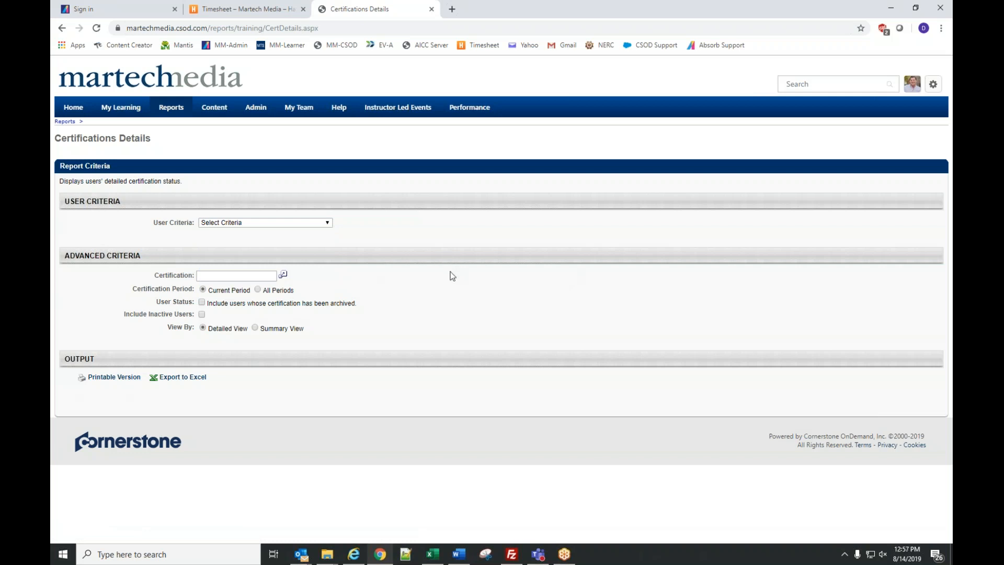
key("alt+Left")
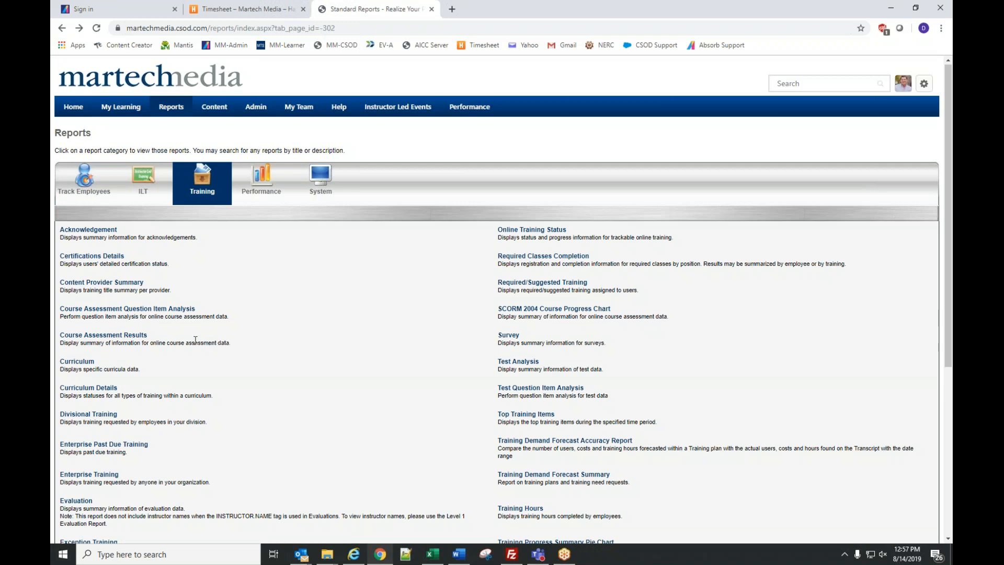
- Open the Curriculum report and limit users to Plant Location Bluearth - Bull Creek
left_click(91, 363)
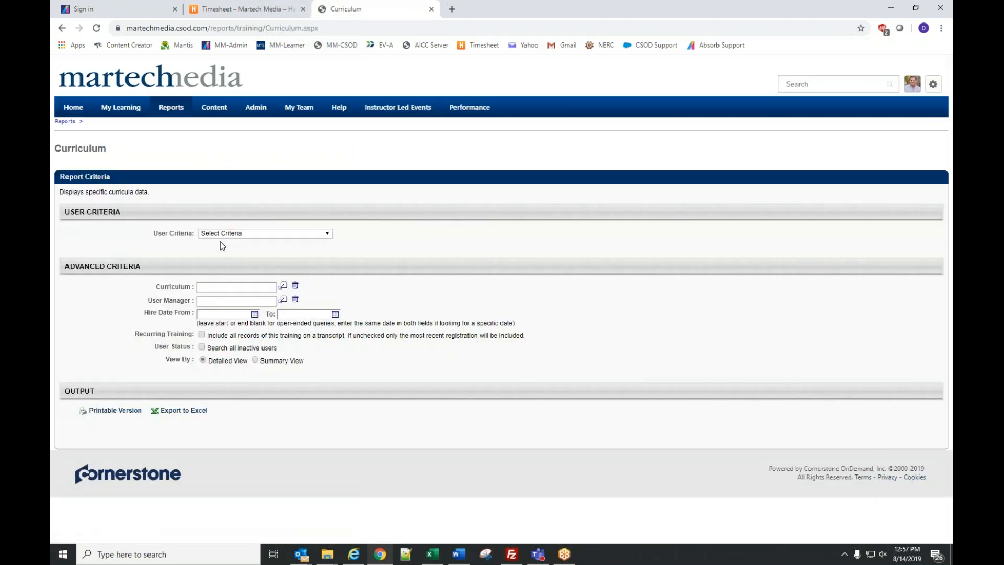
left_click(244, 233)
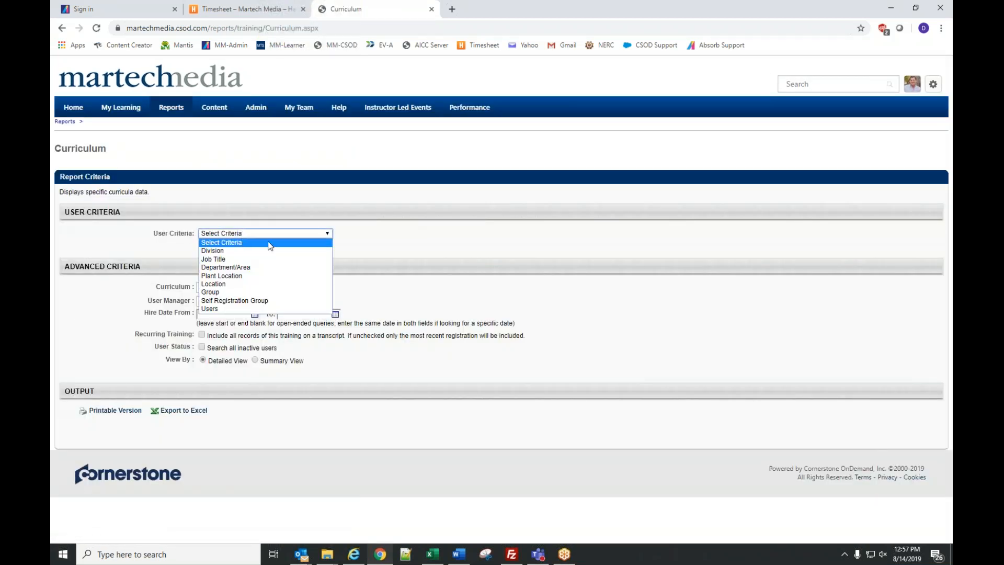
left_click(251, 276)
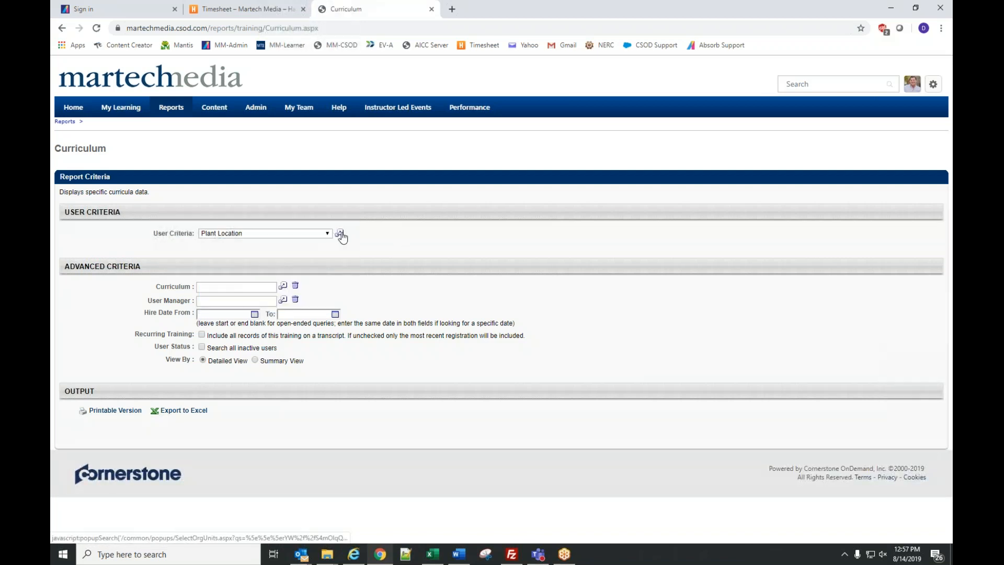
left_click(340, 233)
left_click(123, 70)
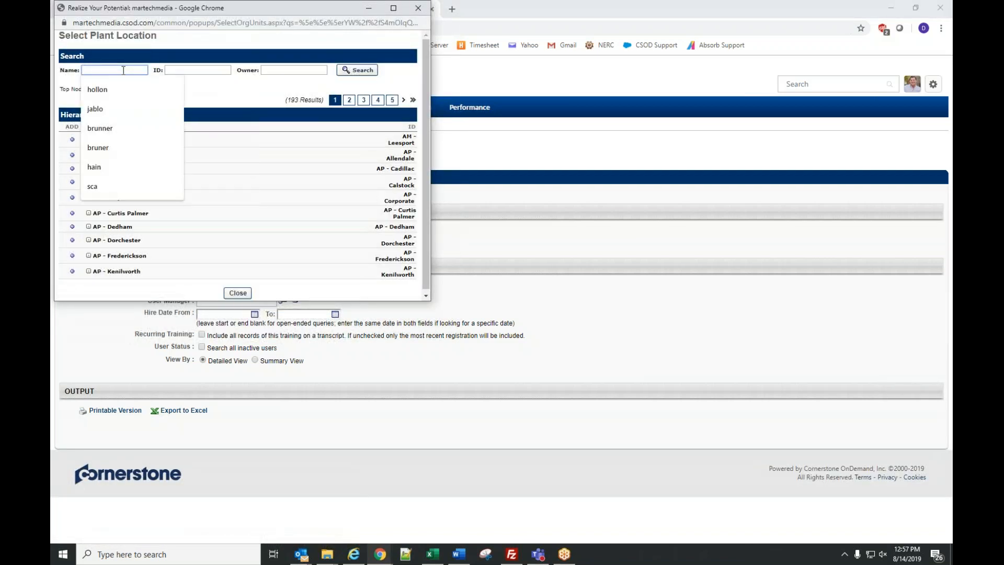
type("bluearth")
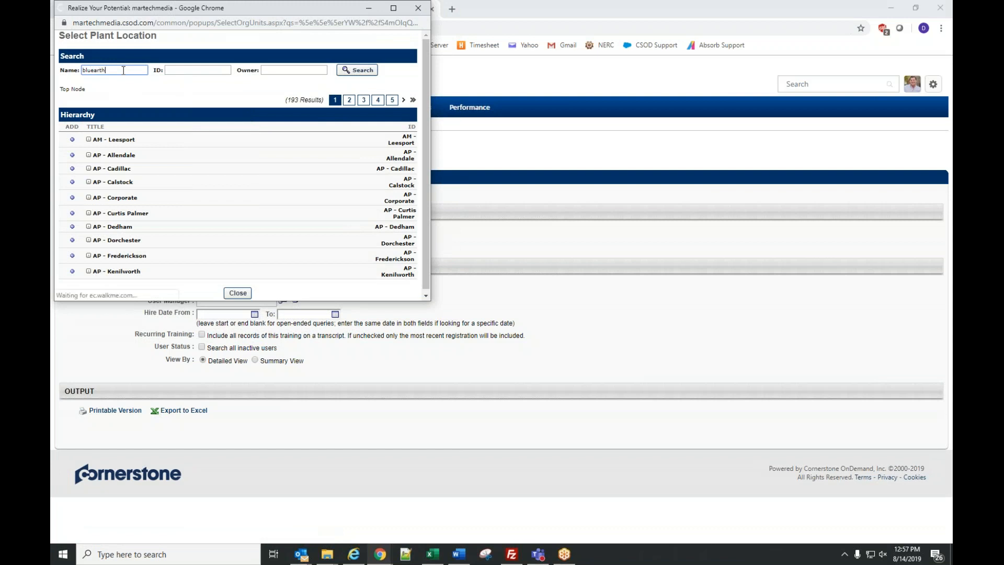
key("Return")
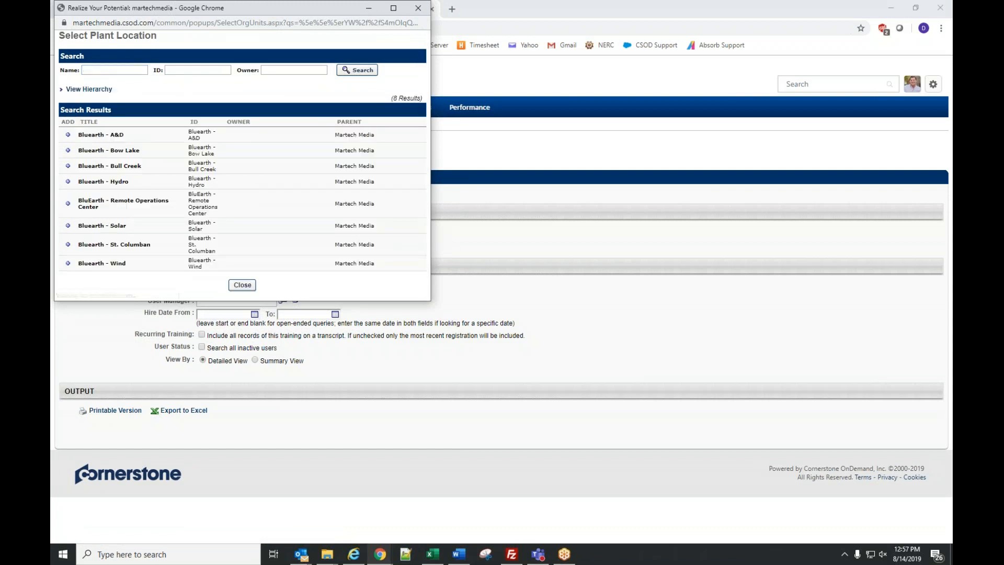
left_click(68, 166)
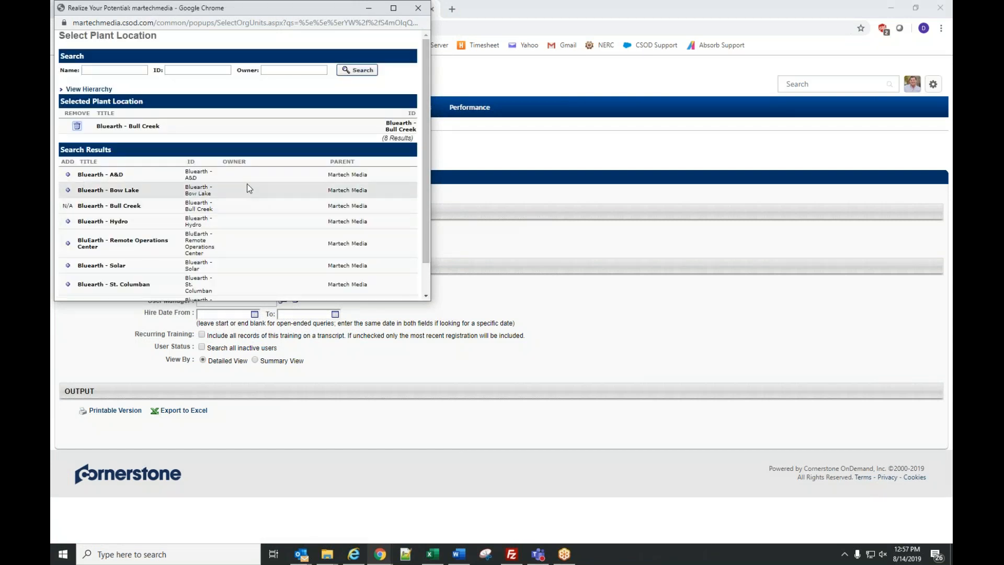
scroll(249, 188, "down", 3)
left_click(253, 289)
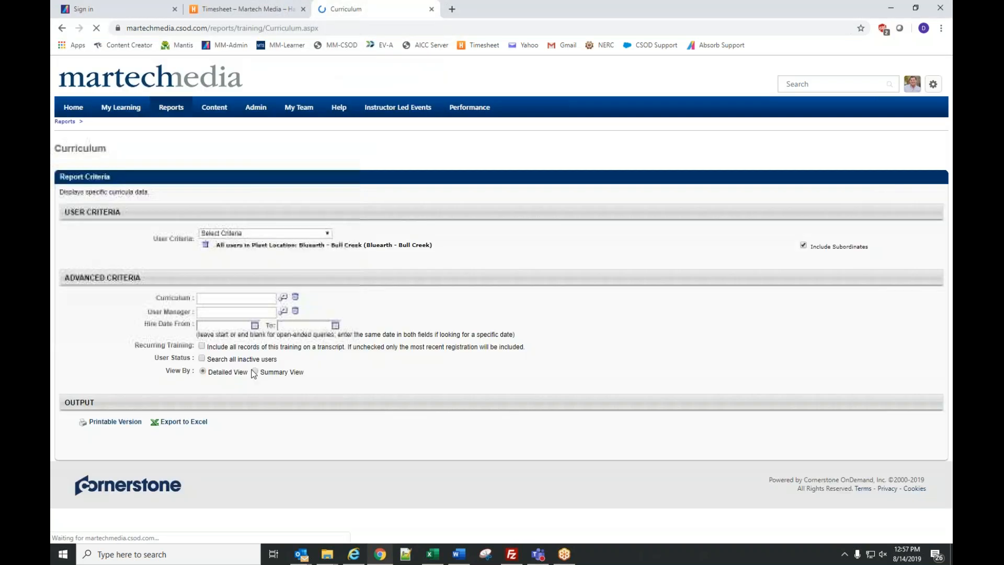
- Search the Curriculum lookup for 'bluearth', clear the search, and close it without choosing
left_click(283, 297)
left_click(93, 78)
type("bluearth")
left_click(244, 78)
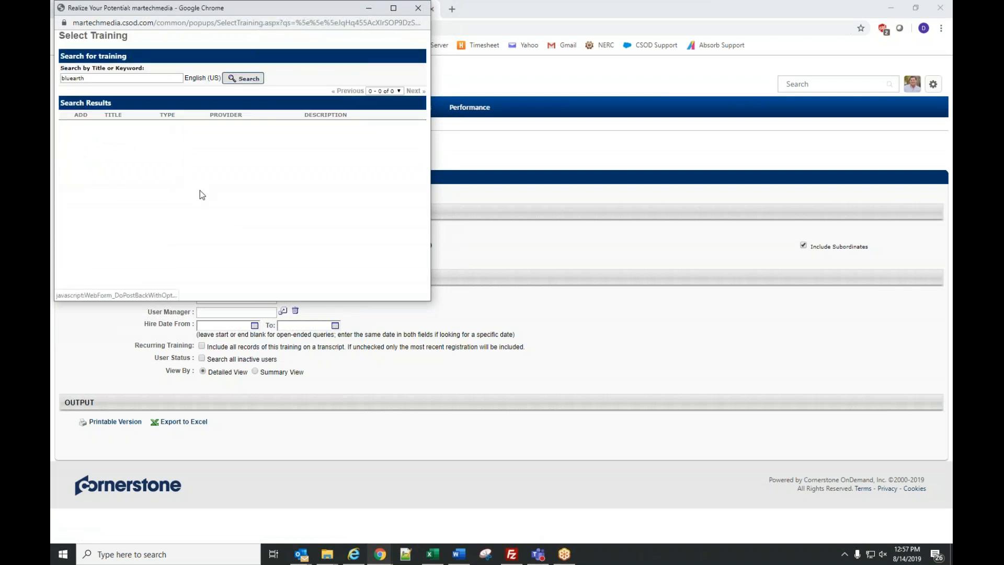
double_click(97, 77)
left_click(110, 78)
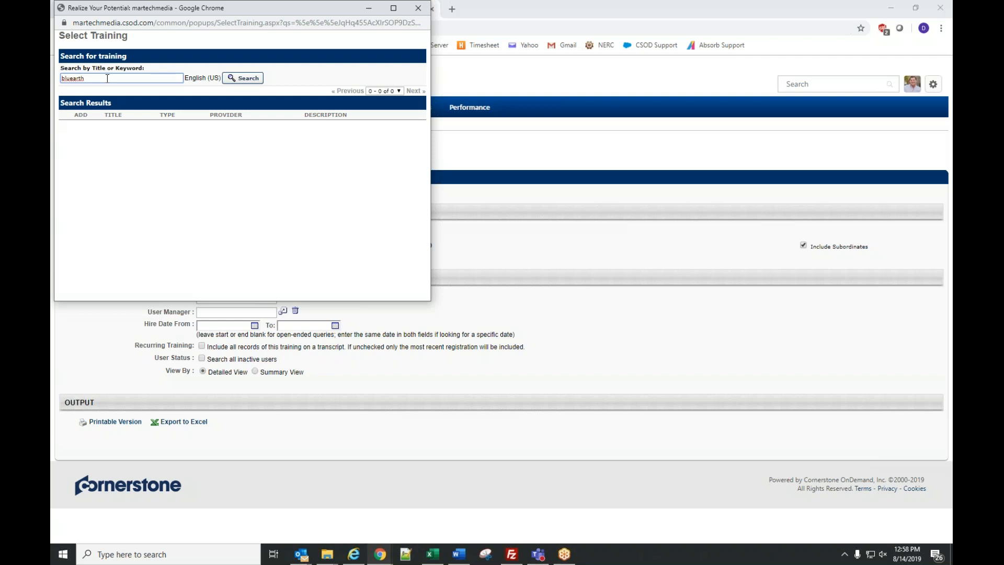
key("BackSpace")
key("BackSpace")
key("BackSpace")
key("BackSpace")
key("BackSpace")
key("BackSpace")
key("BackSpace")
key("BackSpace")
left_click(418, 8)
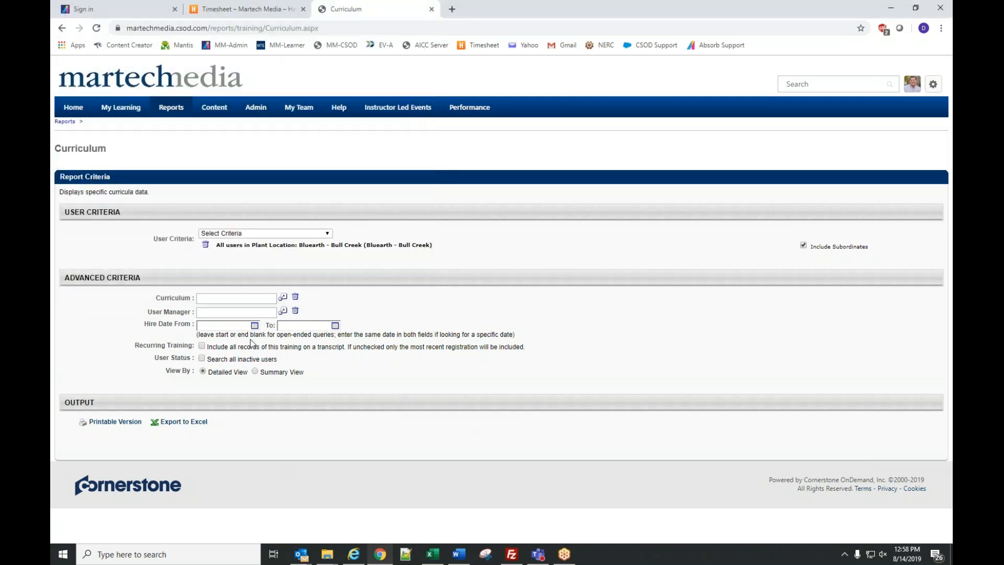
- Choose Ap-PGP-New Hire as the curriculum, remove the Bull Creek criterion, and open the printable version
left_click(283, 298)
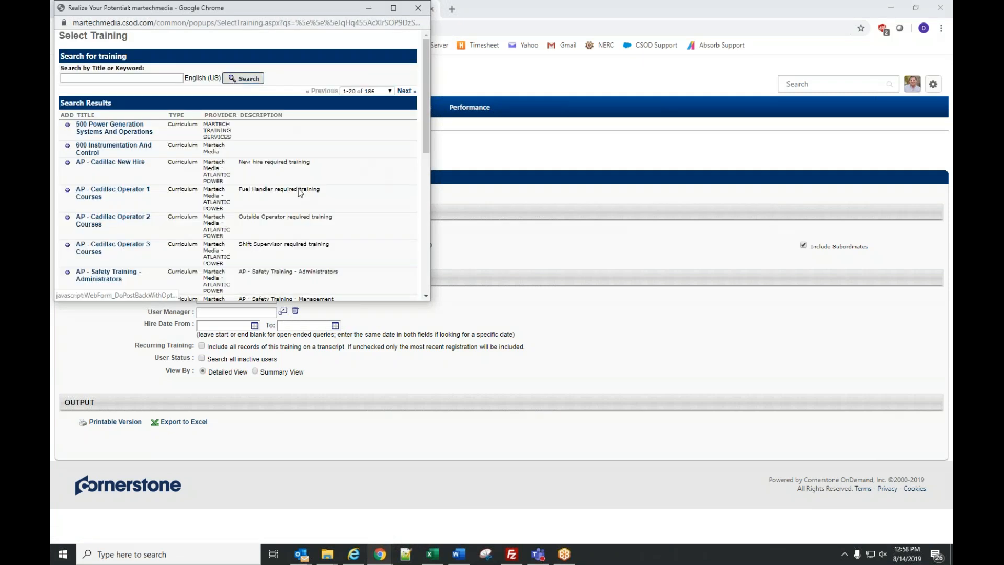
scroll(299, 193, "down", 3)
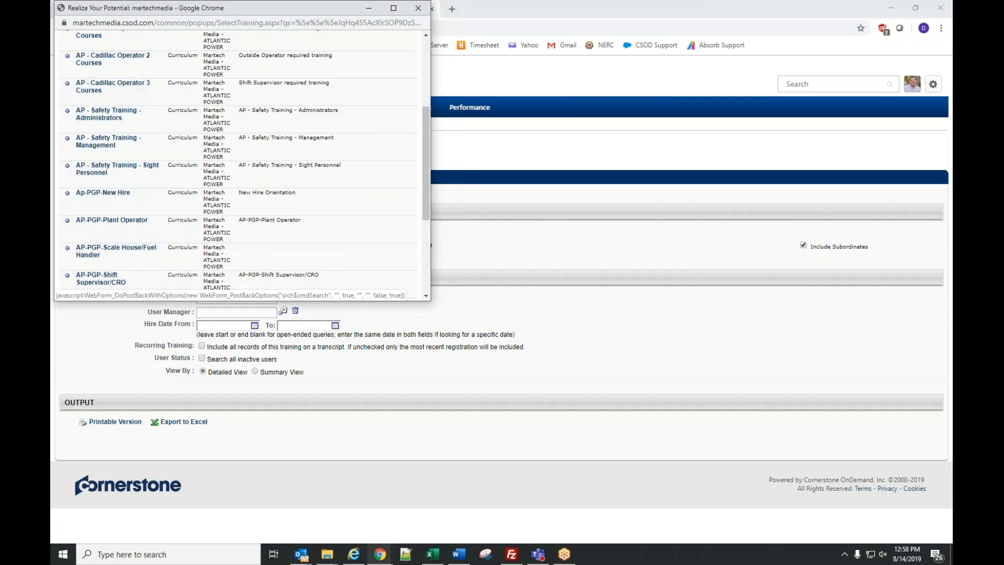
left_click(67, 195)
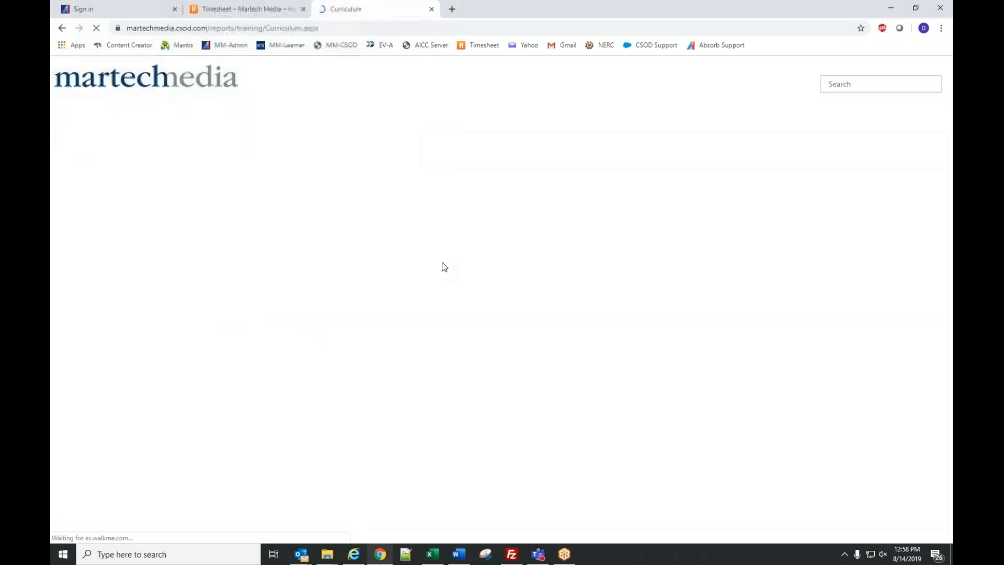
left_click(205, 245)
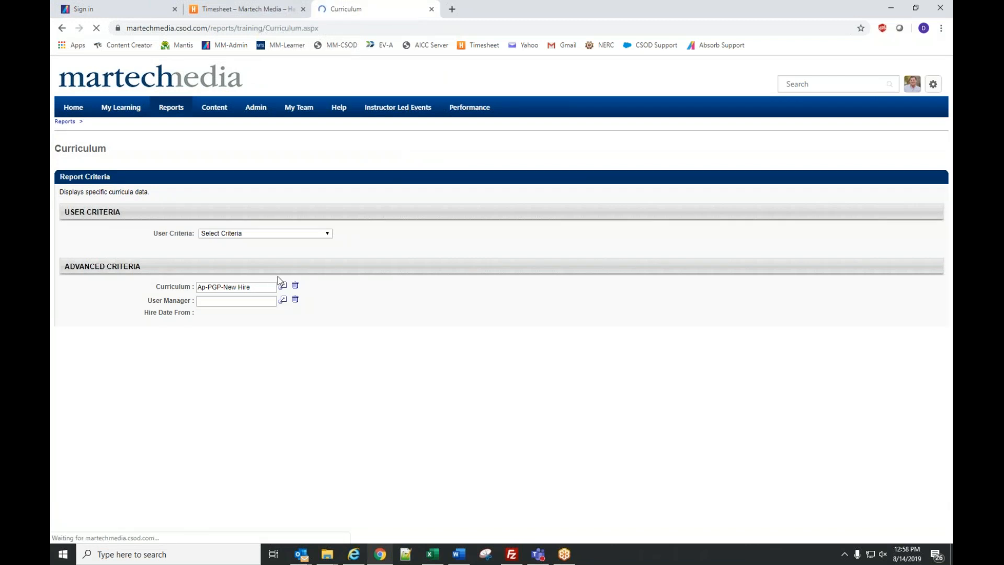
left_click(282, 284)
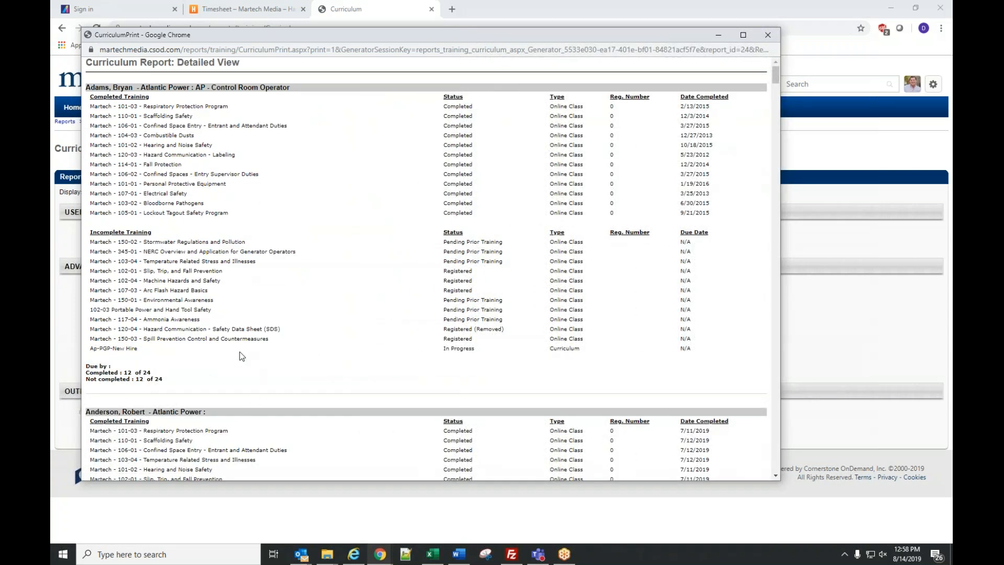
- Reposition the Ap-PGP-New Hire detailed printout window to review it, then close it
left_click_drag(247, 35, 51, 52)
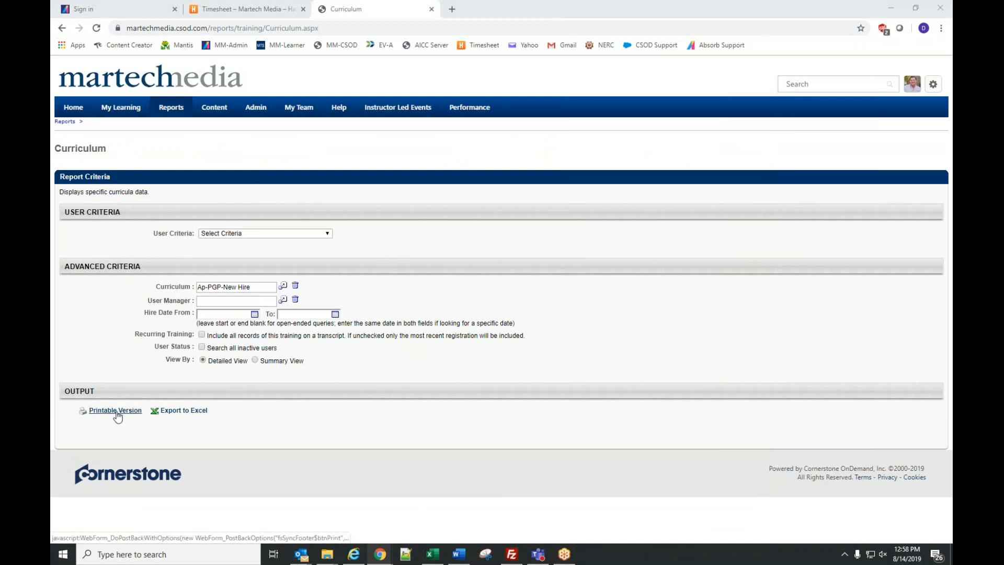
left_click_drag(51, 70, 438, 43)
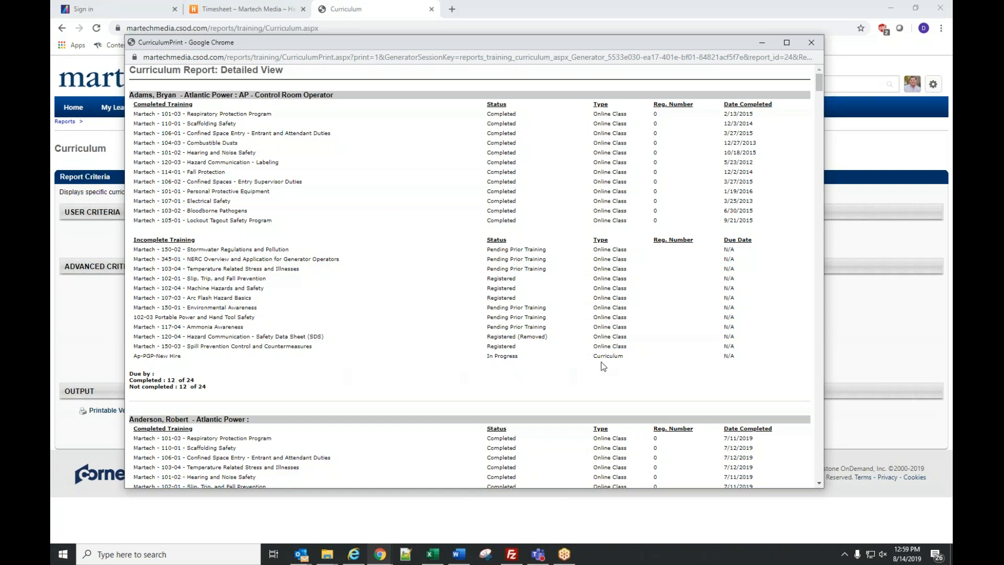
left_click(808, 48)
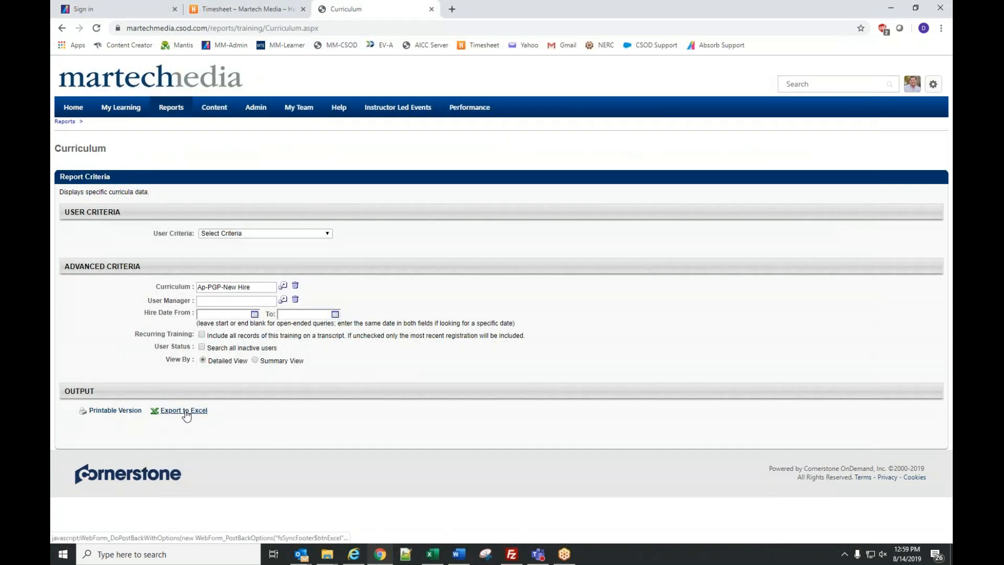
- Switch to Summary View, open its printout, highlight the two employees who completed it, then close it
left_click(255, 361)
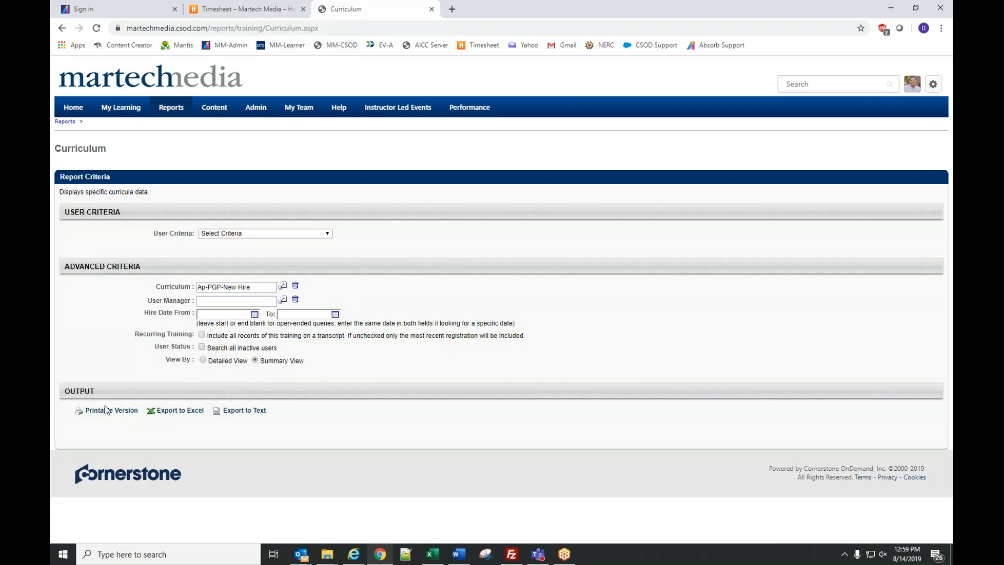
left_click(112, 411)
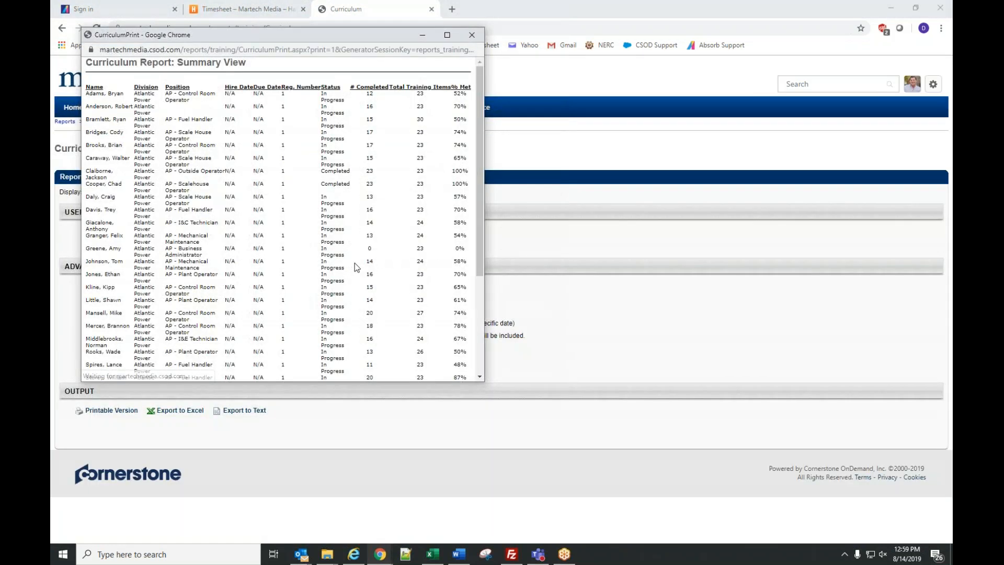
left_click_drag(485, 365, 822, 360)
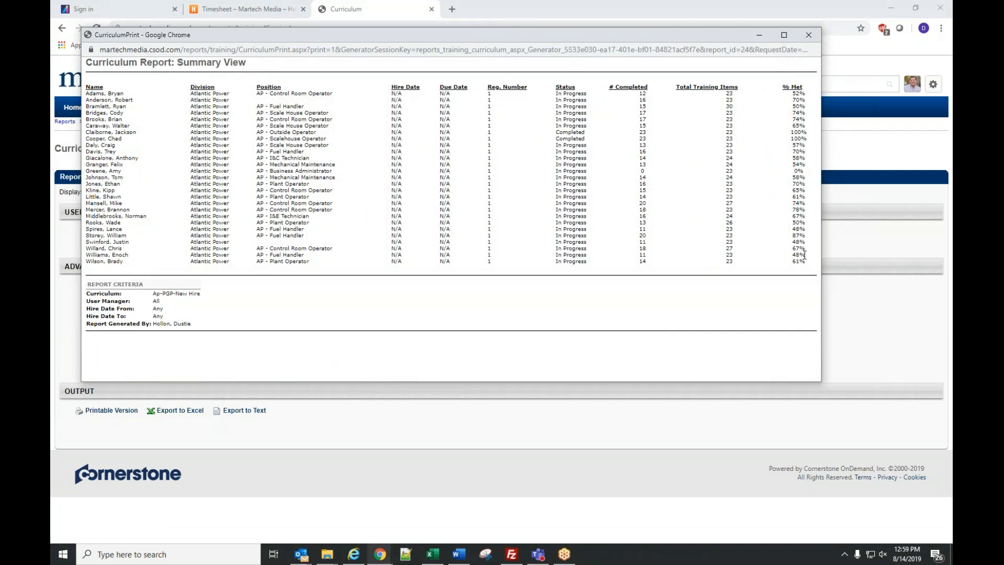
left_click_drag(808, 137, 86, 86)
left_click_drag(86, 134, 89, 132)
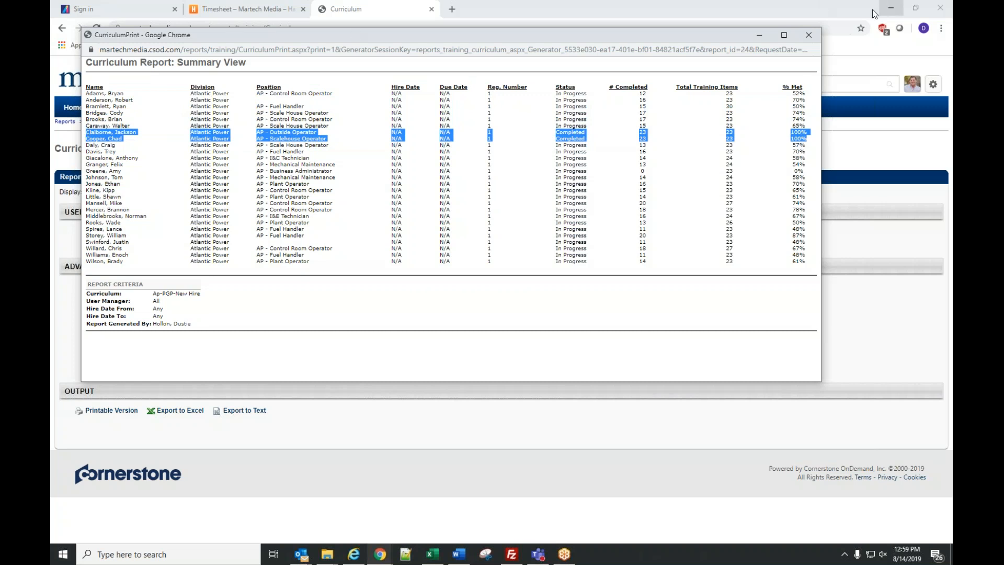
left_click(809, 35)
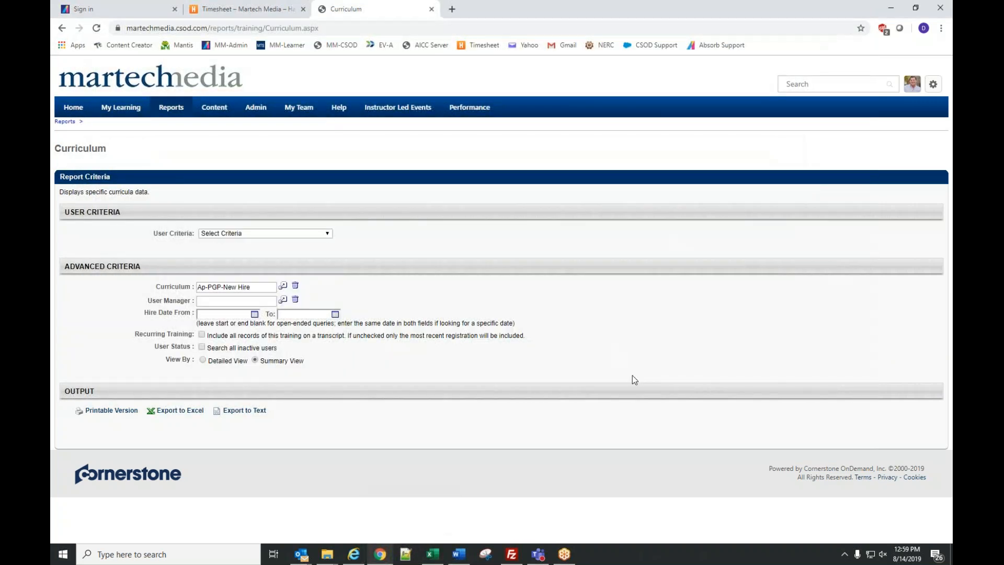
- Open the Enterprise Training report and run it for 101-01 Personal Protective Equipment
mouse_move(172, 107)
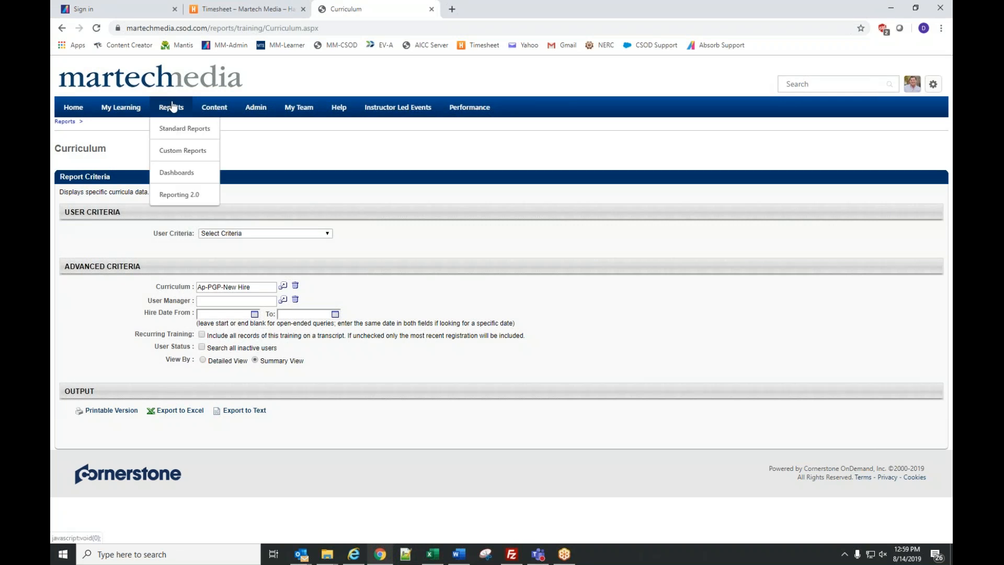
left_click(172, 129)
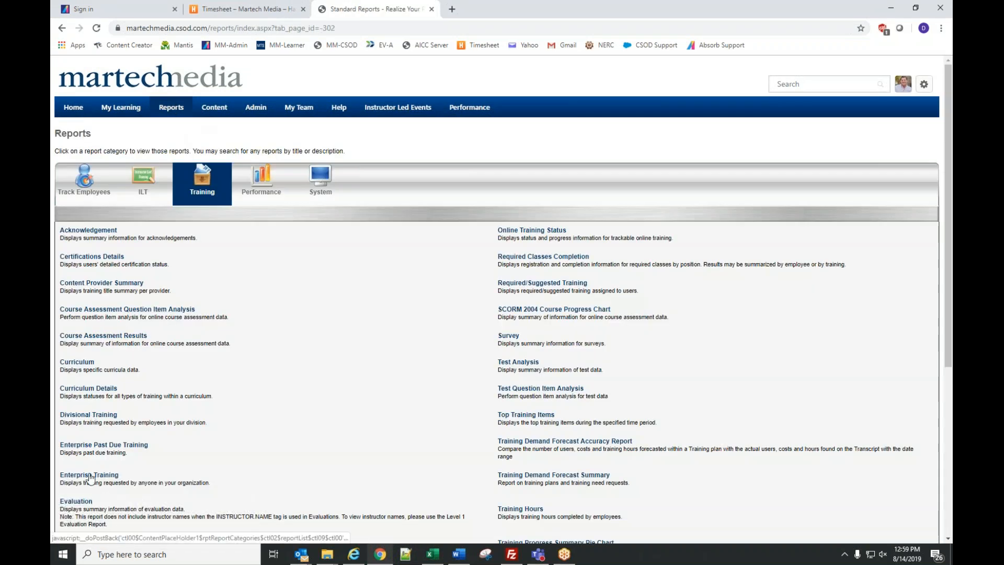
left_click(90, 478)
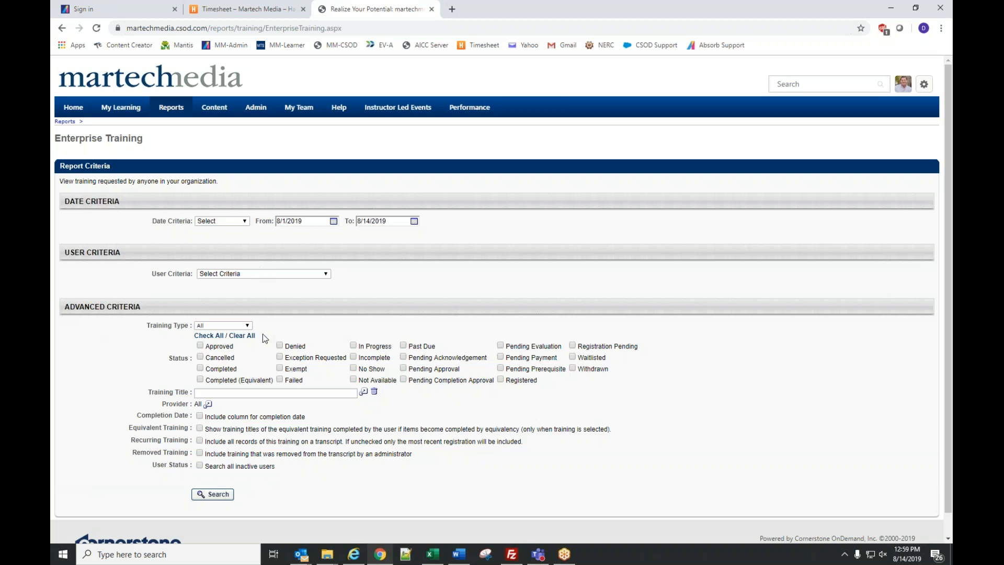
left_click(364, 392)
left_click(76, 107)
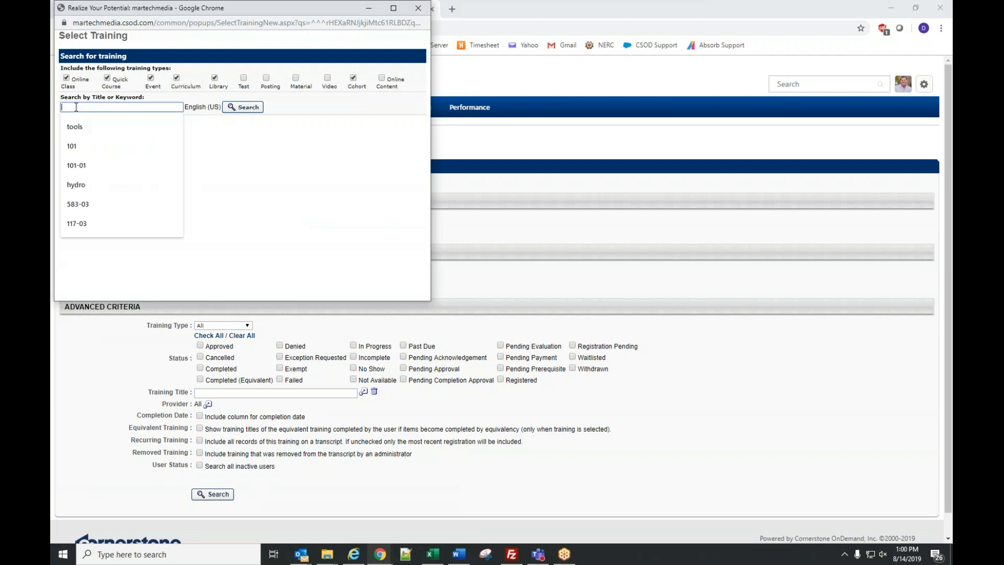
type("101-01")
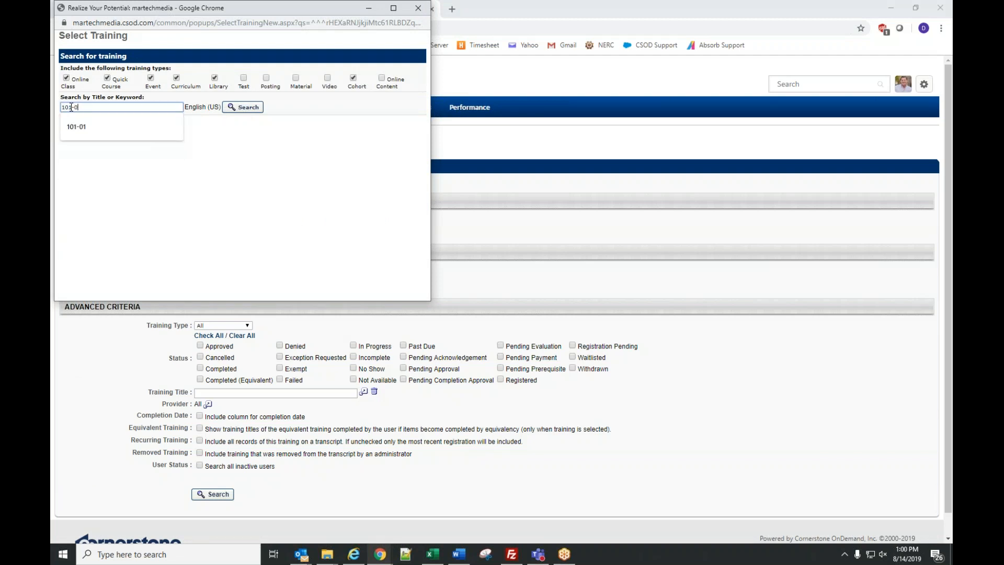
left_click(246, 108)
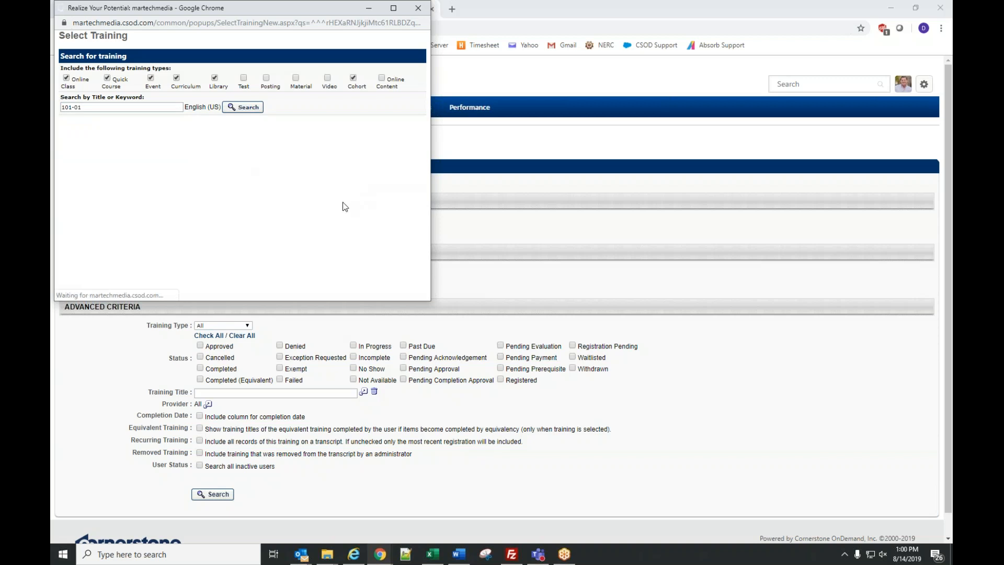
left_click(68, 154)
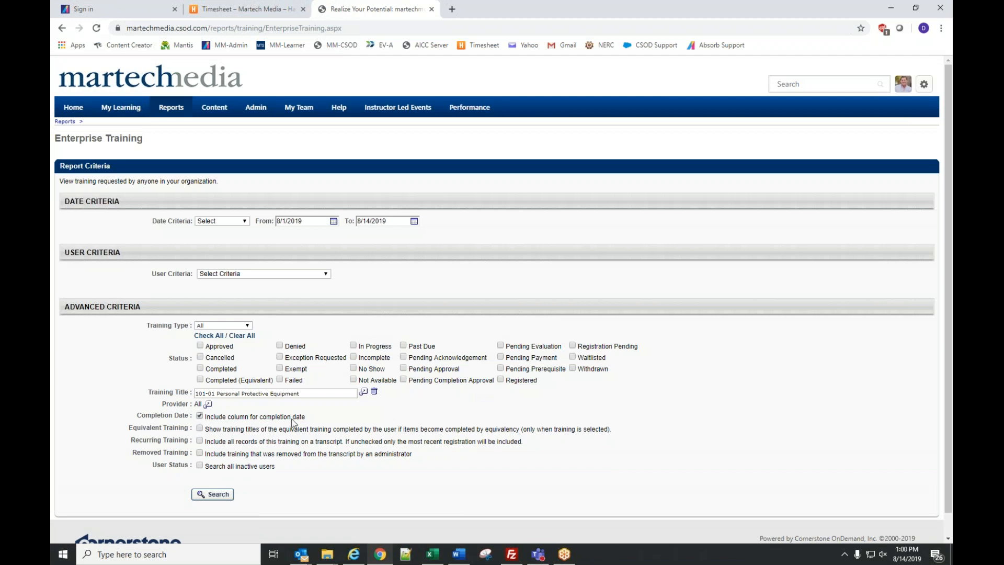
left_click(213, 495)
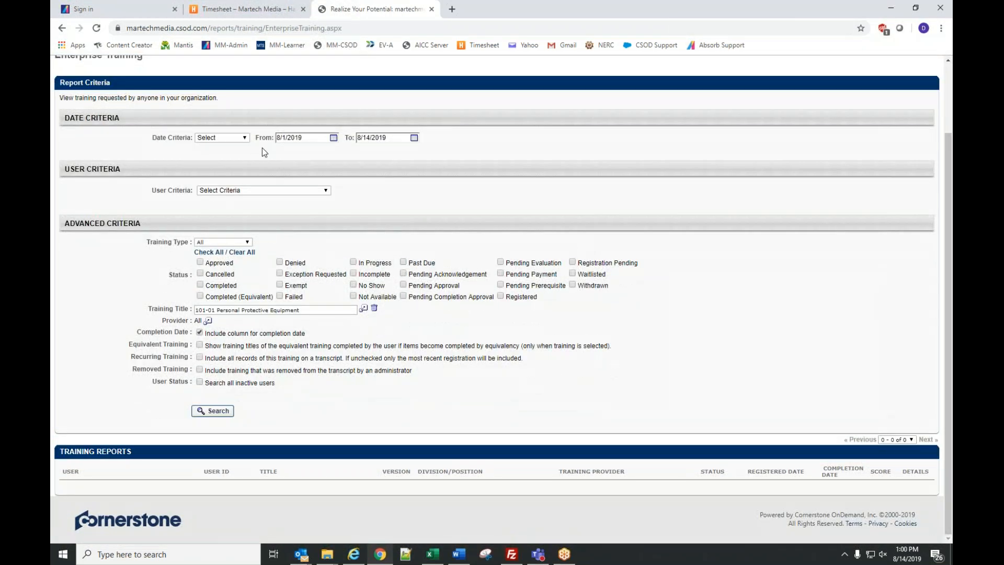
- Change the From date to 8/1/2017, rerun the report, and review the User Criteria choices unchanged
left_click(218, 138)
left_click(313, 139)
double_click(303, 140)
type("2017")
left_click(226, 411)
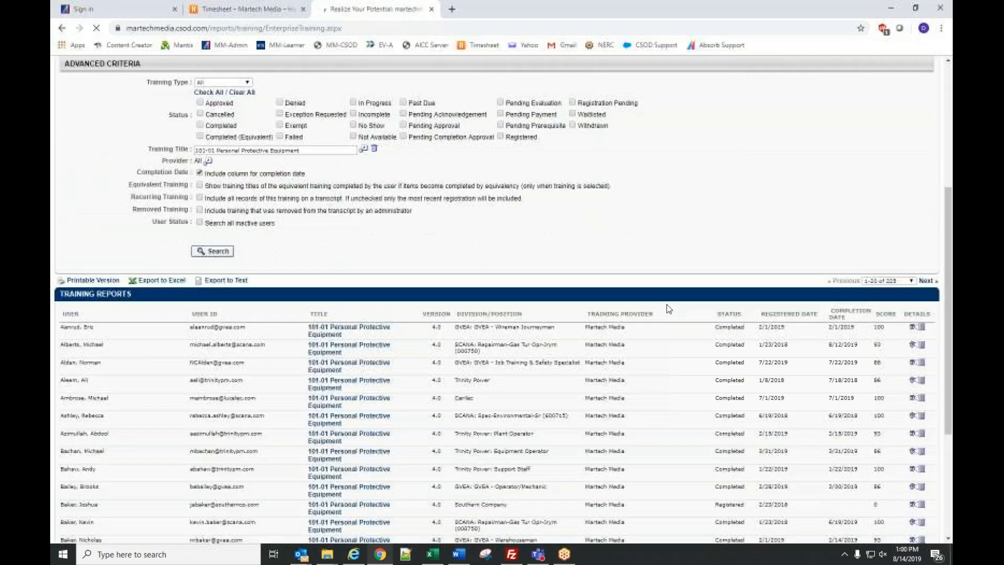
scroll(670, 308, "up", 3)
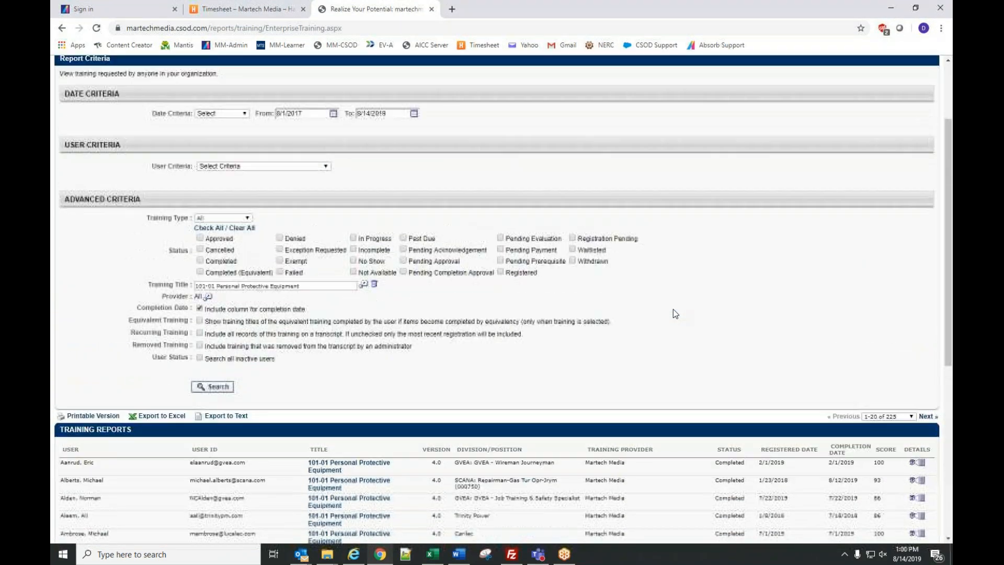
scroll(834, 372, "down", 4)
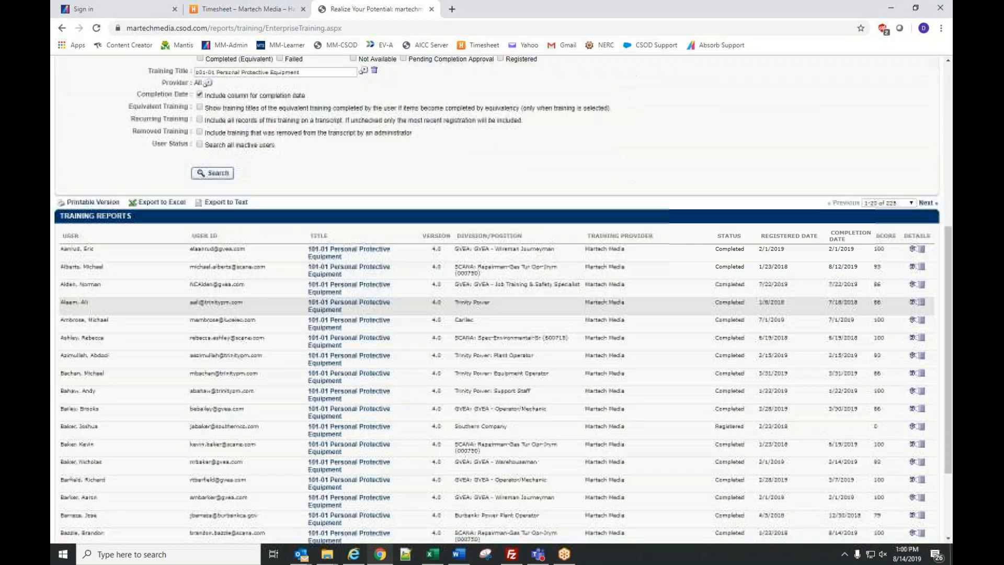
scroll(778, 399, "up", 2)
scroll(778, 396, "up", 2)
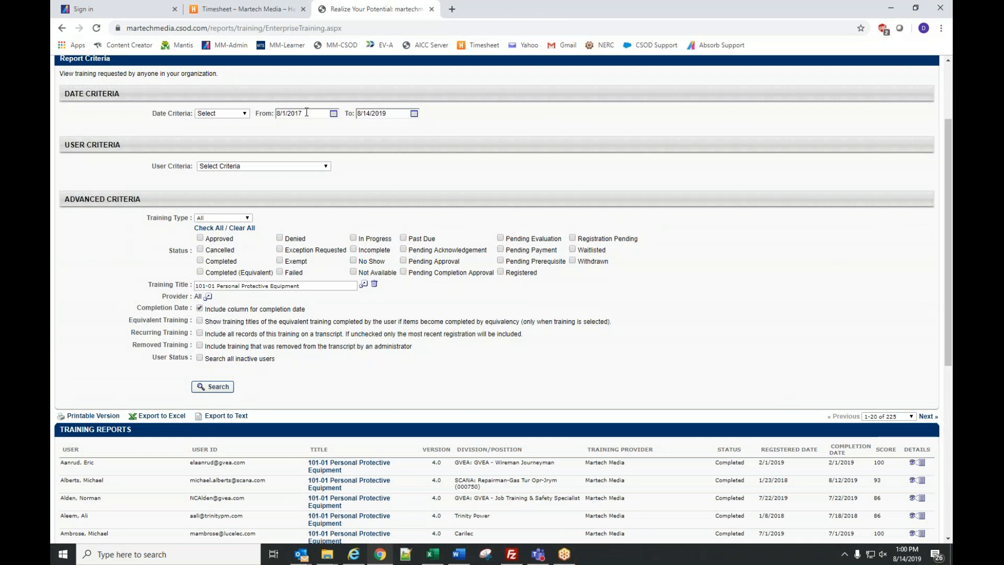
left_click(243, 167)
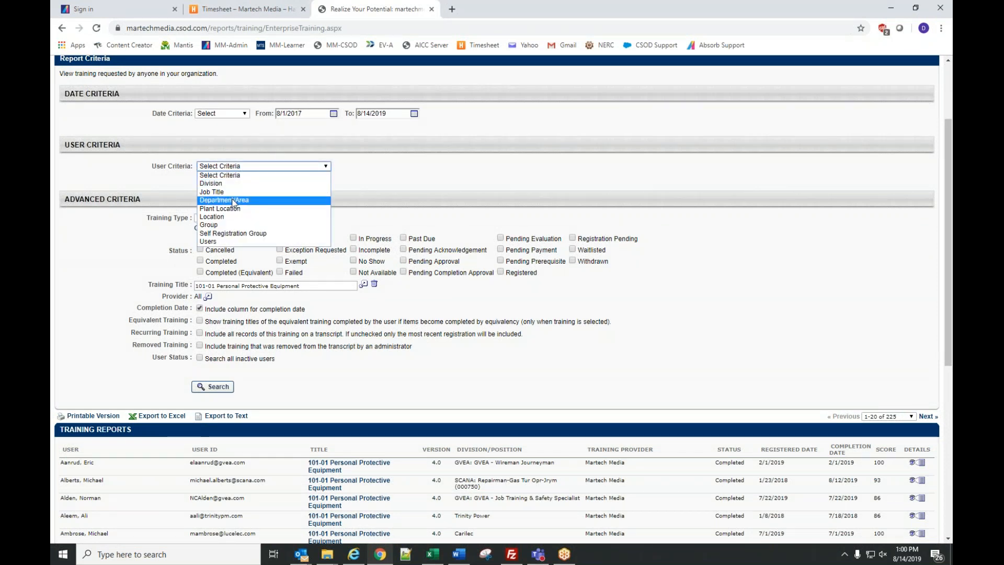
left_click(221, 250)
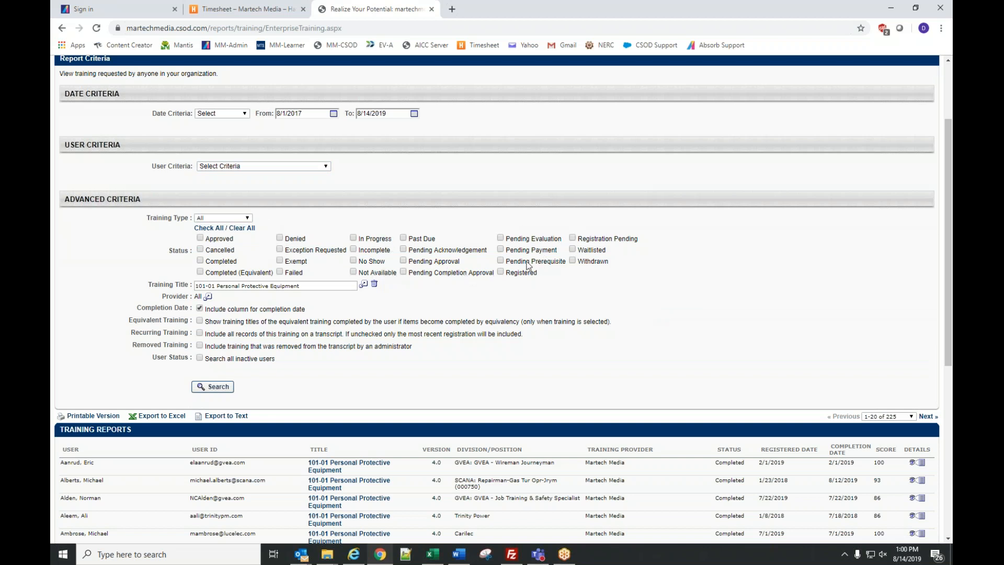
- Rerun the report limited to Registered status and scroll through the 30 registered learners
left_click(212, 387)
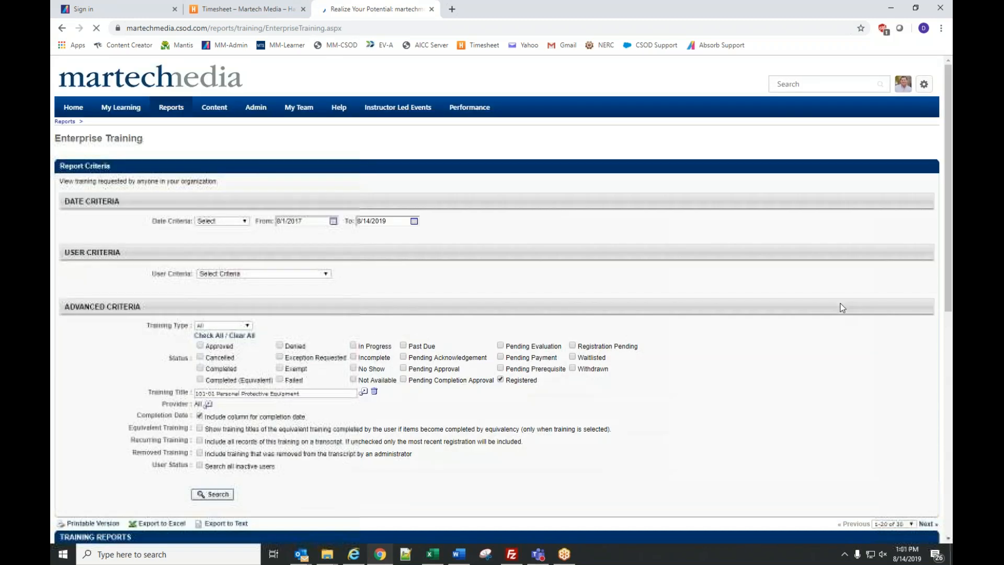
scroll(857, 335, "down", 3)
scroll(839, 383, "down", 4)
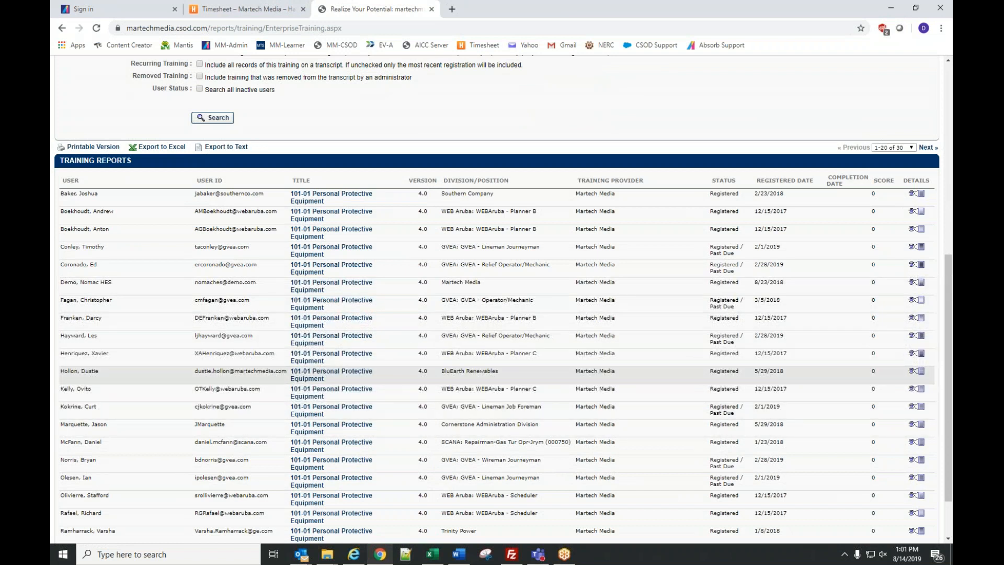
scroll(746, 363, "down", 1)
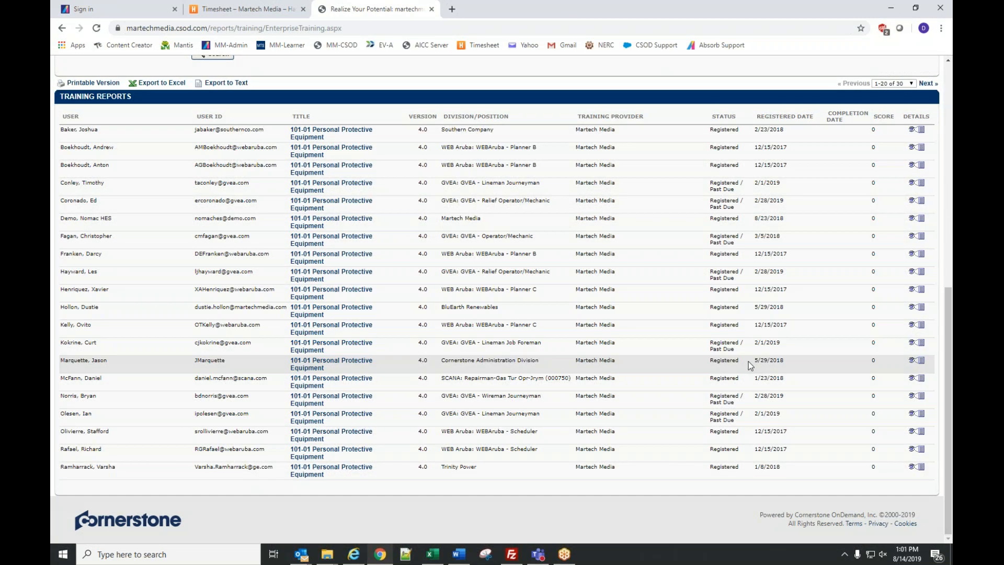
scroll(748, 362, "up", 4)
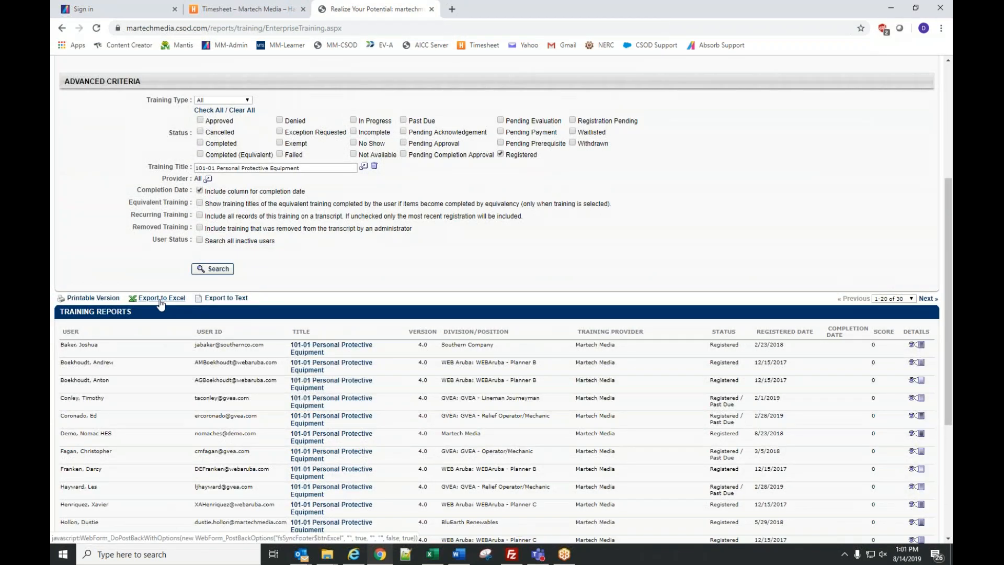
scroll(413, 239, "up", 2)
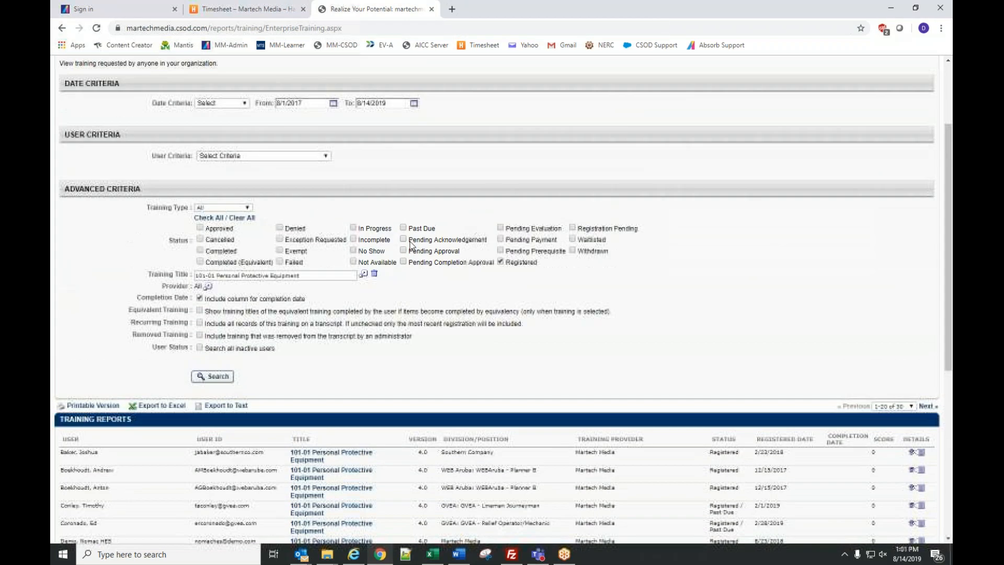
- Remove the Training Title filter and set User Criteria to Division BluEarth Renewables
left_click(374, 275)
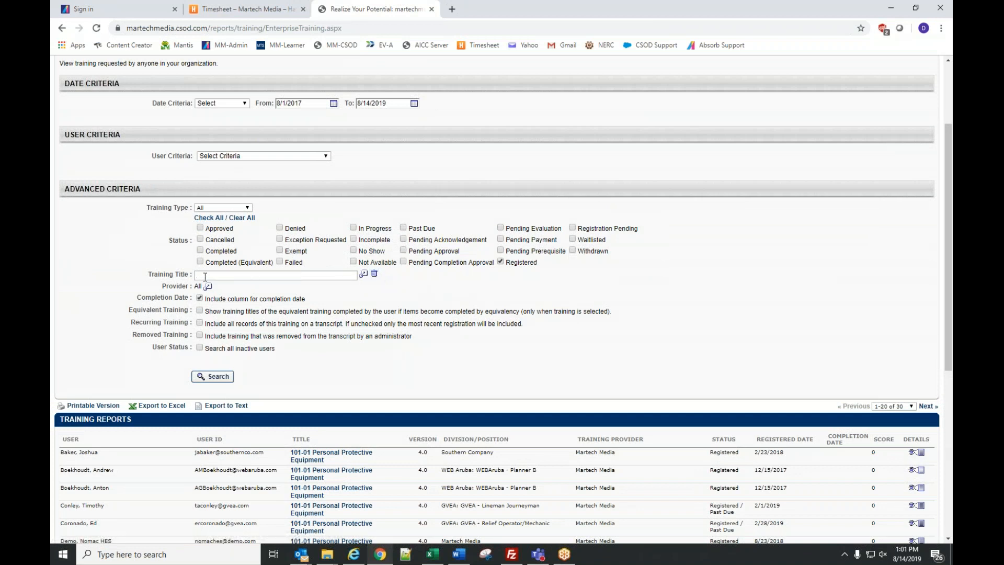
left_click(236, 156)
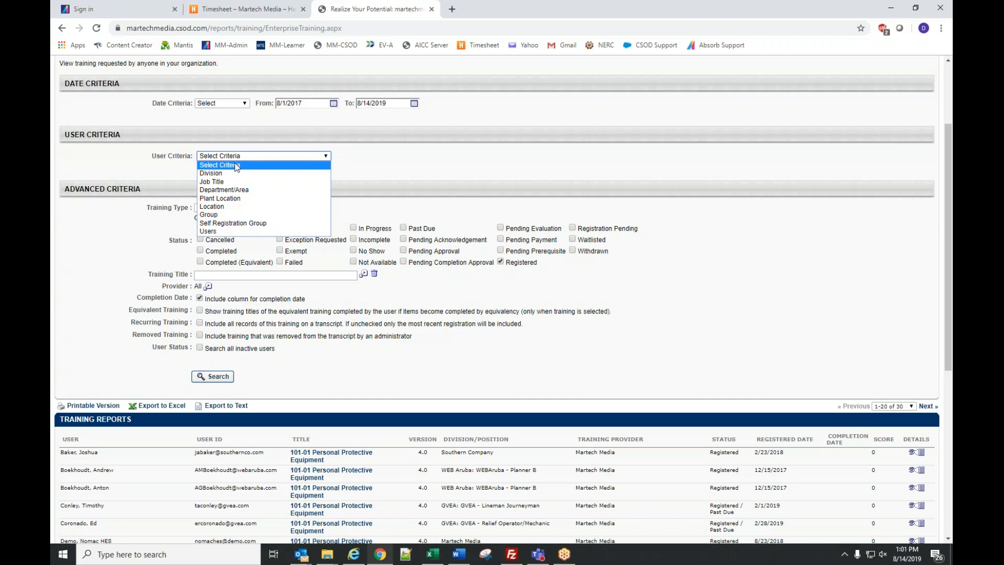
left_click(235, 173)
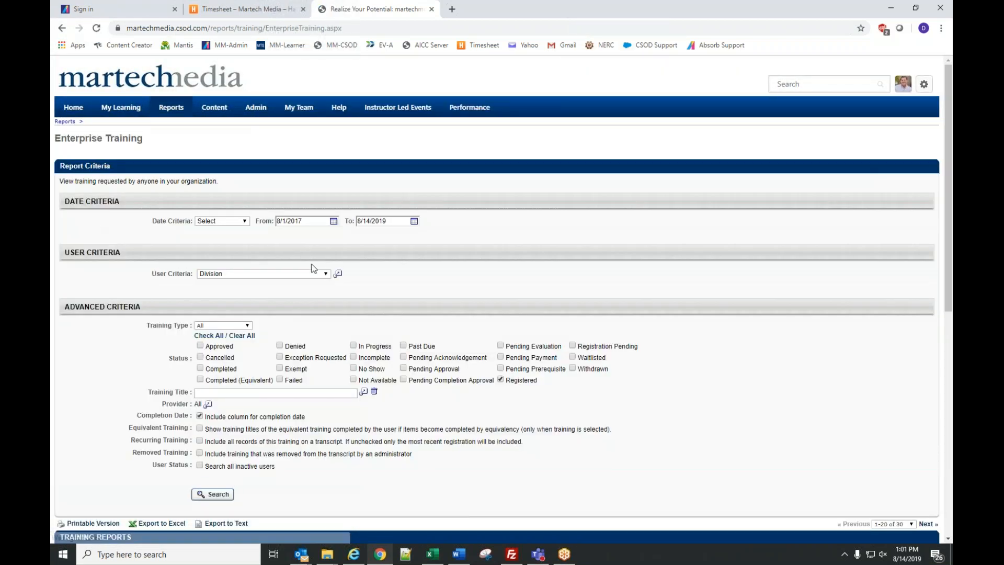
left_click(337, 273)
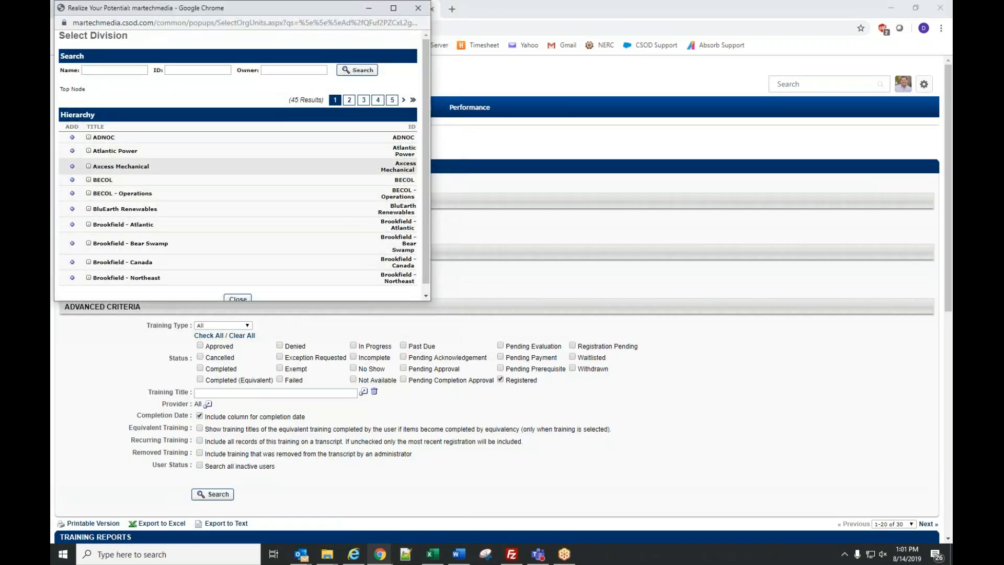
left_click(72, 209)
scroll(302, 226, "down", 1)
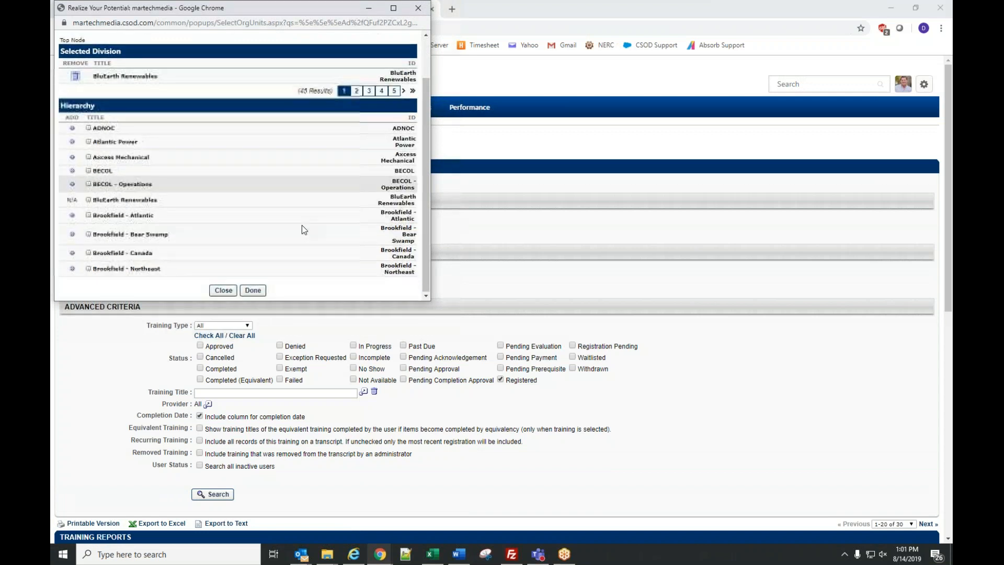
left_click(252, 290)
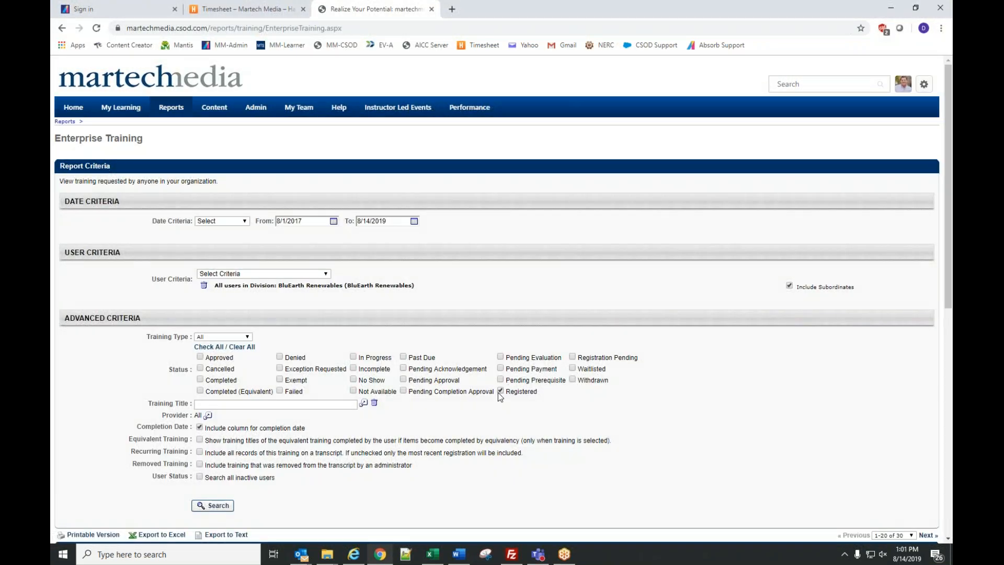
- Limit the Enterprise Training report to Completed status, rerun it, and export the 101 records to Excel
left_click(499, 392)
scroll(356, 436, "down", 1)
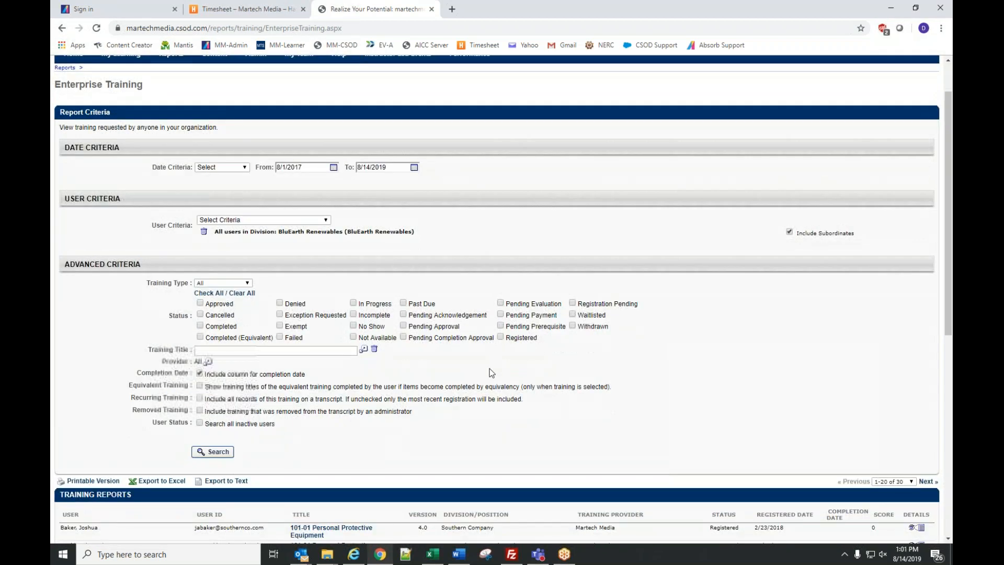
left_click(214, 453)
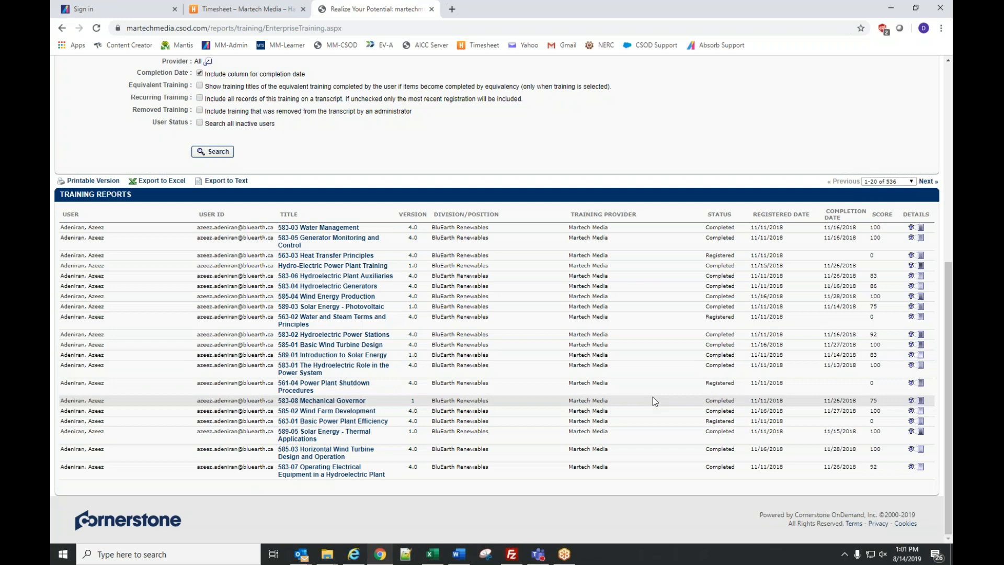
scroll(653, 397, "up", 2)
scroll(340, 293, "up", 1)
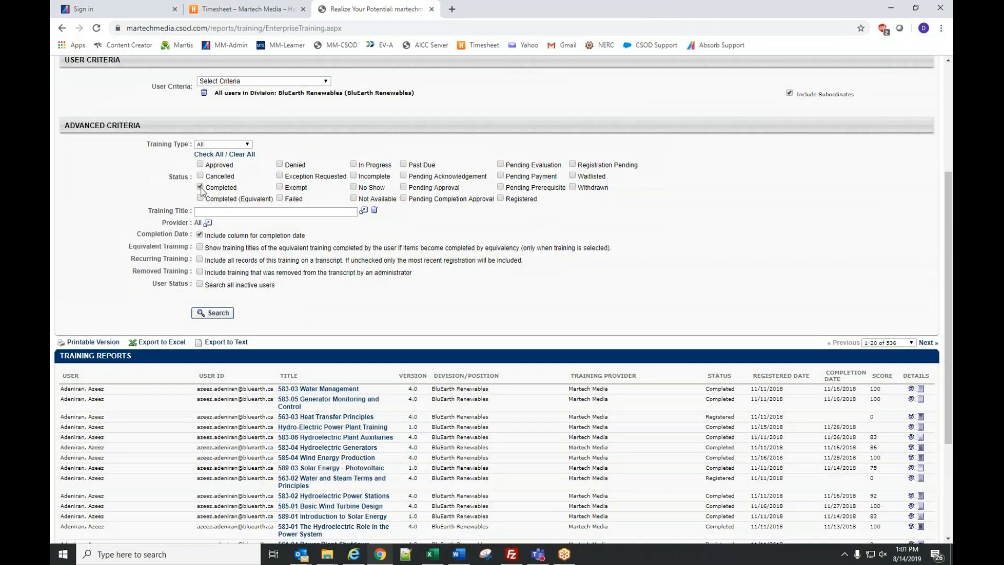
left_click(218, 314)
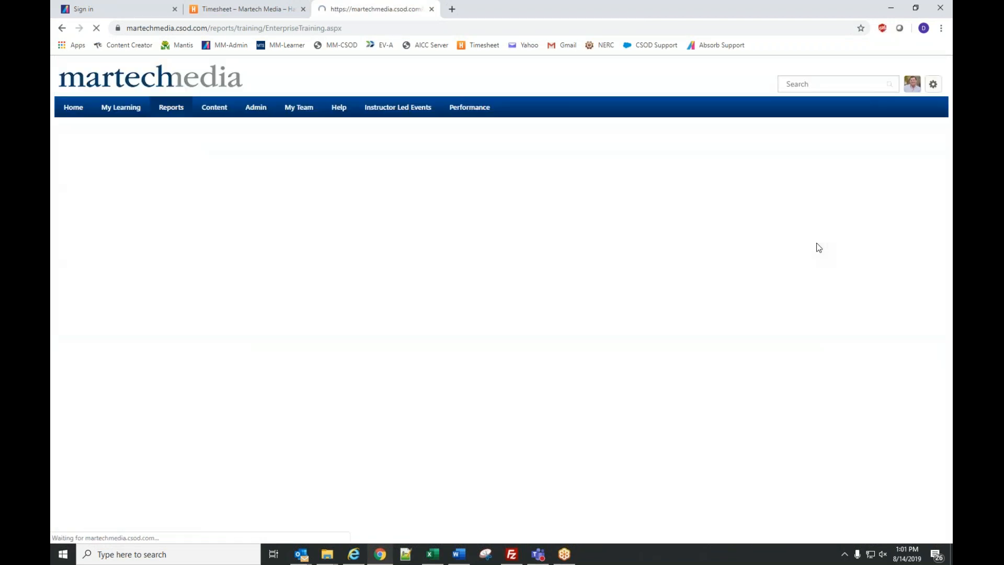
scroll(817, 243, "down", 5)
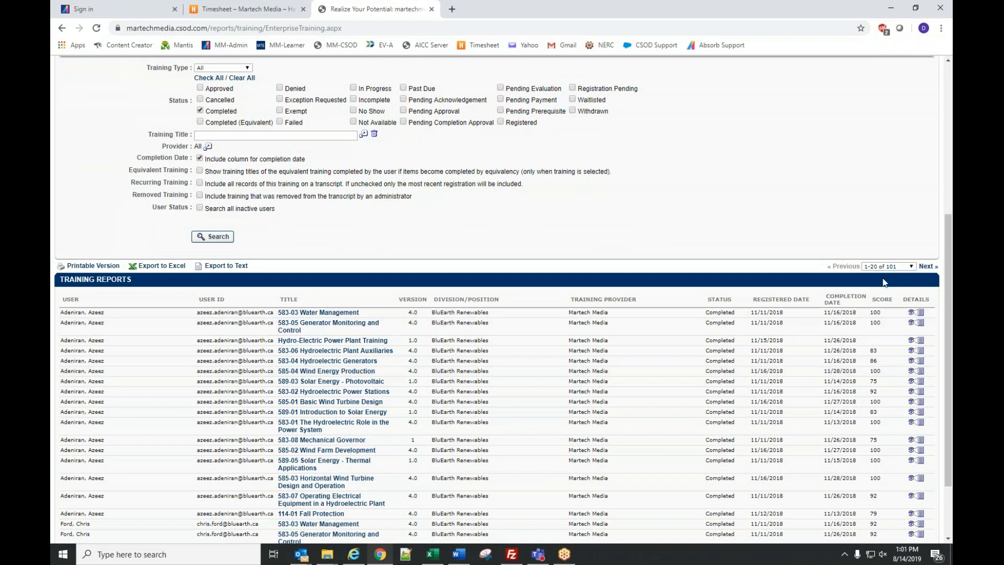
left_click(163, 266)
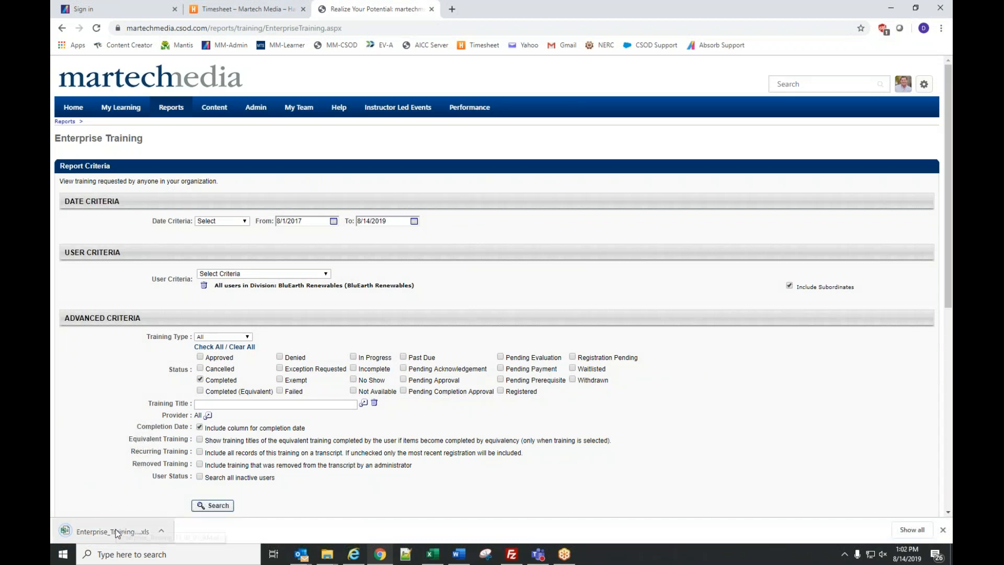
- Open the downloaded report in Excel, enable editing, and add filters to header row 4
left_click(111, 534)
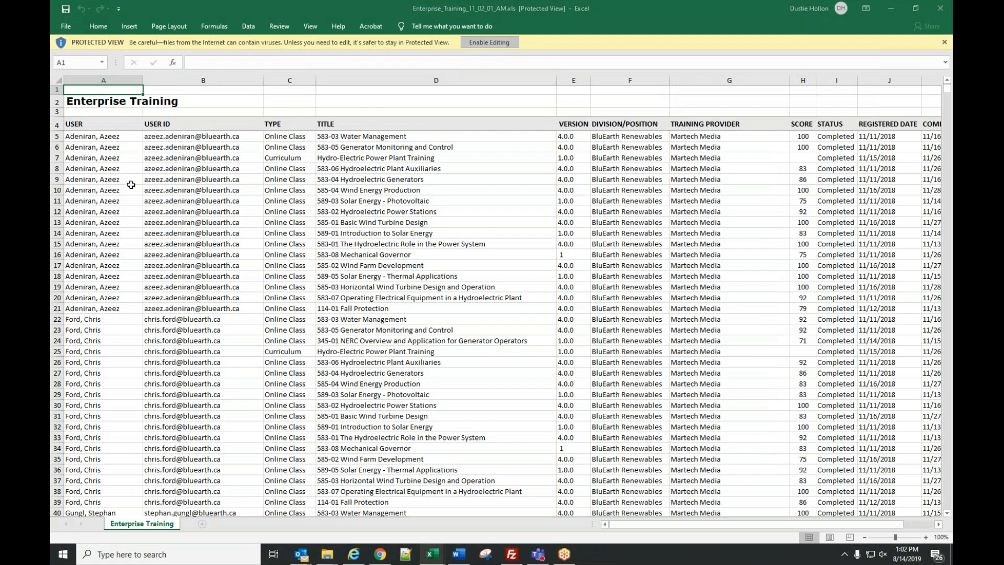
left_click(489, 43)
left_click(54, 155)
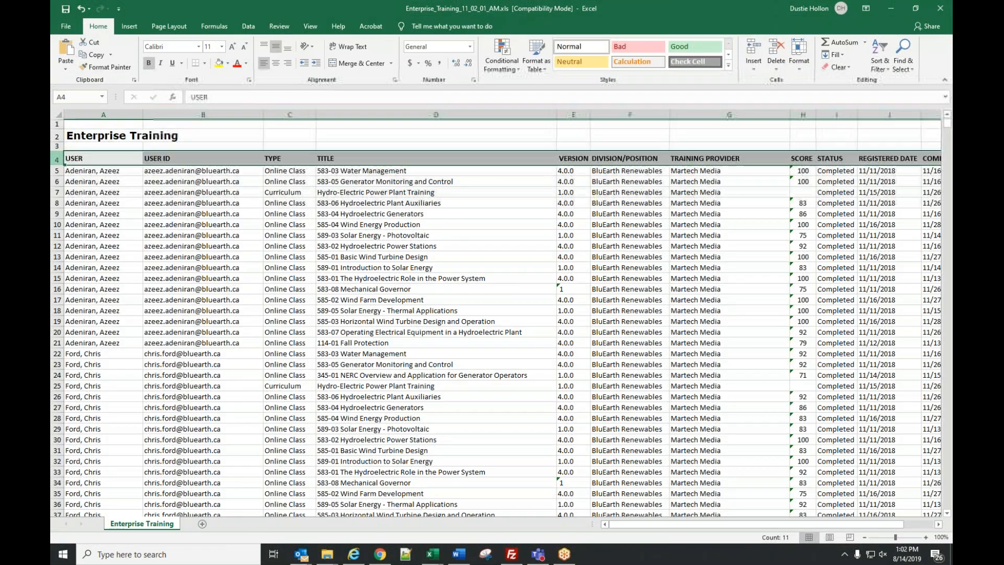
left_click(881, 44)
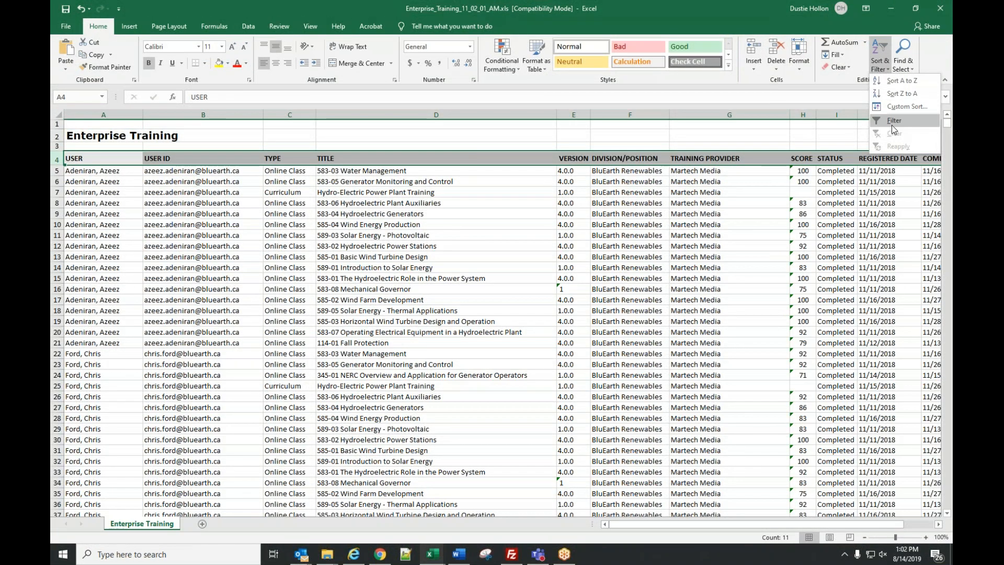
left_click(892, 124)
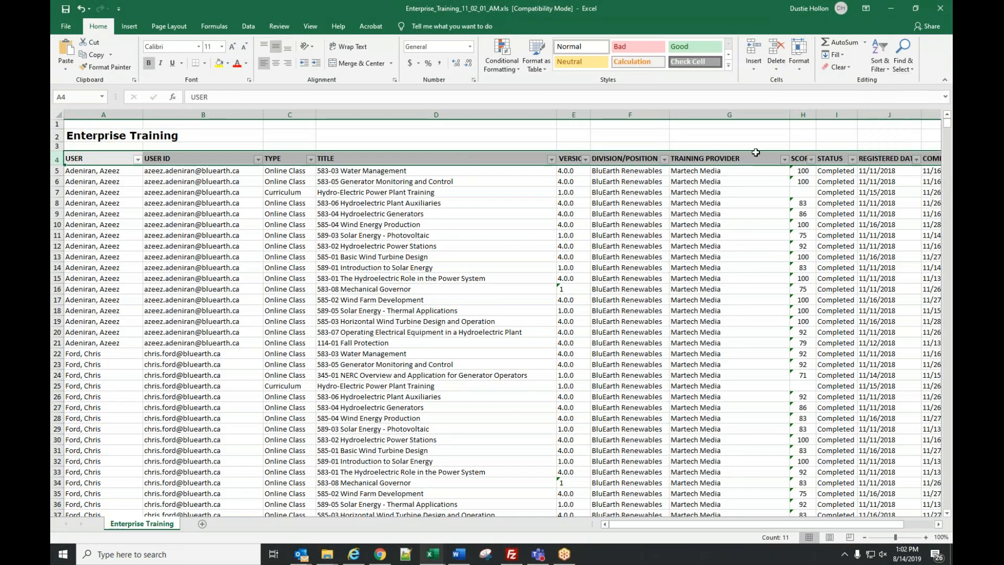
- Check the USER ID column filter without changing it, then minimize Excel
left_click(479, 365)
scroll(479, 366, "down", 3)
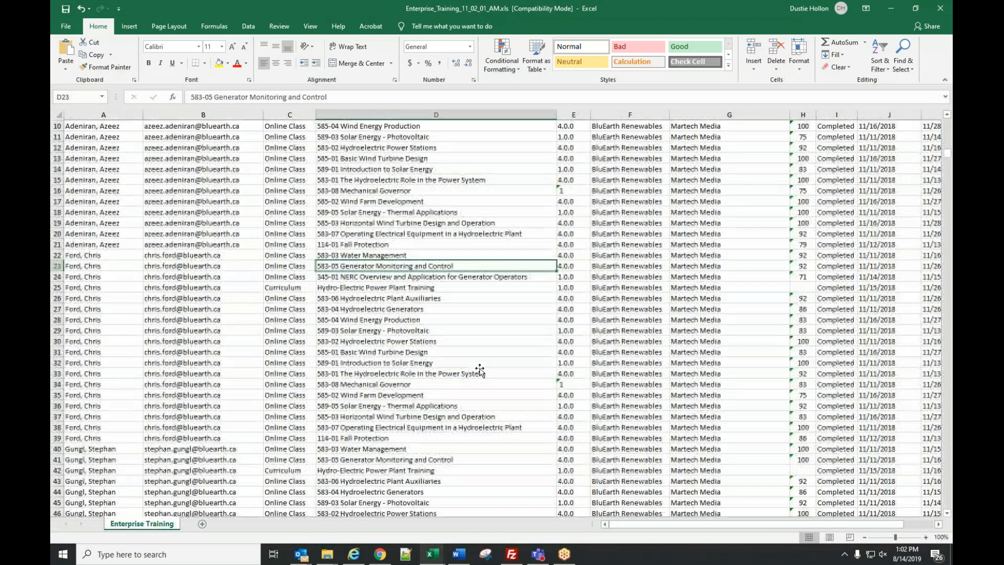
scroll(479, 370, "up", 3)
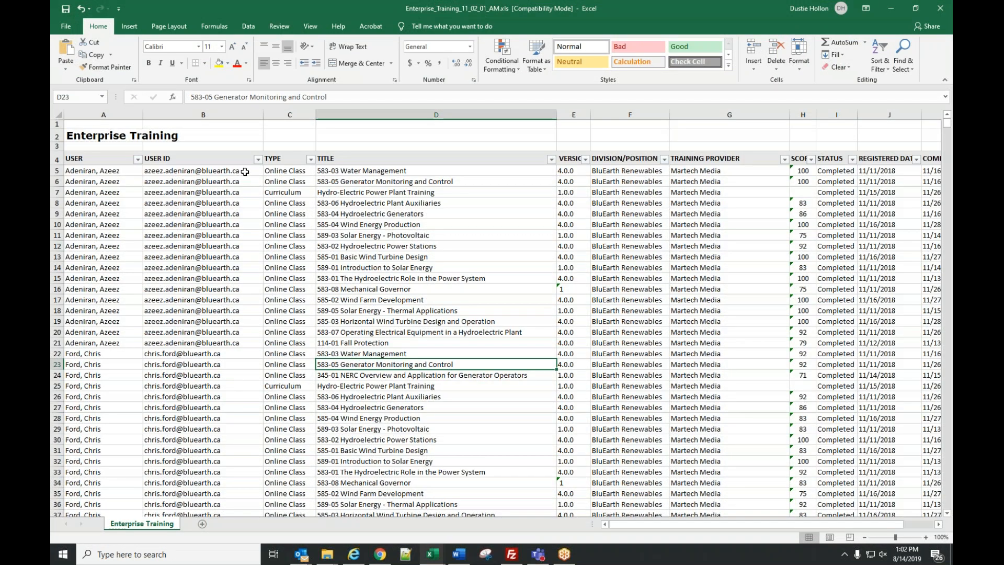
left_click(258, 159)
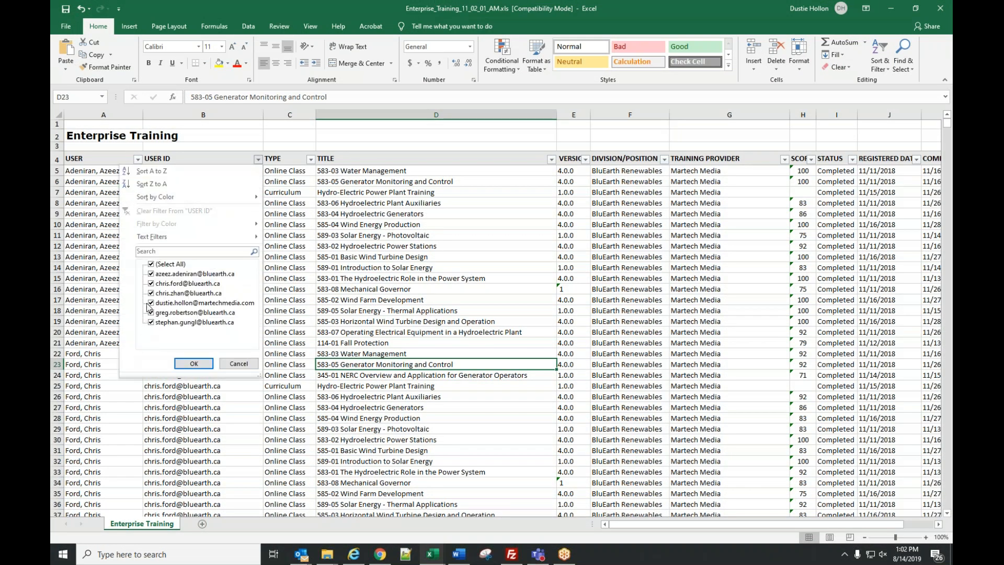
left_click(238, 363)
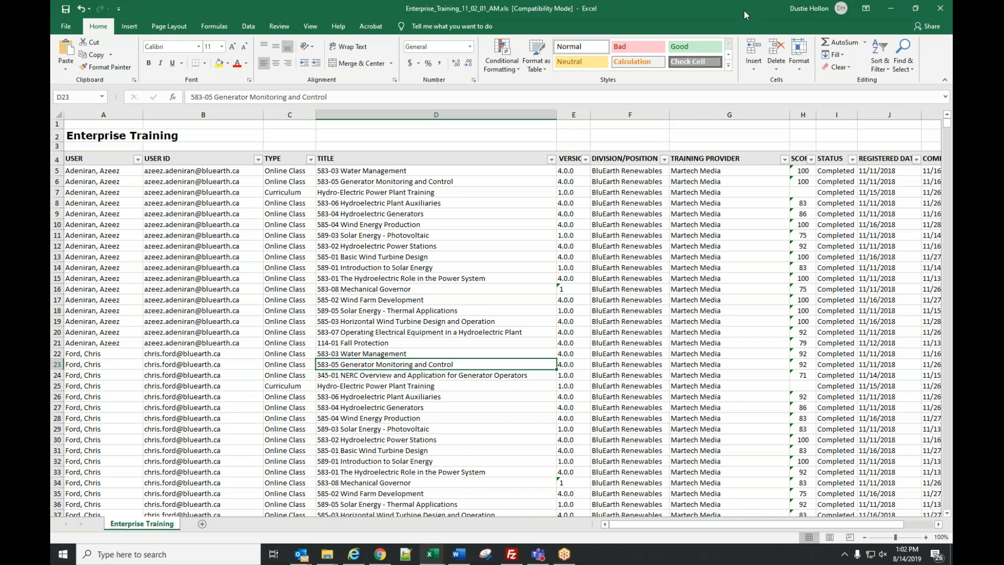
left_click(891, 8)
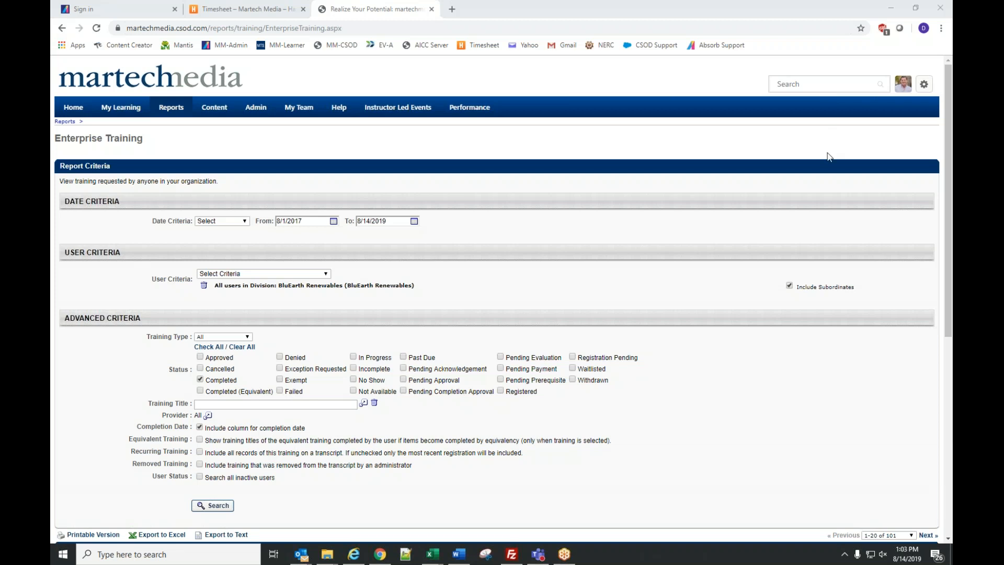
- Open the Learning Assignment Tool and pick the Show Me guide 'Create a Learning Assignment'
mouse_move(261, 109)
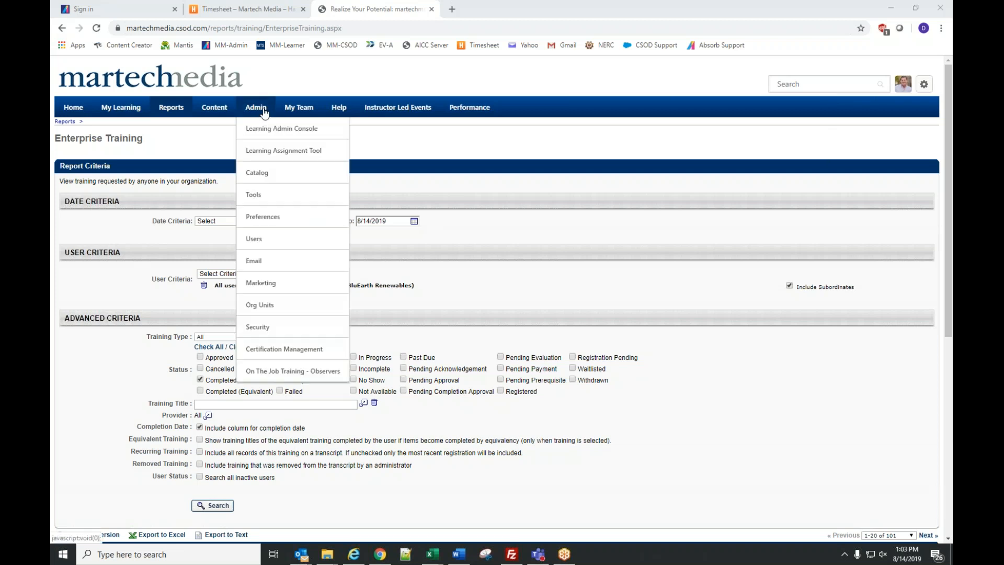
left_click(260, 153)
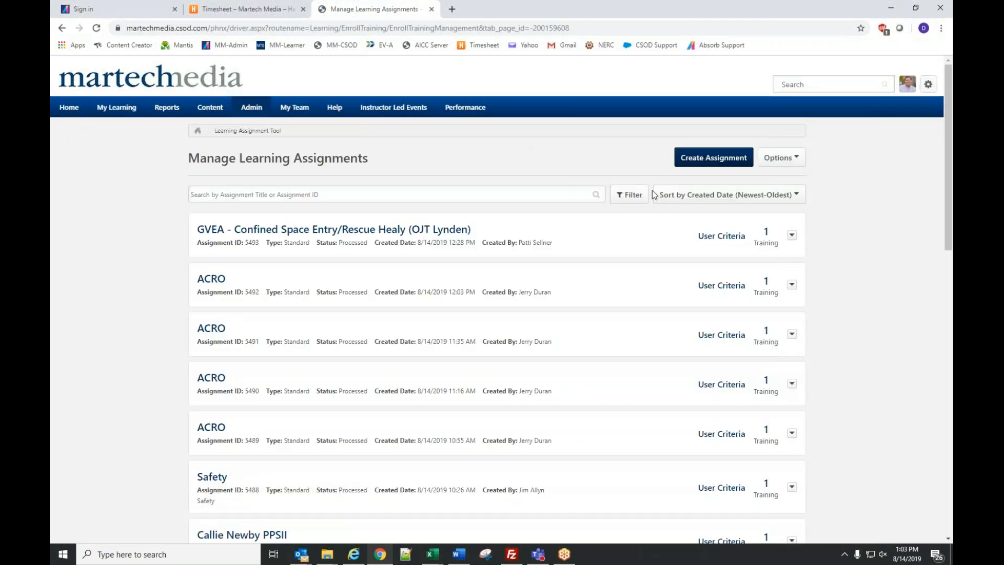
left_click(653, 164)
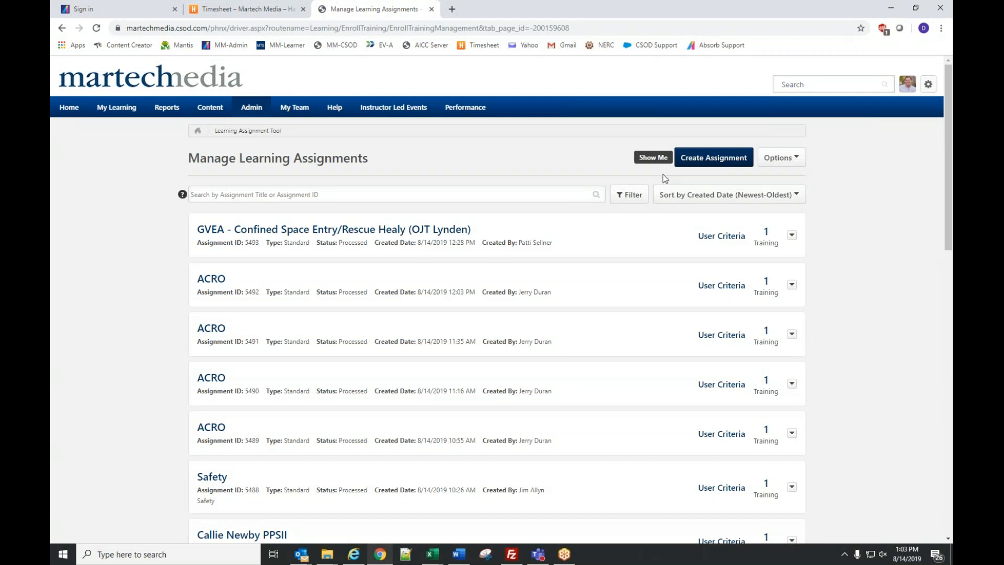
mouse_move(659, 163)
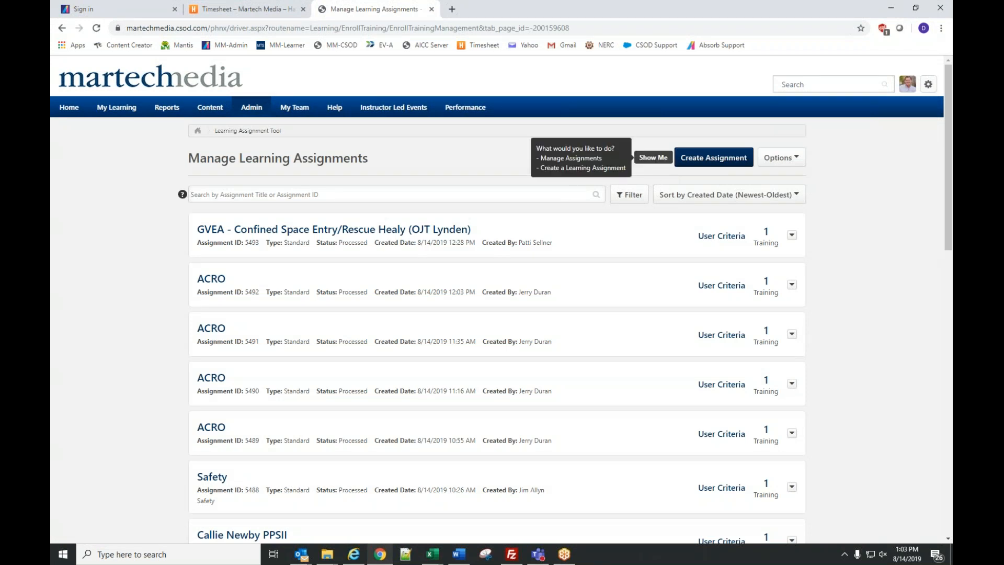
left_click(581, 172)
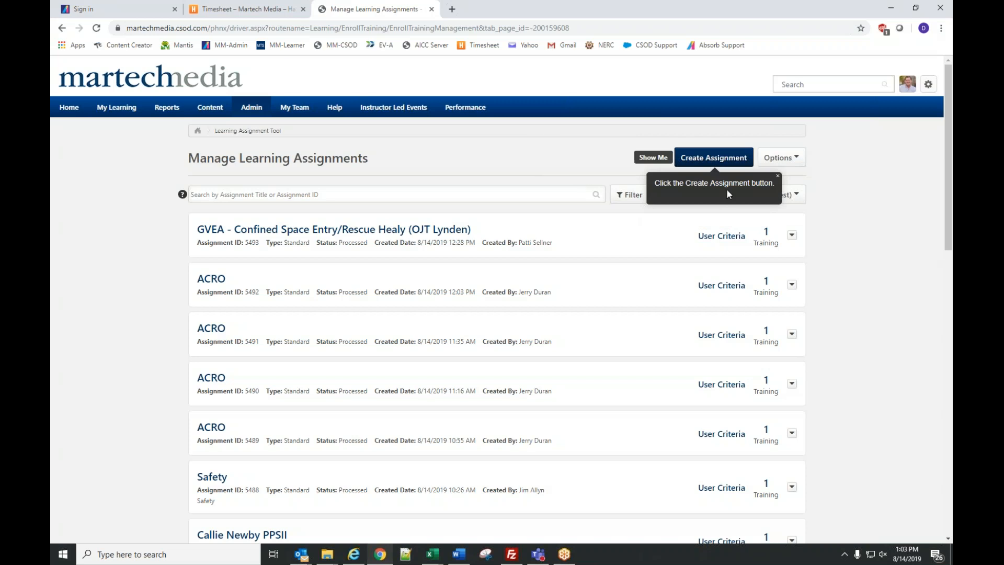
- Start a new assignment, advance the guide to General Information, then cancel without saving
left_click(730, 159)
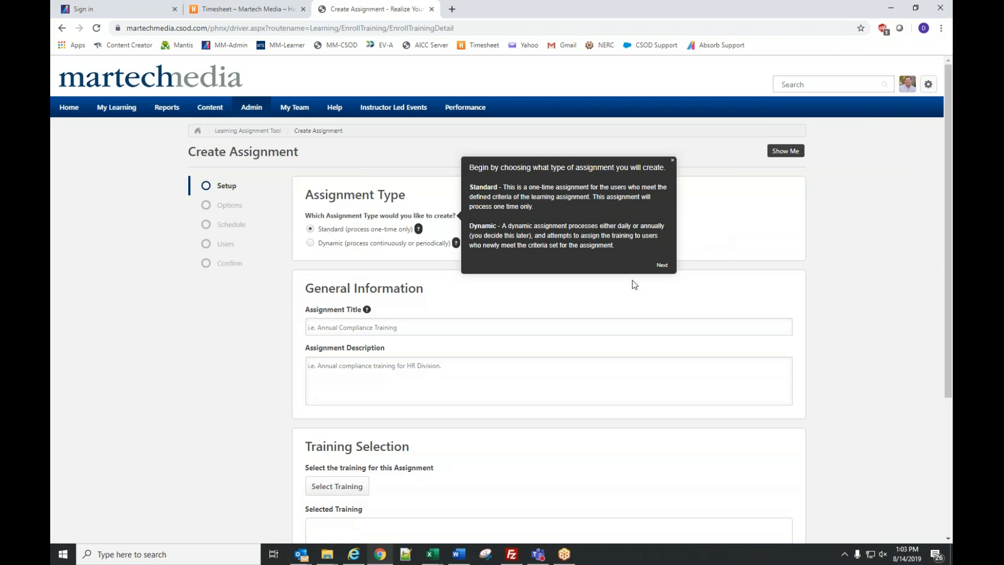
left_click(662, 265)
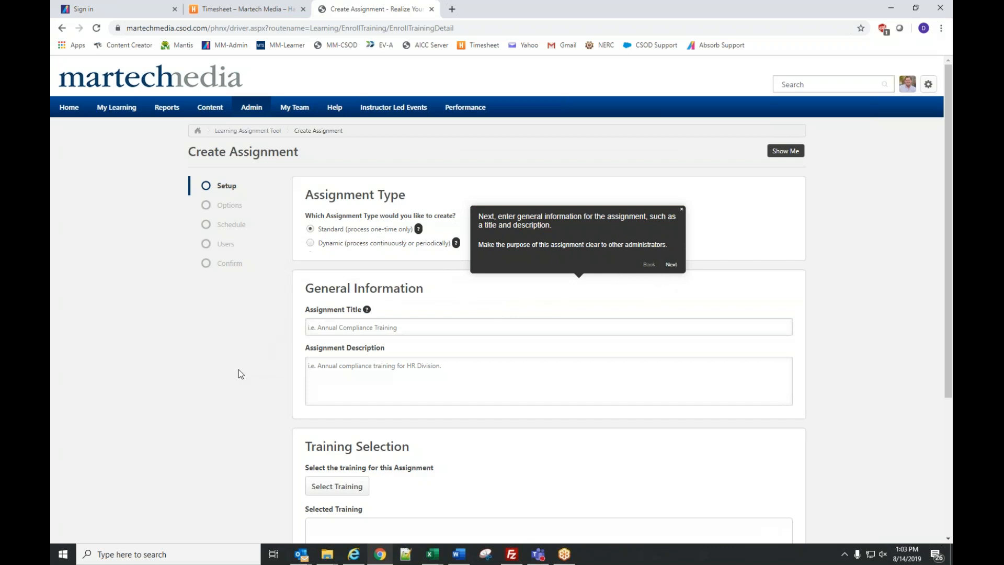
scroll(238, 369, "down", 5)
left_click(306, 478)
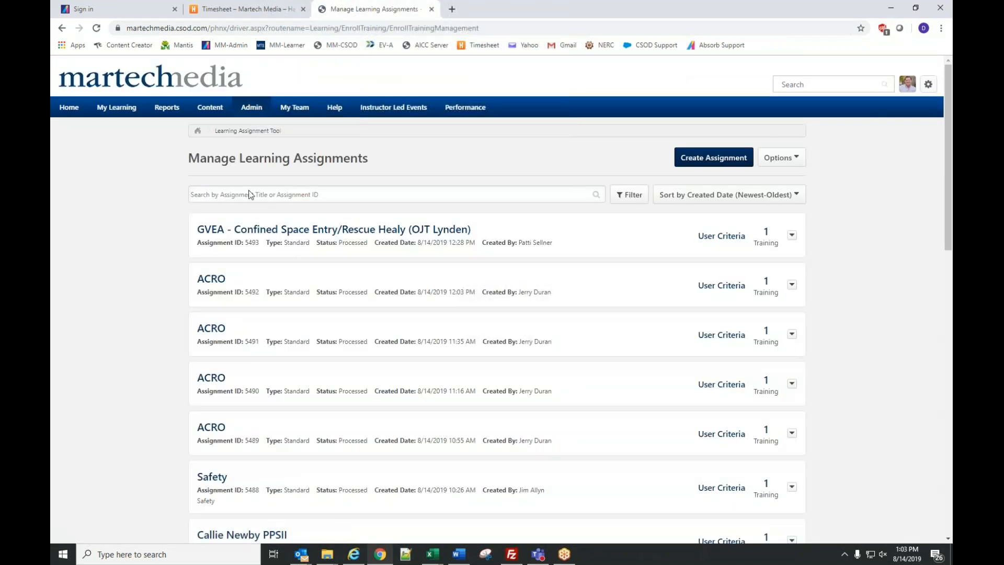
- Go to Admin > Catalog and open the Curricula Administration page
mouse_move(258, 110)
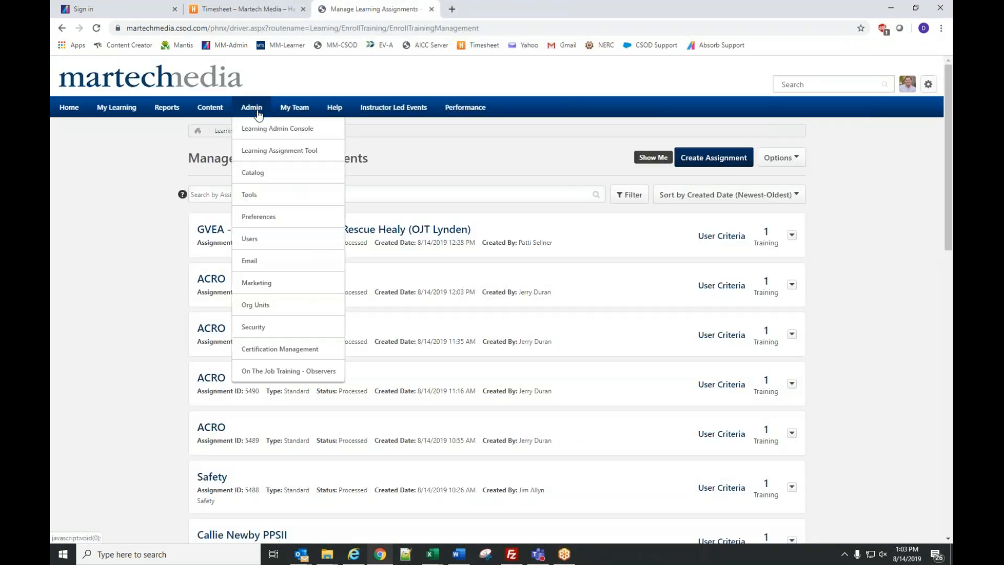
left_click(258, 174)
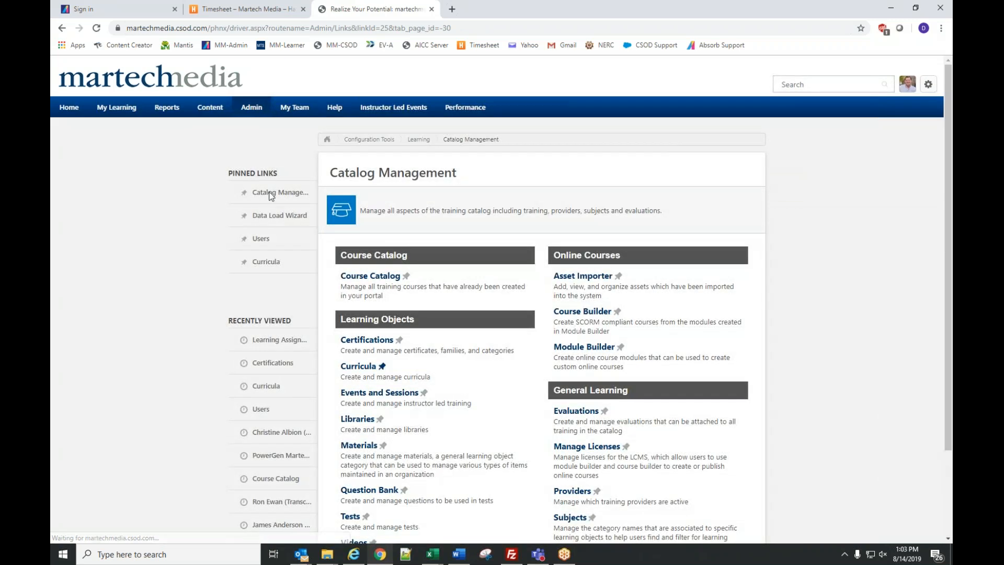
left_click(360, 367)
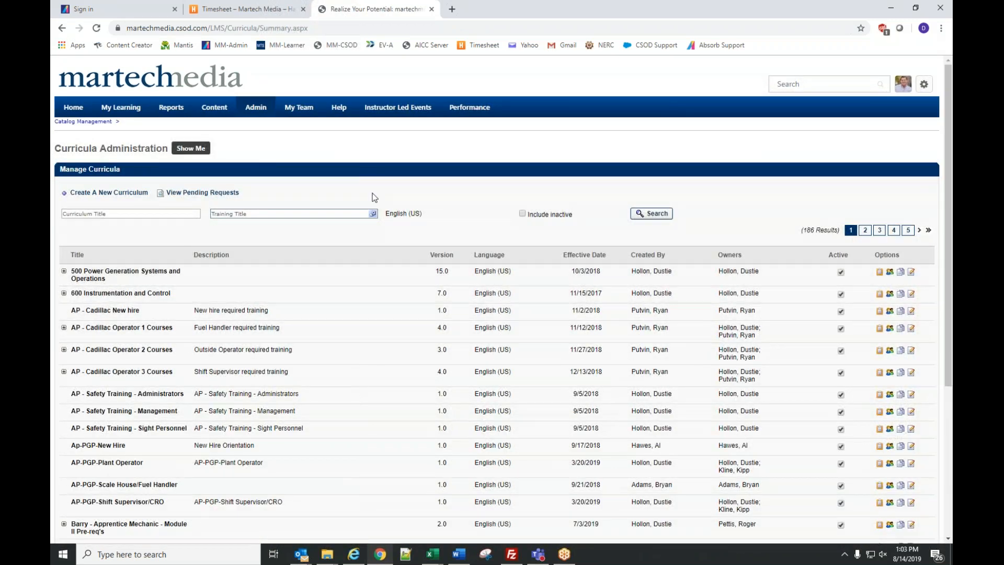
- Preview the Create A New Curriculum form twice, returning to the curricula list each time
left_click(111, 200)
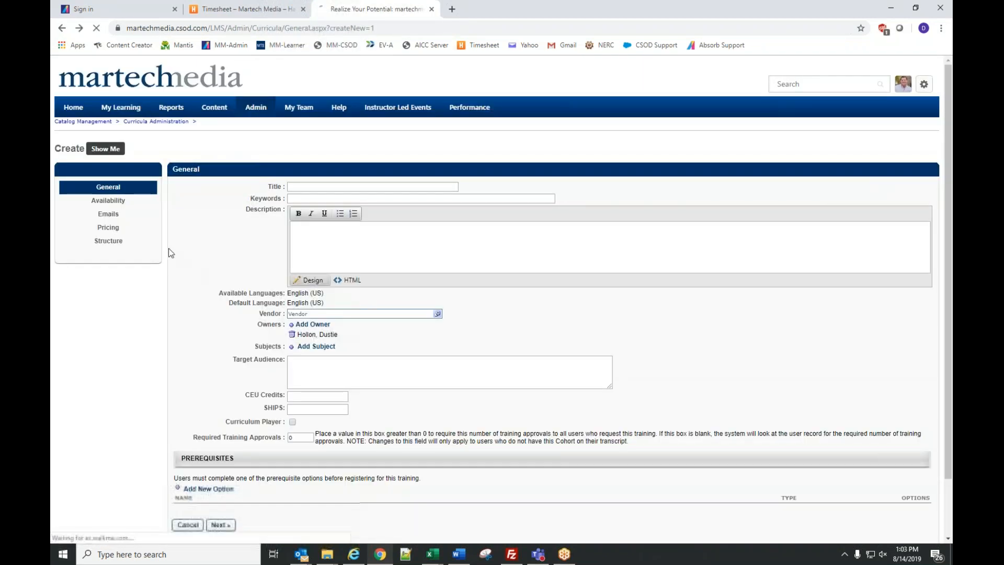
key("alt+Left")
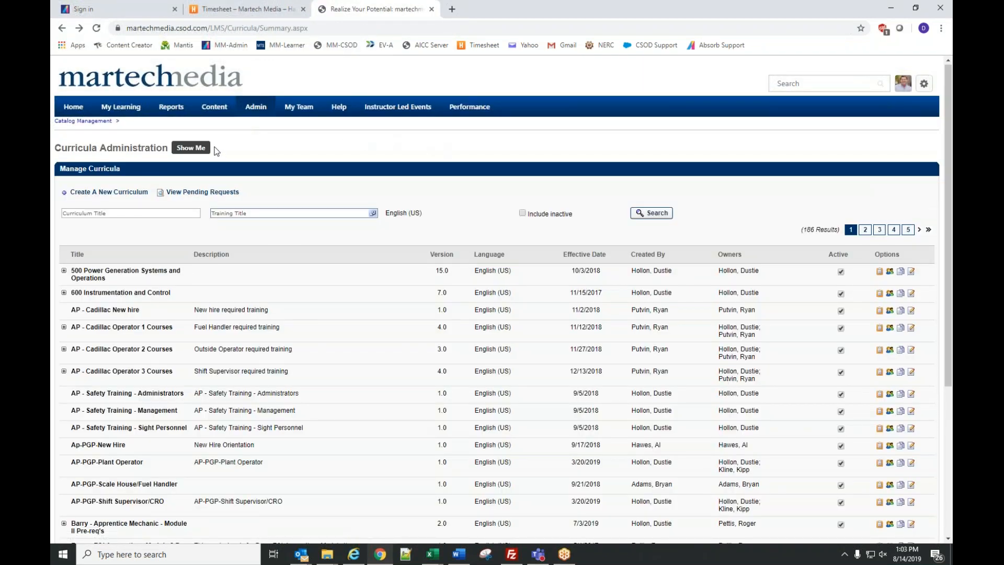
left_click(134, 192)
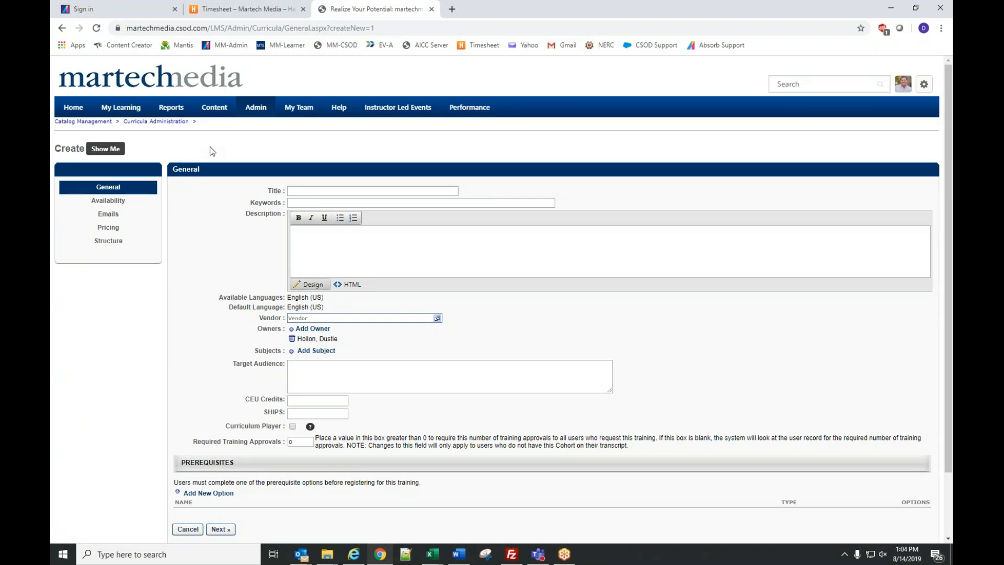
key("alt+Left")
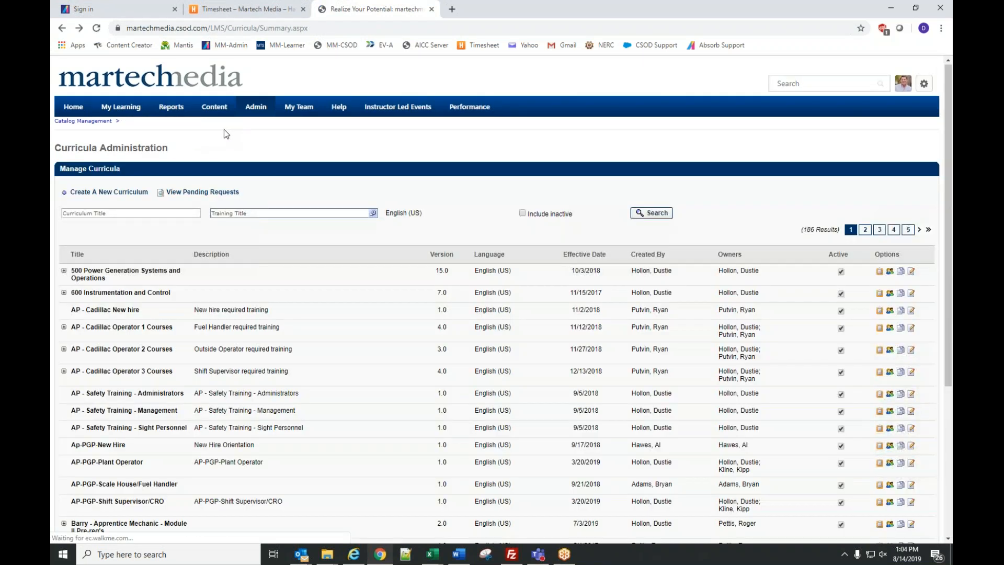